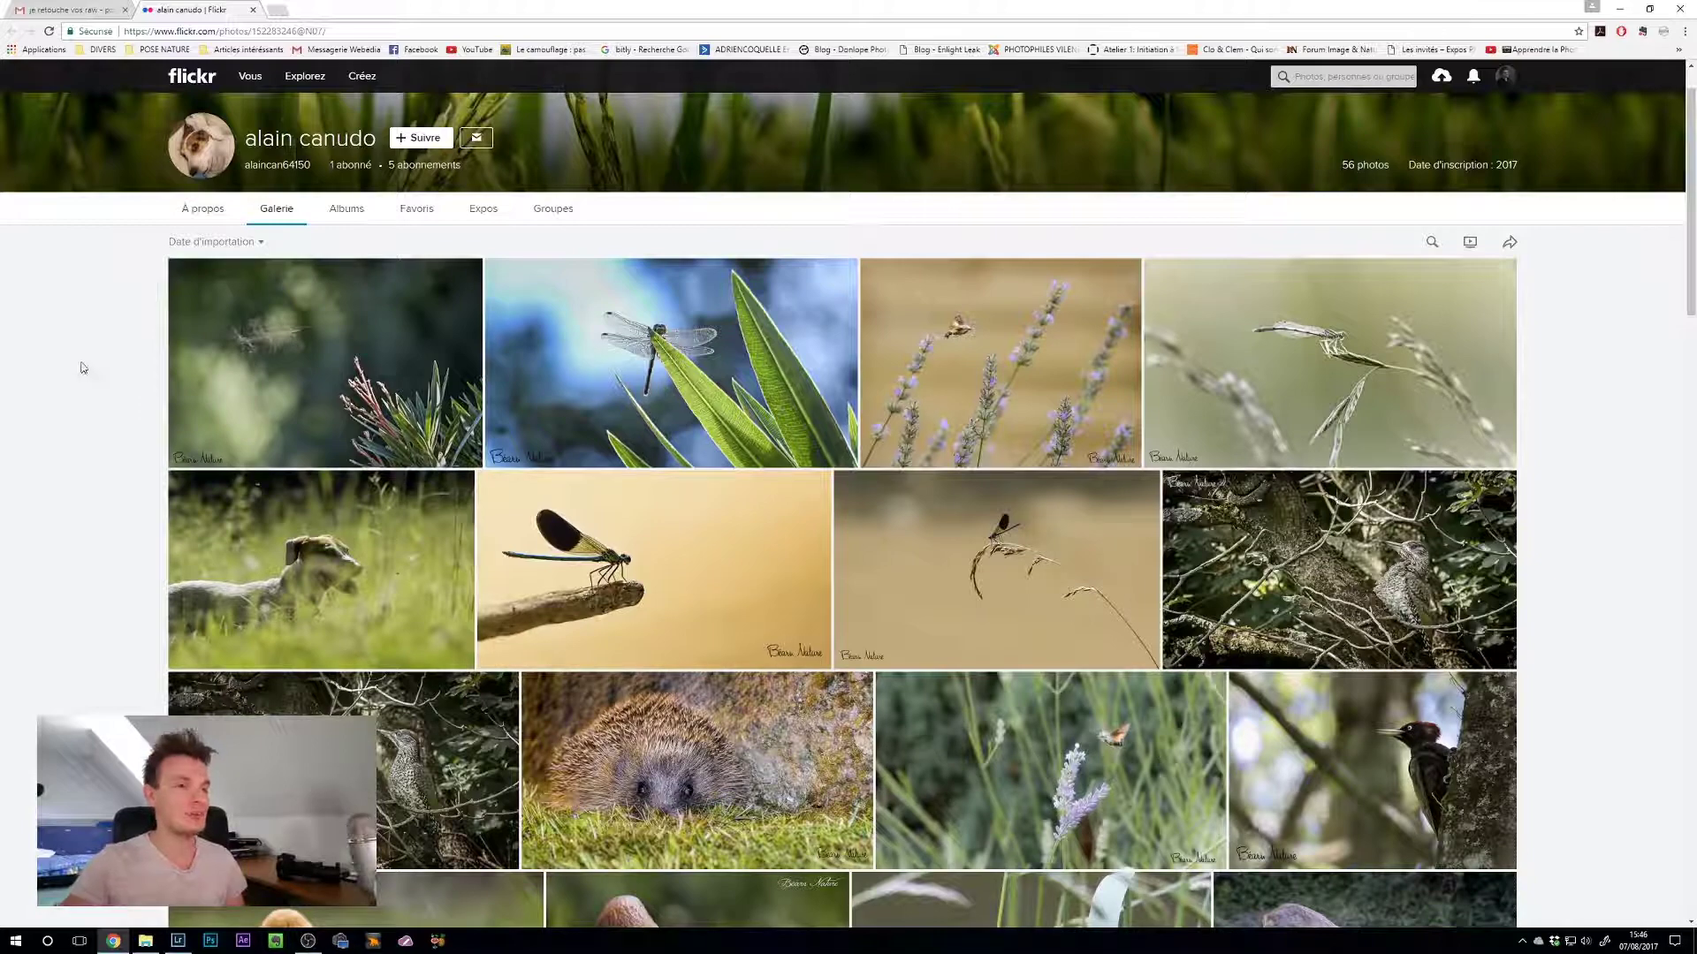
Step: View the gallery's photos enlarged one after another, from the flying dragonfly to the damselfly on the dry grass stem, and return to the gallery
scroll(55, 420, "down", 1)
scroll(55, 421, "up", 2)
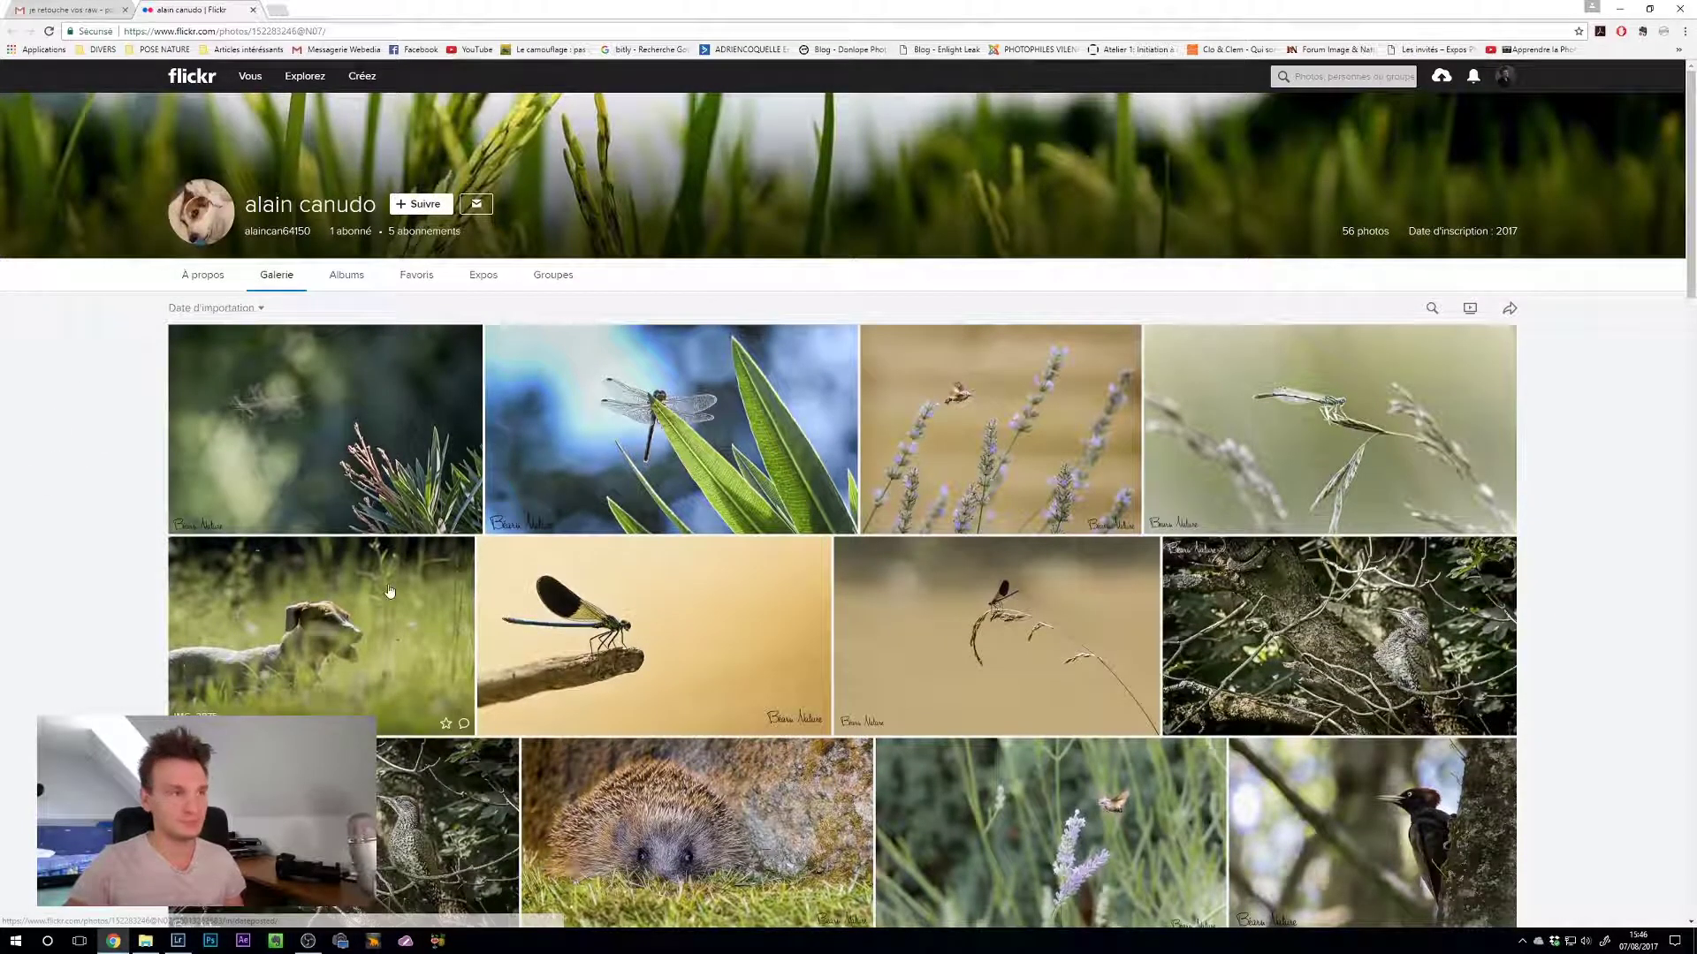
scroll(427, 554, "down", 2)
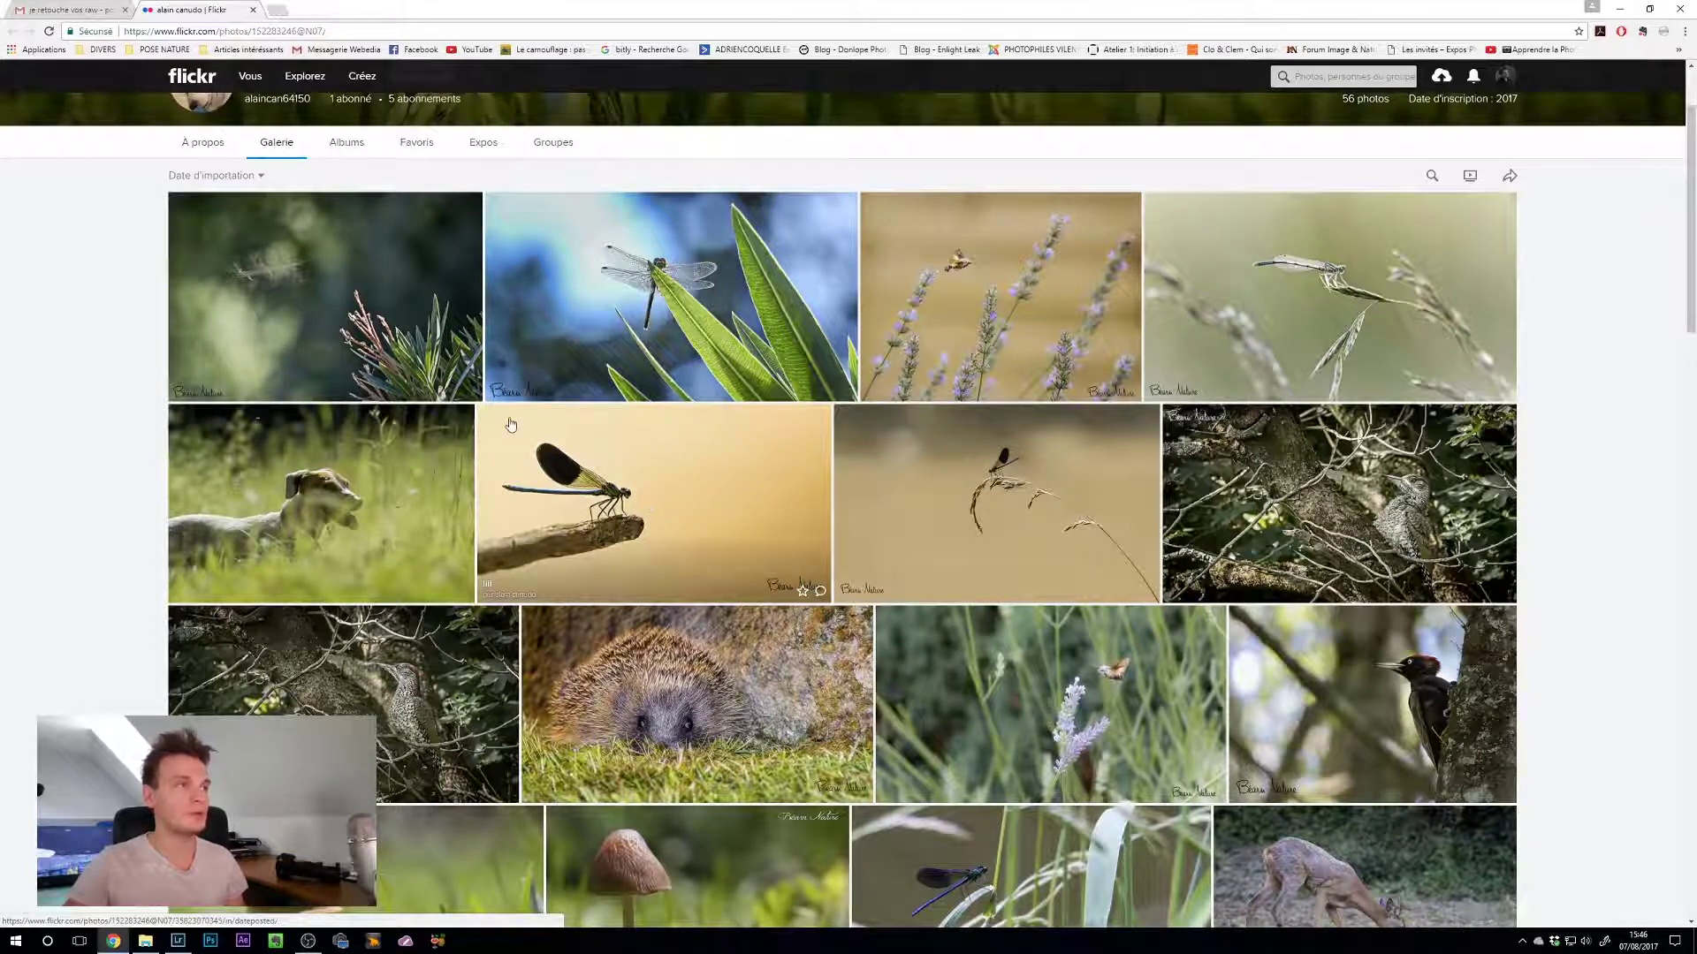
left_click(325, 296)
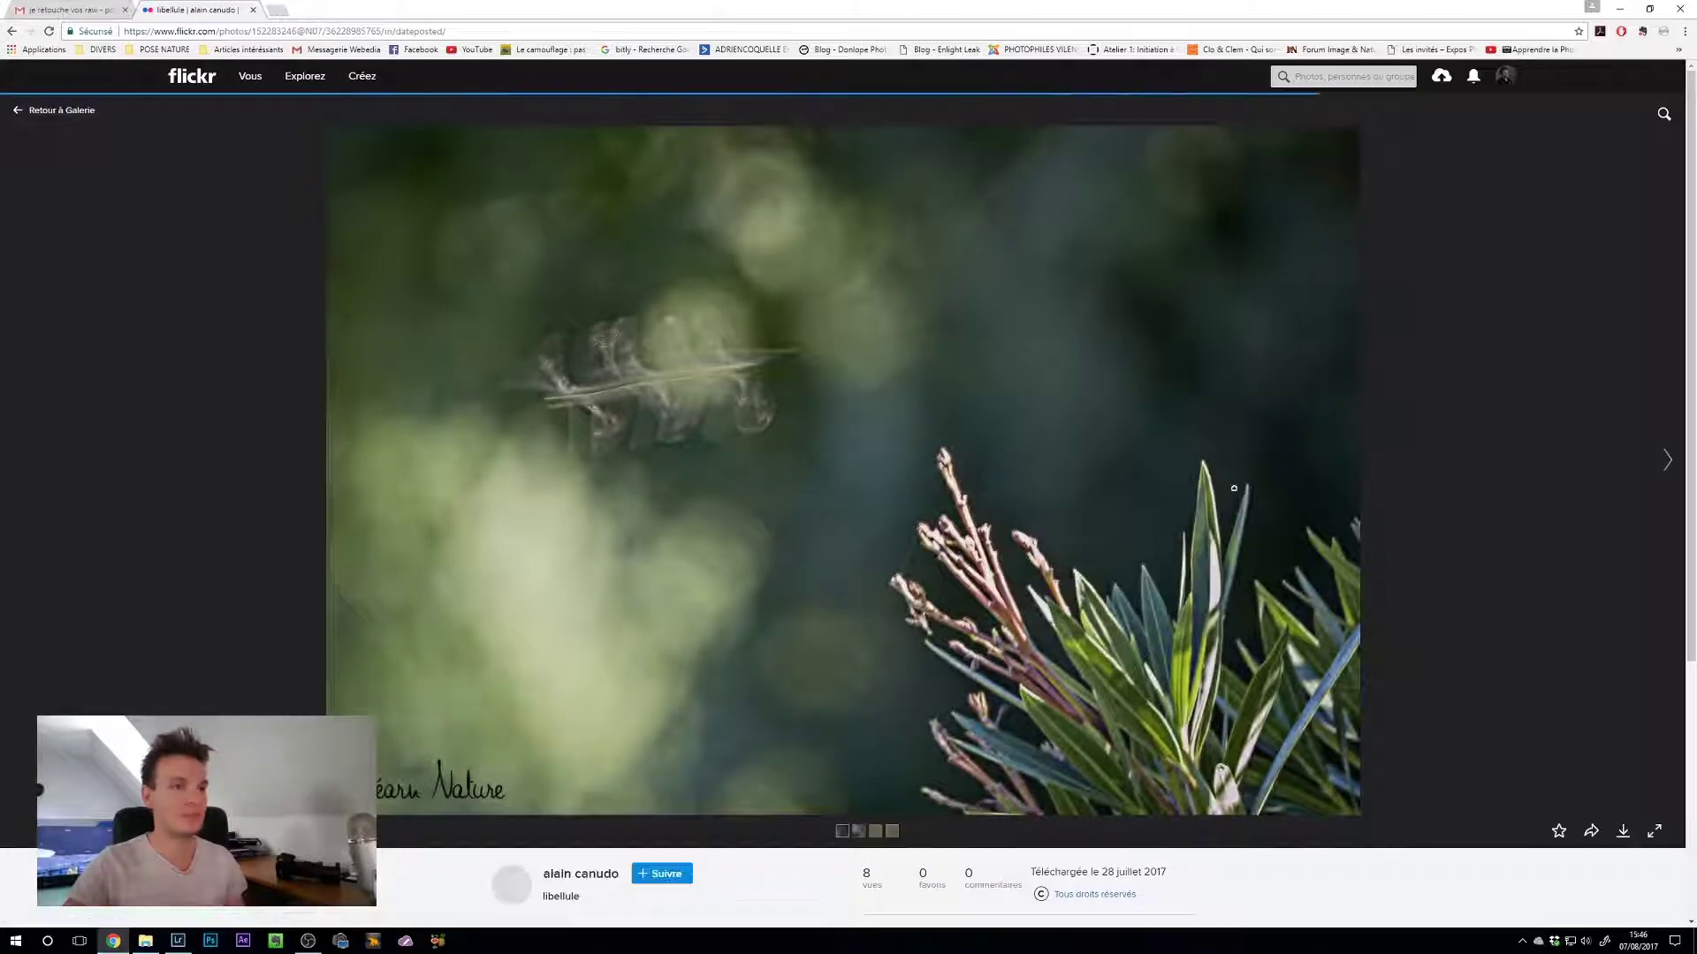
left_click(1665, 461)
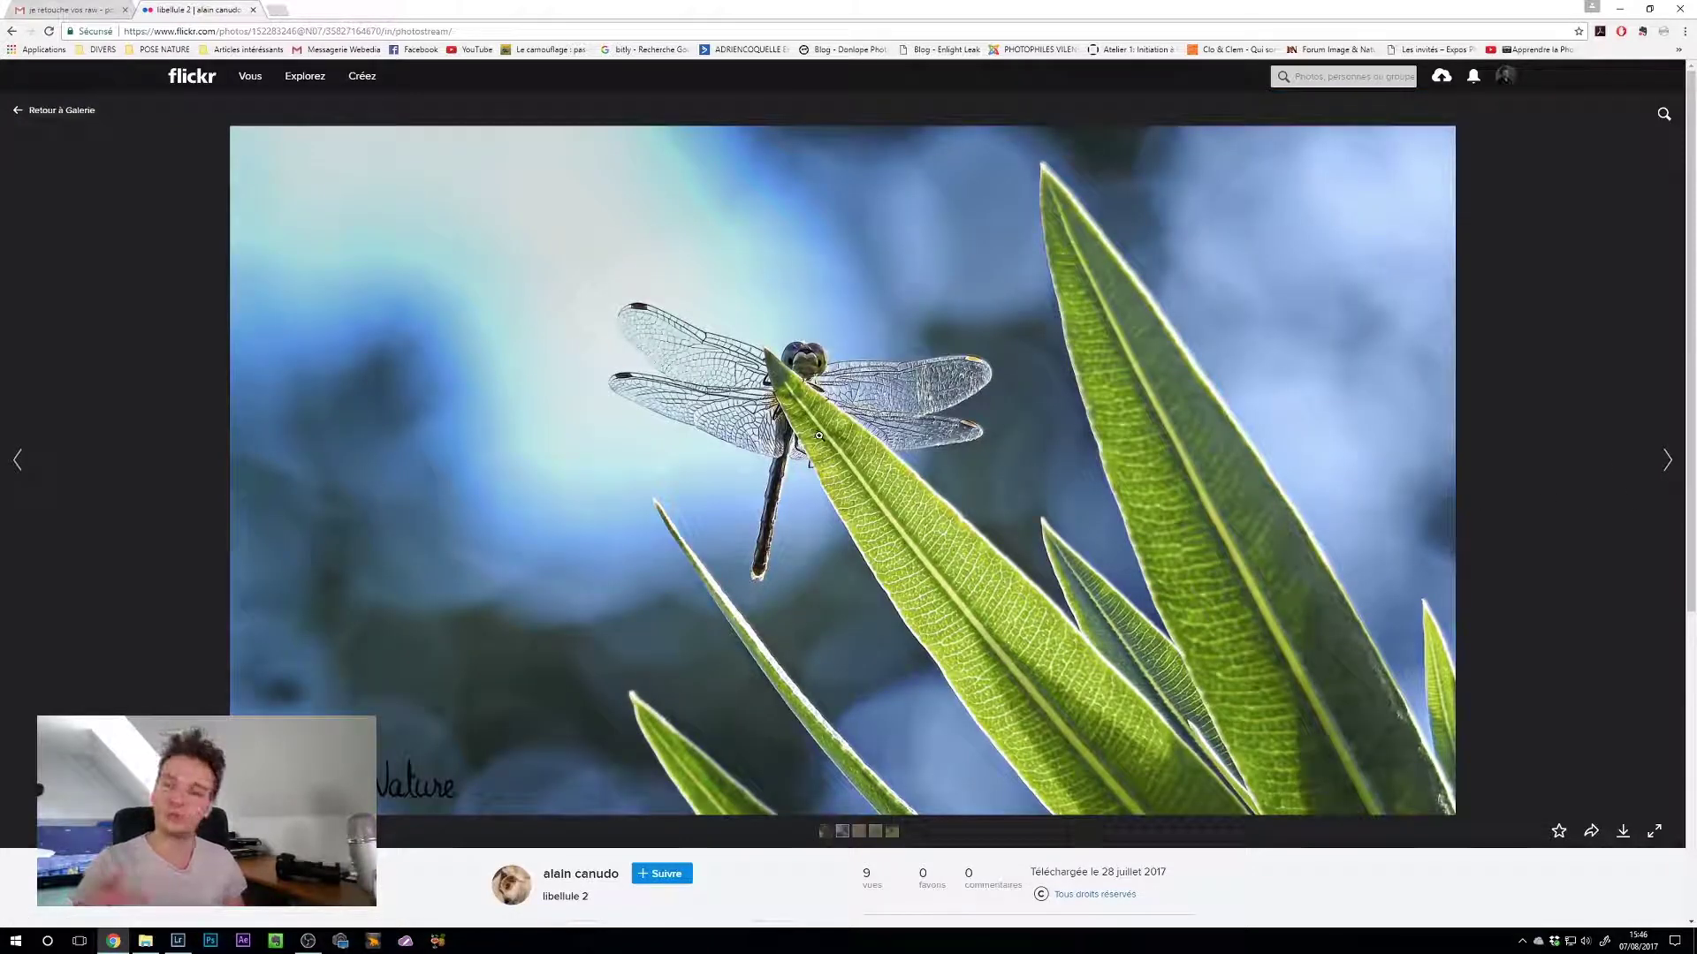
left_click(1665, 459)
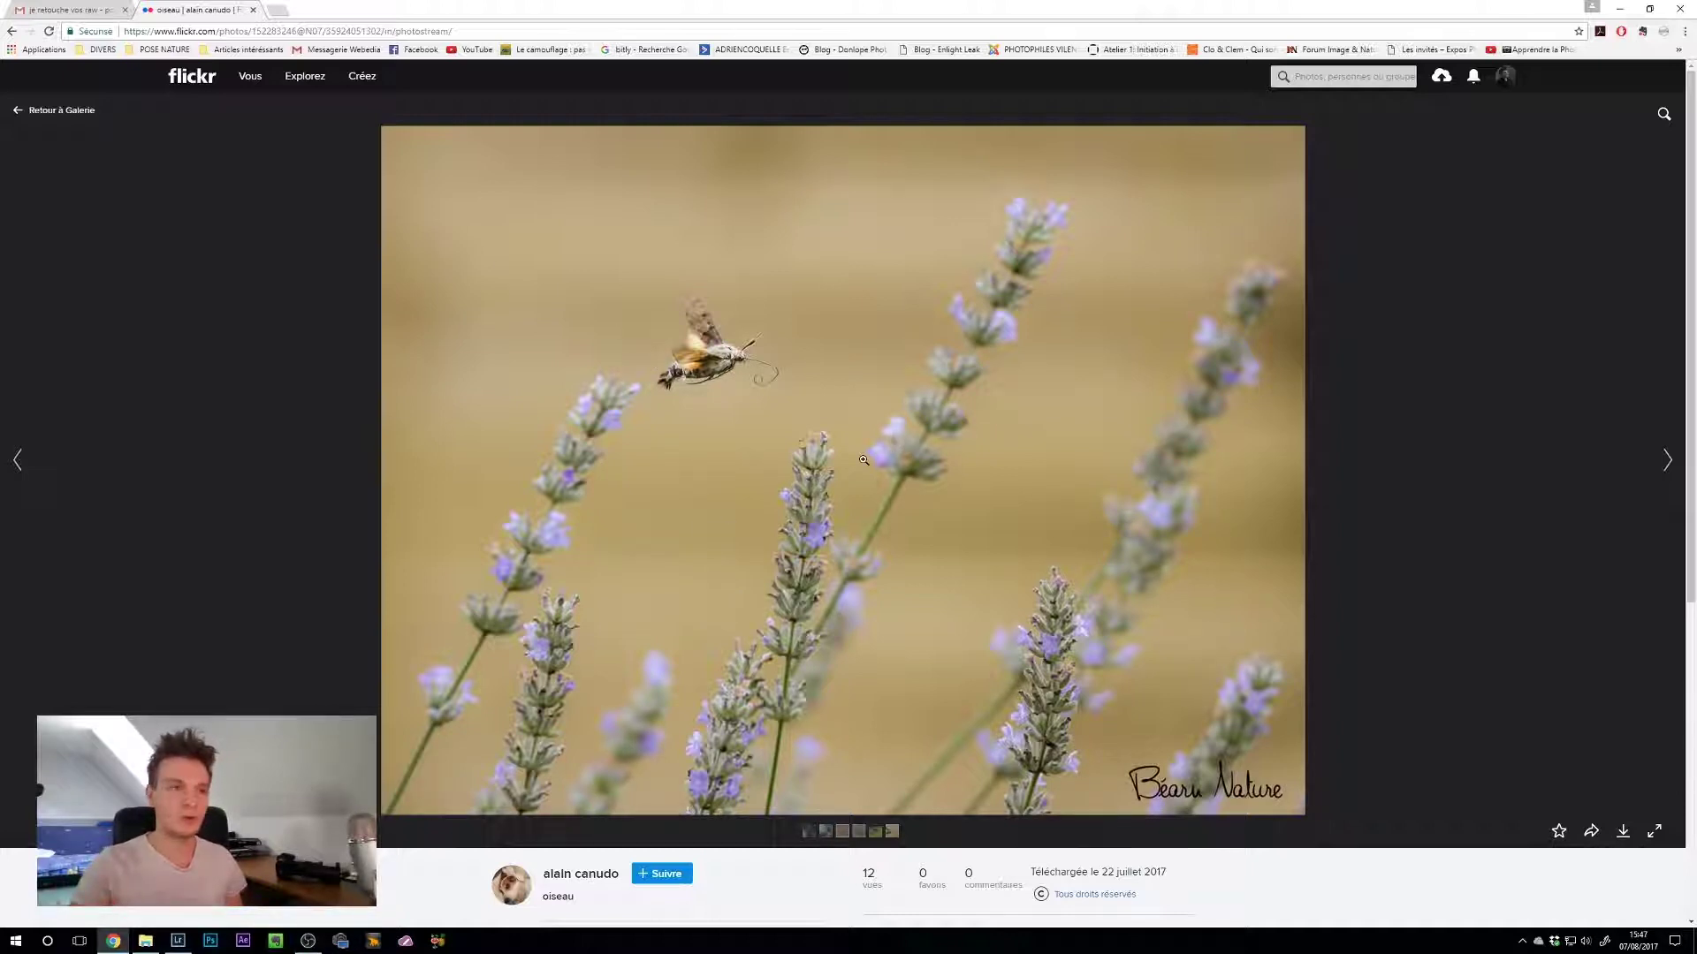
left_click(1665, 461)
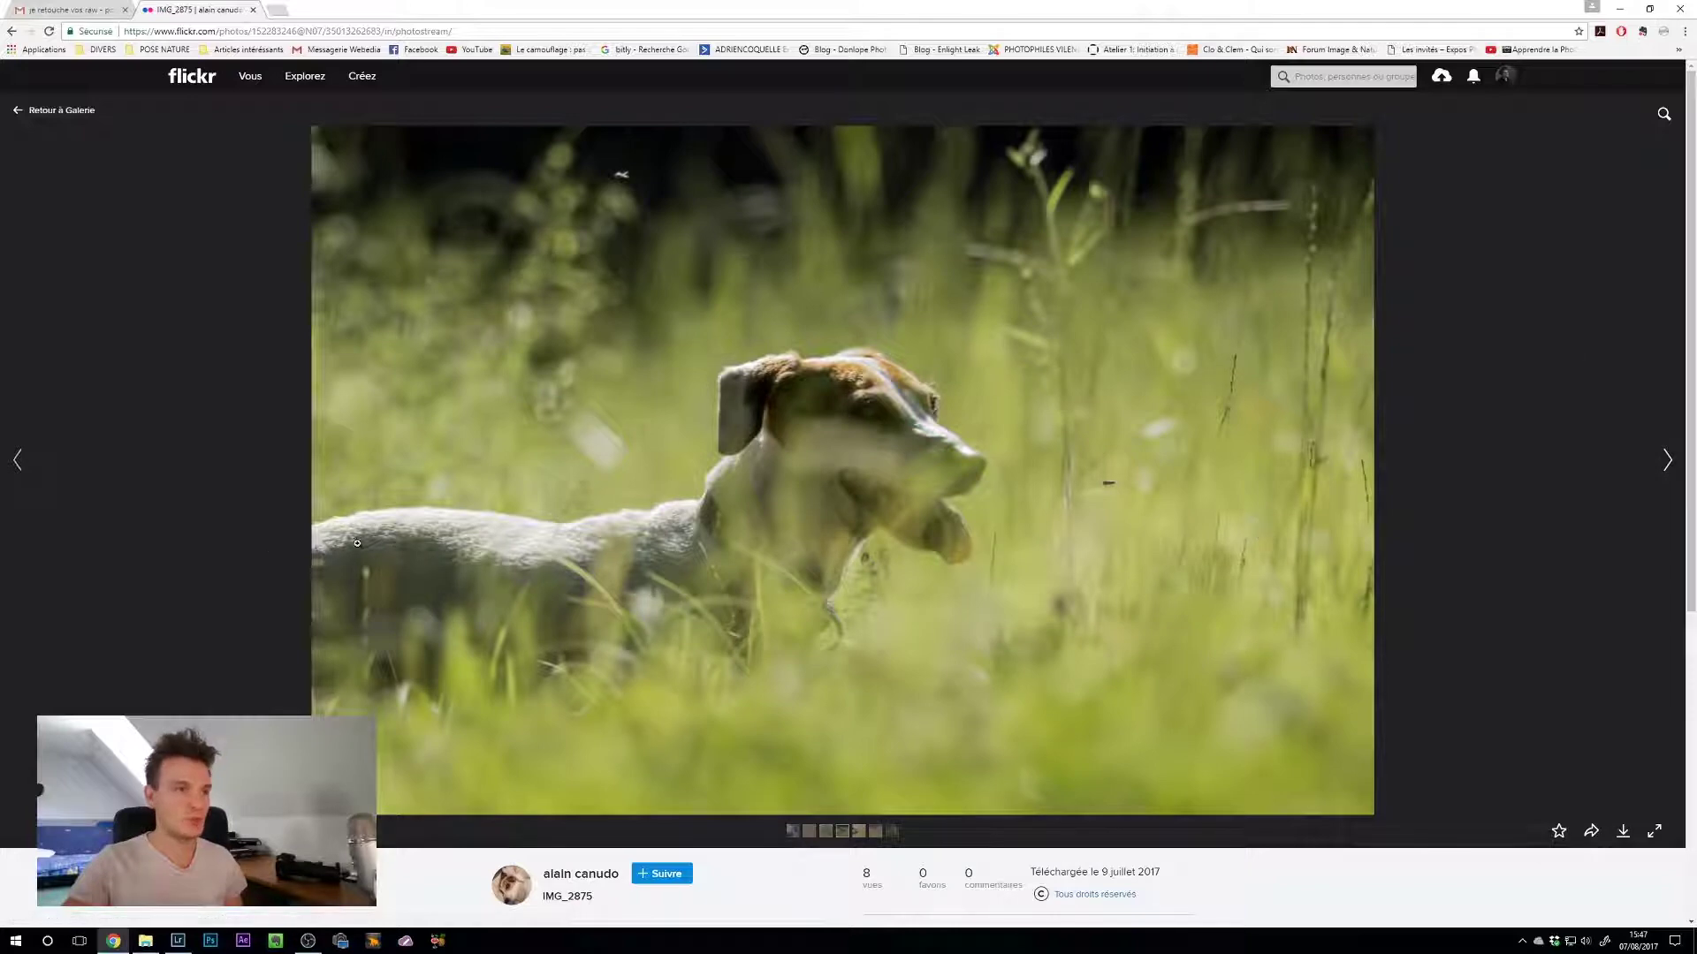
left_click(1666, 461)
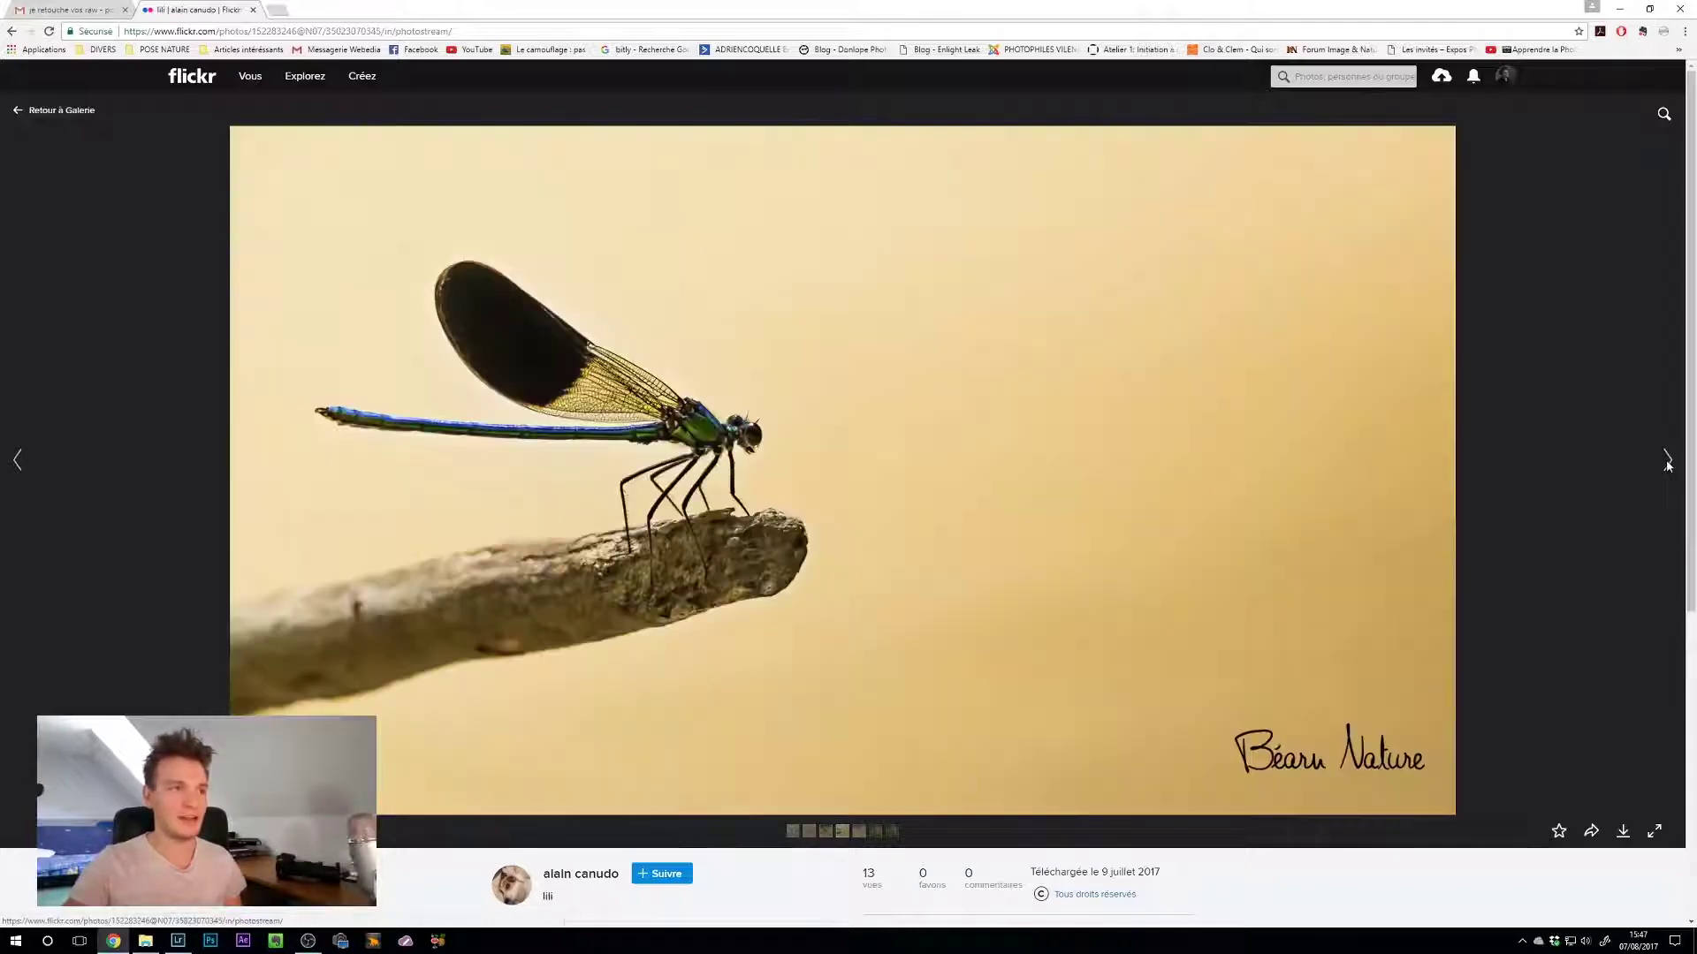
left_click(1667, 461)
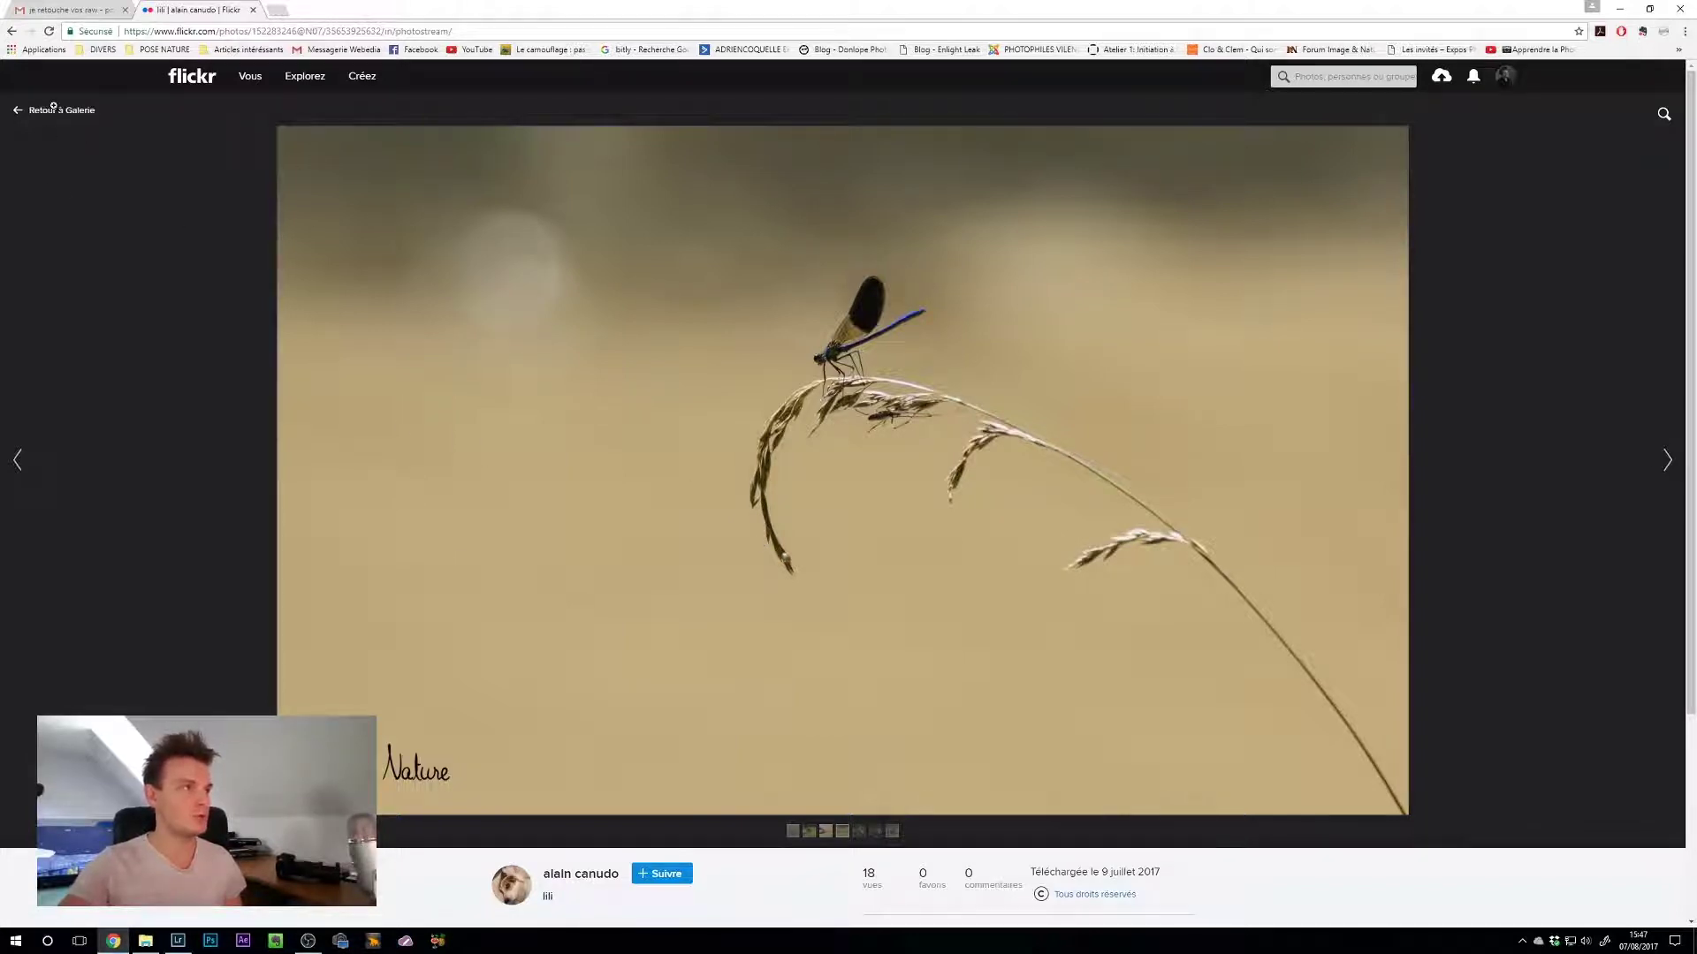
left_click(113, 941)
left_click(113, 940)
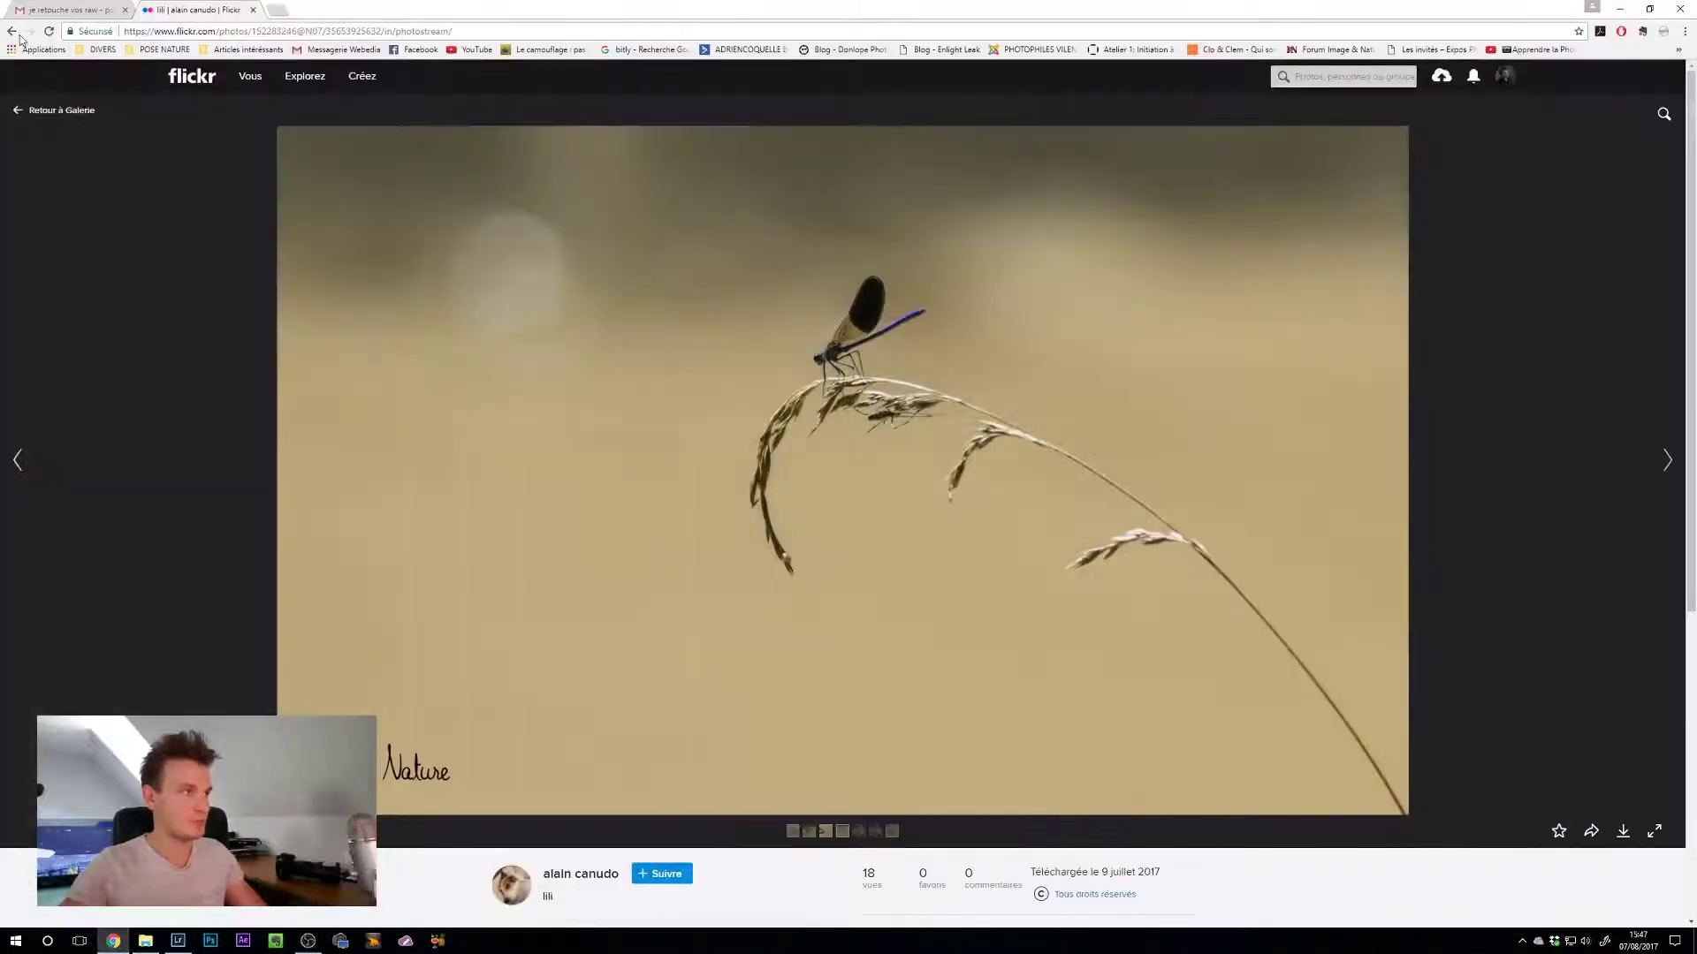
left_click(46, 113)
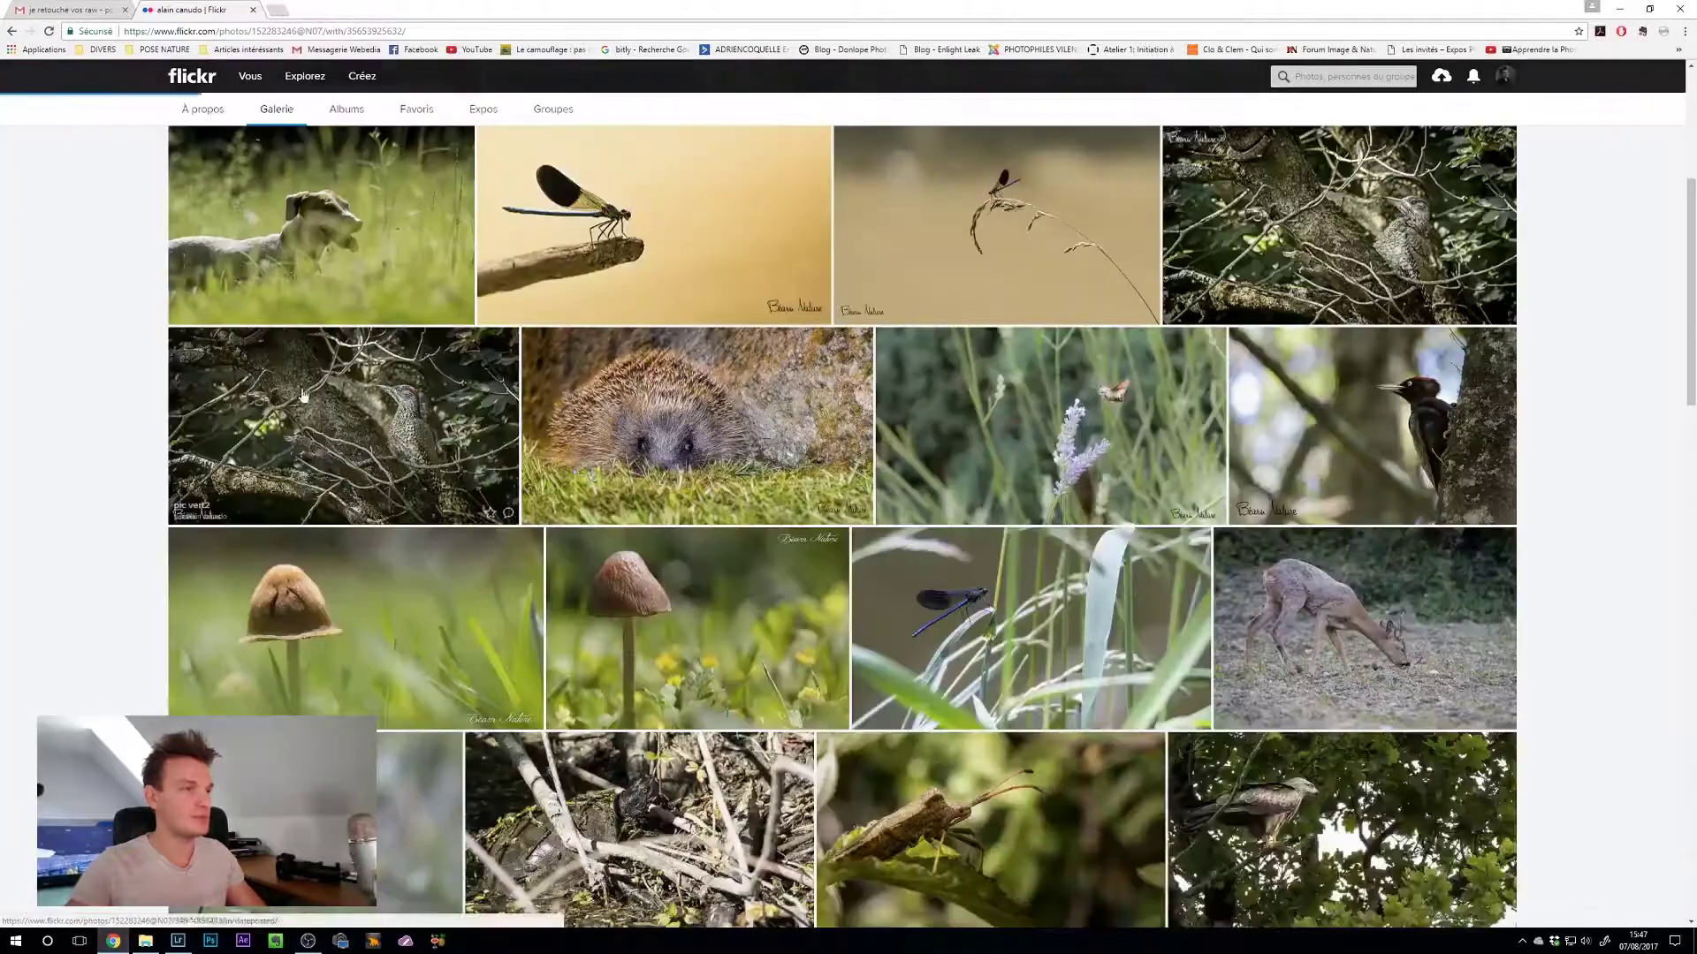
Step: View the enlarged photo of the red and black beetle behind the grass ear and return to the gallery
scroll(515, 528, "down", 2)
scroll(516, 527, "down", 4)
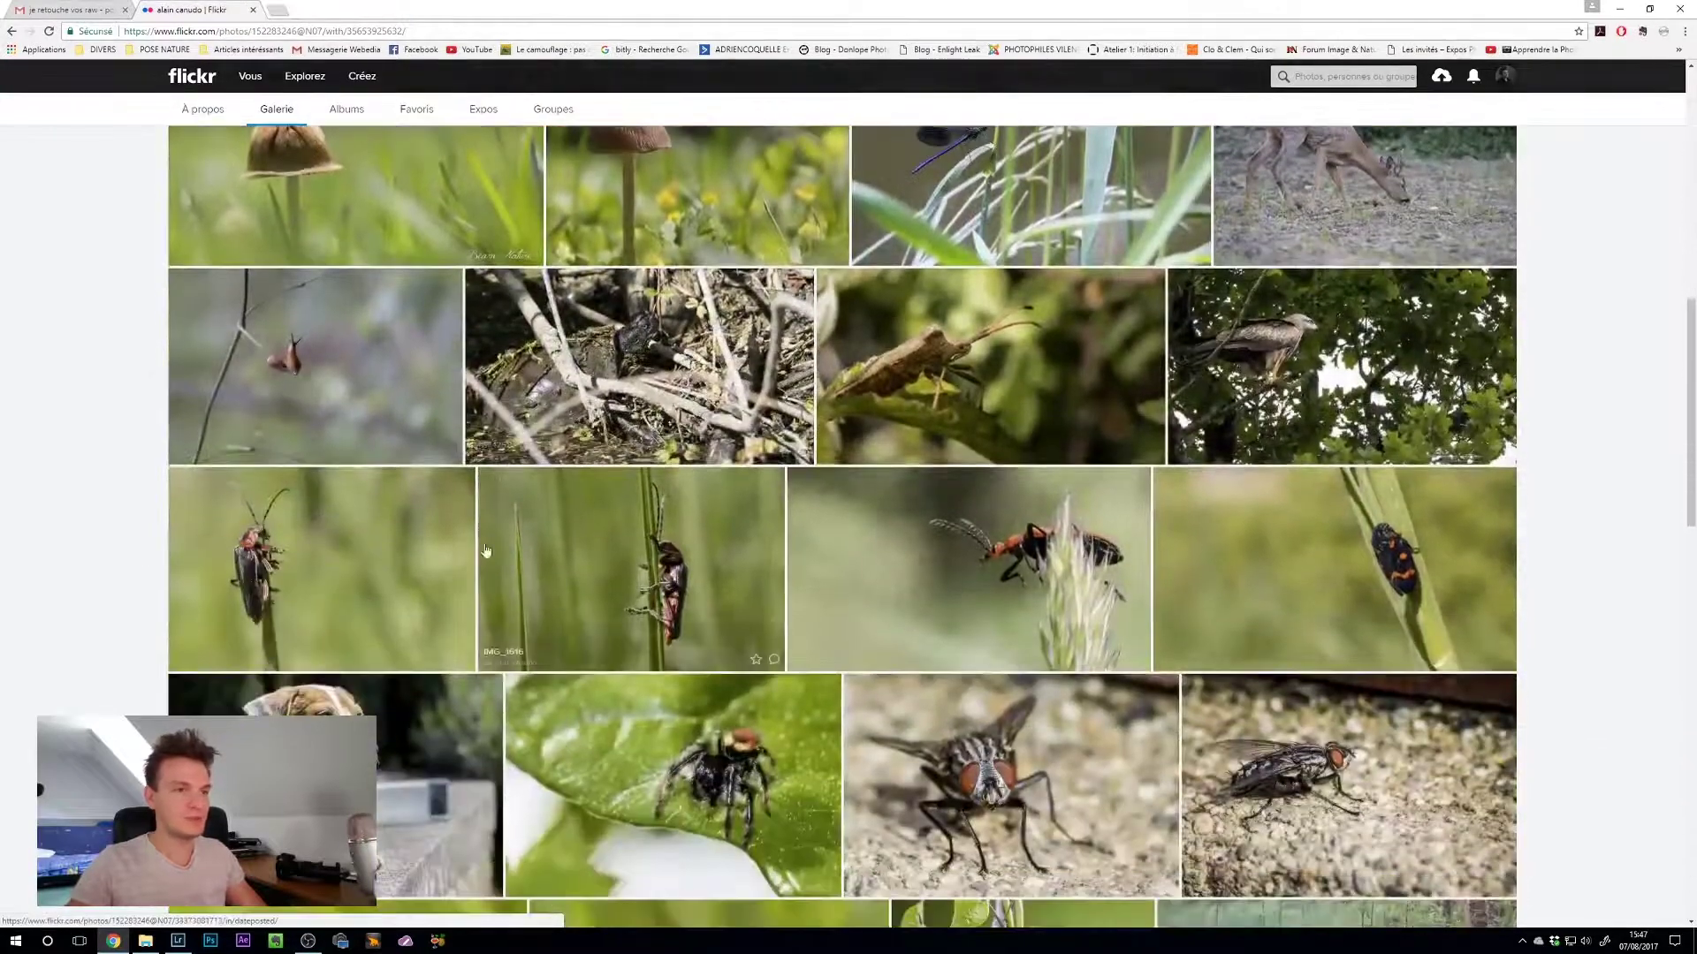
left_click(963, 601)
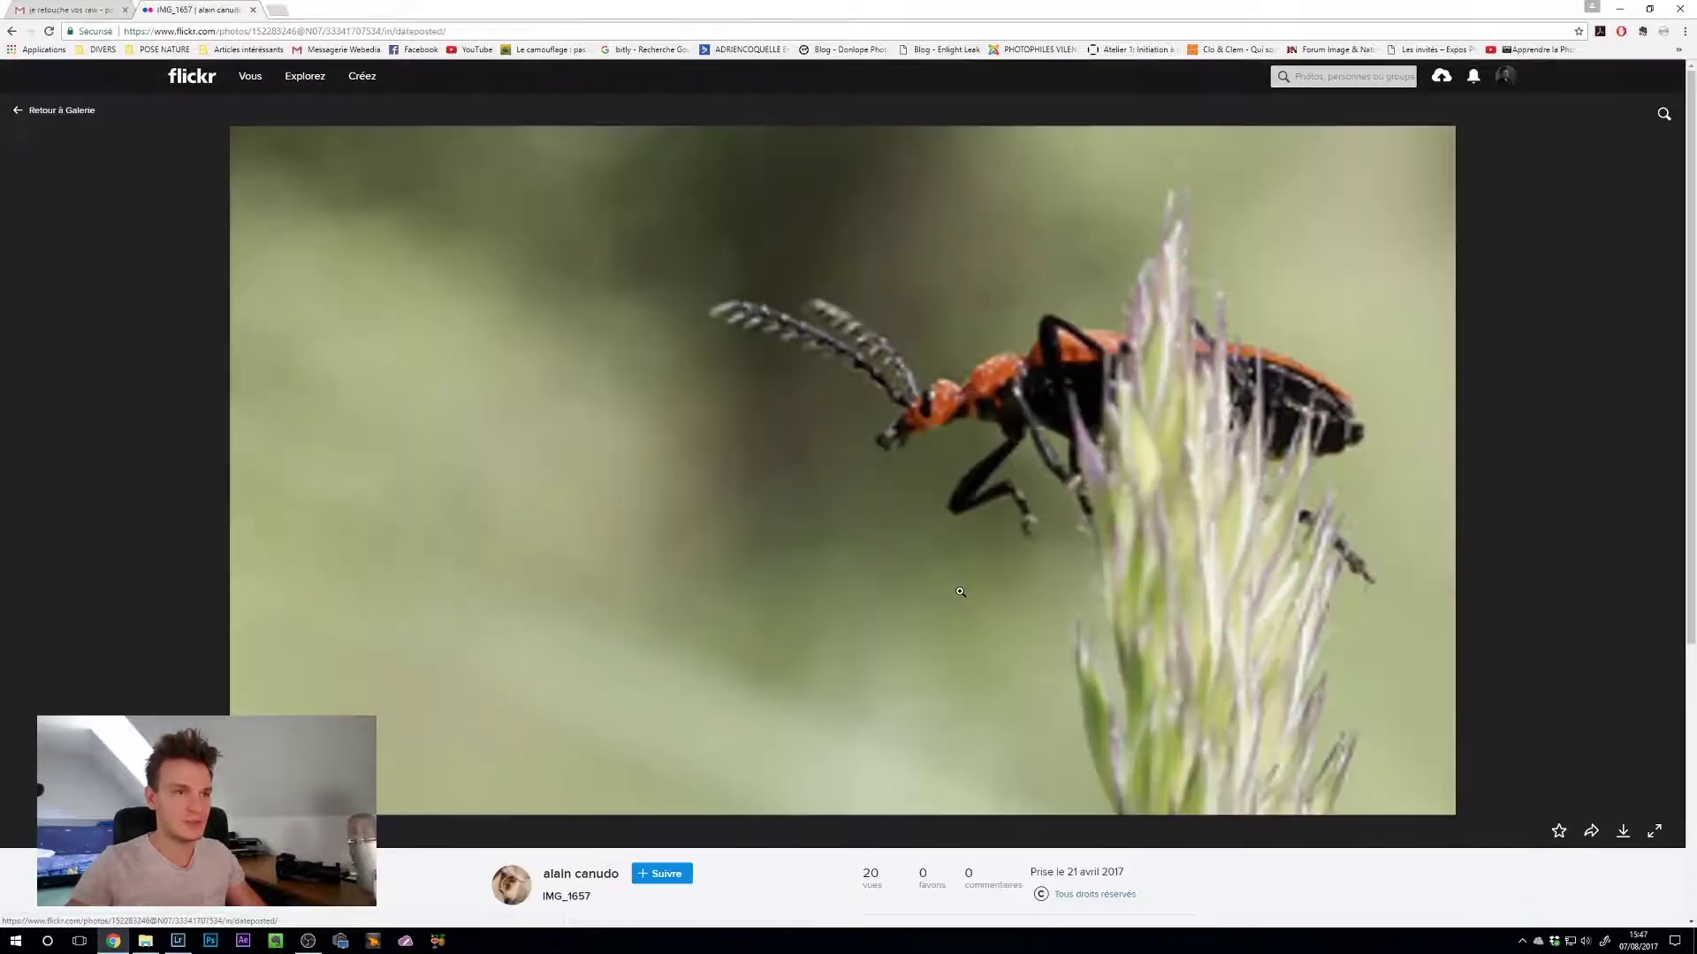
left_click(91, 115)
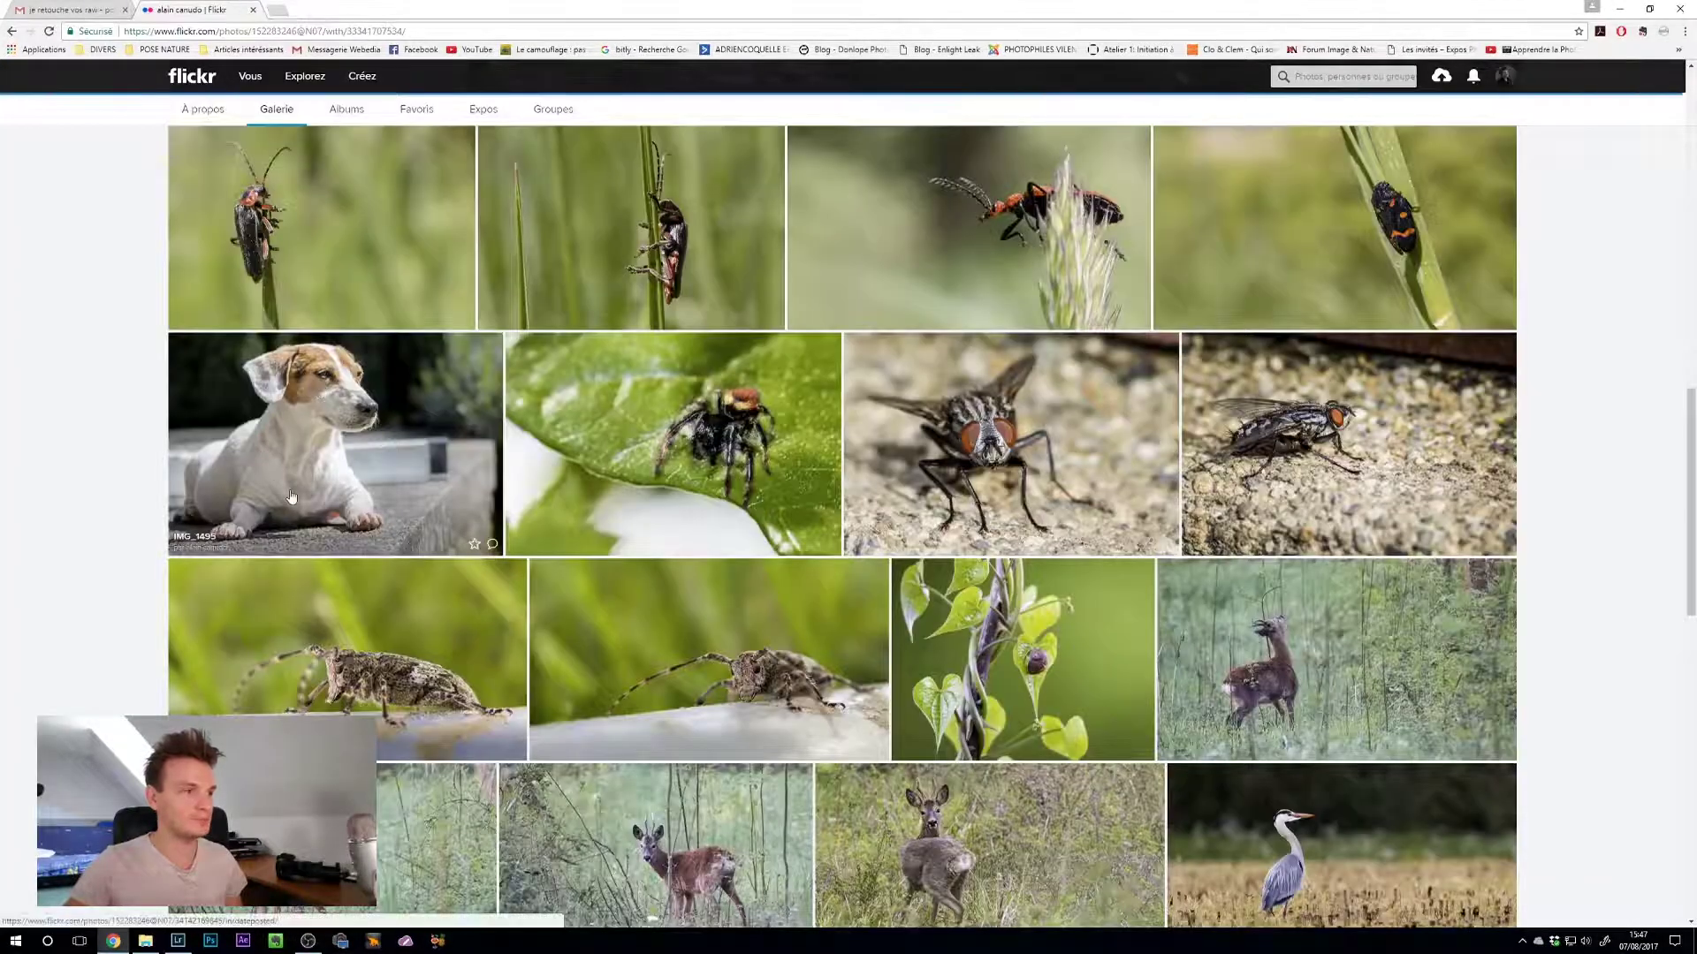
Step: View the longhorn beetle photo IMG_1505 with its camera information, go to the previous photo, and return to the gallery
scroll(411, 567, "down", 2)
left_click(412, 567)
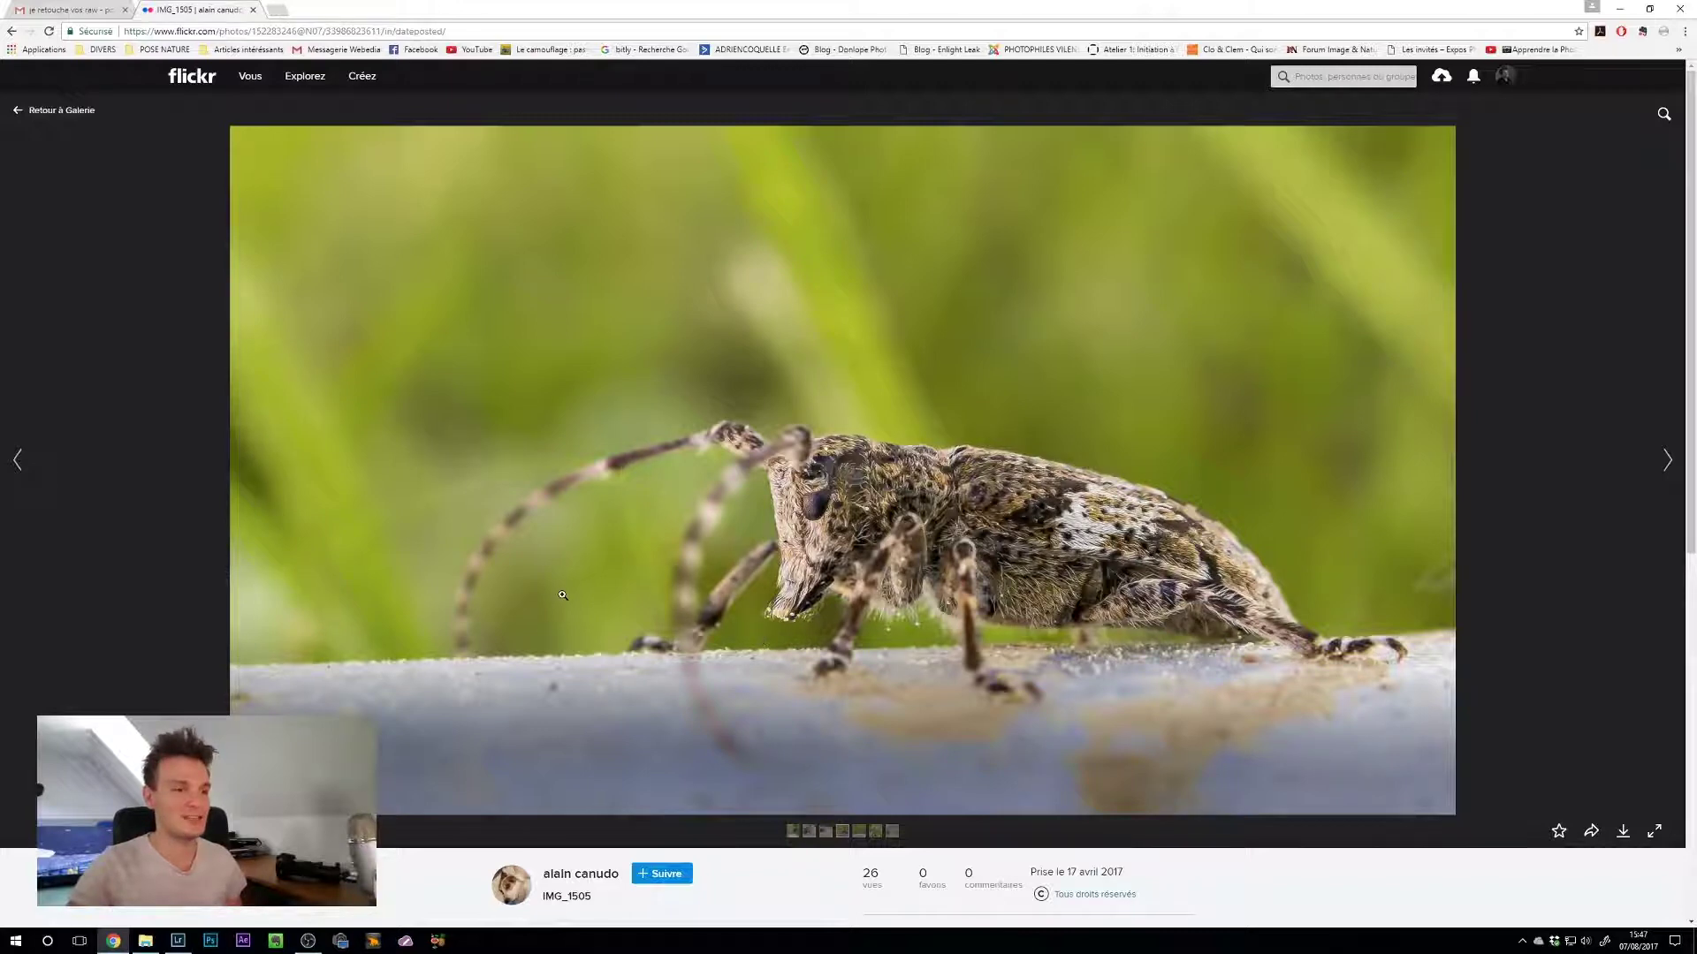
scroll(562, 595, "down", 1)
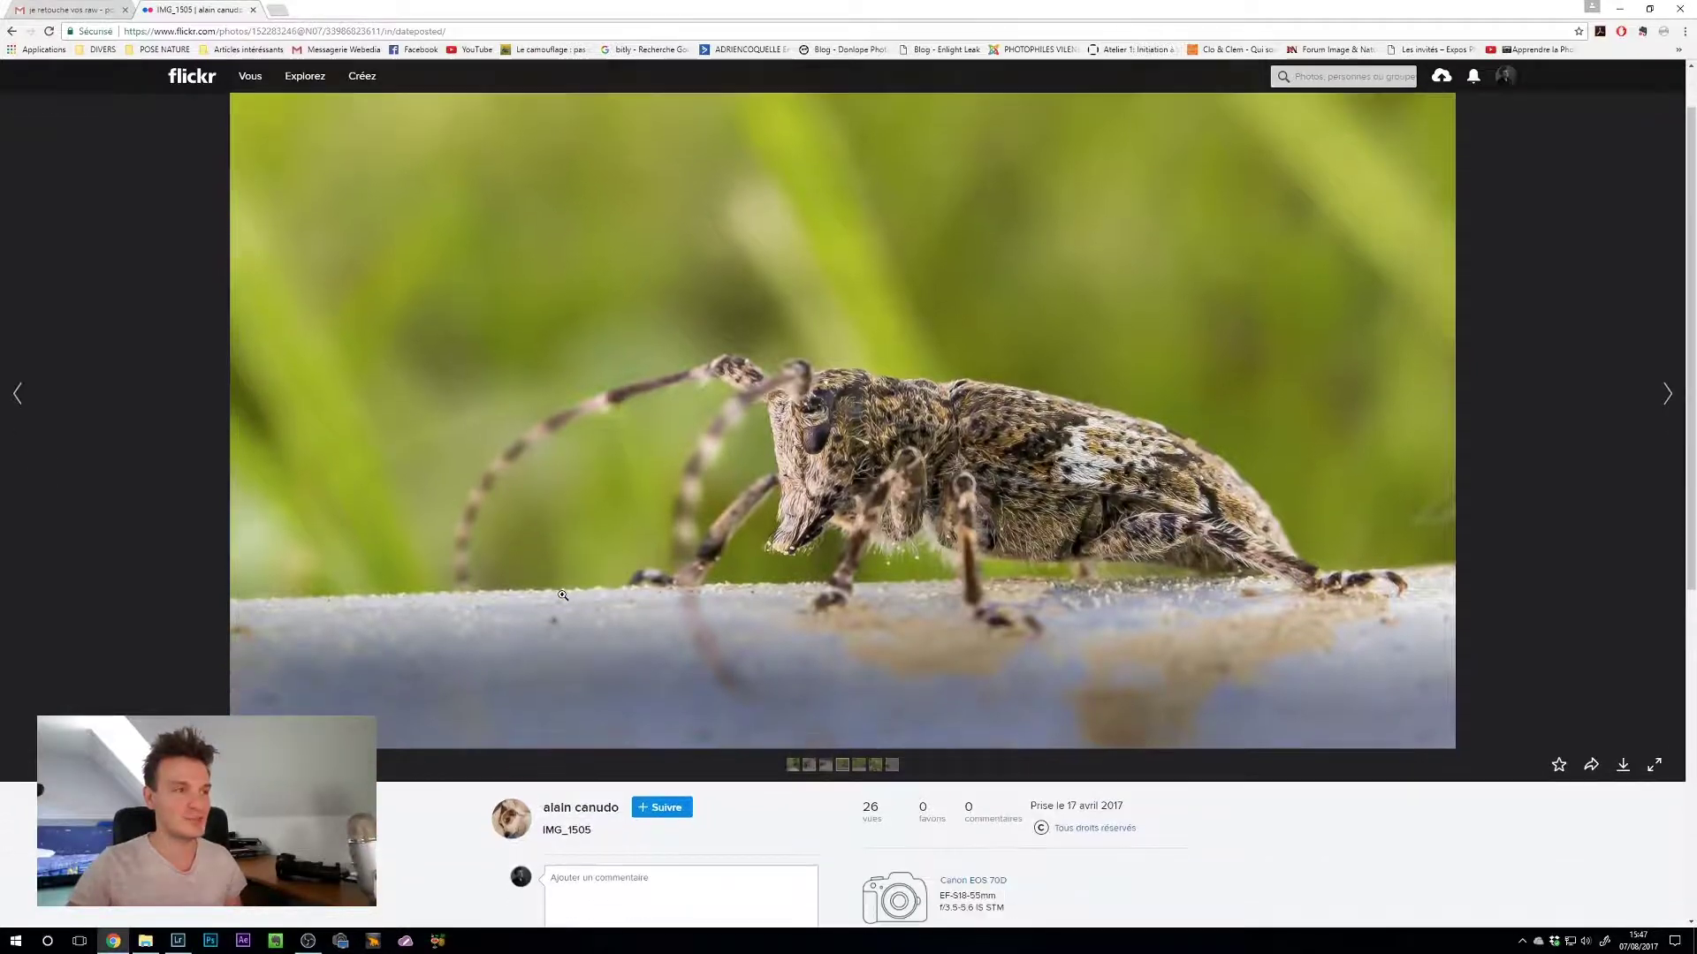
left_click(16, 392)
left_click(44, 110)
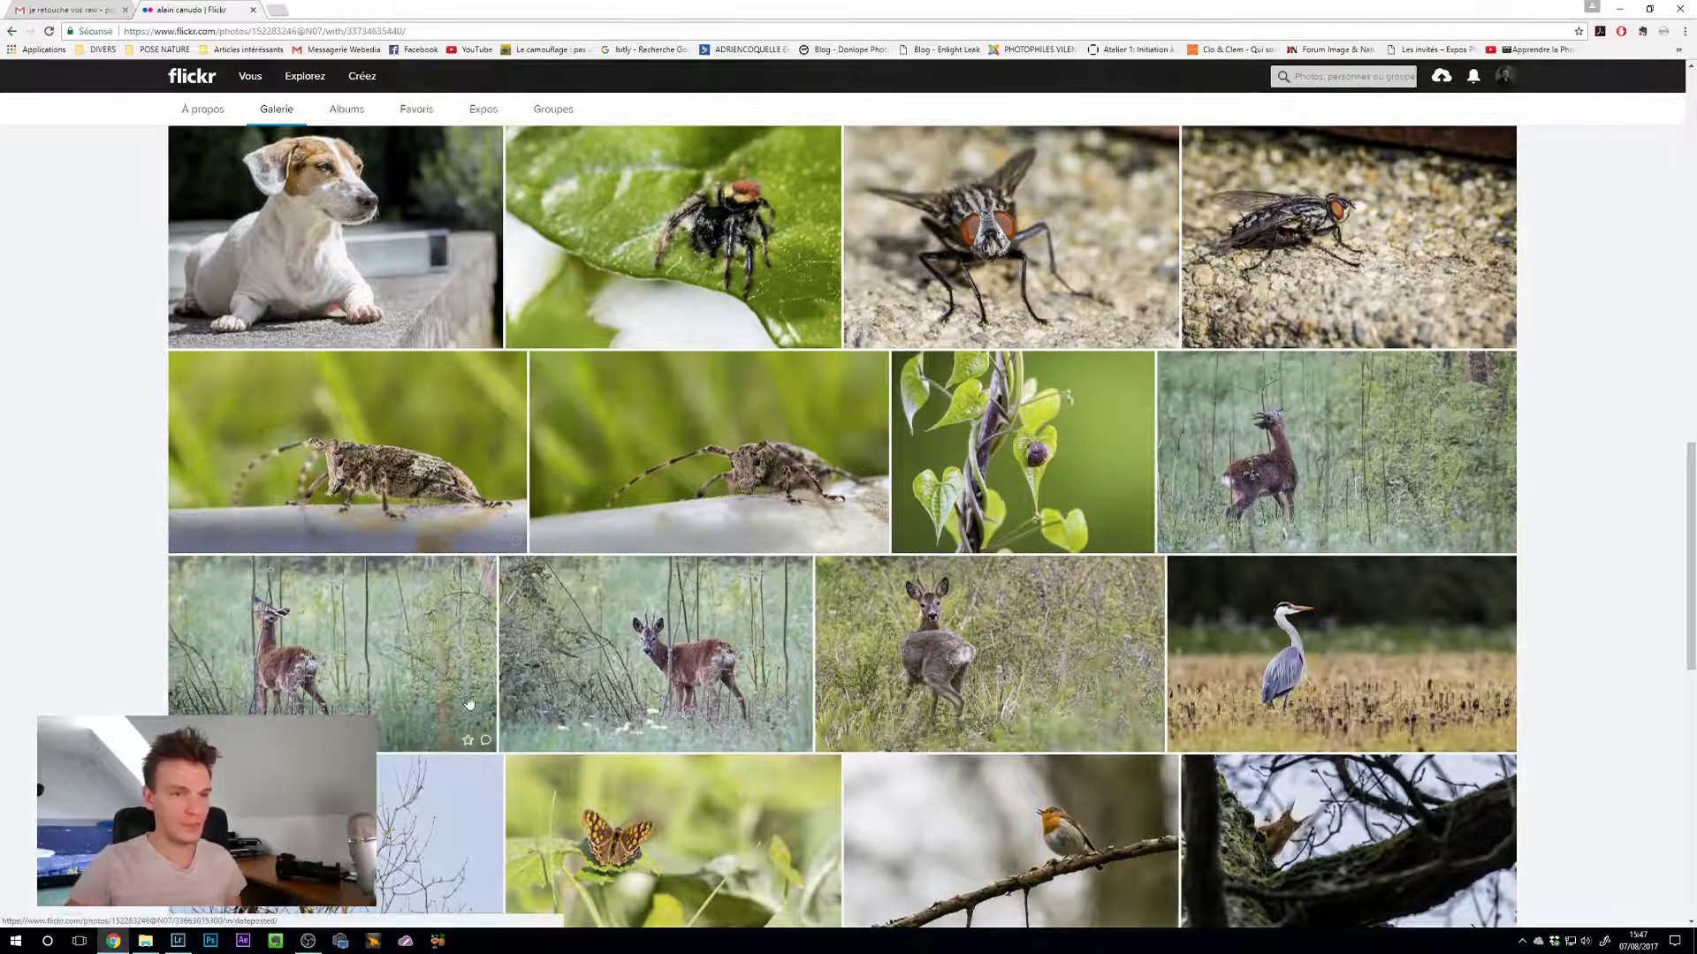
Step: Browse the gallery down to the bird and duck photos and back up to the dragonfly rows
scroll(469, 702, "down", 2)
scroll(449, 741, "up", 1)
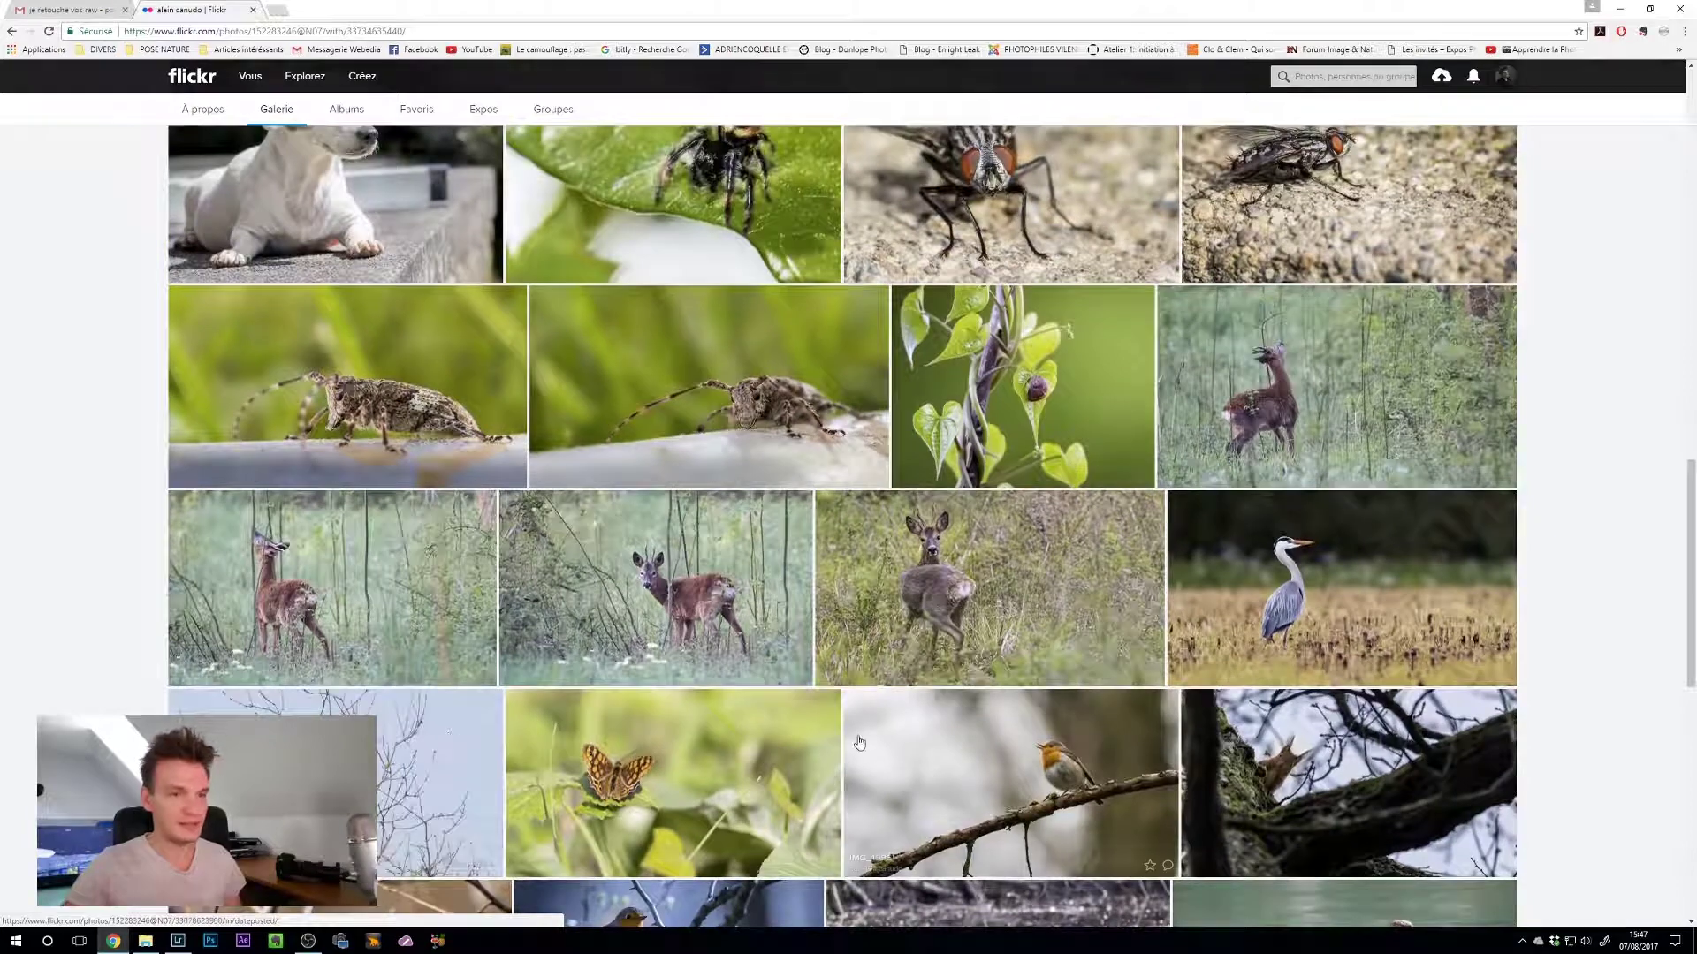
scroll(901, 698, "down", 5)
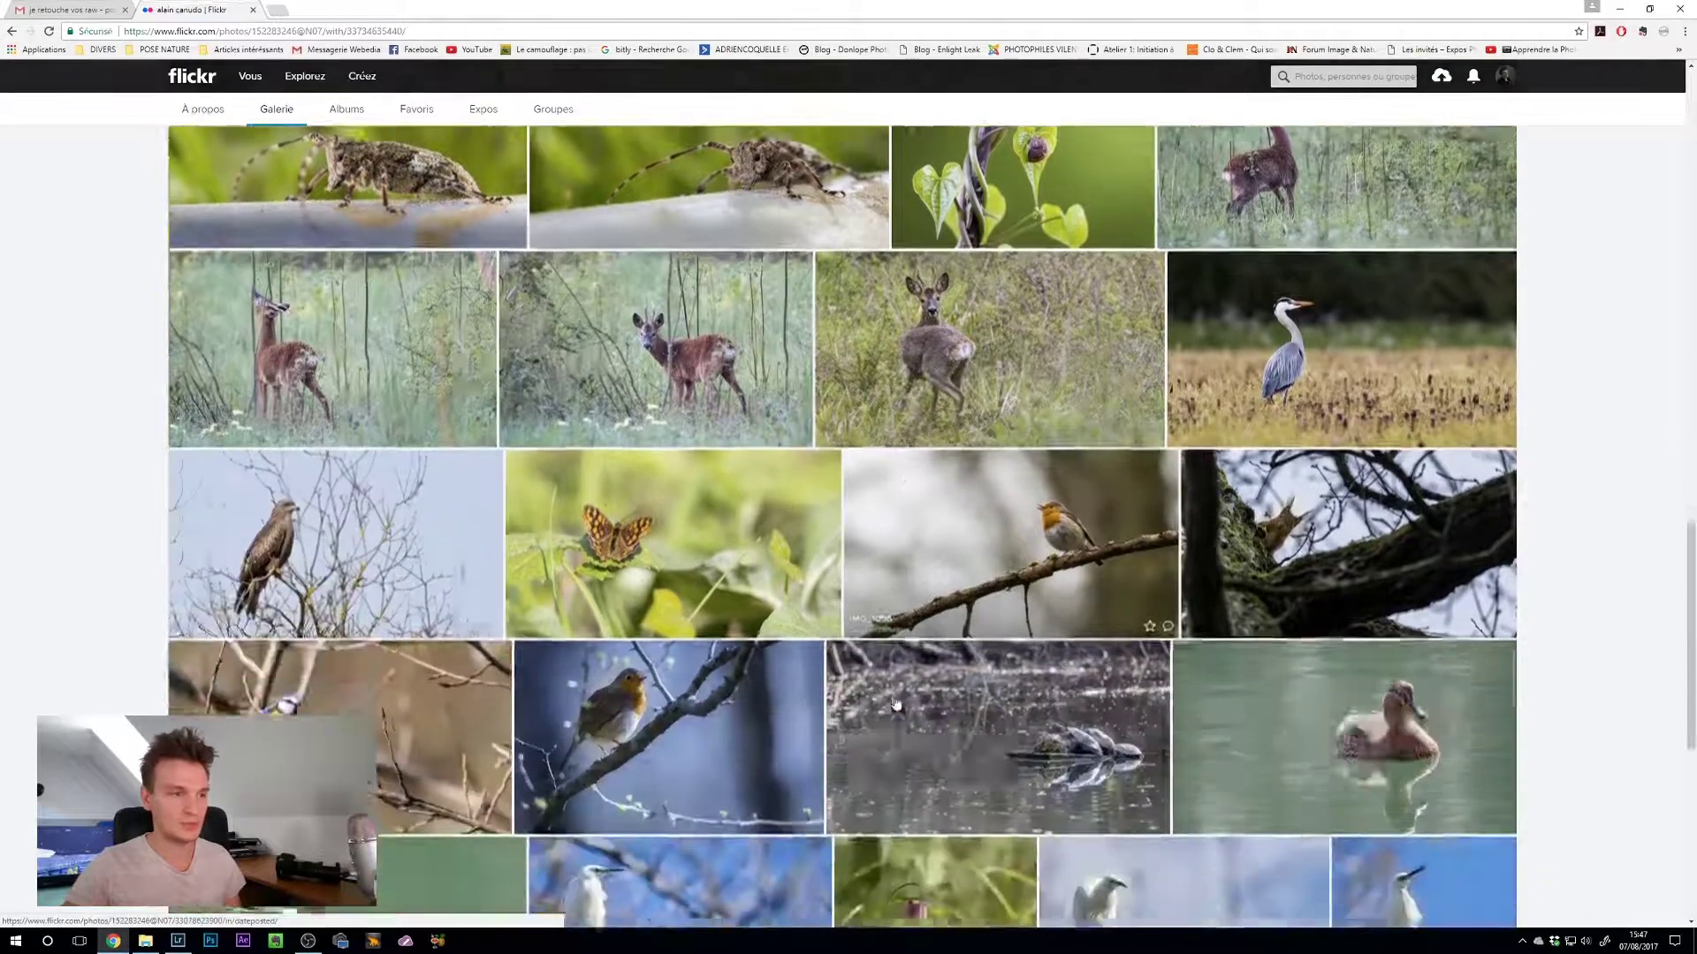
scroll(863, 723, "up", 8)
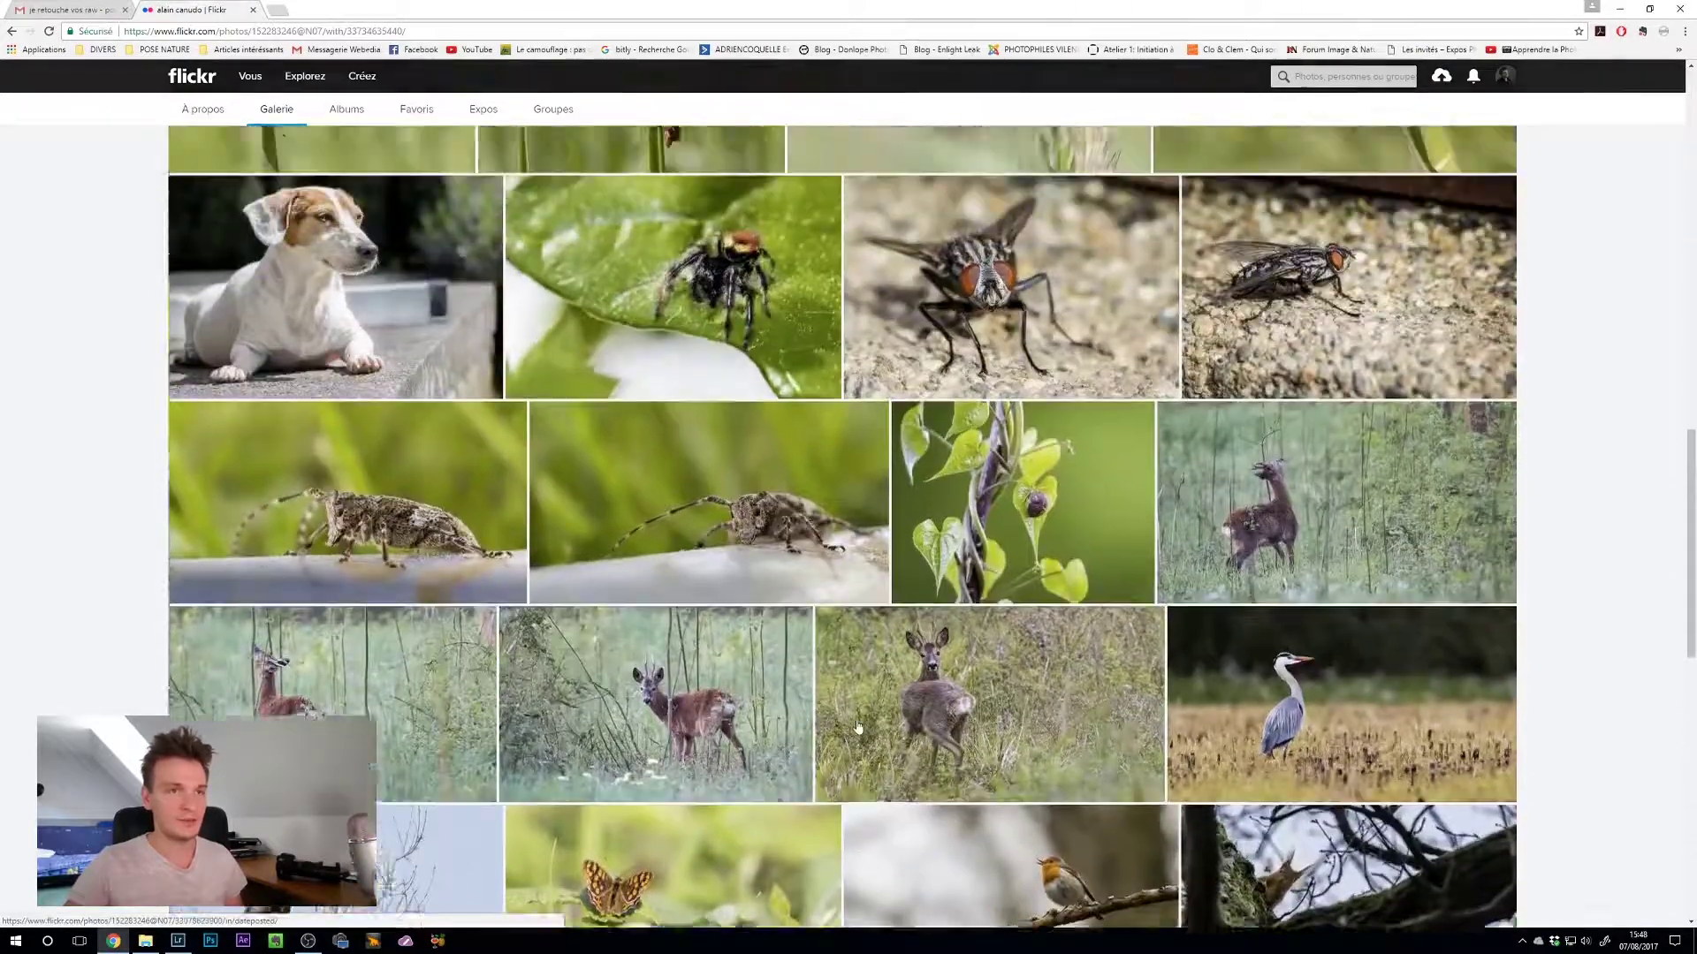
scroll(857, 726, "up", 5)
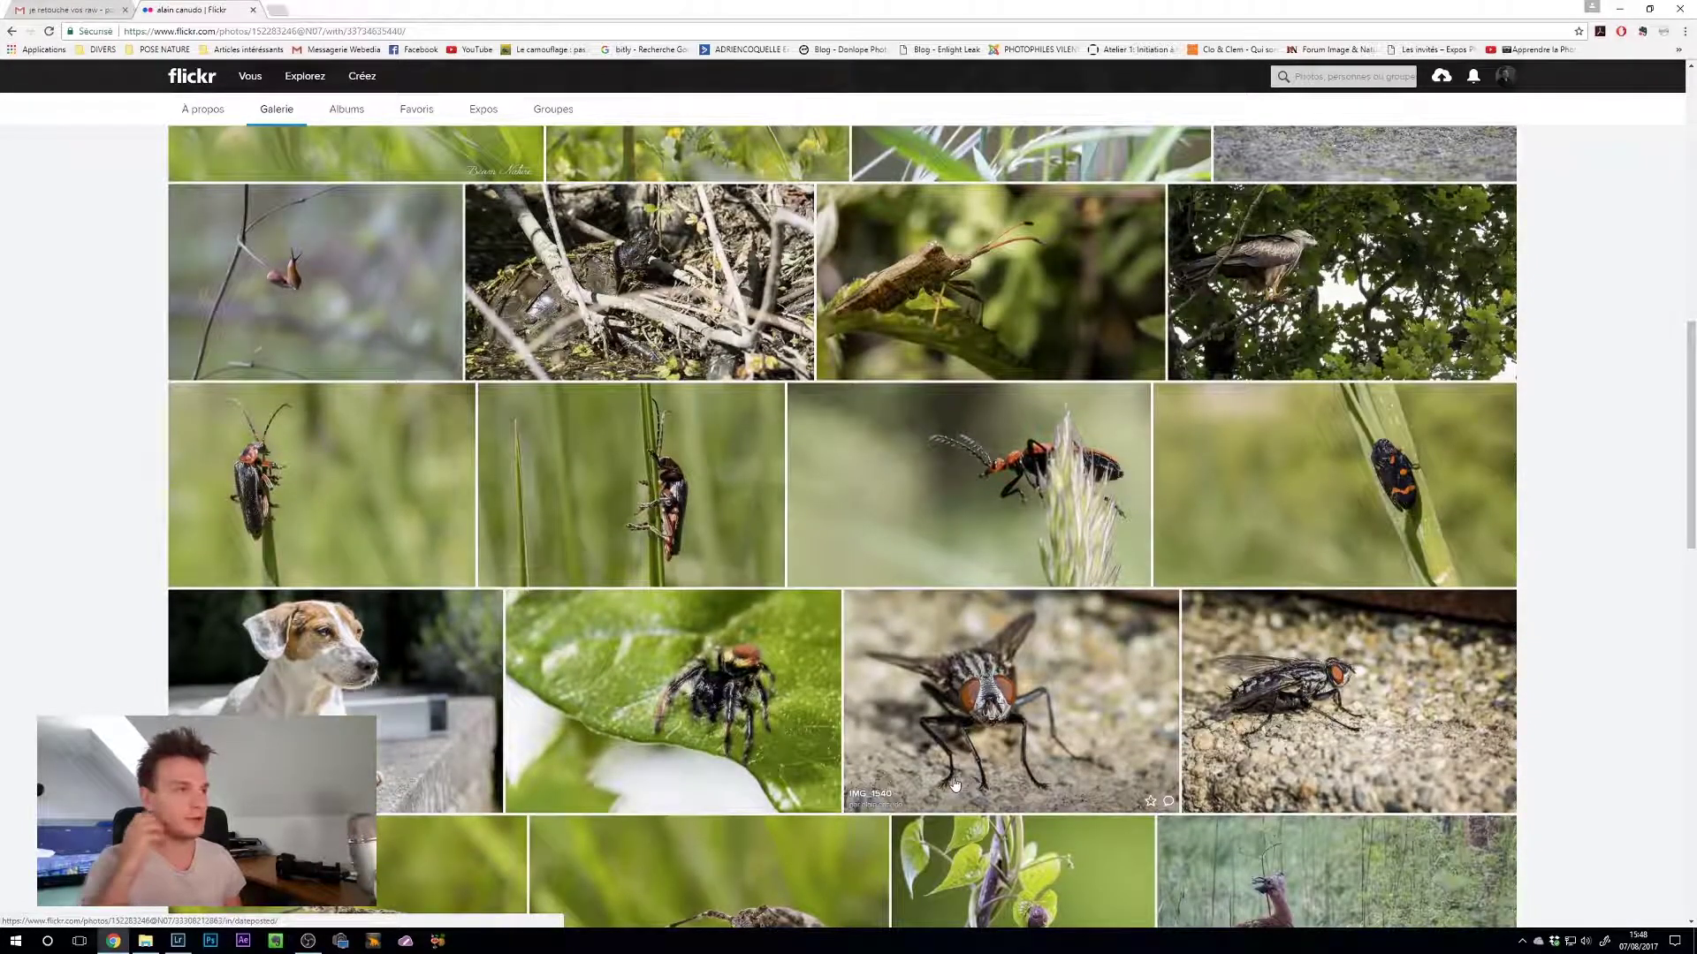
scroll(954, 784, "up", 6)
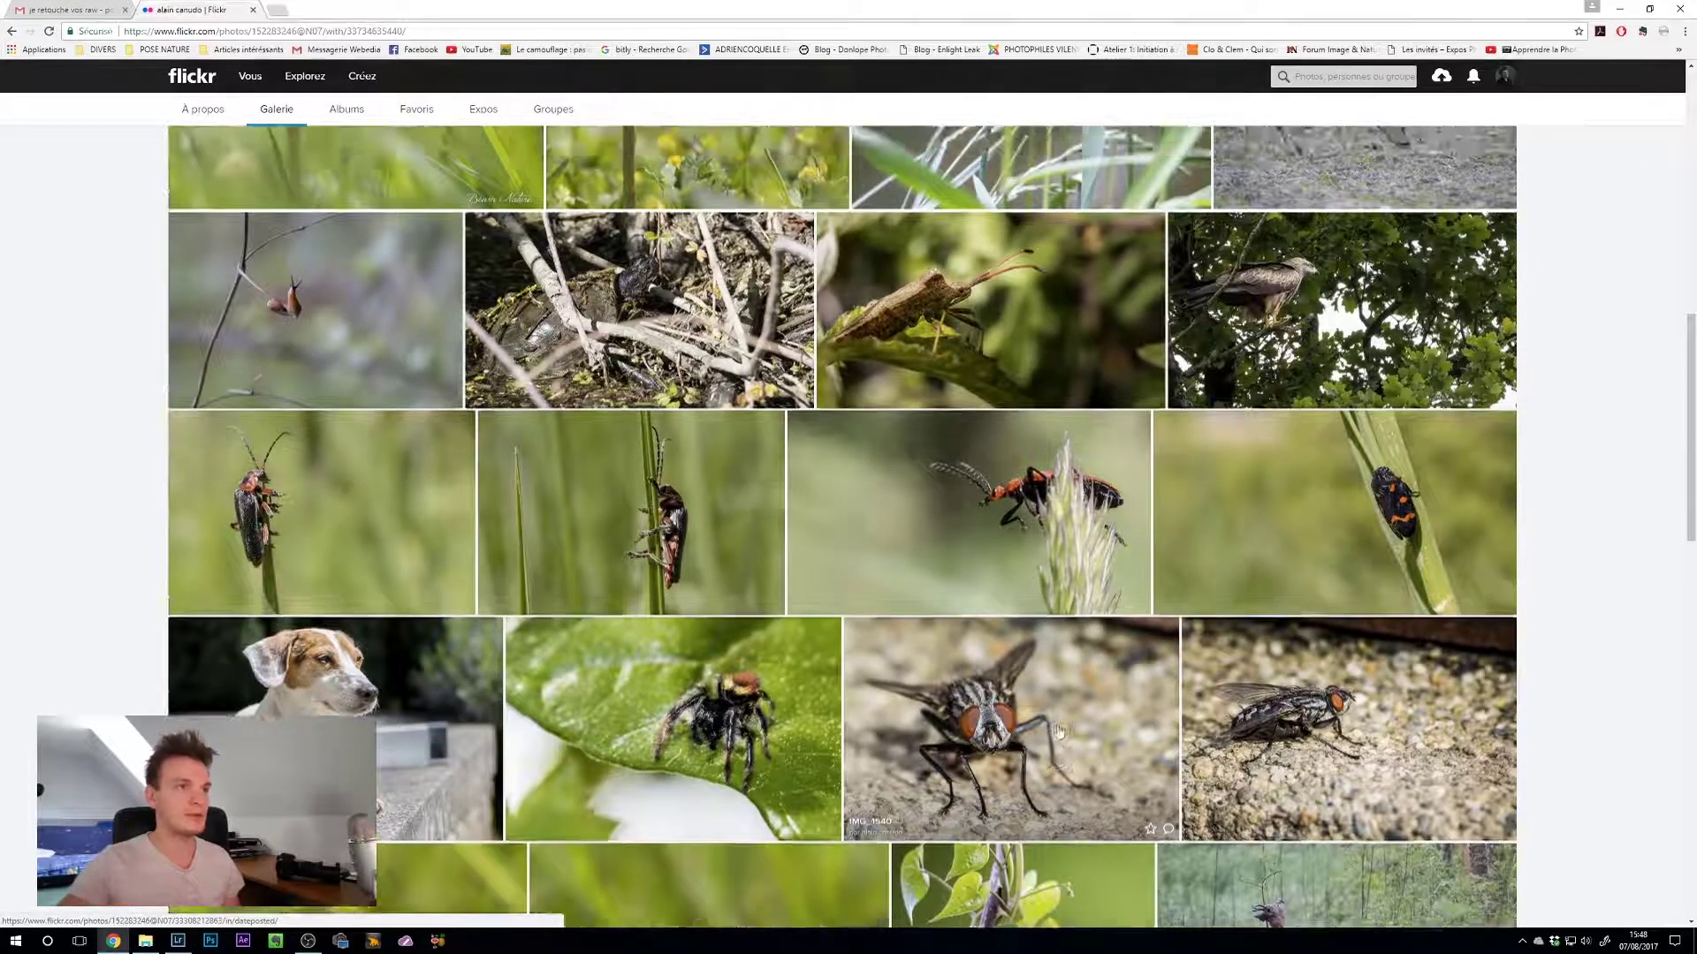
scroll(1015, 674, "up", 4)
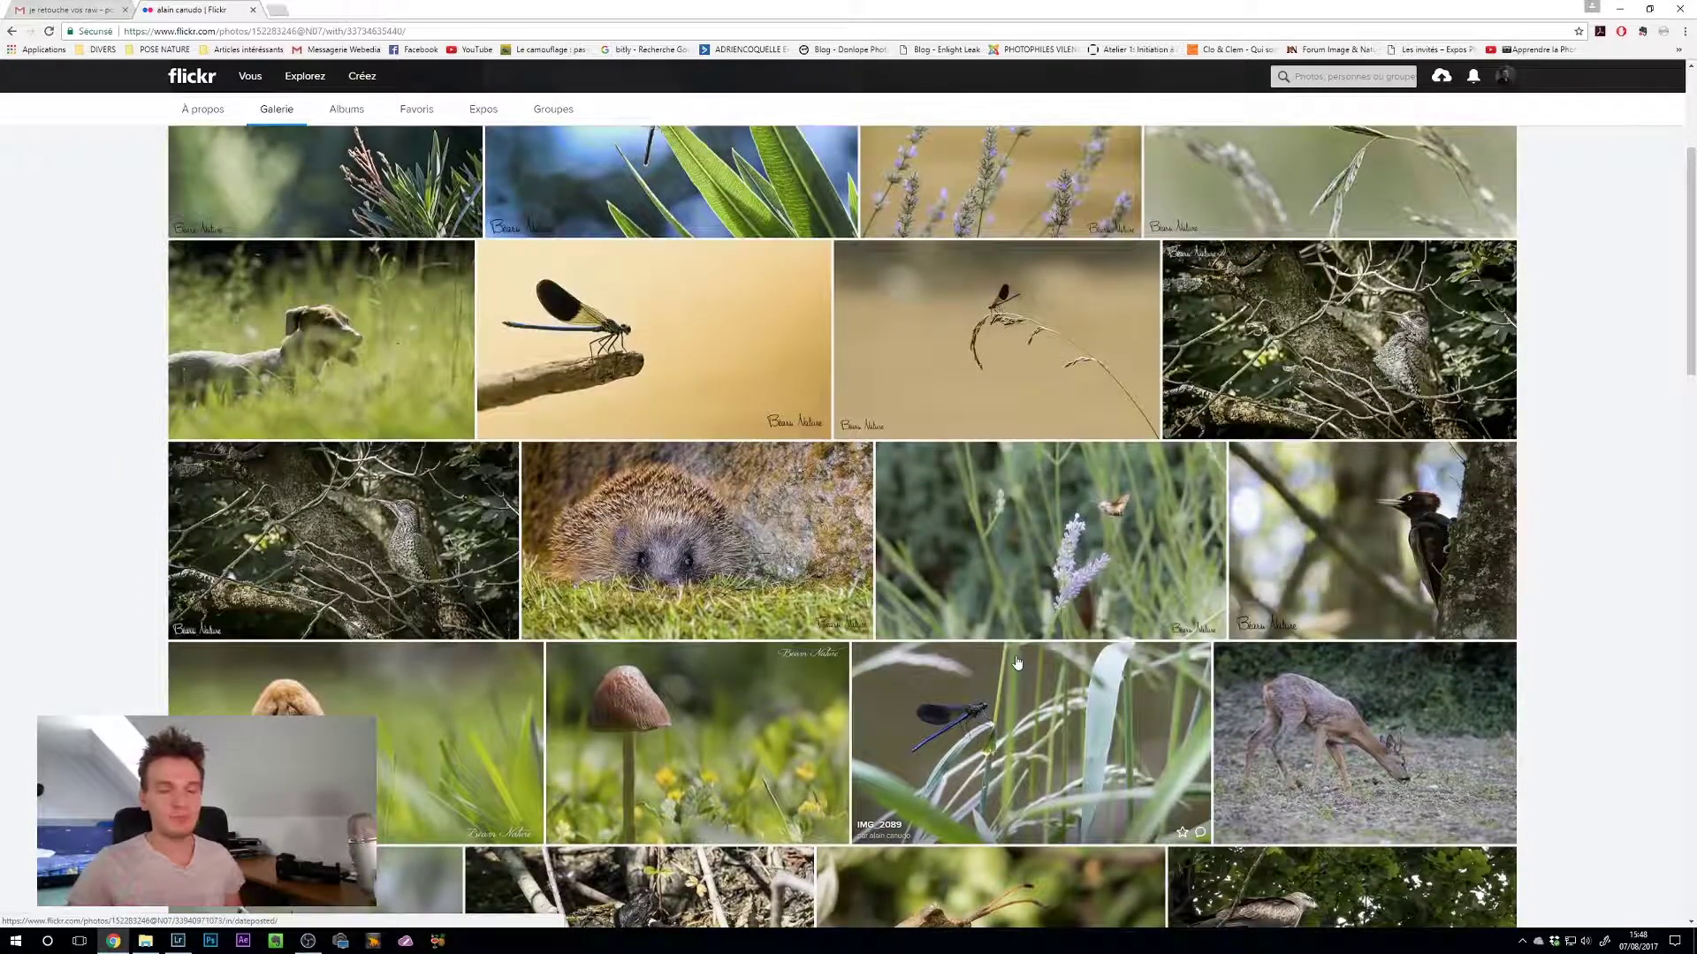
Step: View the photo "libellule 2" of the dragonfly on the green leaf enlarged and return to the gallery
scroll(884, 681, "up", 1)
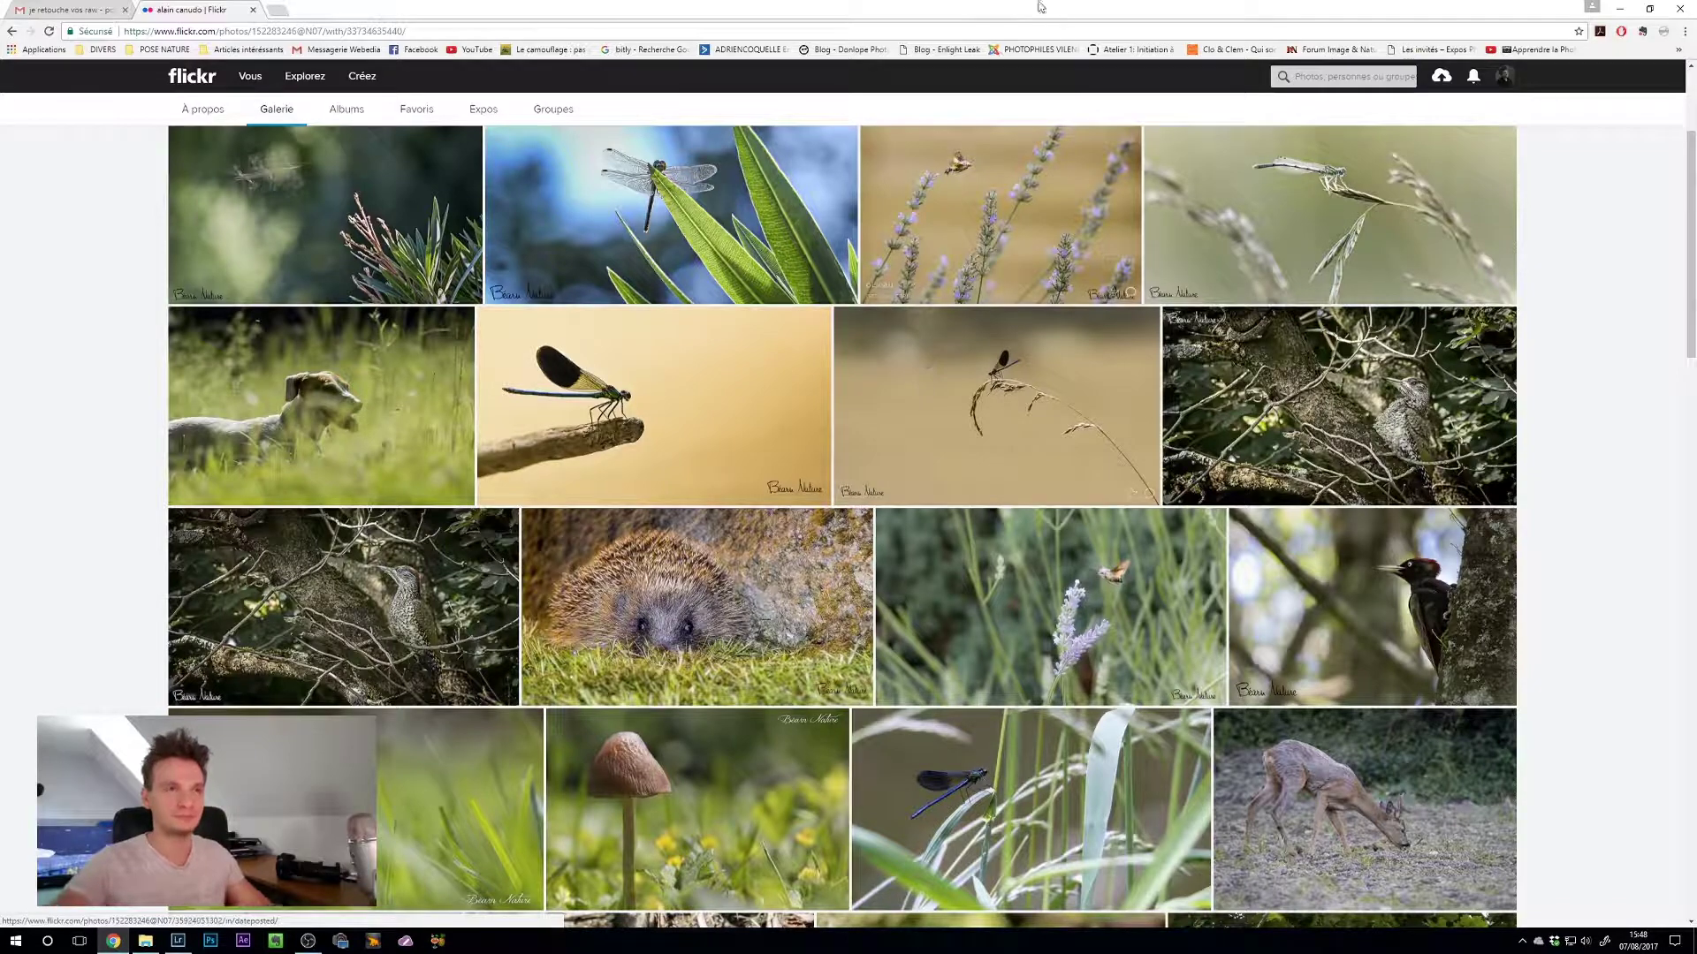
left_click(771, 196)
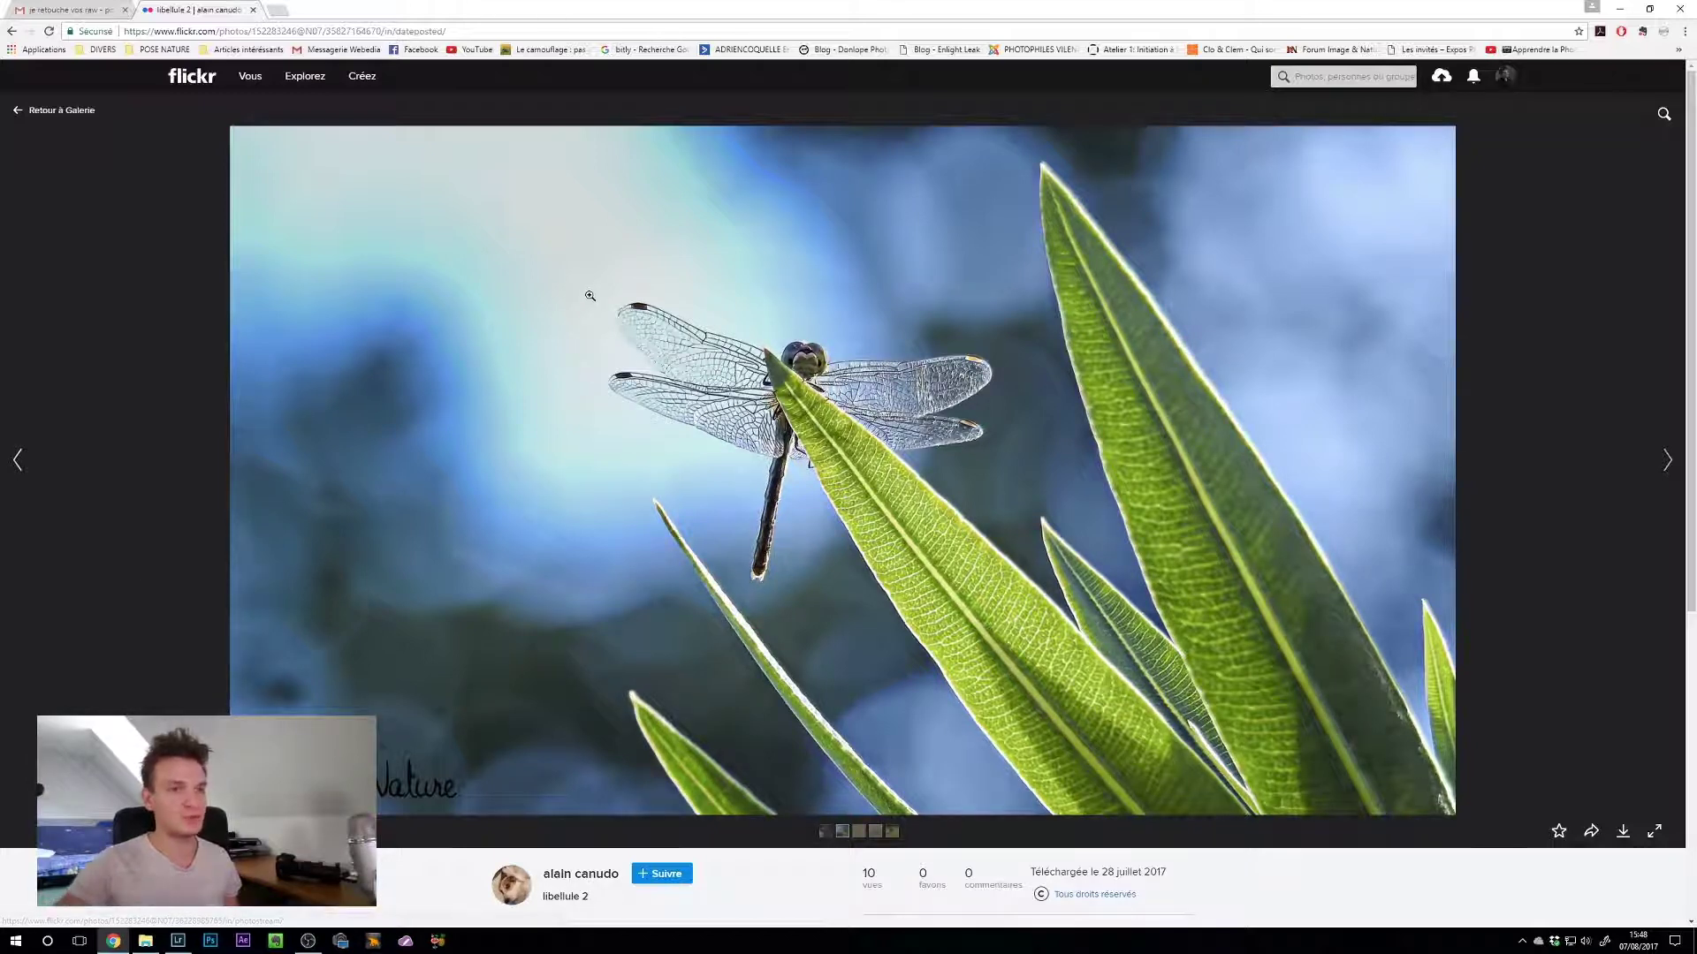
left_click(59, 110)
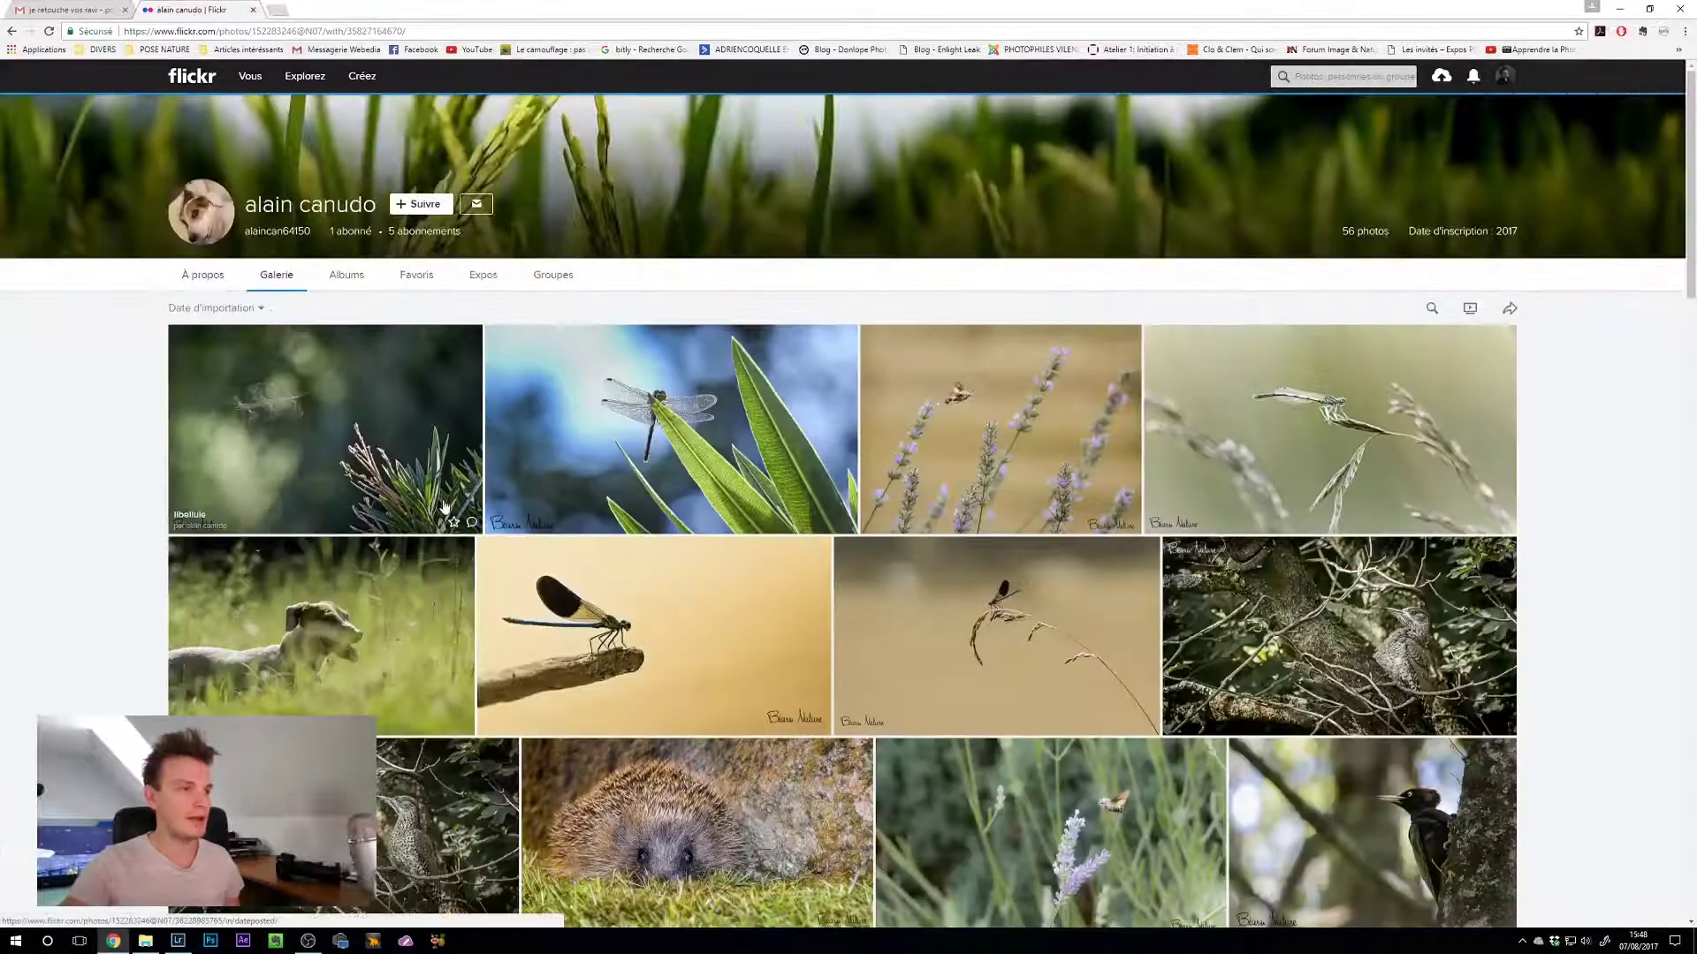
Step: View the photo IMG_2089 of the blue damselfly among the reeds enlarged and return to the gallery
scroll(612, 564, "down", 2)
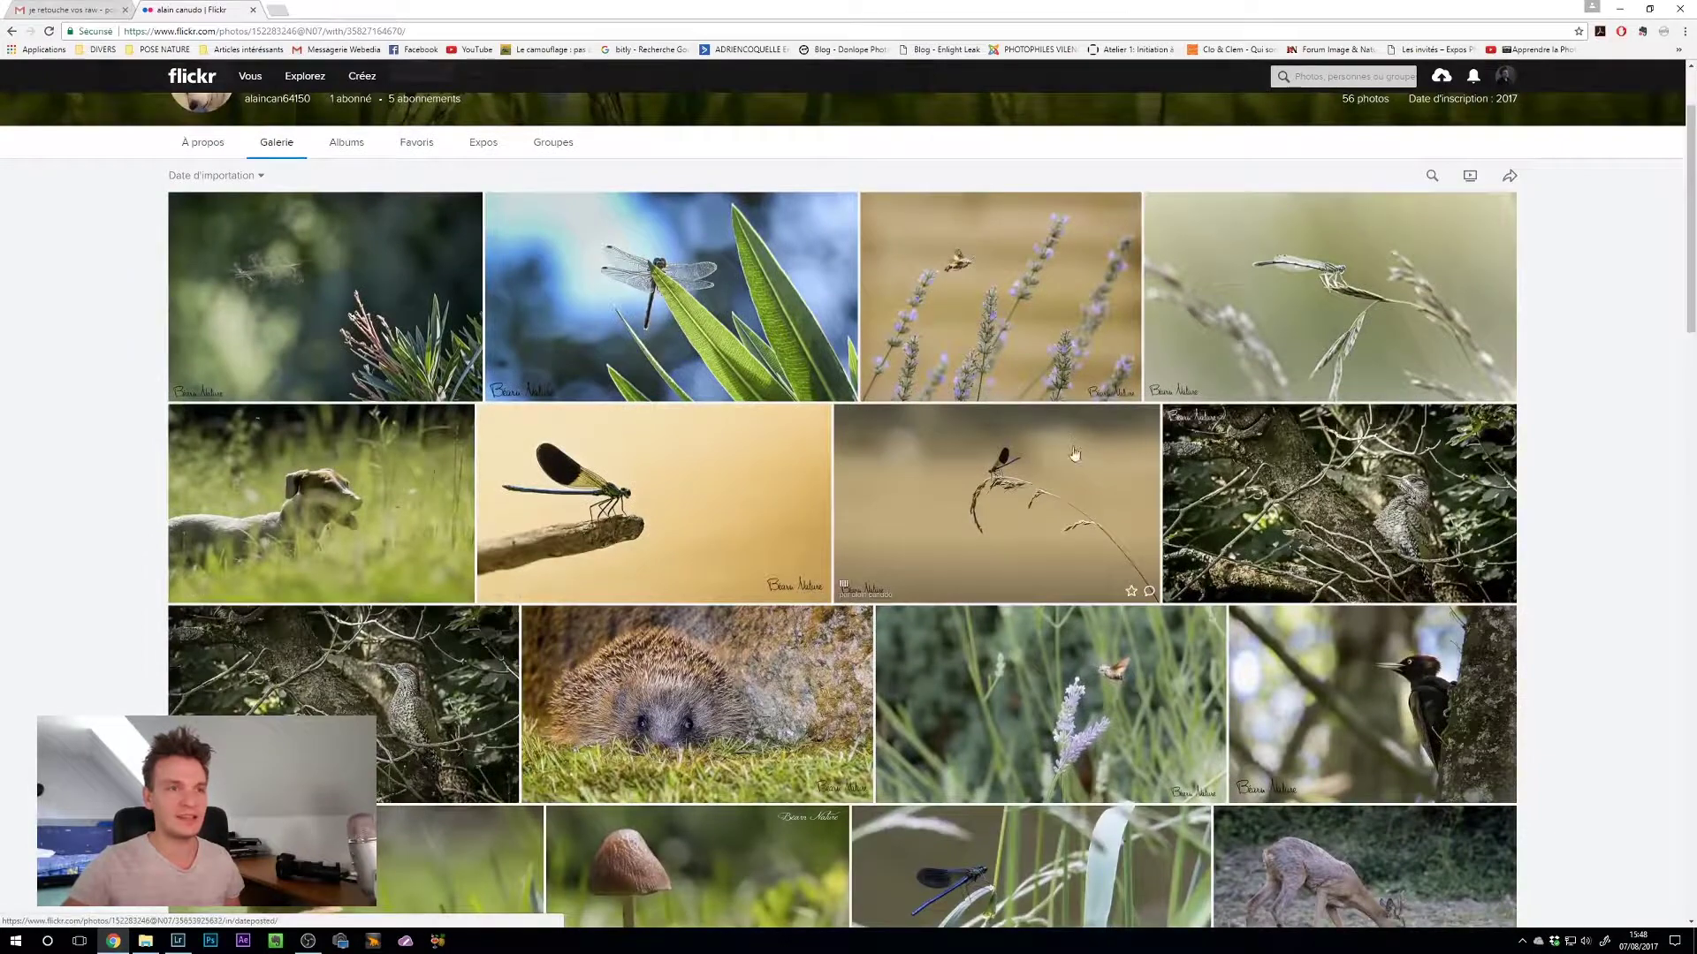
scroll(1073, 446, "down", 2)
scroll(1059, 559, "down", 4)
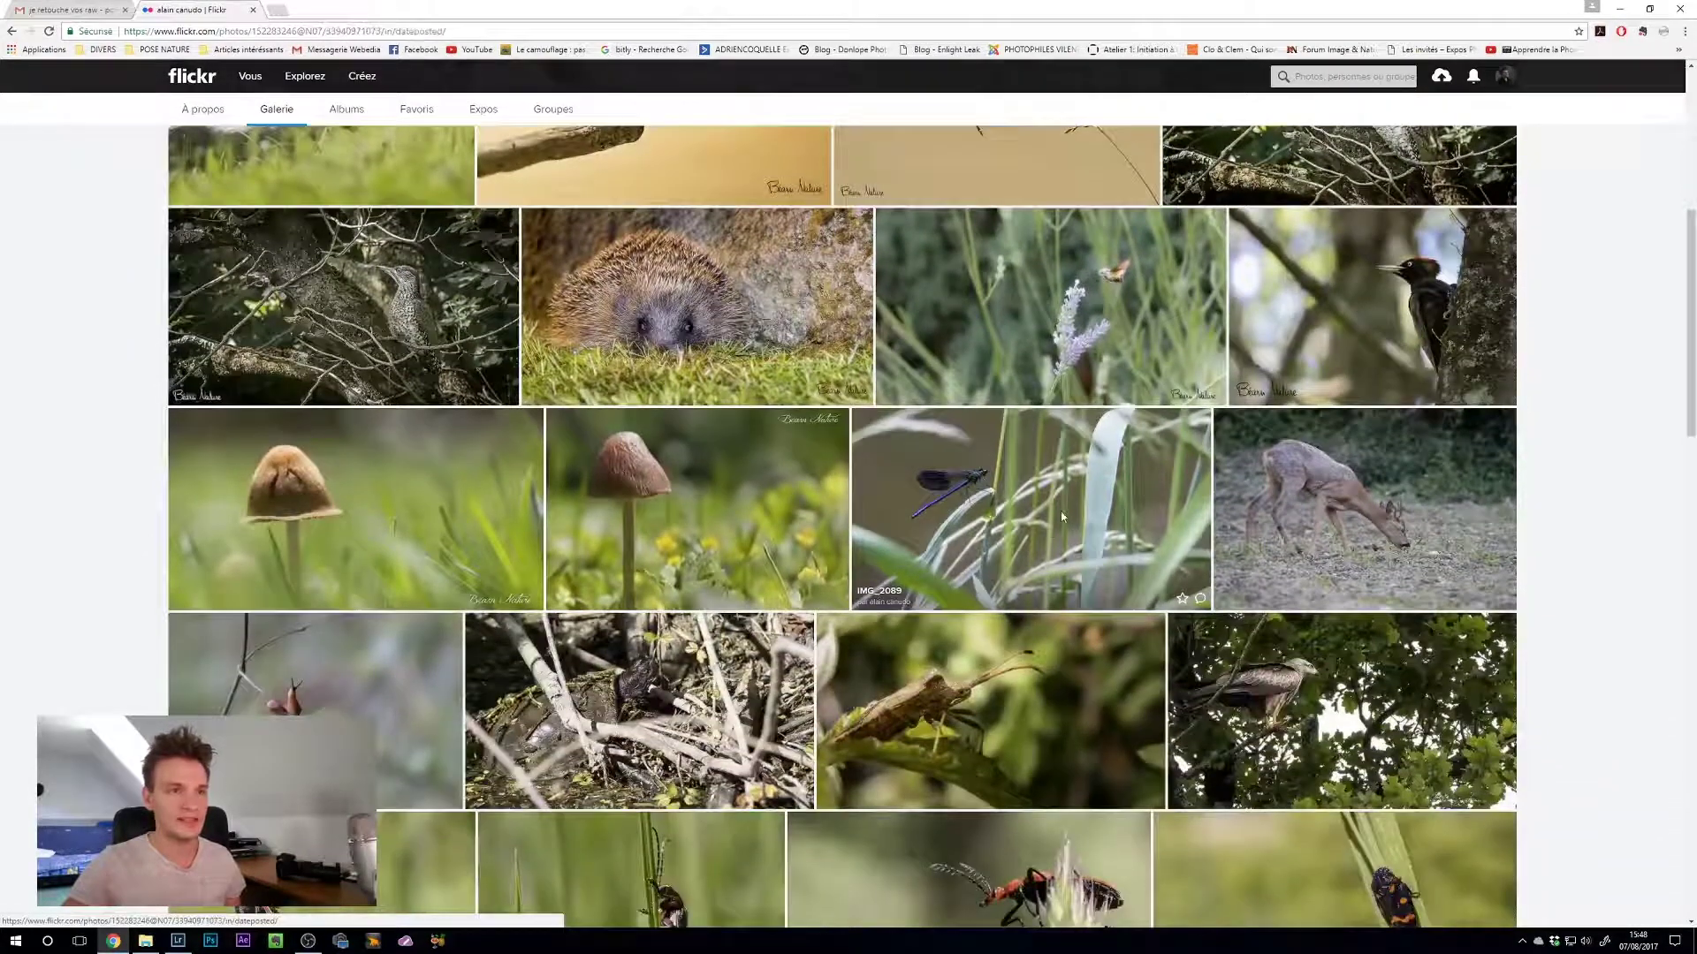
left_click(1023, 550)
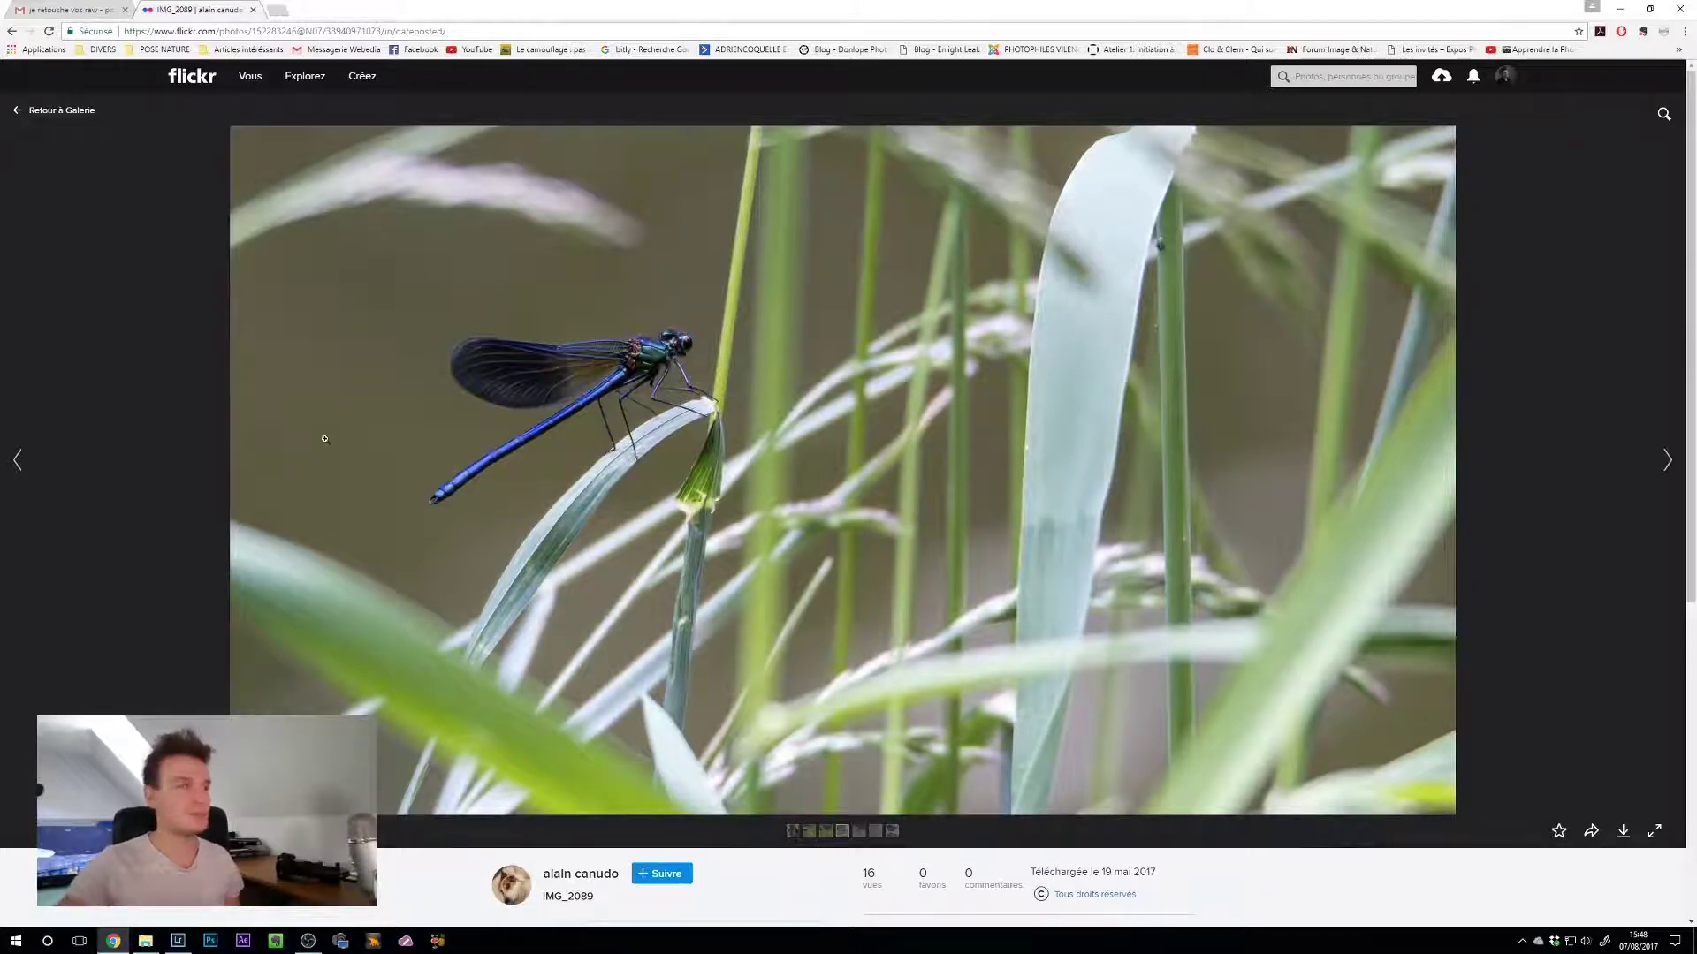
left_click(35, 114)
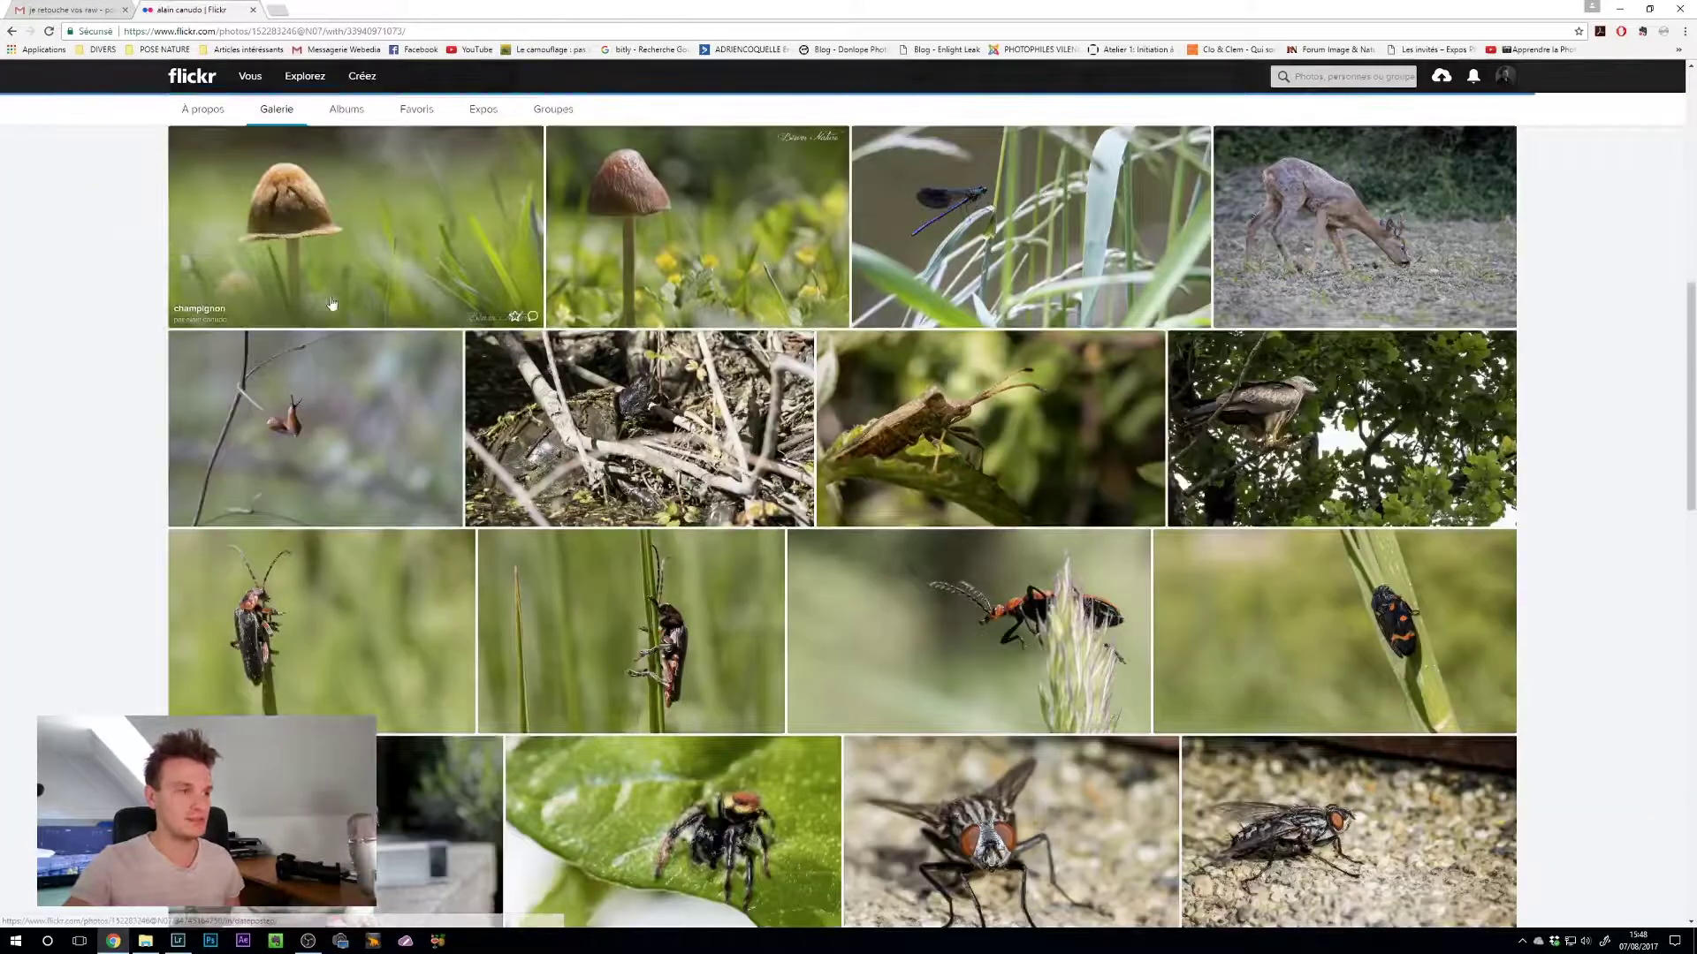
Step: View the front-facing fly close-up IMG_1540 enlarged and return to the gallery
scroll(326, 309, "down", 2)
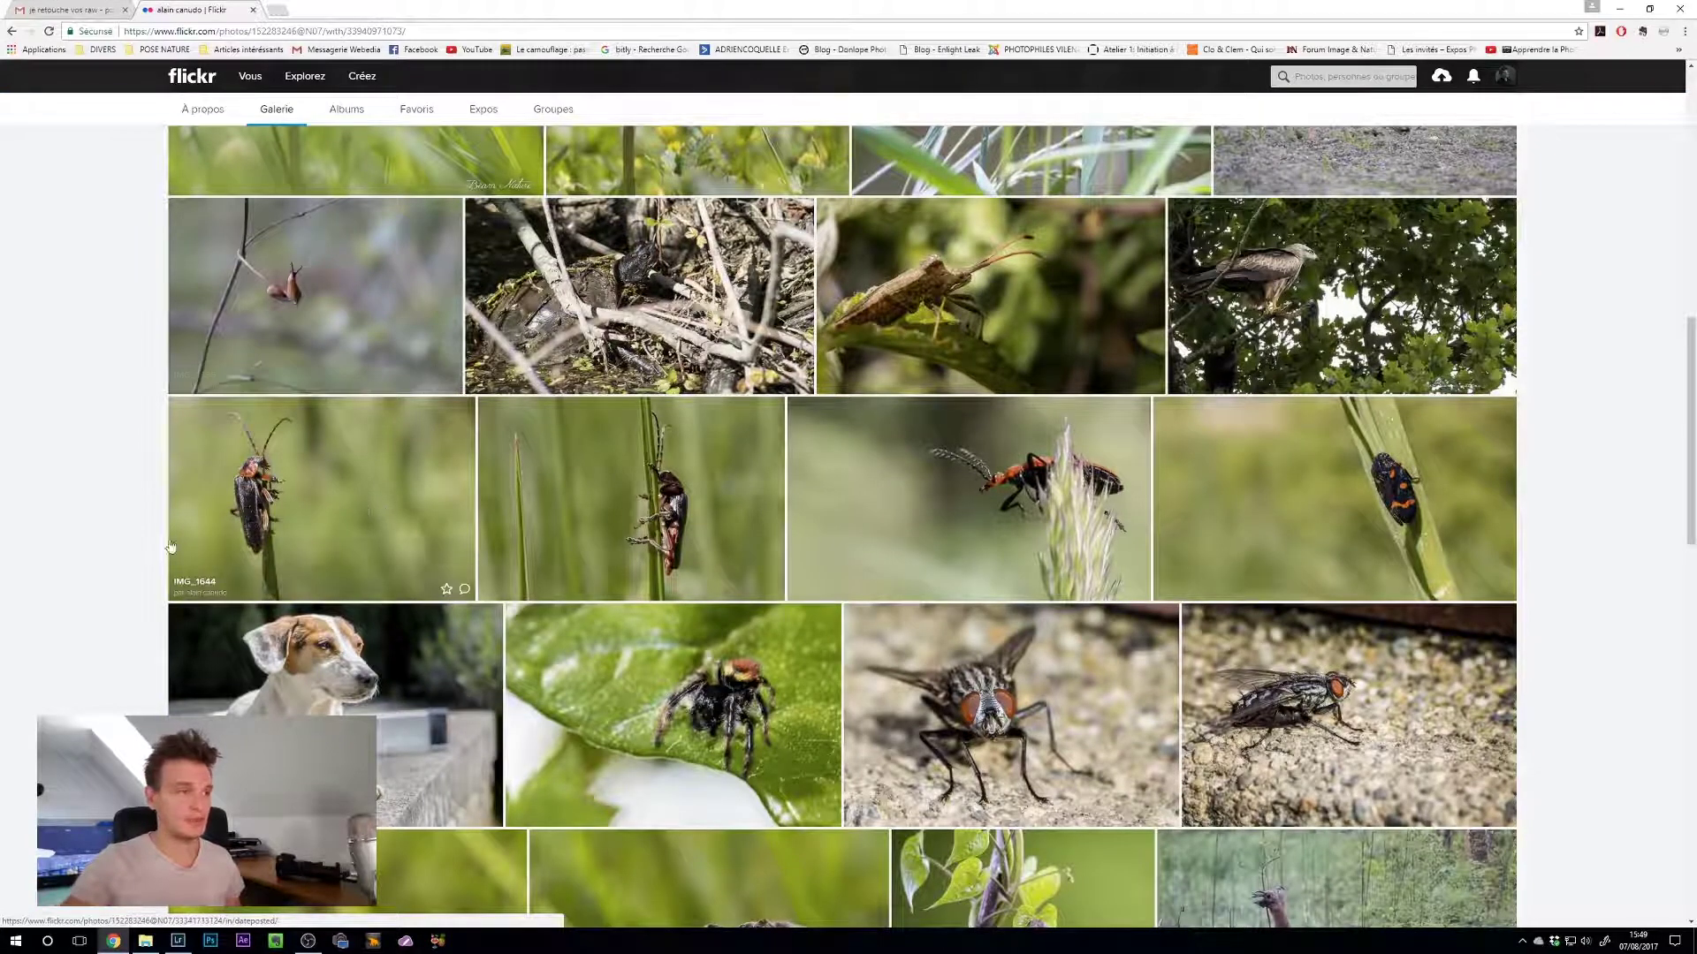
scroll(84, 530, "down", 3)
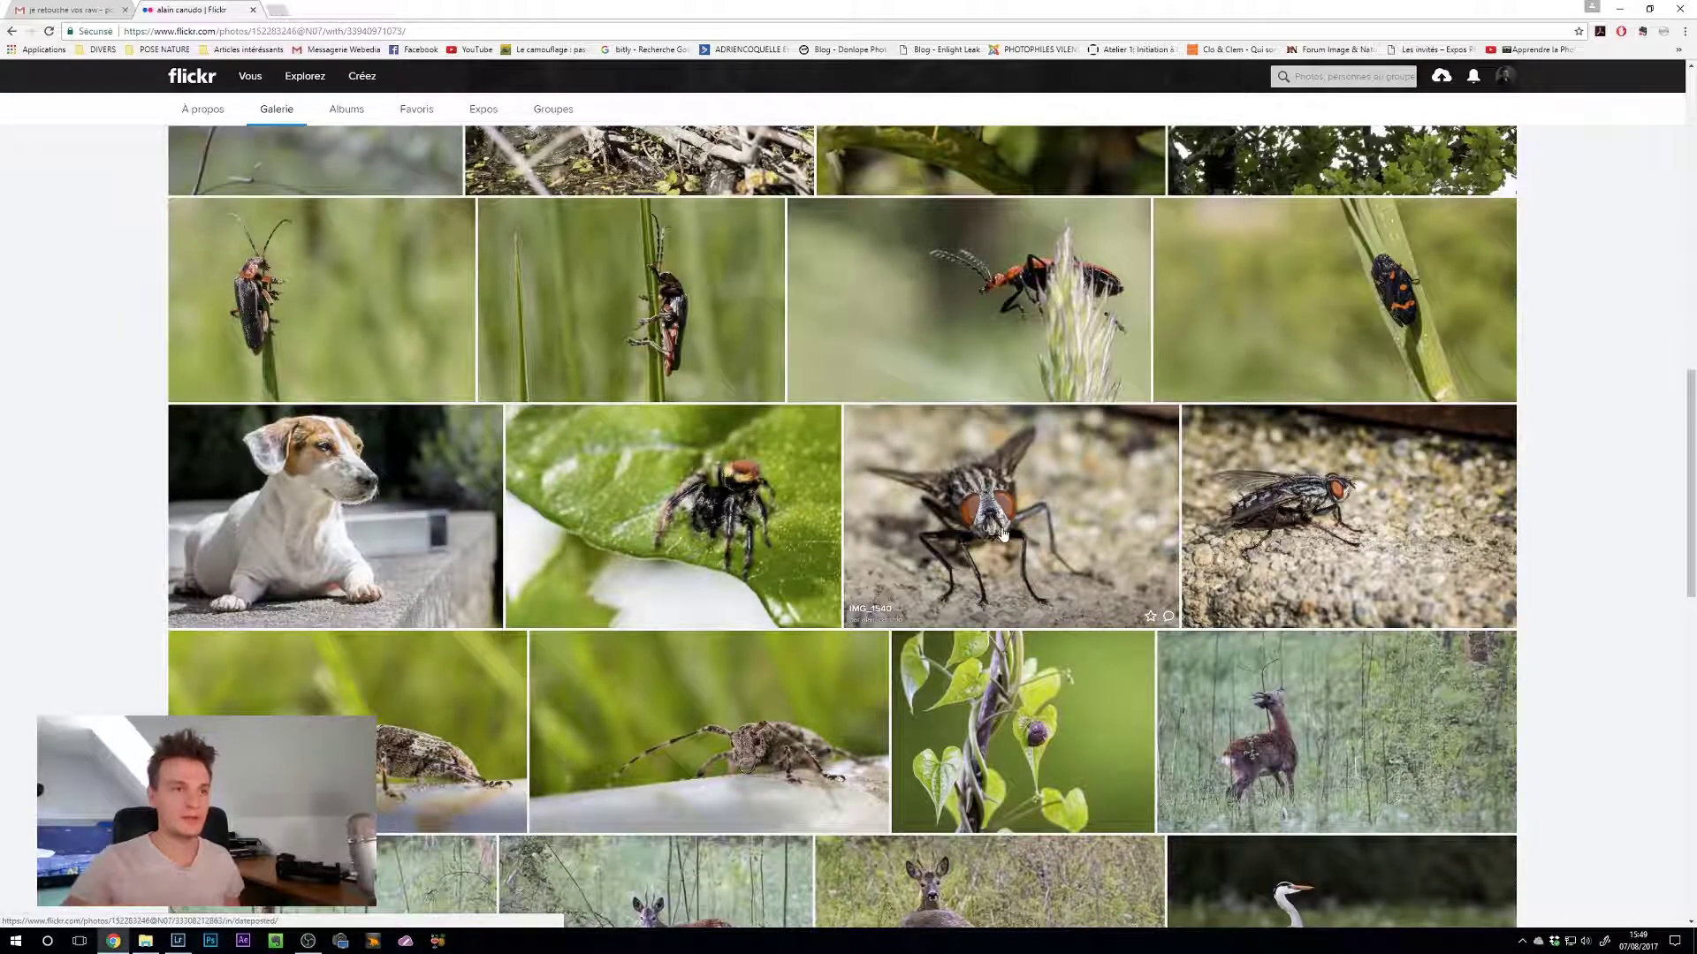
left_click(1003, 533)
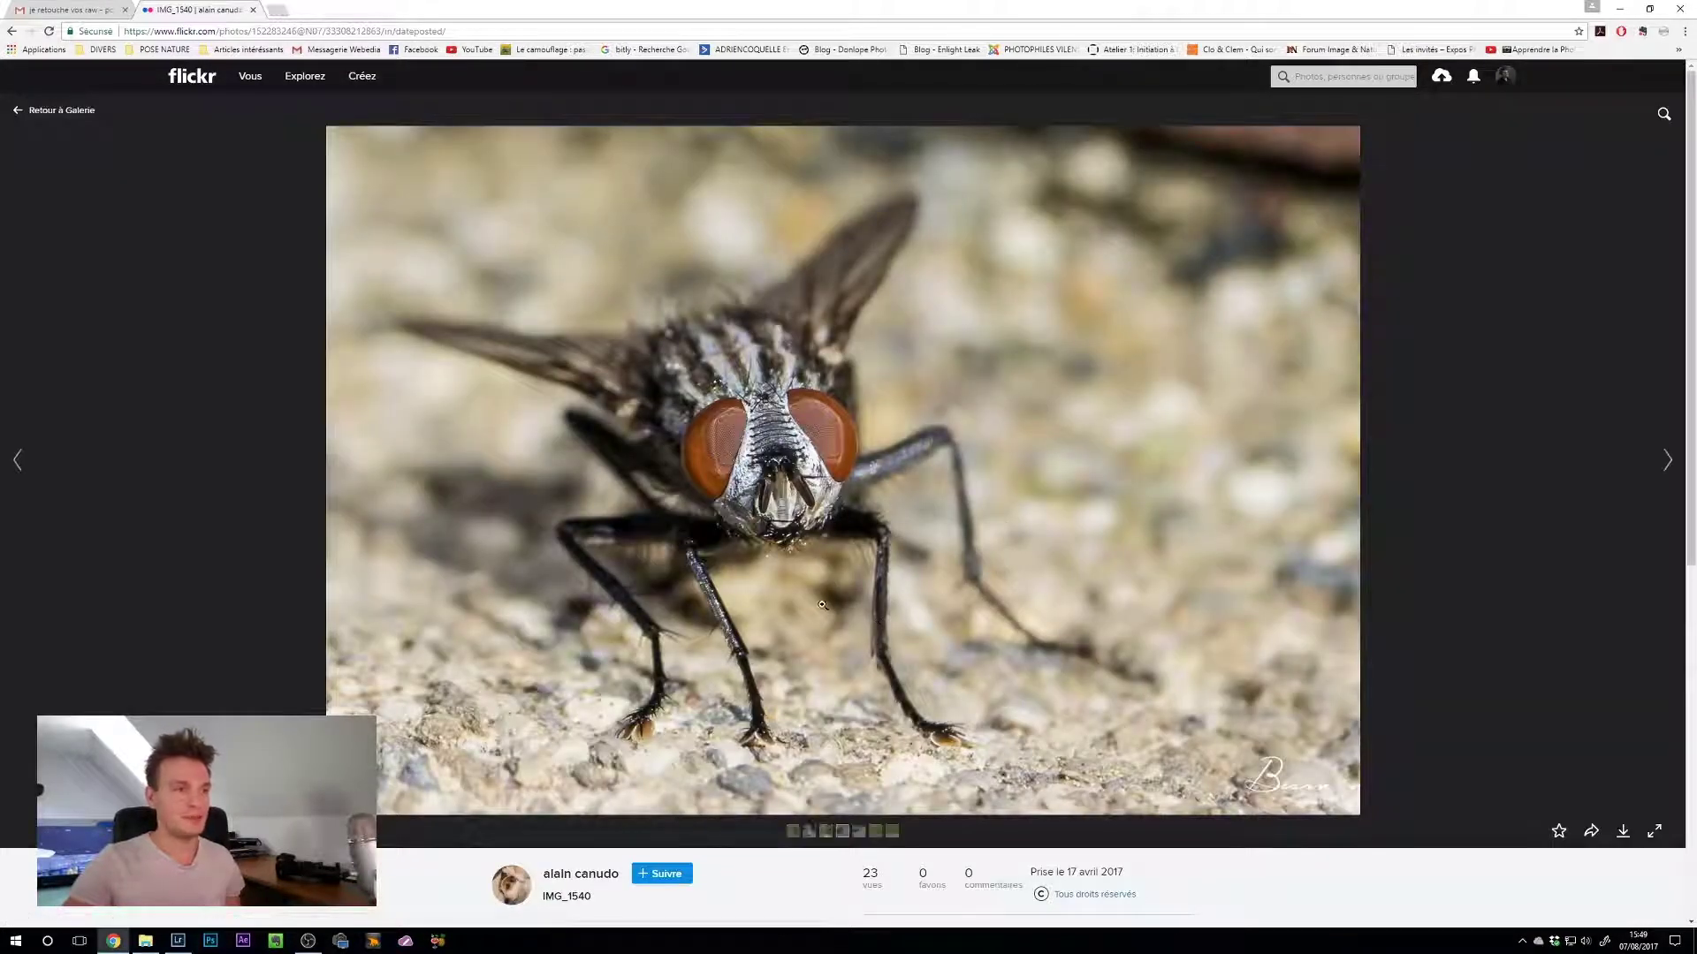
left_click(87, 117)
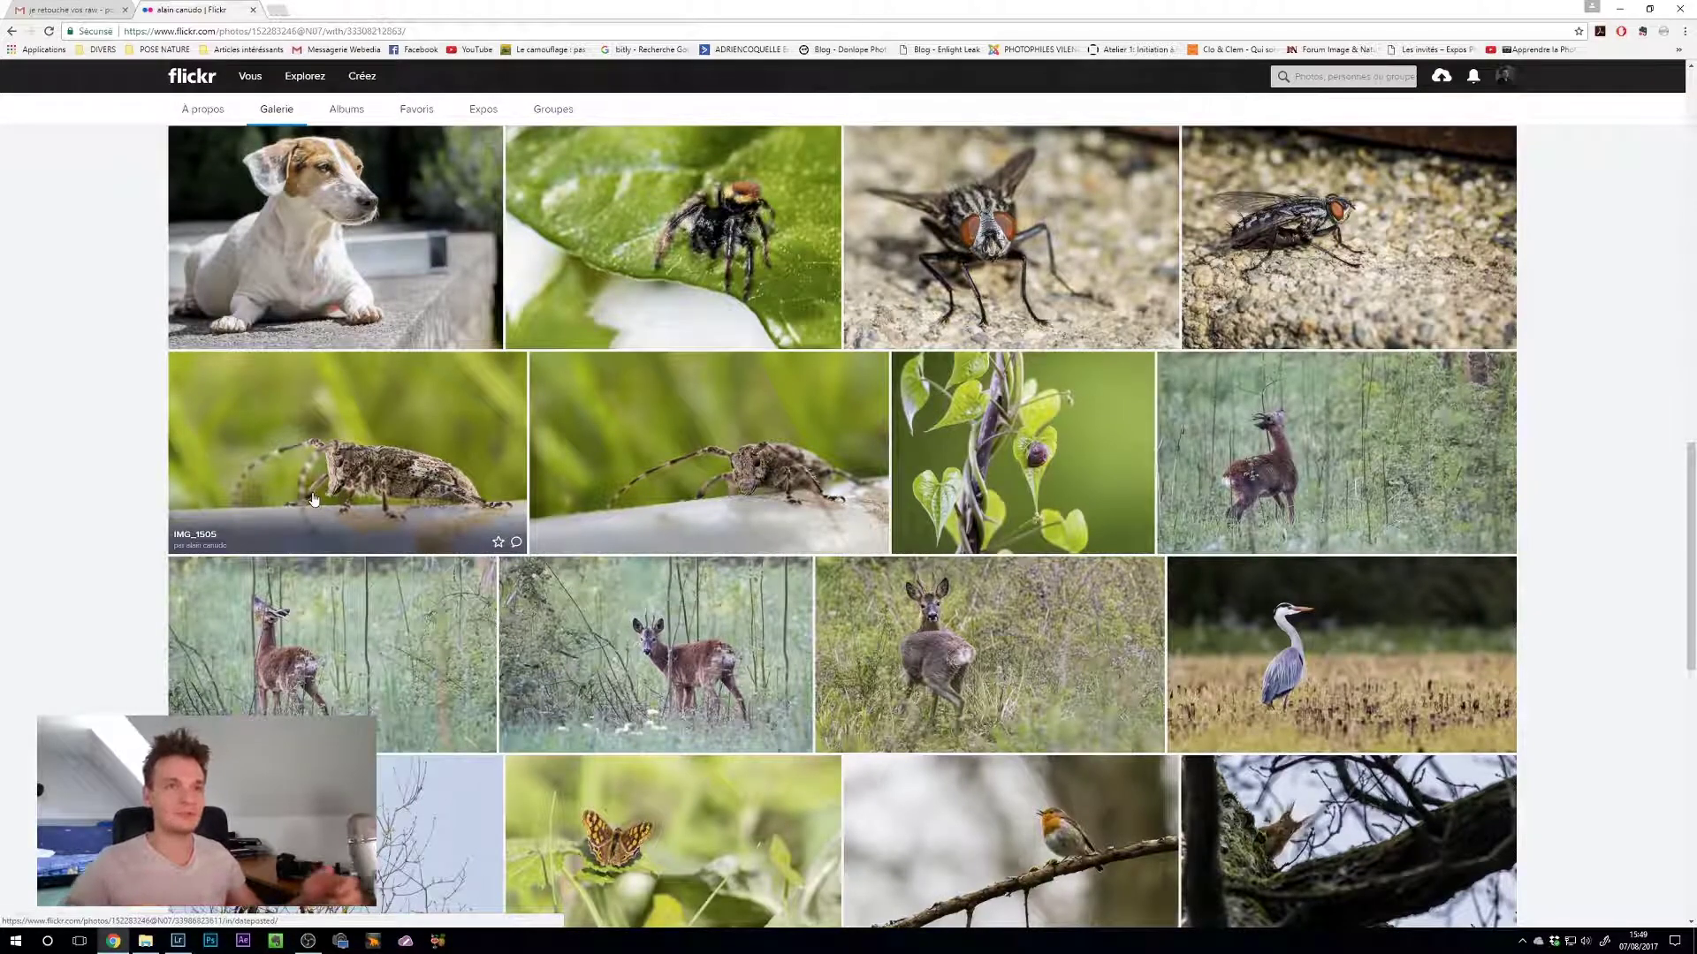
Step: Open the mushroom photo "champignon" enlarged from the gallery
scroll(236, 400, "up", 7)
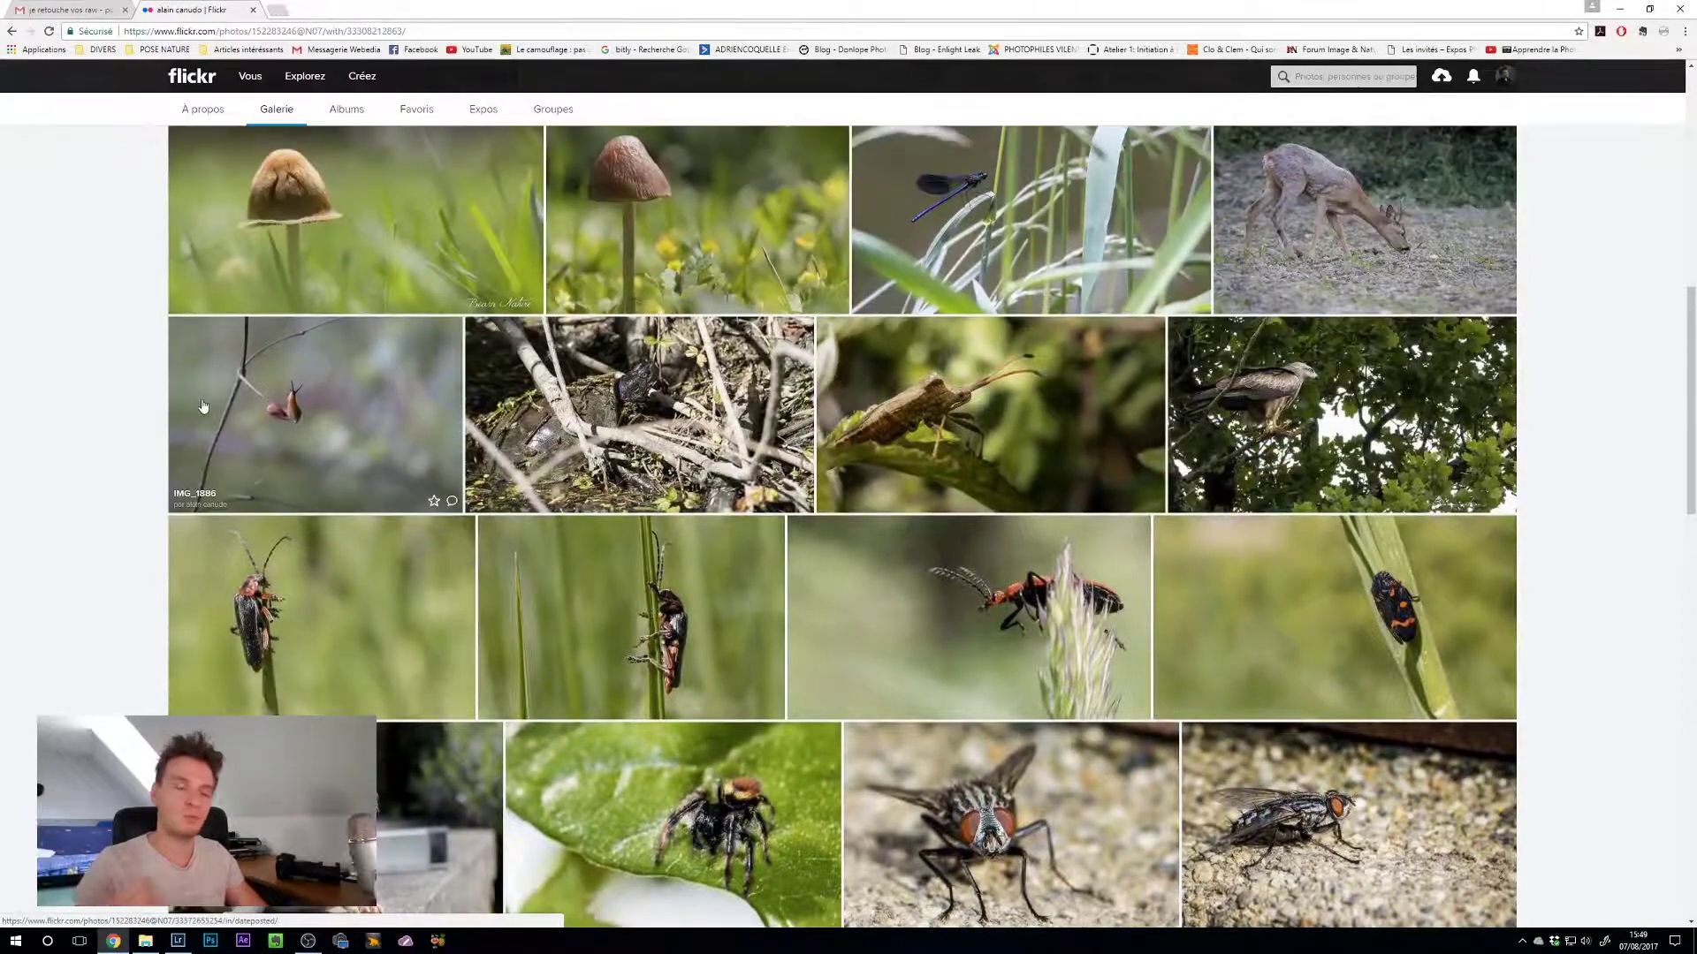
left_click(407, 239)
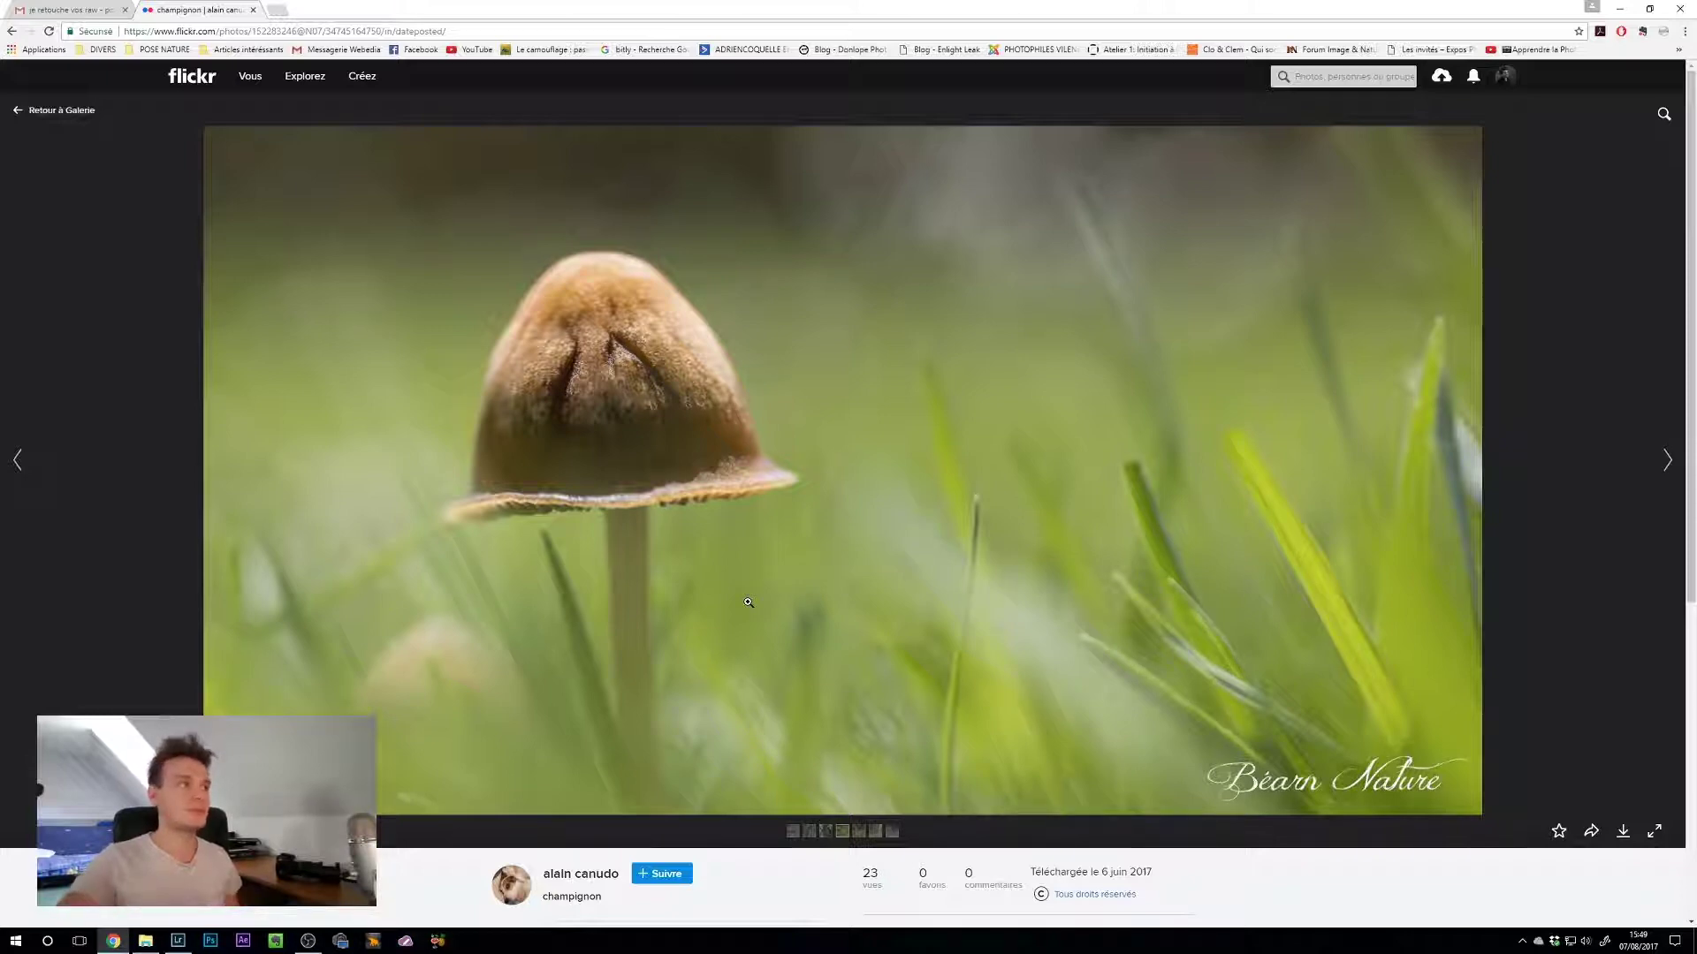
Step: Return from the enlarged mushroom photo to the gallery and switch to IMG_3034.CR2 in Lightroom
left_click(61, 109)
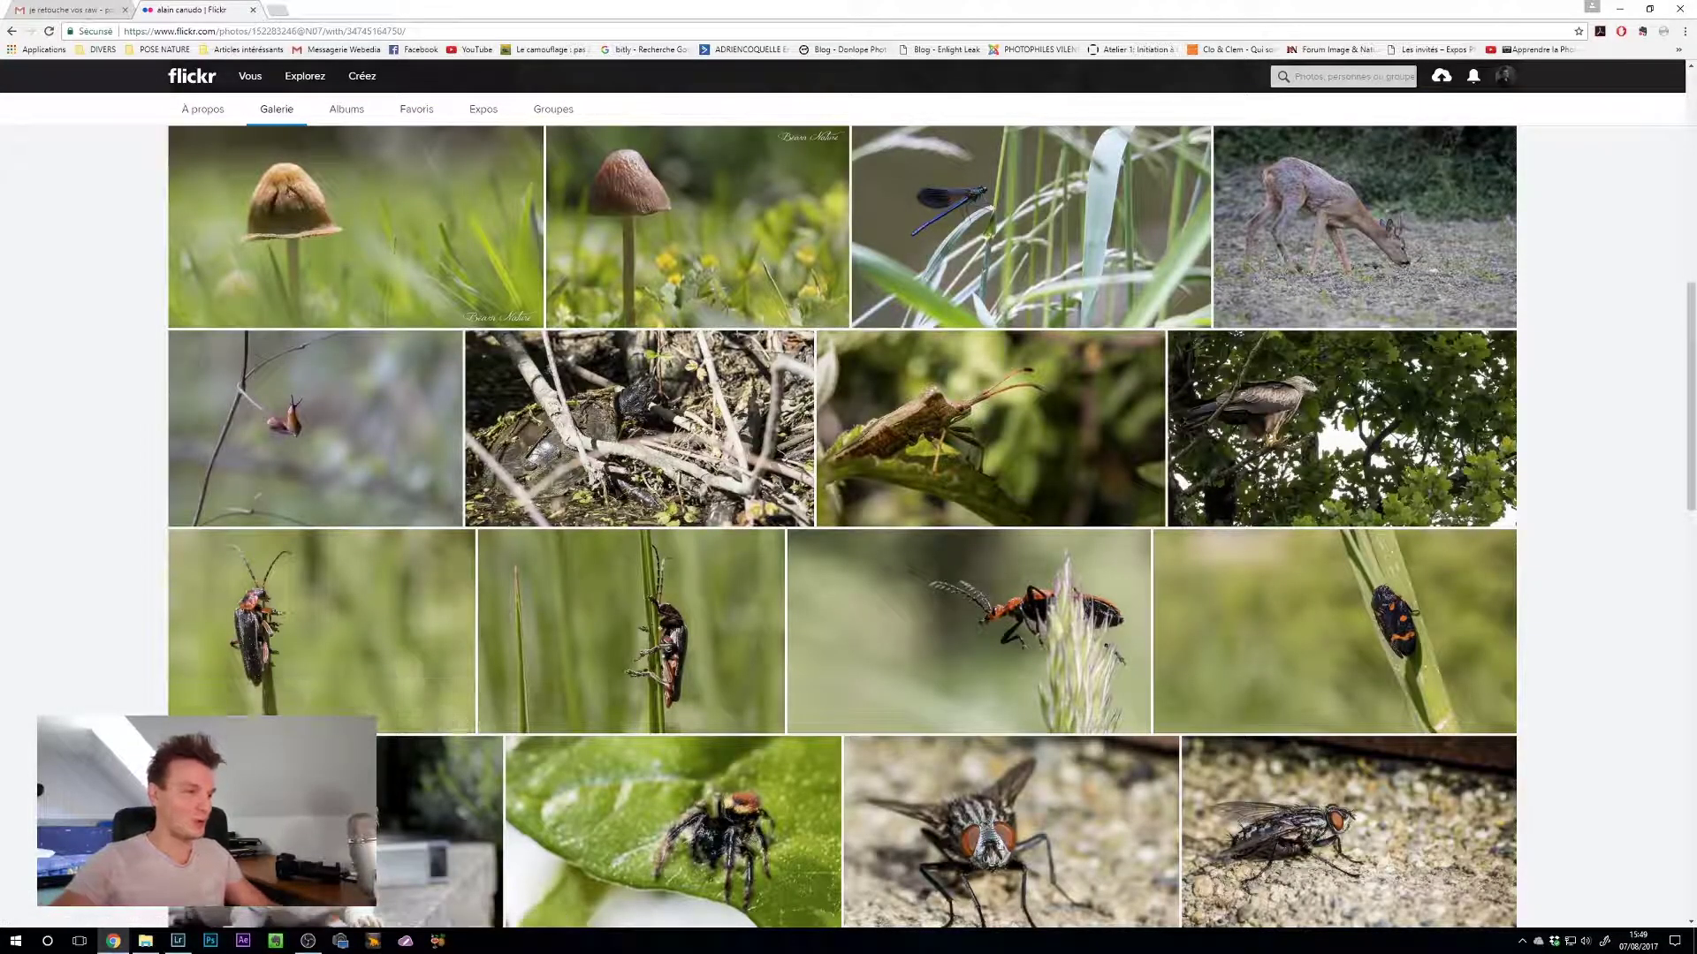
left_click(185, 940)
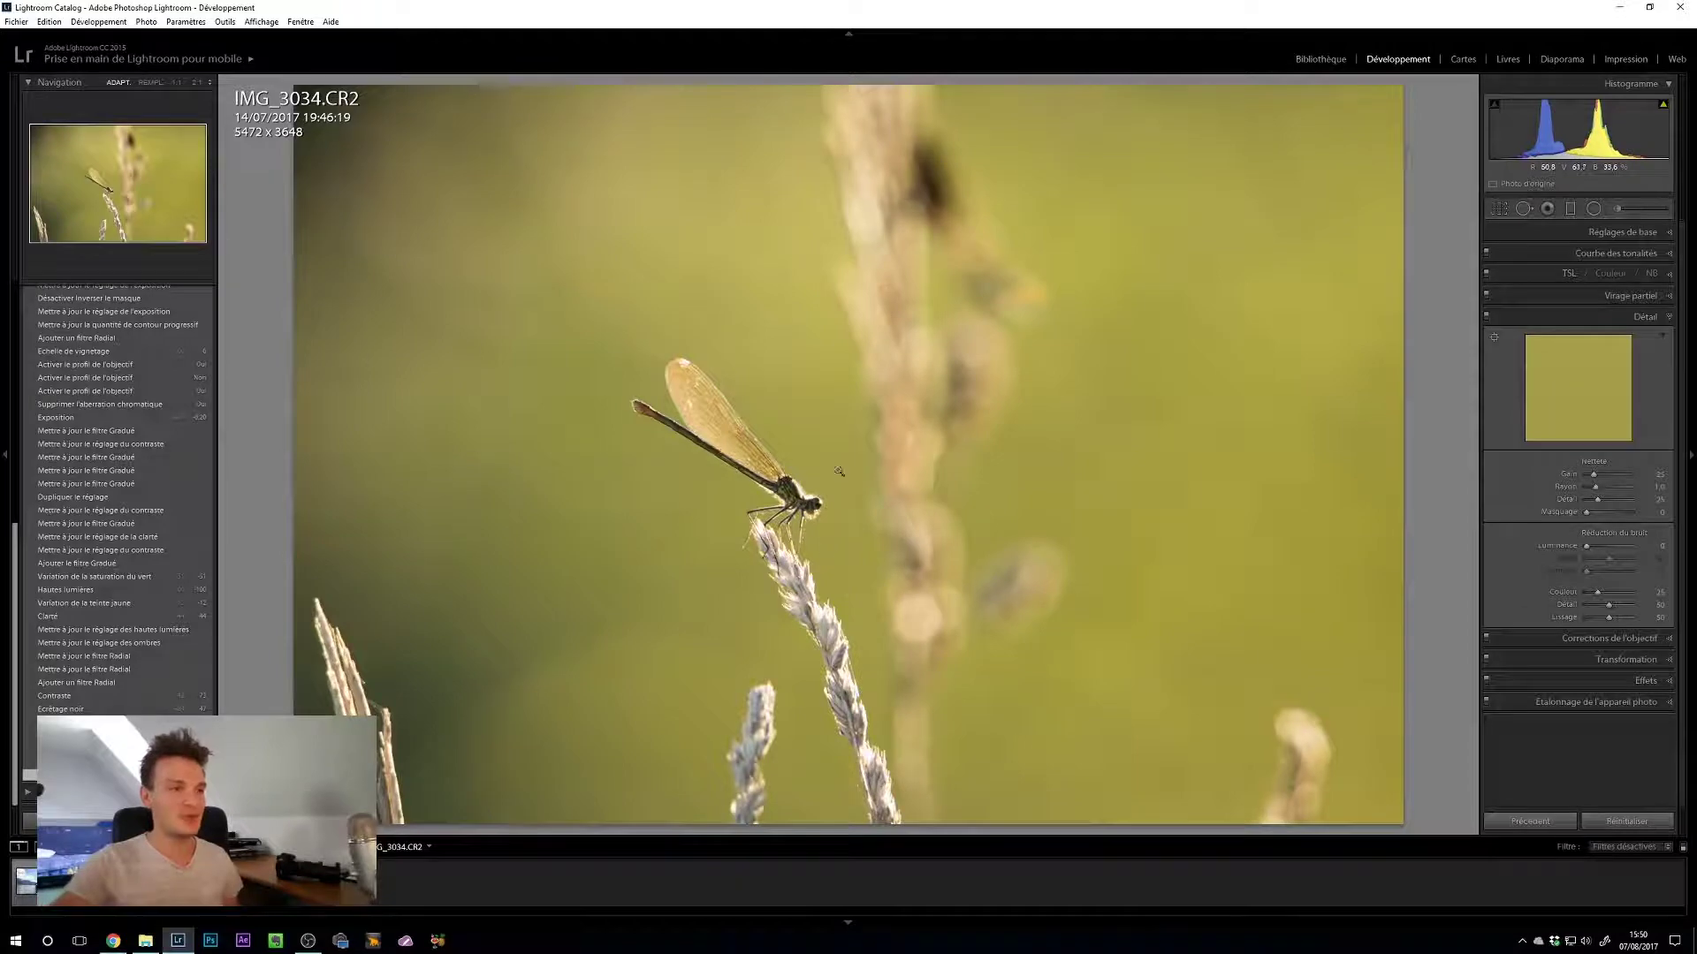
Step: Examine the damselfly's body, head and wing at 1:1 magnification and return to the full photo view
left_click(852, 497)
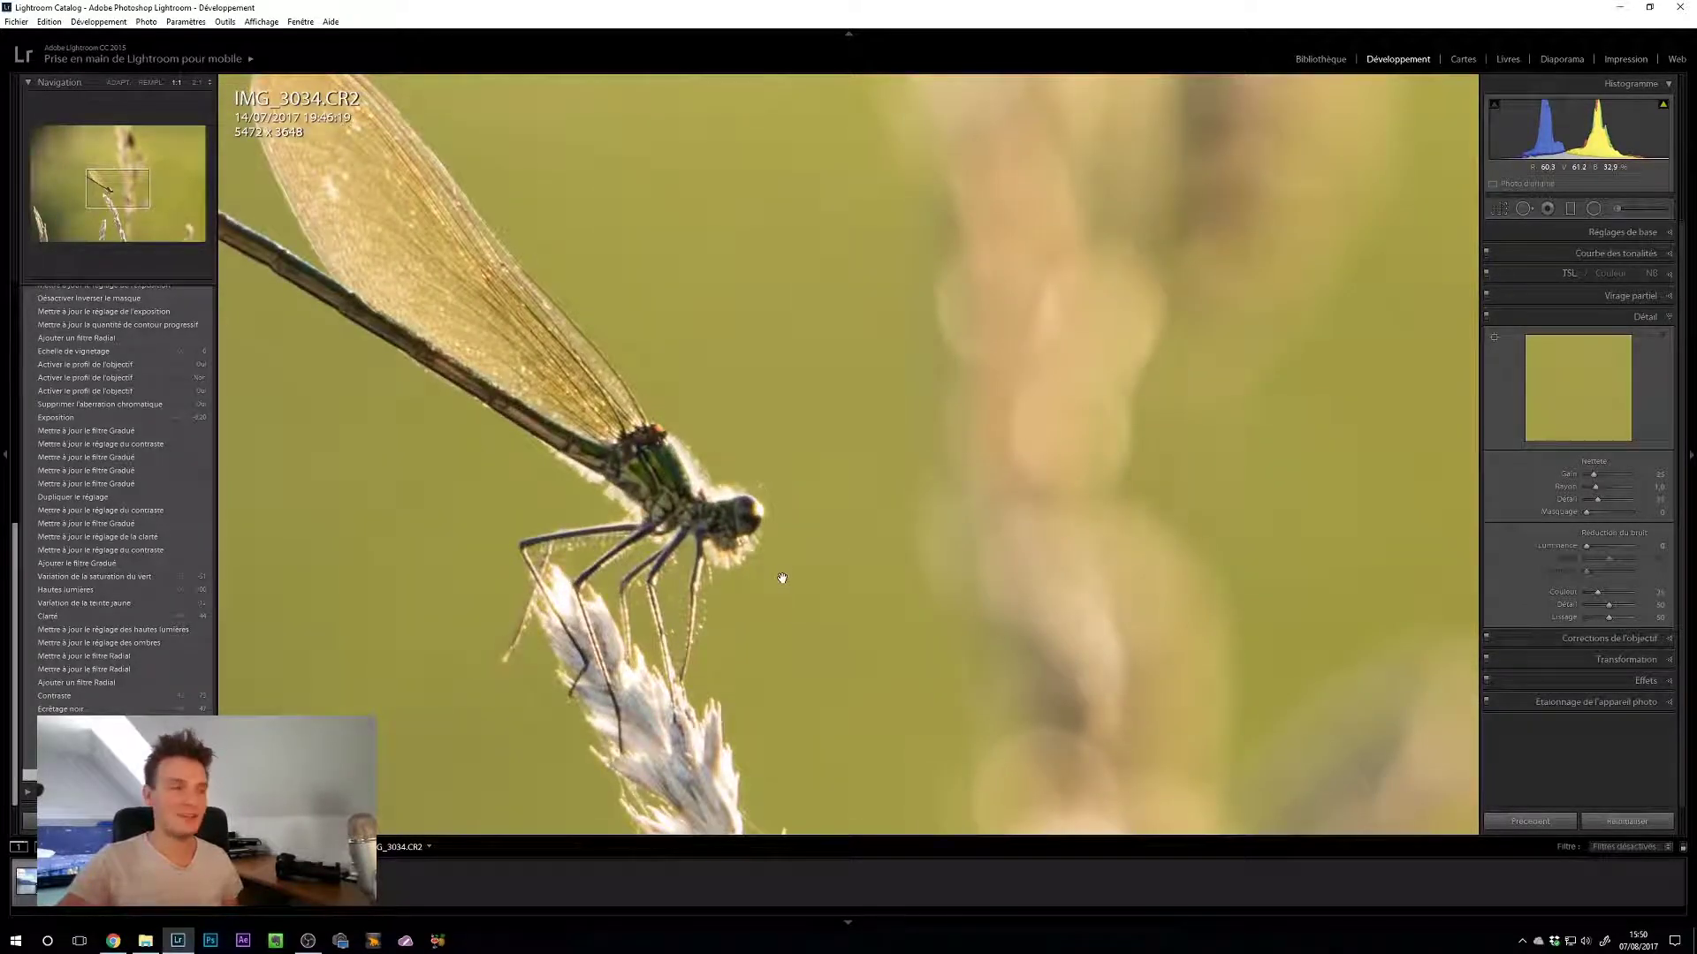
left_click_drag(770, 581, 781, 510)
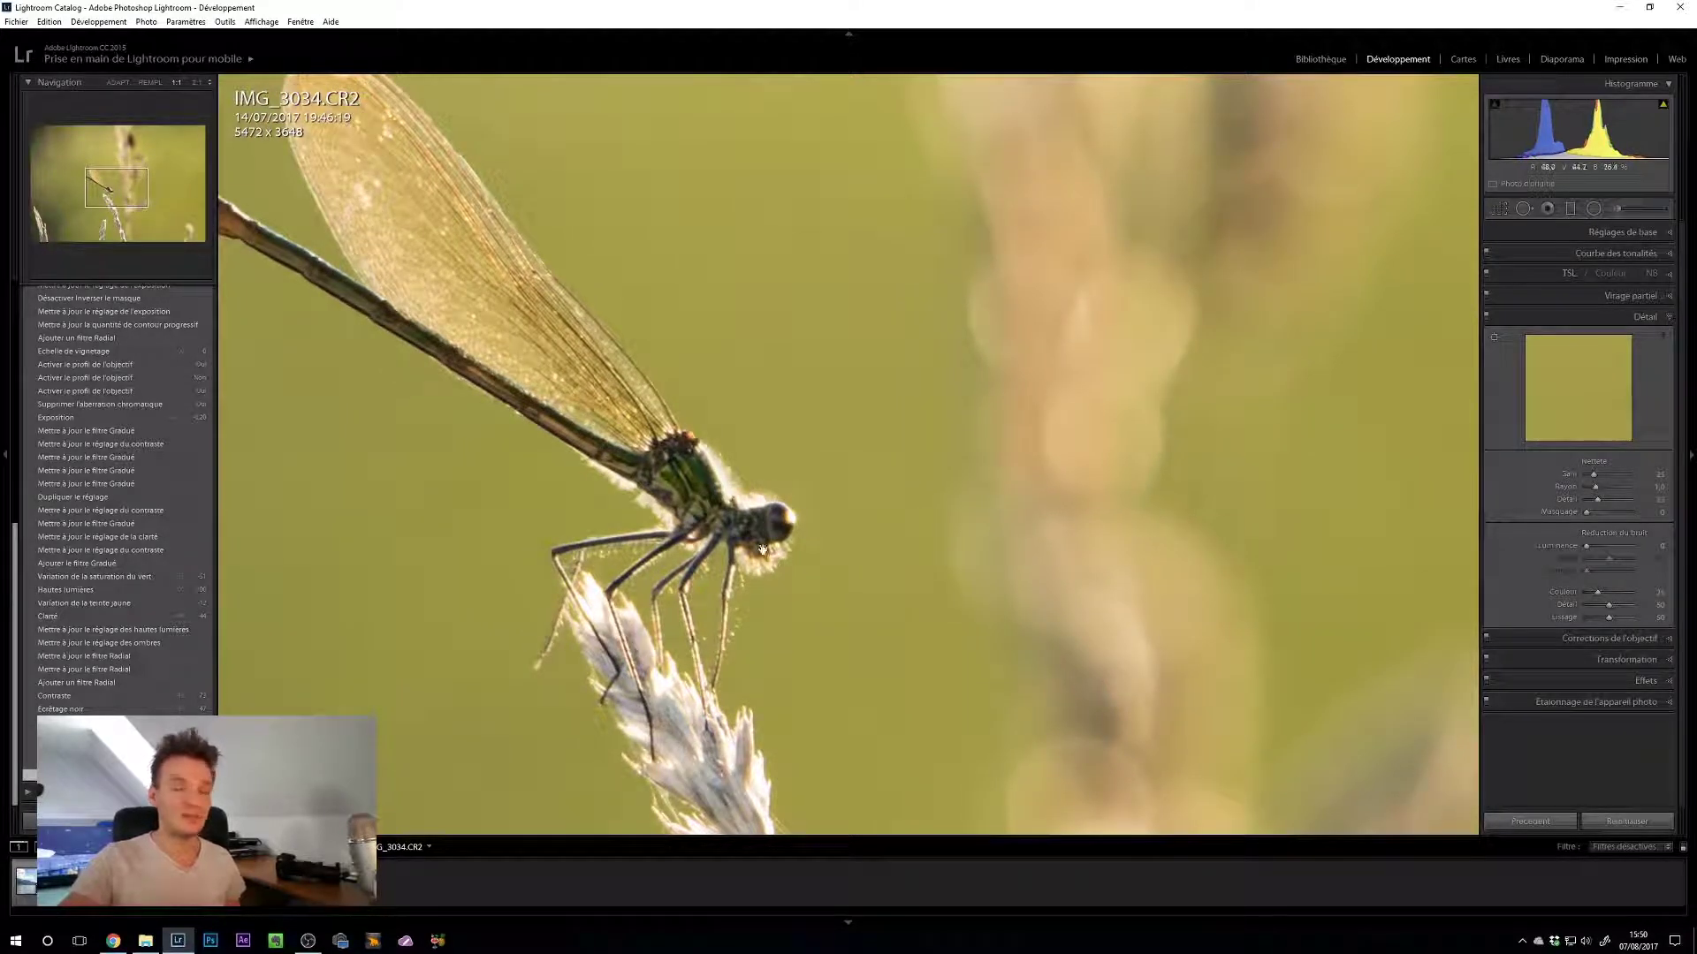
left_click_drag(735, 549, 768, 543)
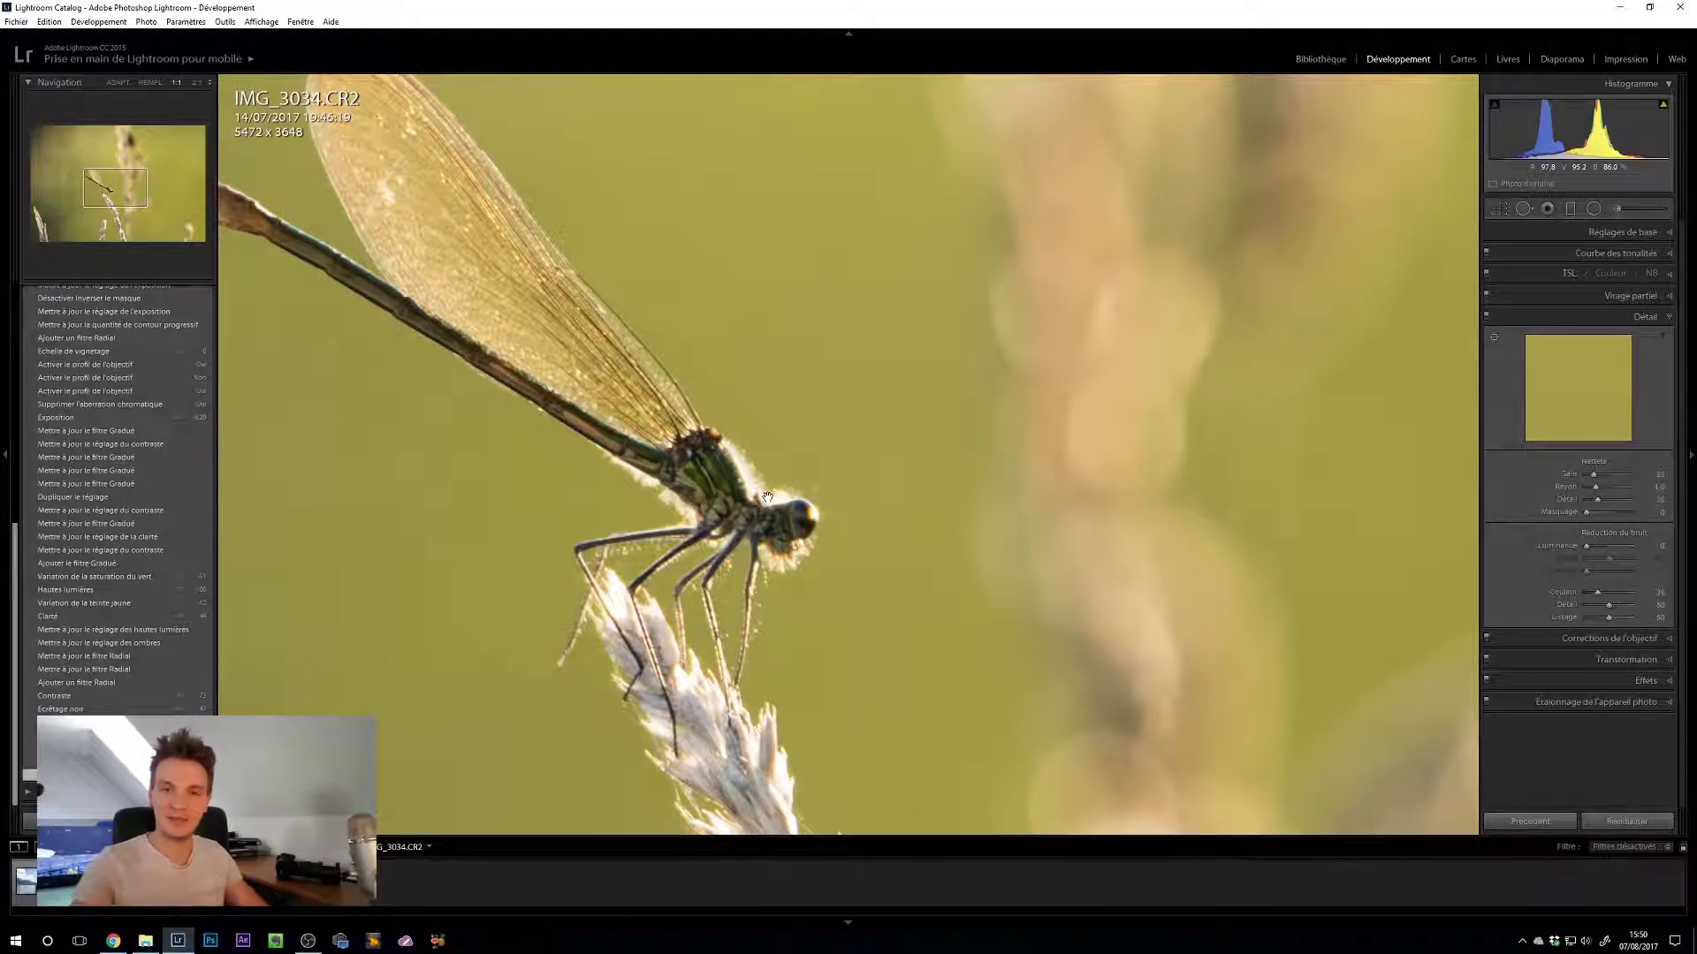
left_click(683, 553)
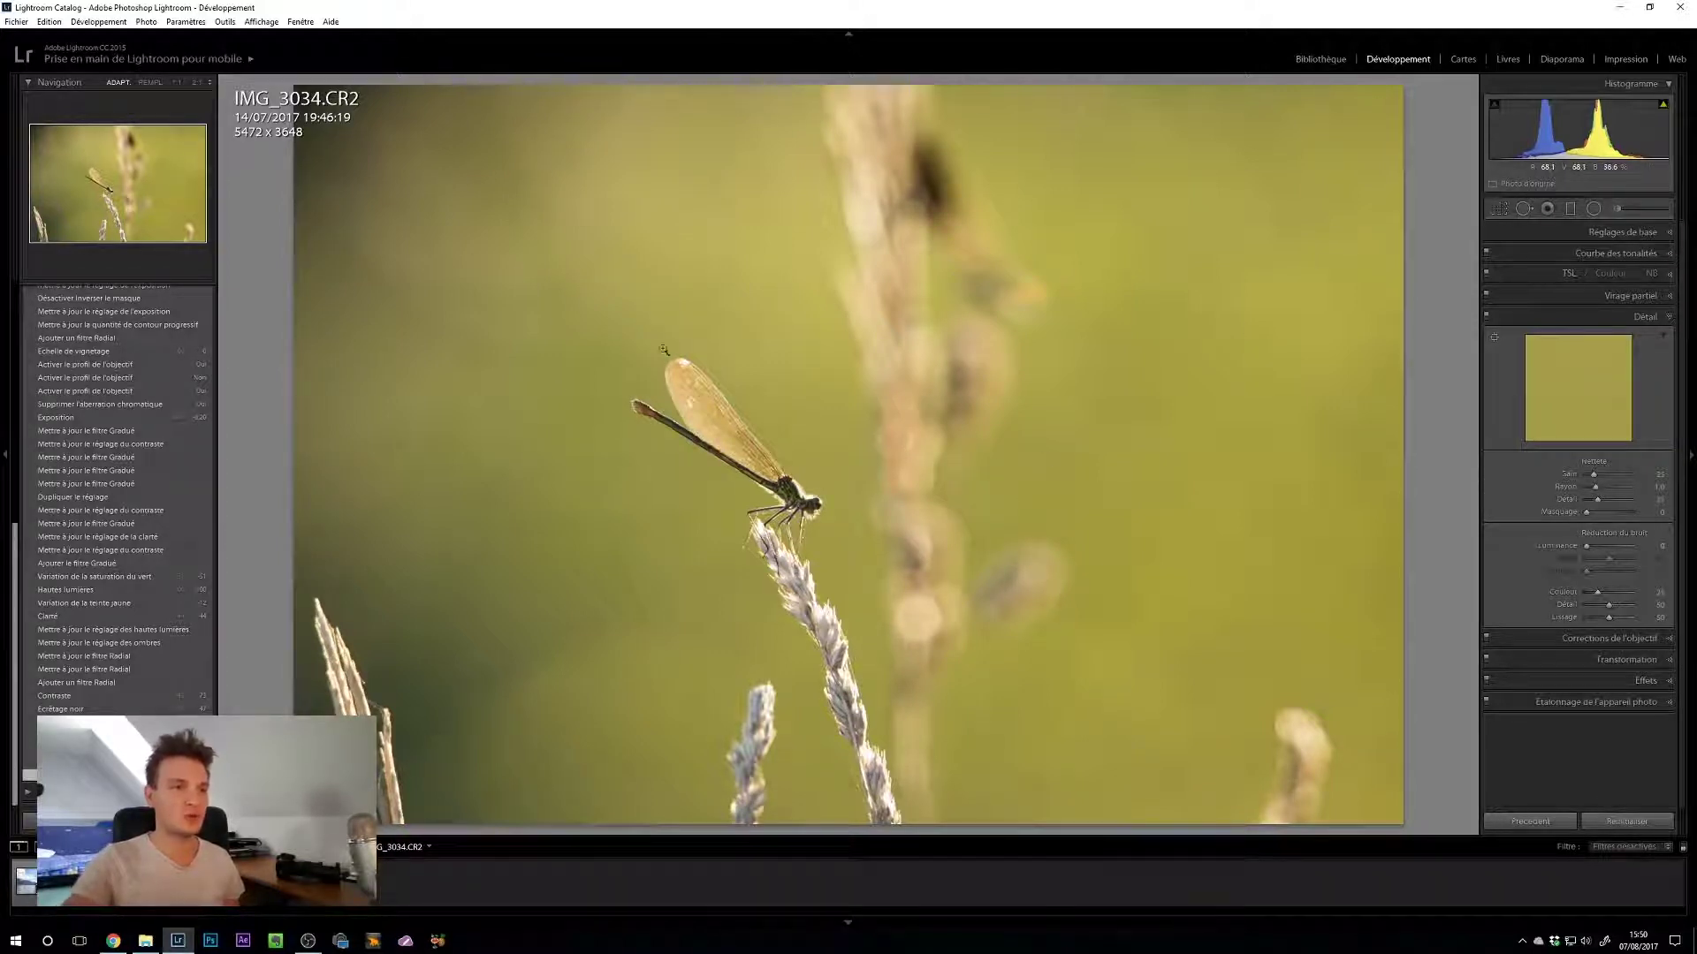
Step: Crop the photo to a 1 x 1 aspect ratio, framing the damselfly in the left half of the square
left_click(1499, 208)
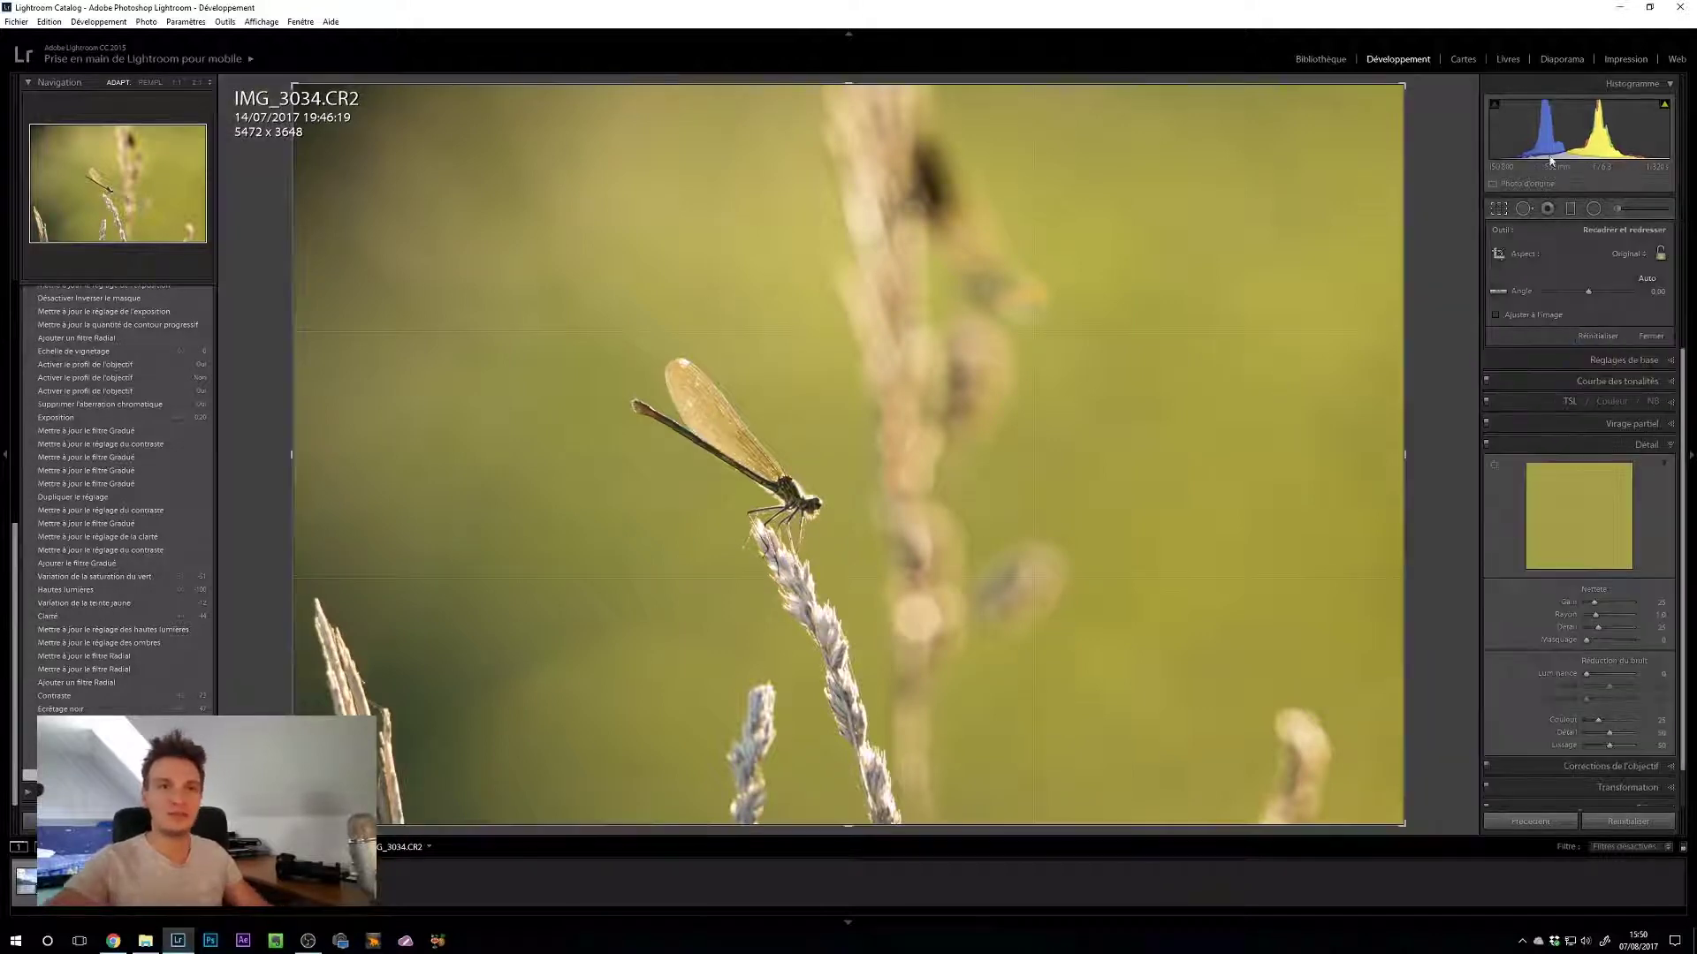
left_click(1626, 254)
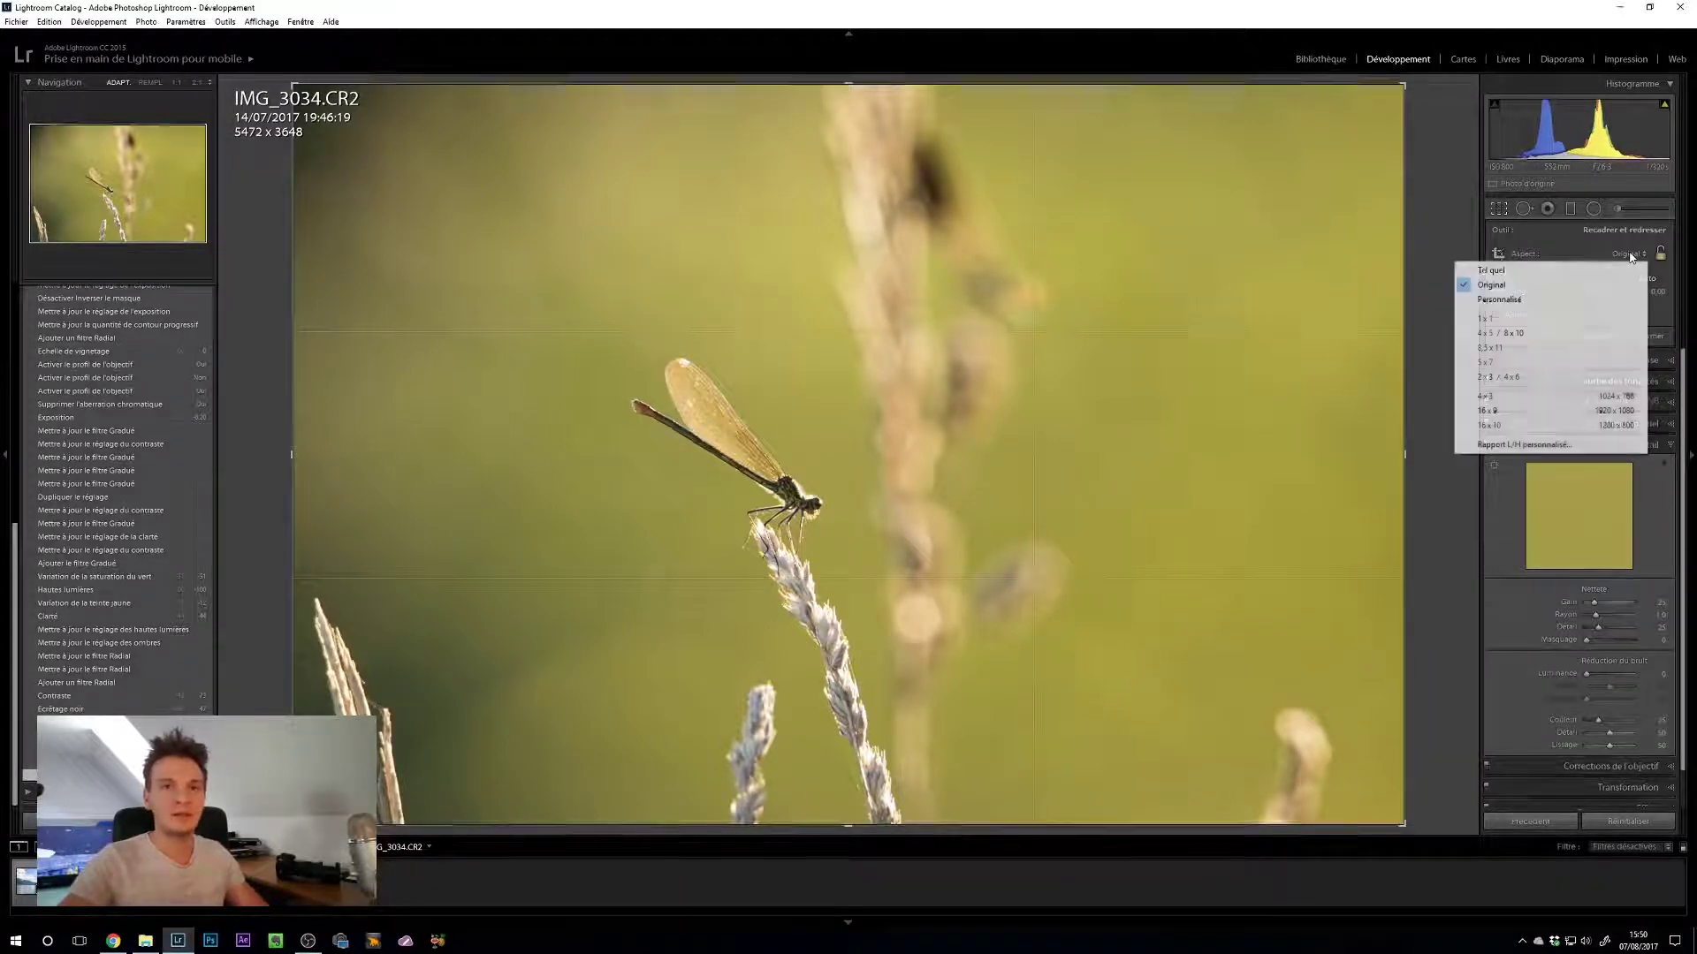
left_click(1544, 318)
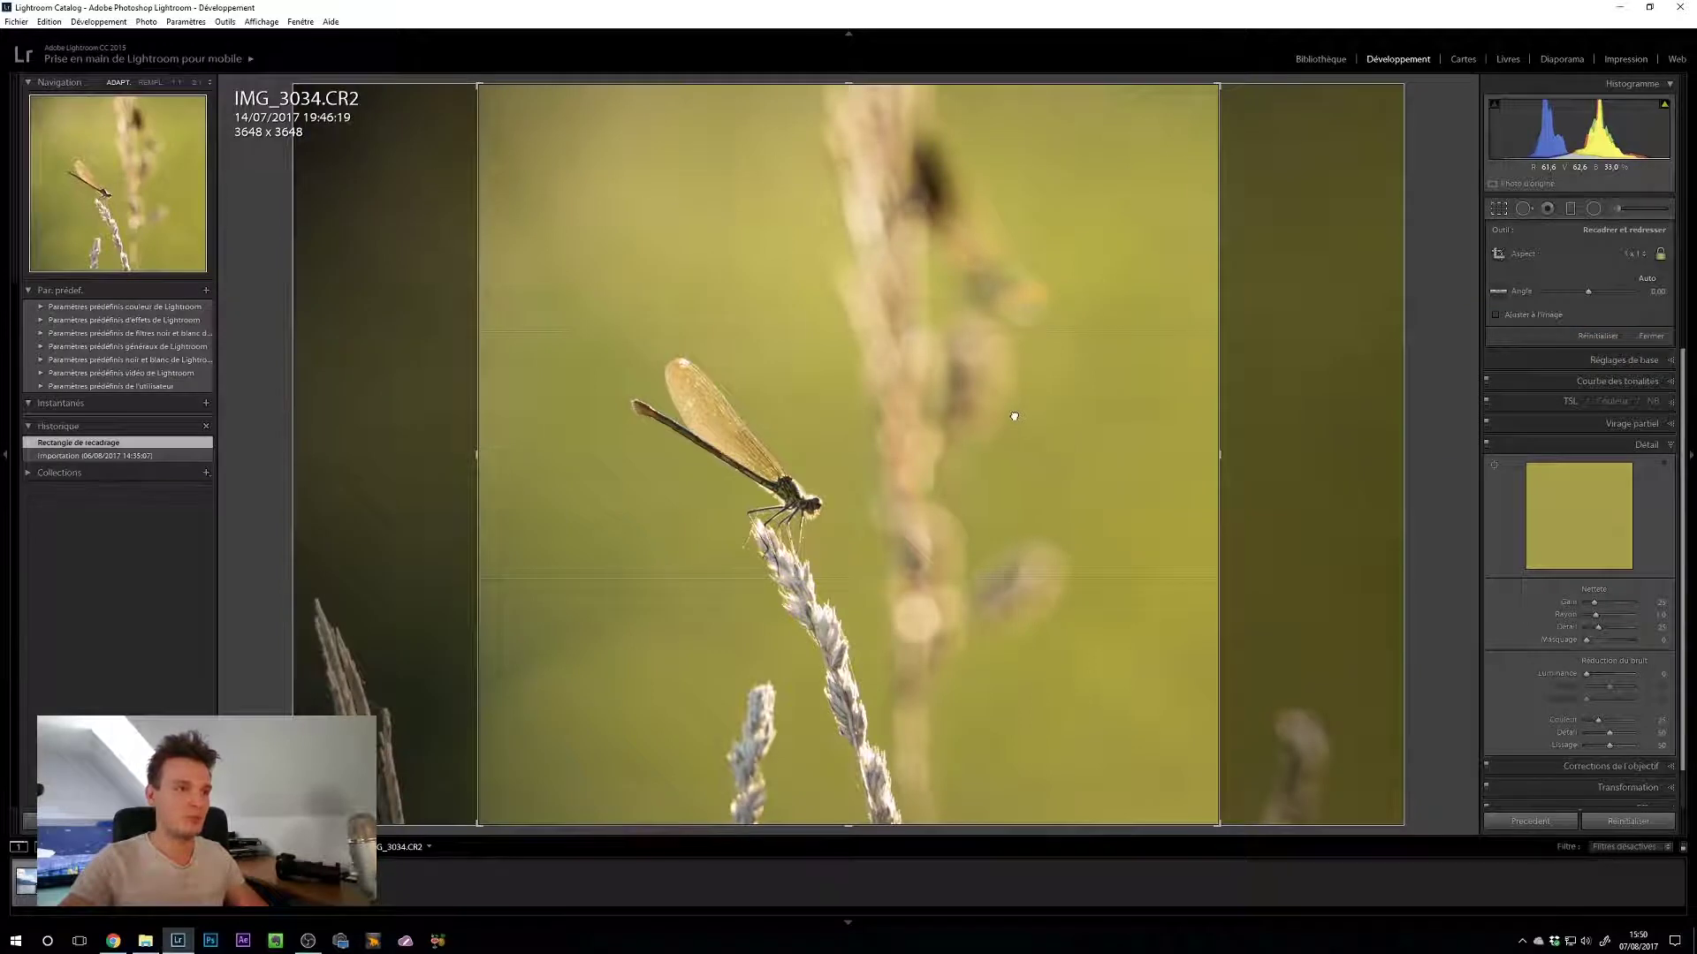
left_click_drag(1014, 416, 984, 409)
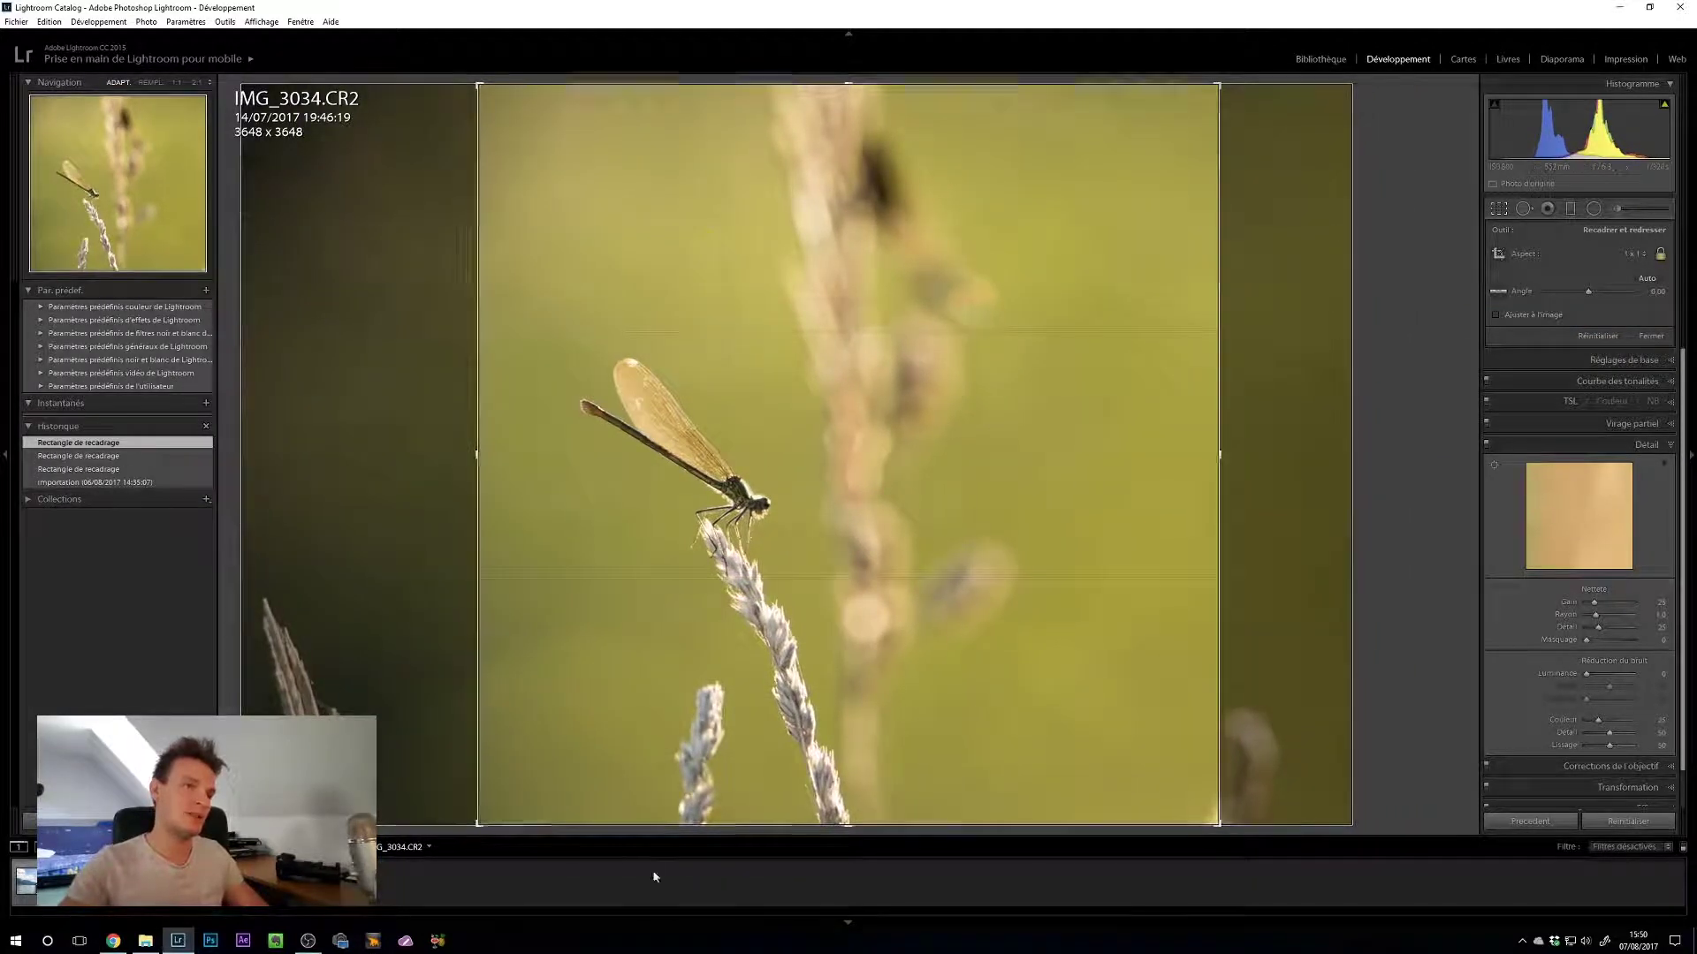
key("Return")
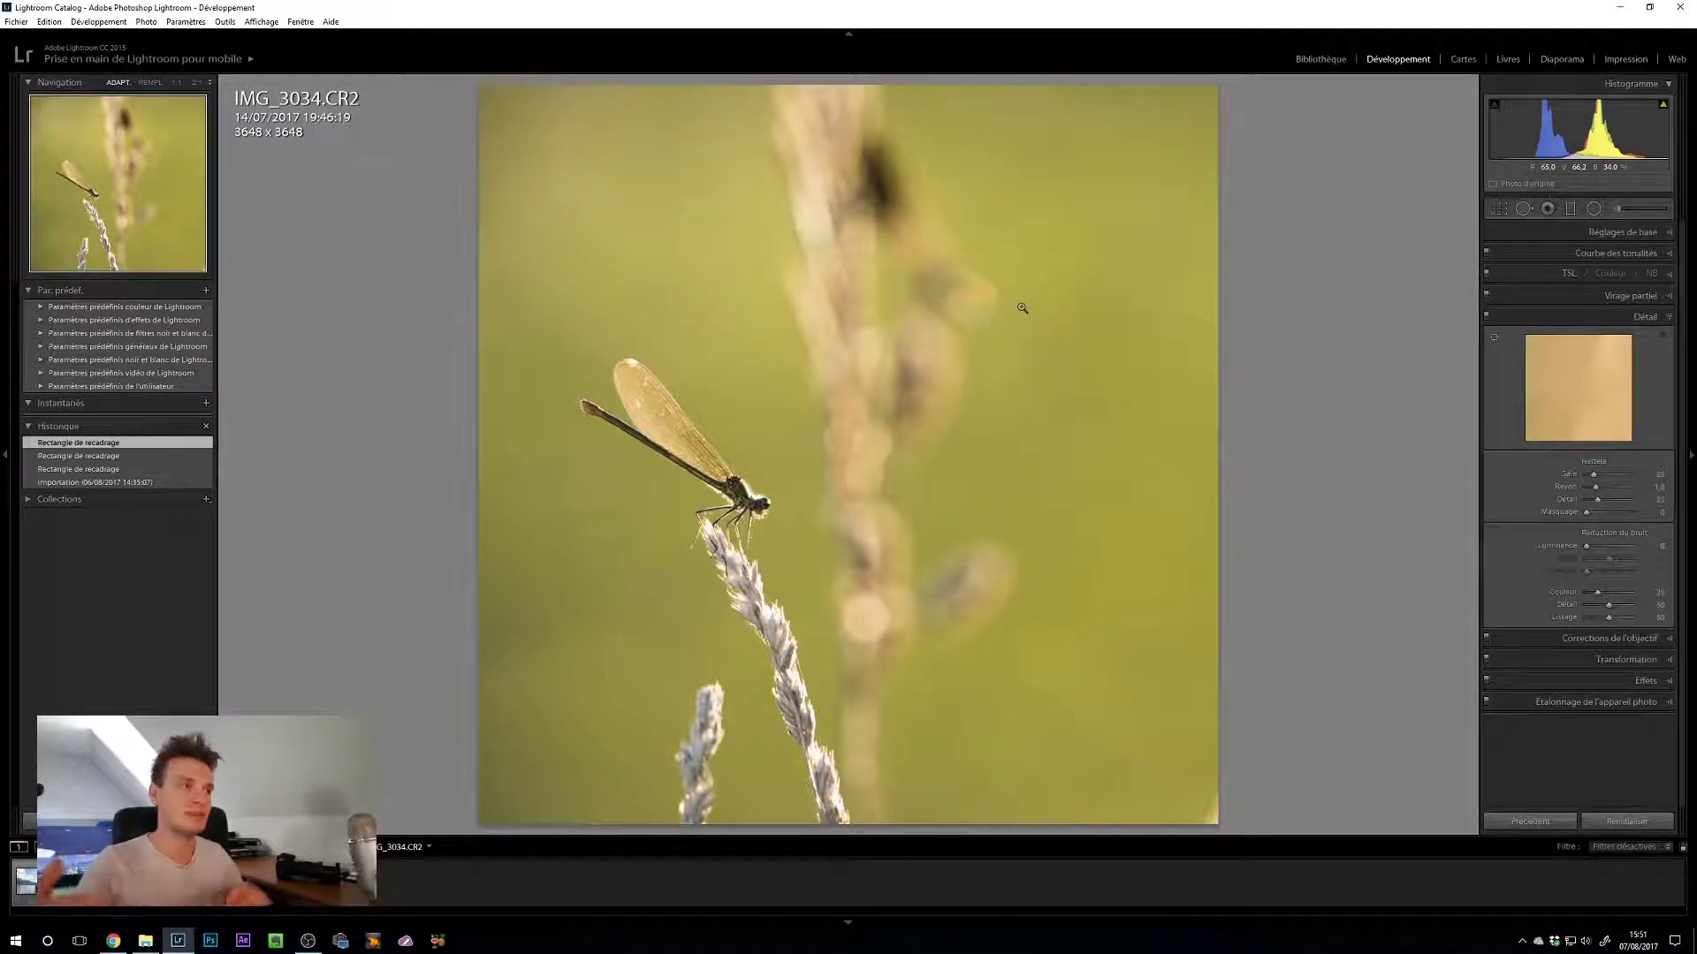
Step: Clone over the bright spot in the photo's lower-right corner using a spot removal size of 79
left_click(1500, 210)
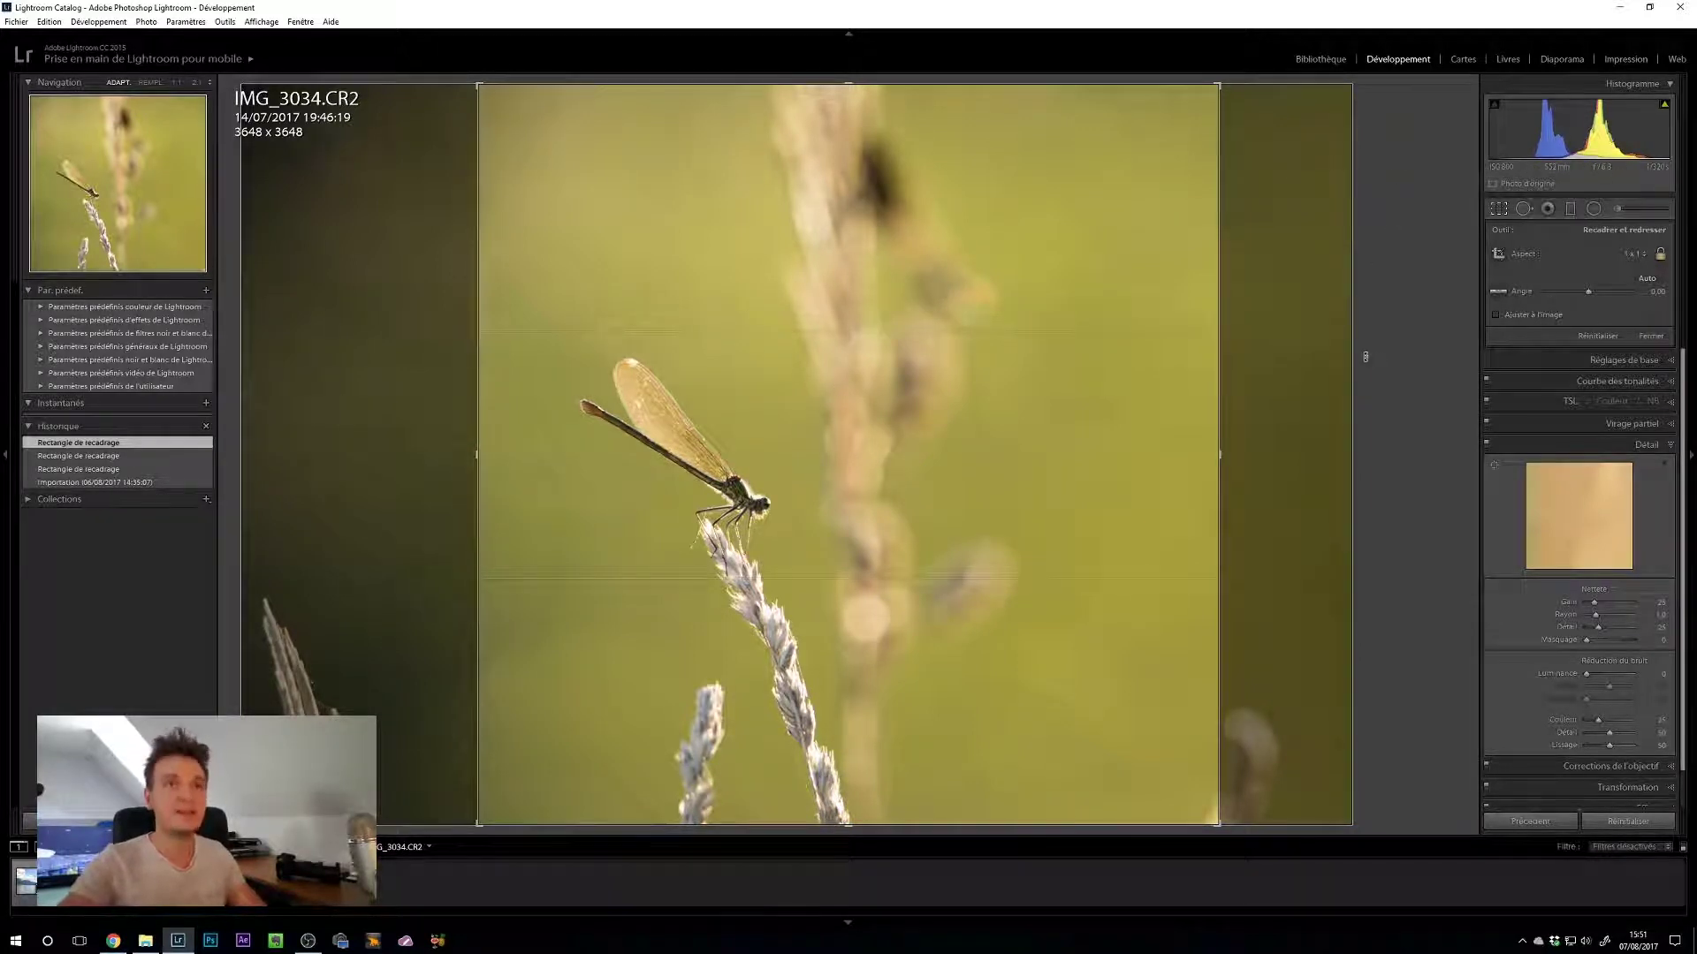
key("Return")
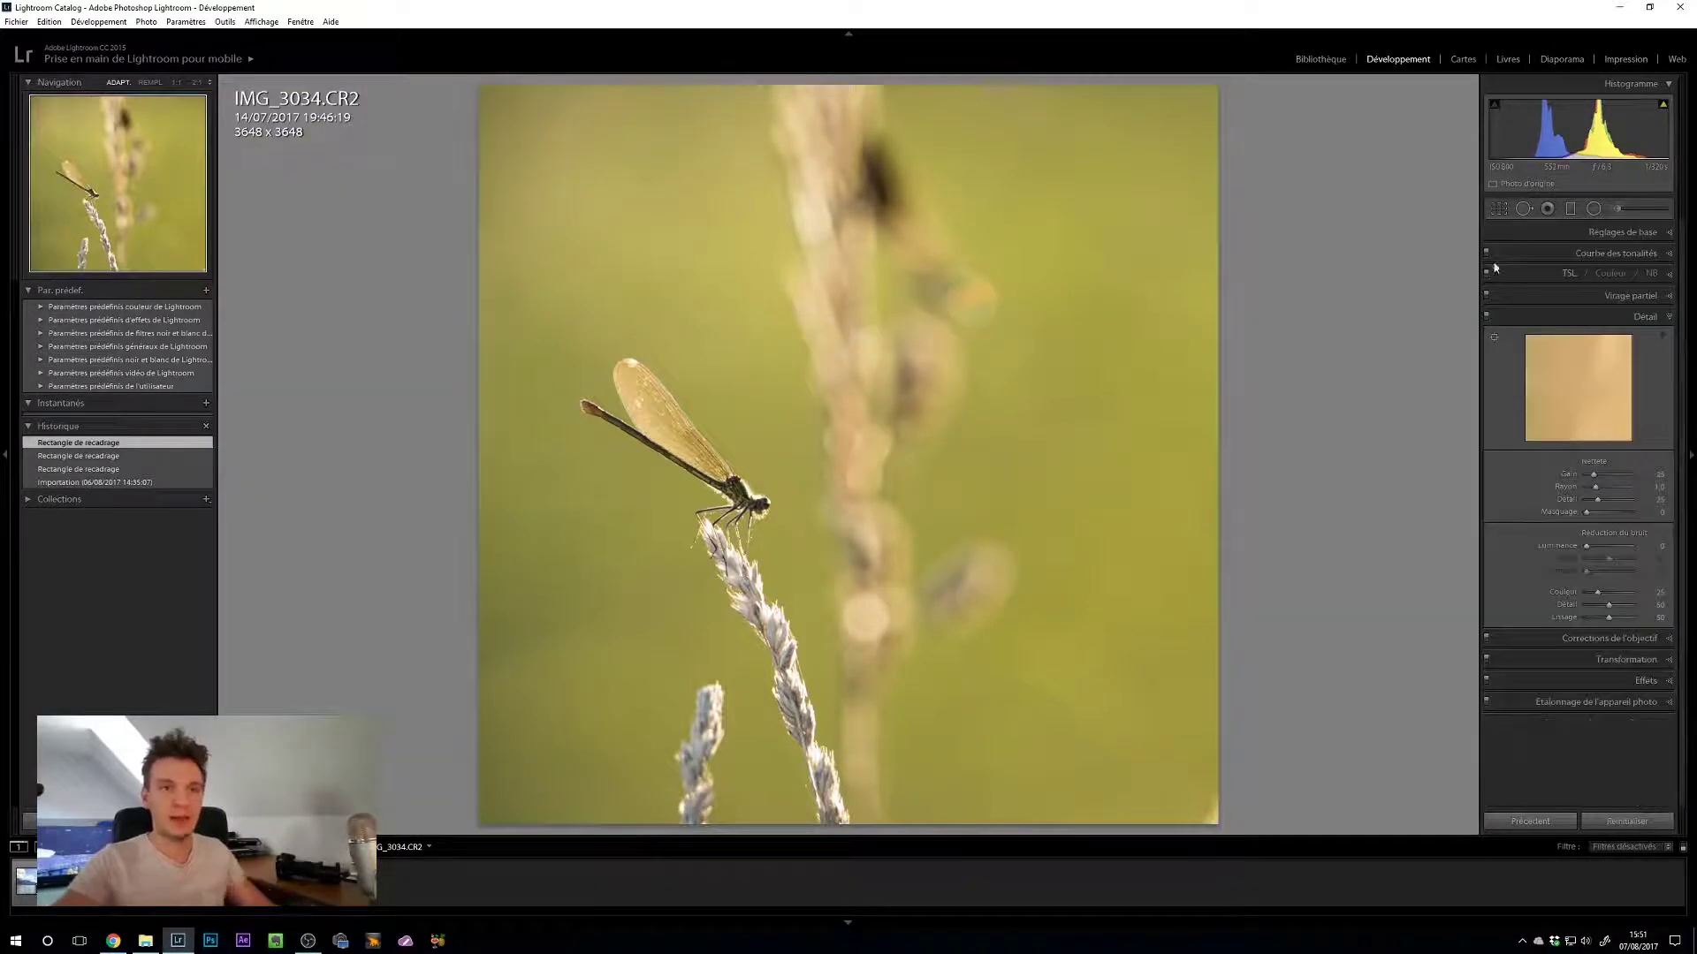
left_click(1523, 209)
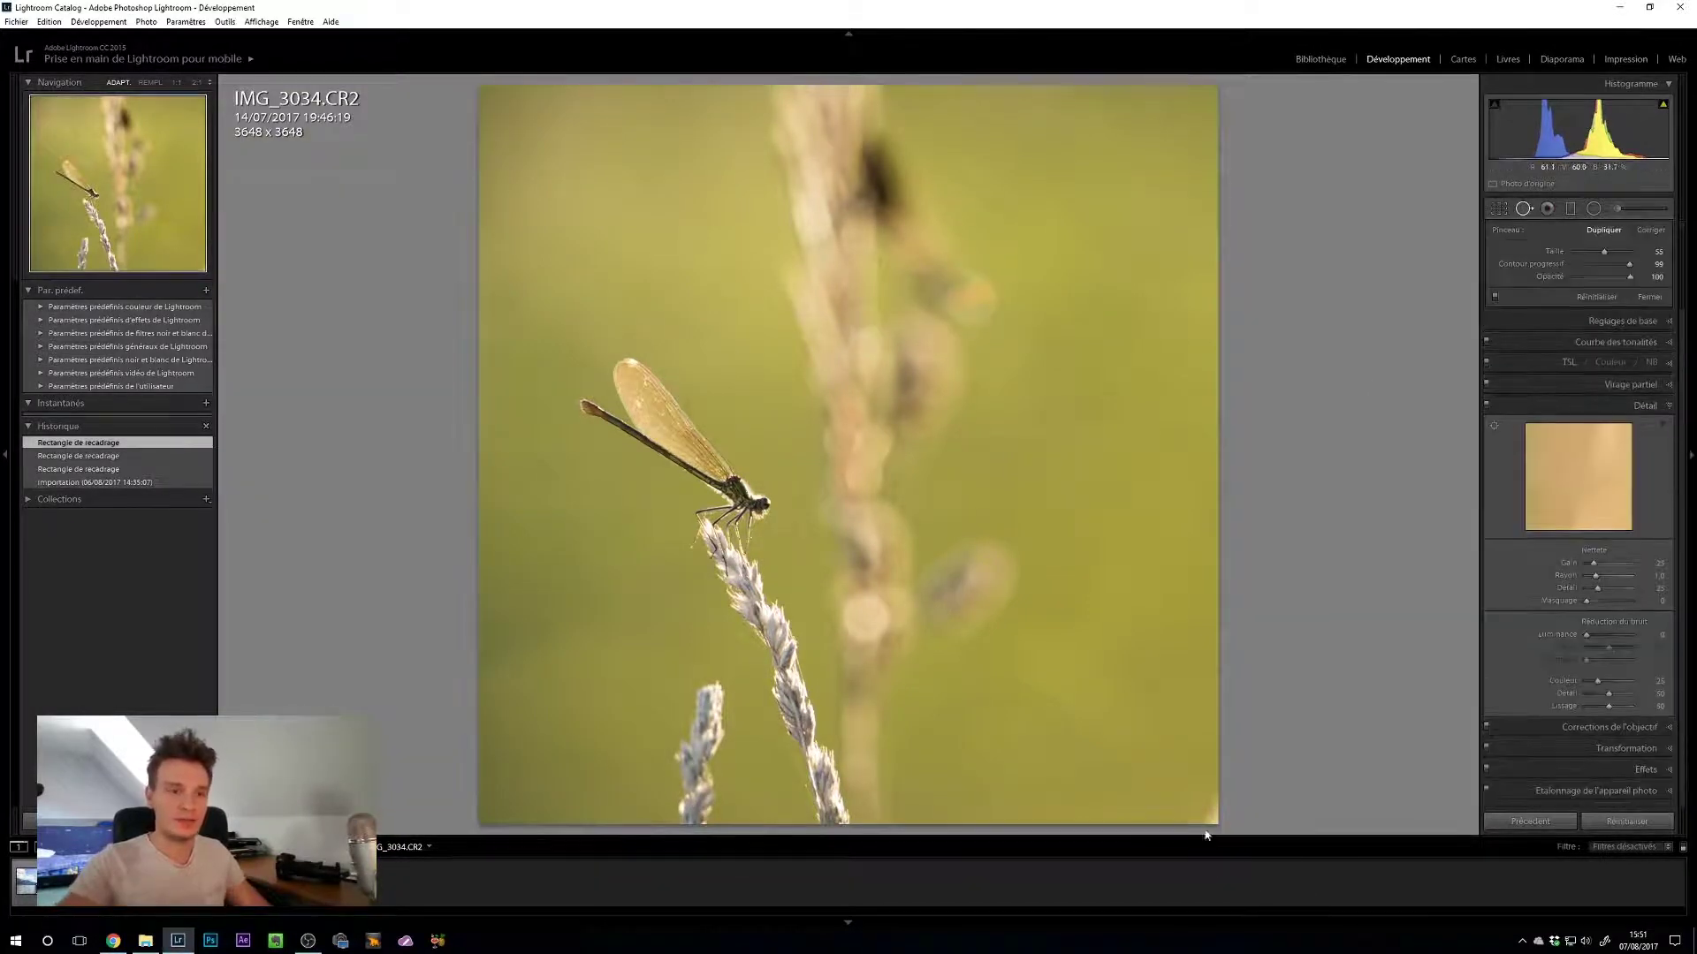
key("r")
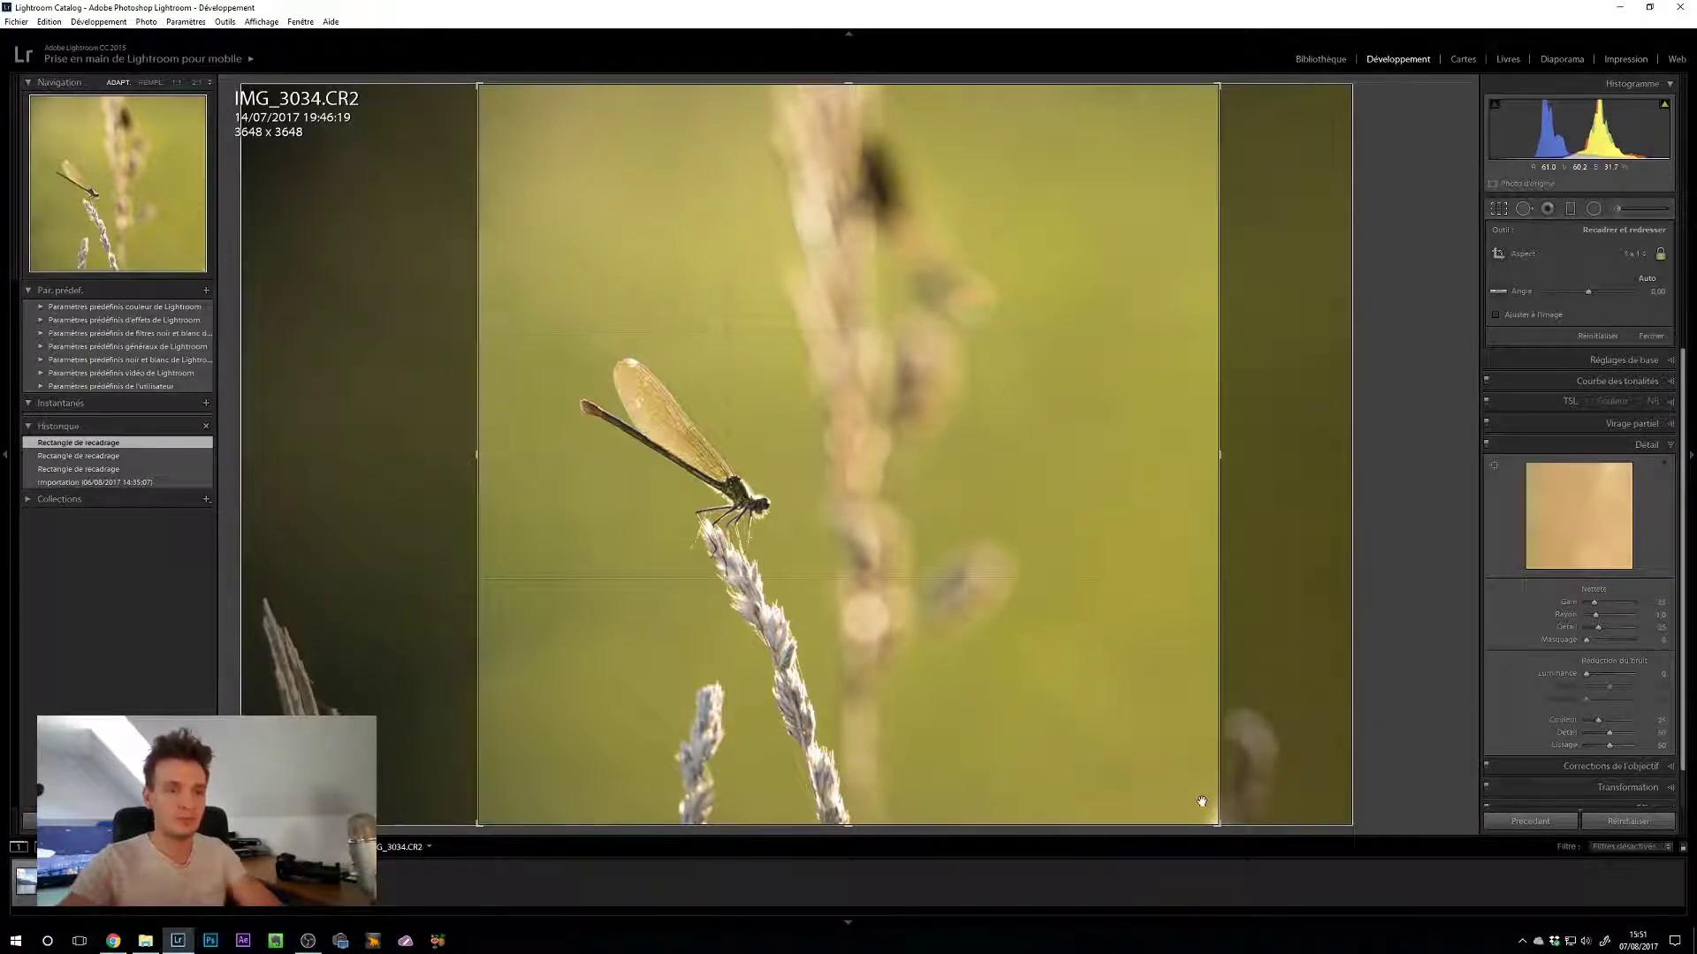
key("r")
key("q")
scroll(1184, 793, "up", 4)
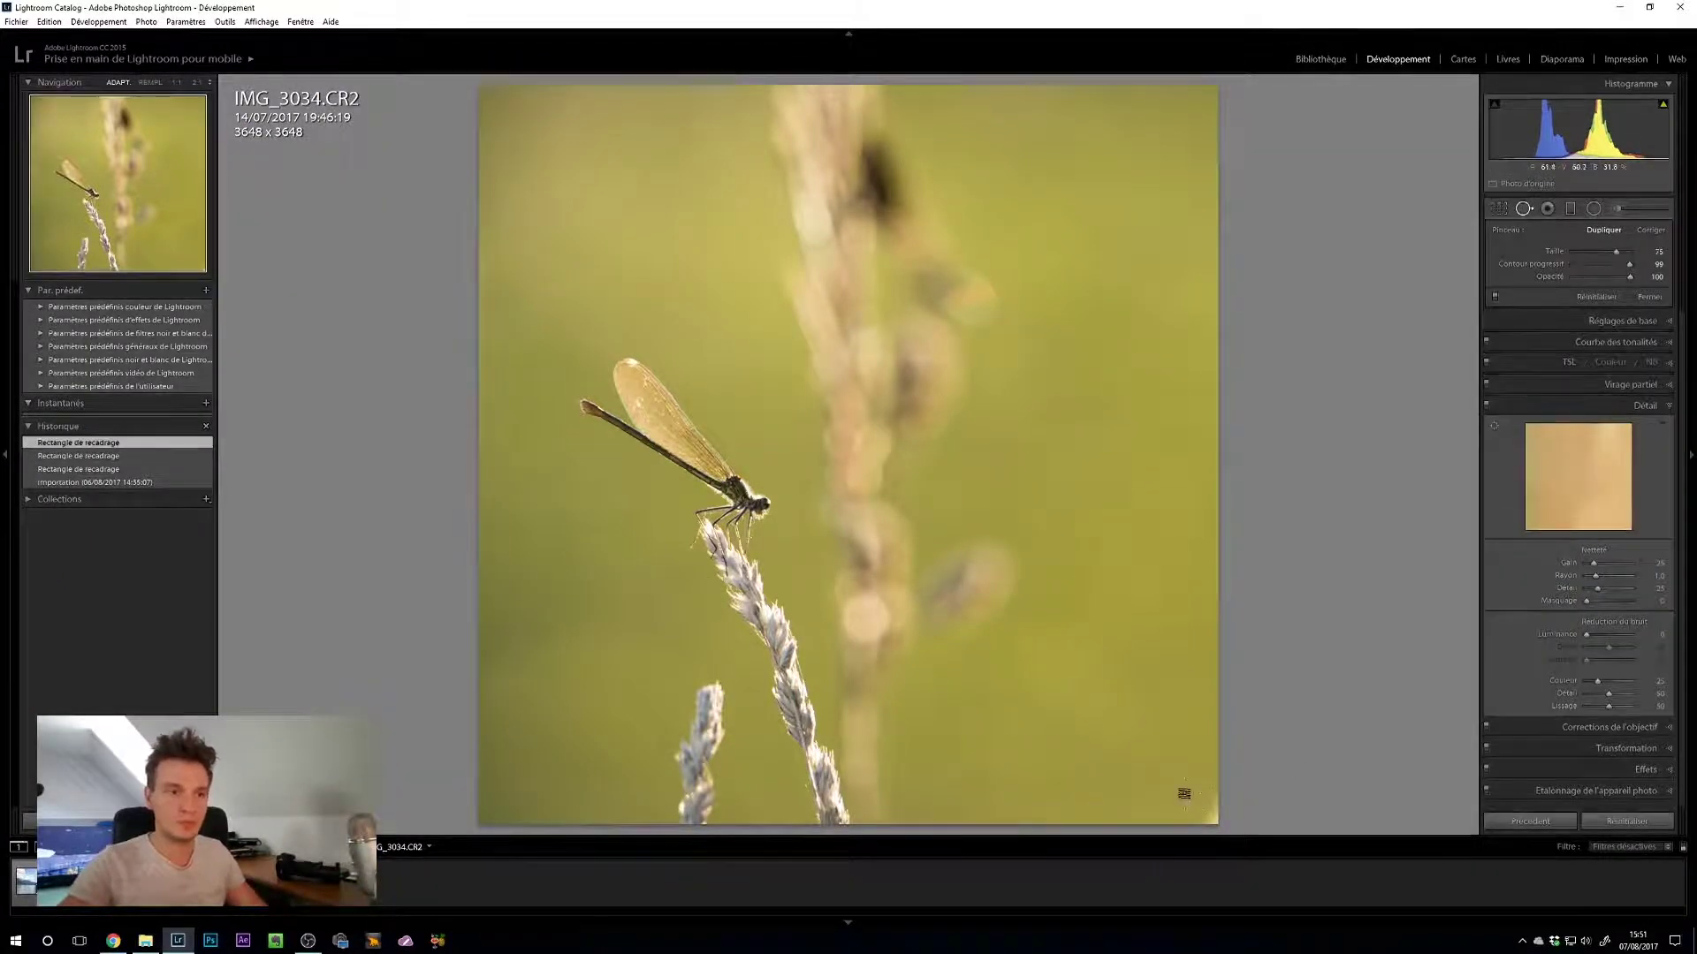
left_click(1213, 809)
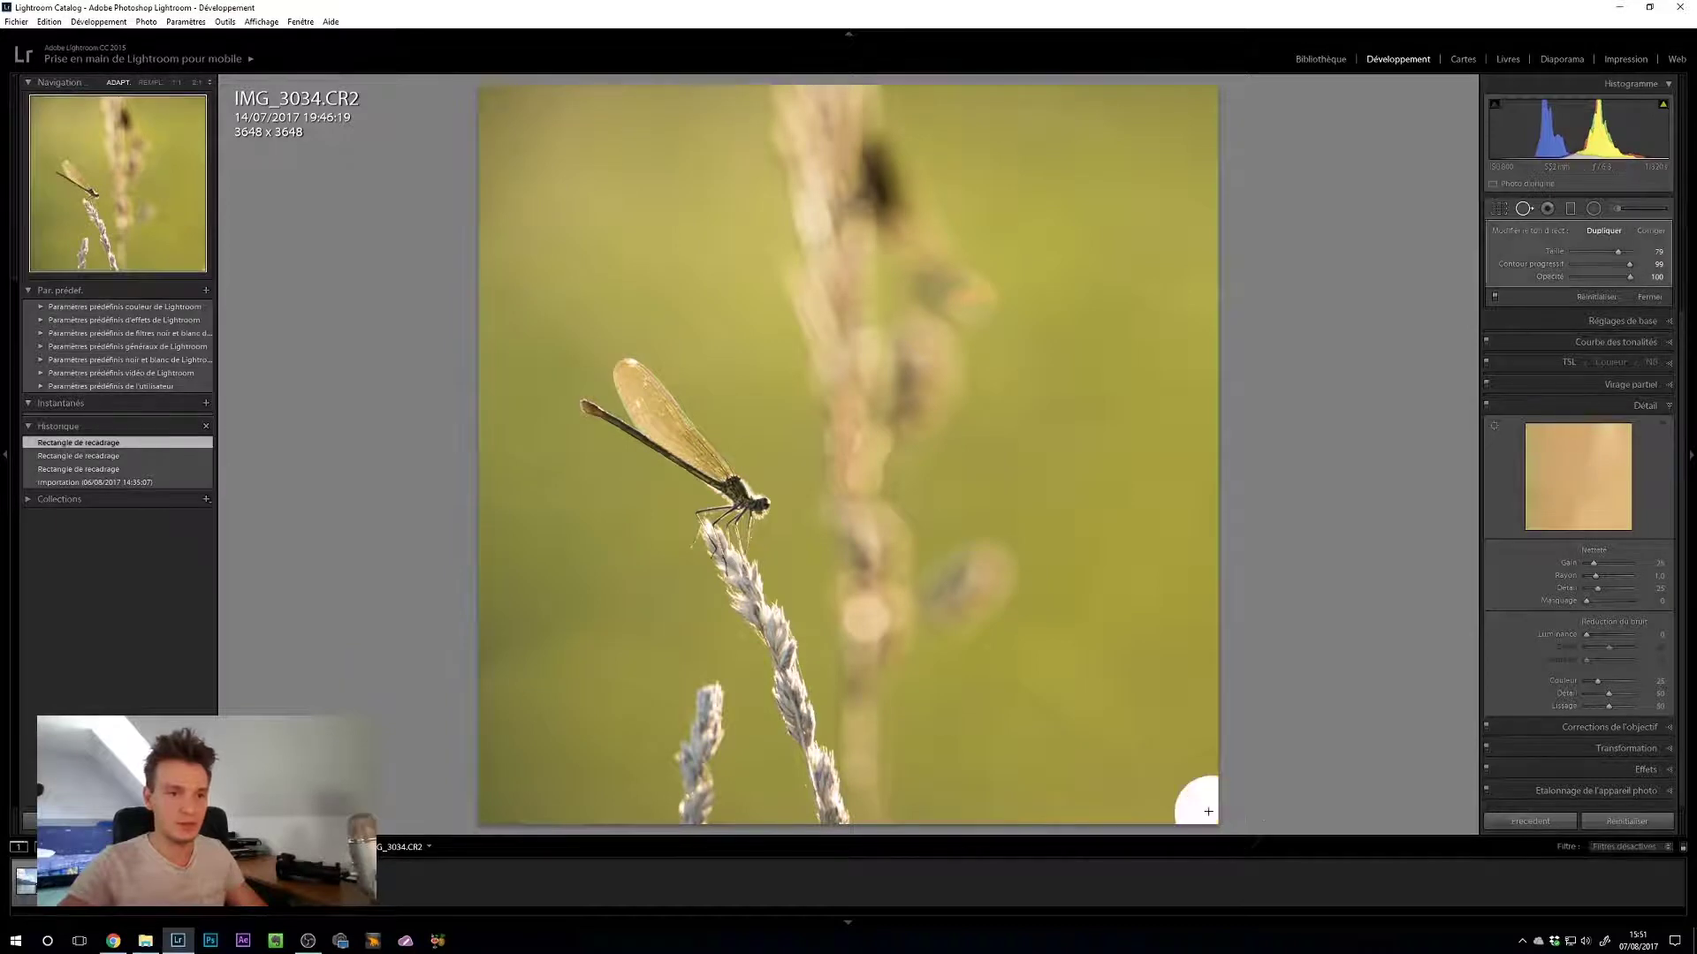
left_click(1371, 722)
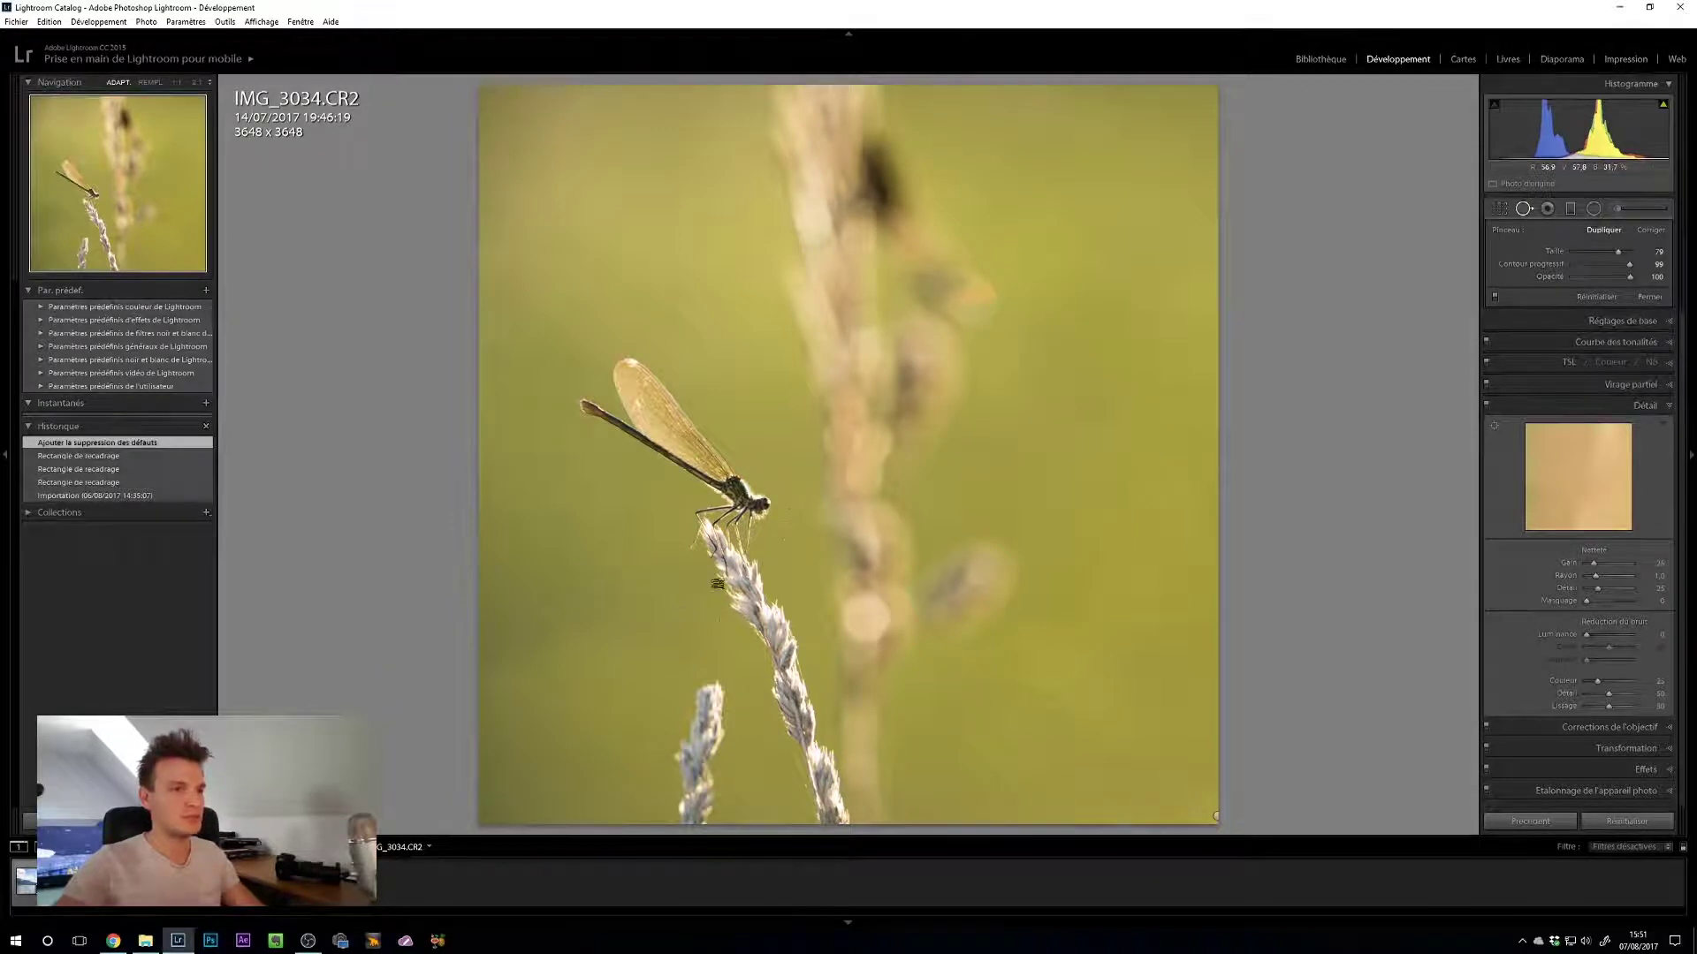
Step: Examine the damselfly's wing and abdomen at 1:1 magnification and return to the full cropped view
key("z")
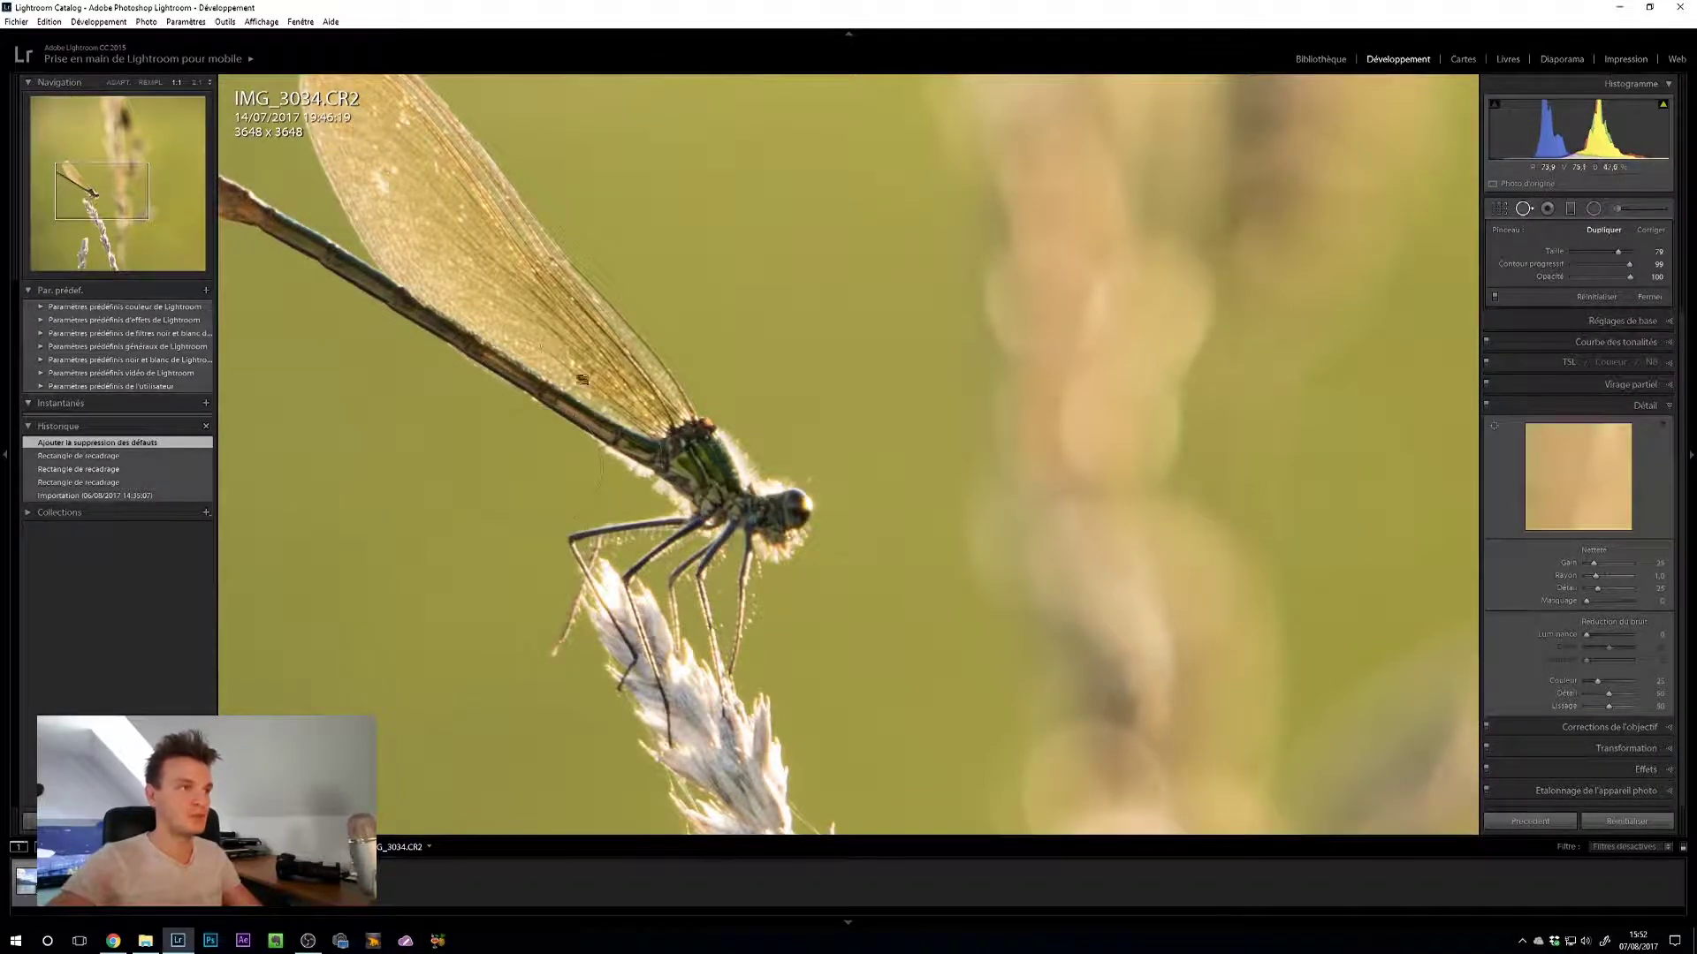
left_click_drag(393, 186, 473, 252)
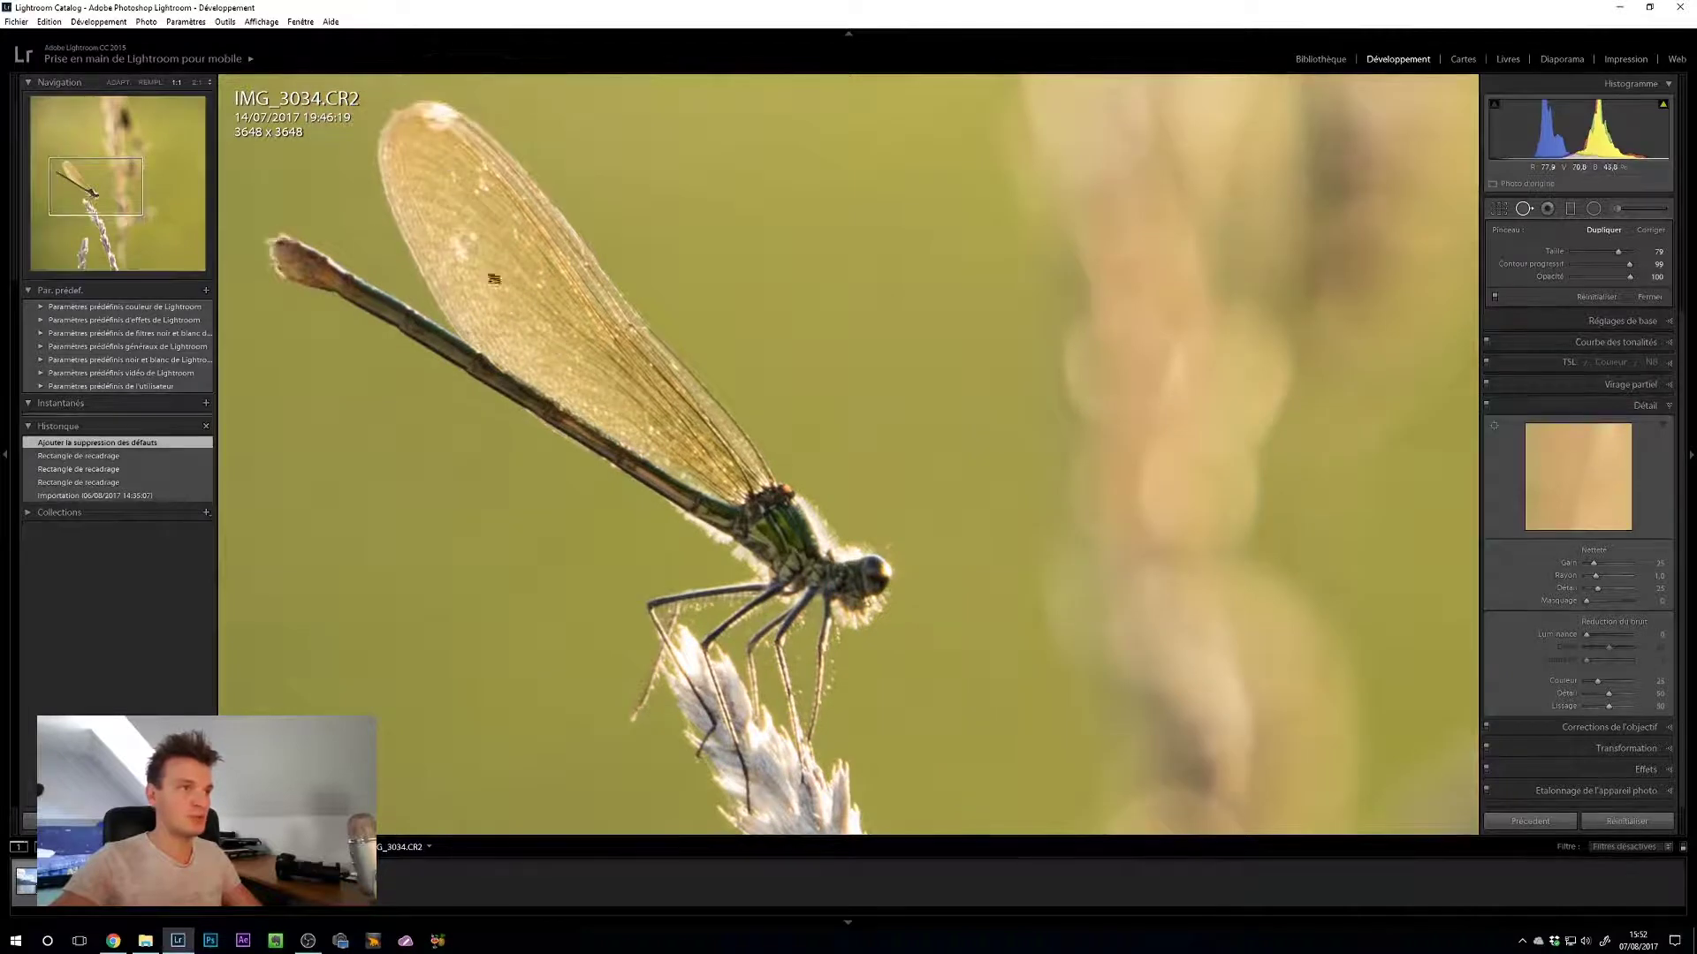
left_click(908, 522)
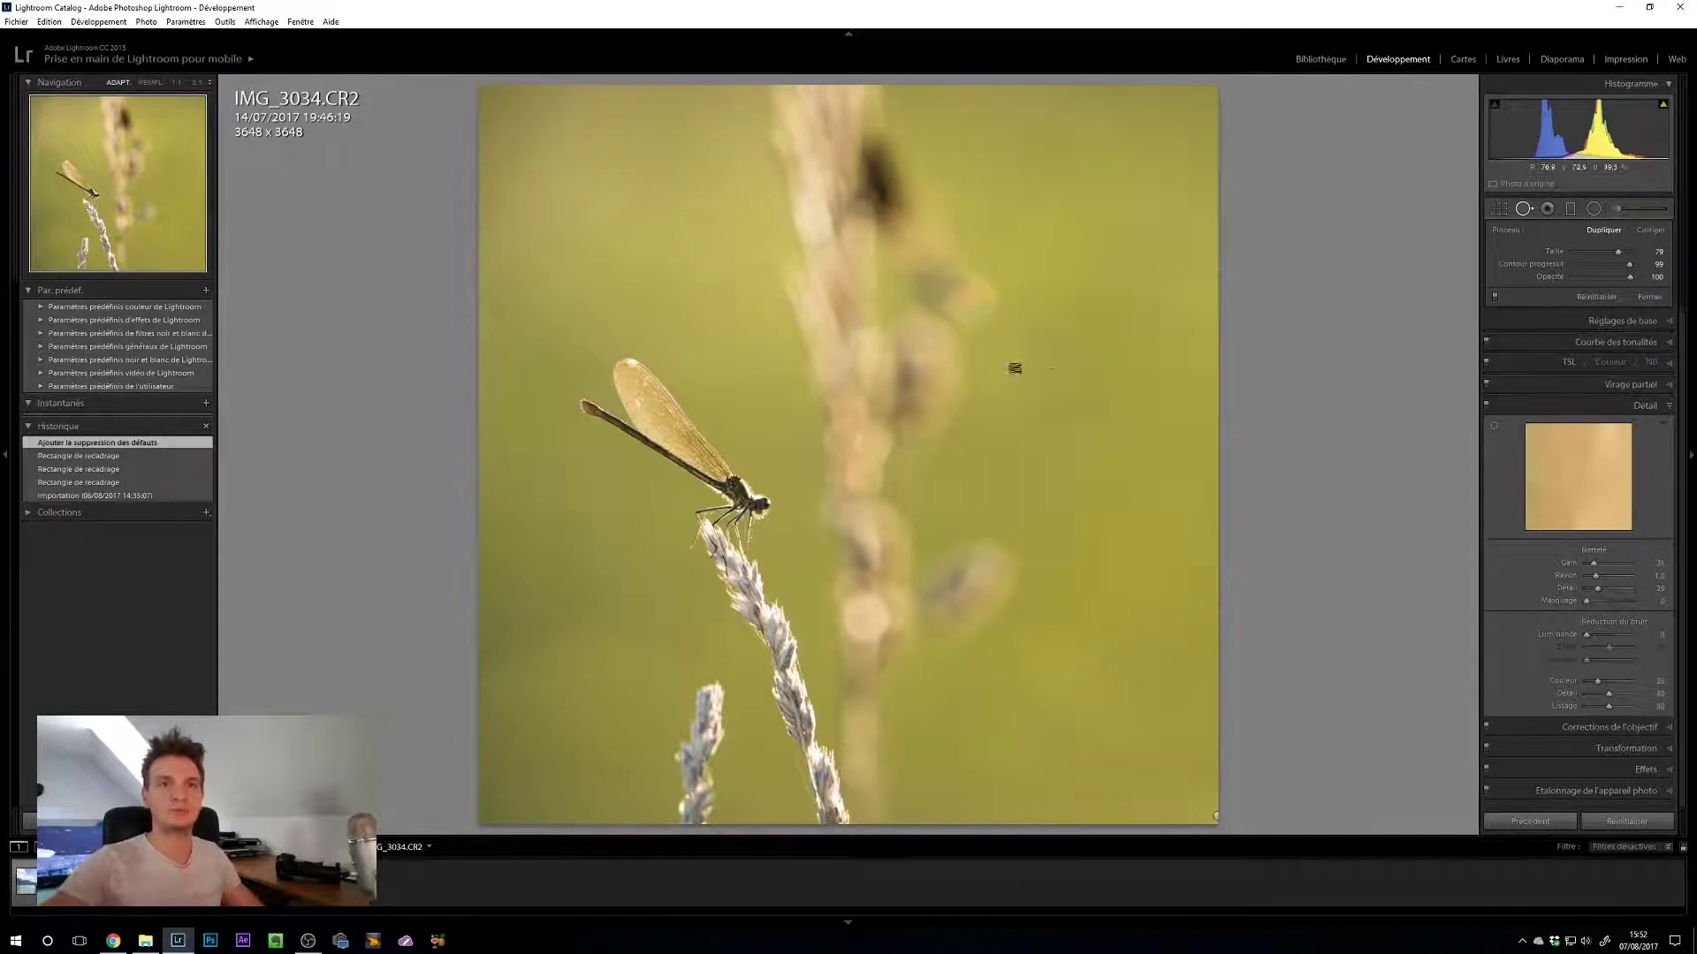
Step: Apply automatic tone to the photo and adjust blacks to -4, shadows to +100 and highlights to -100
left_click(1622, 321)
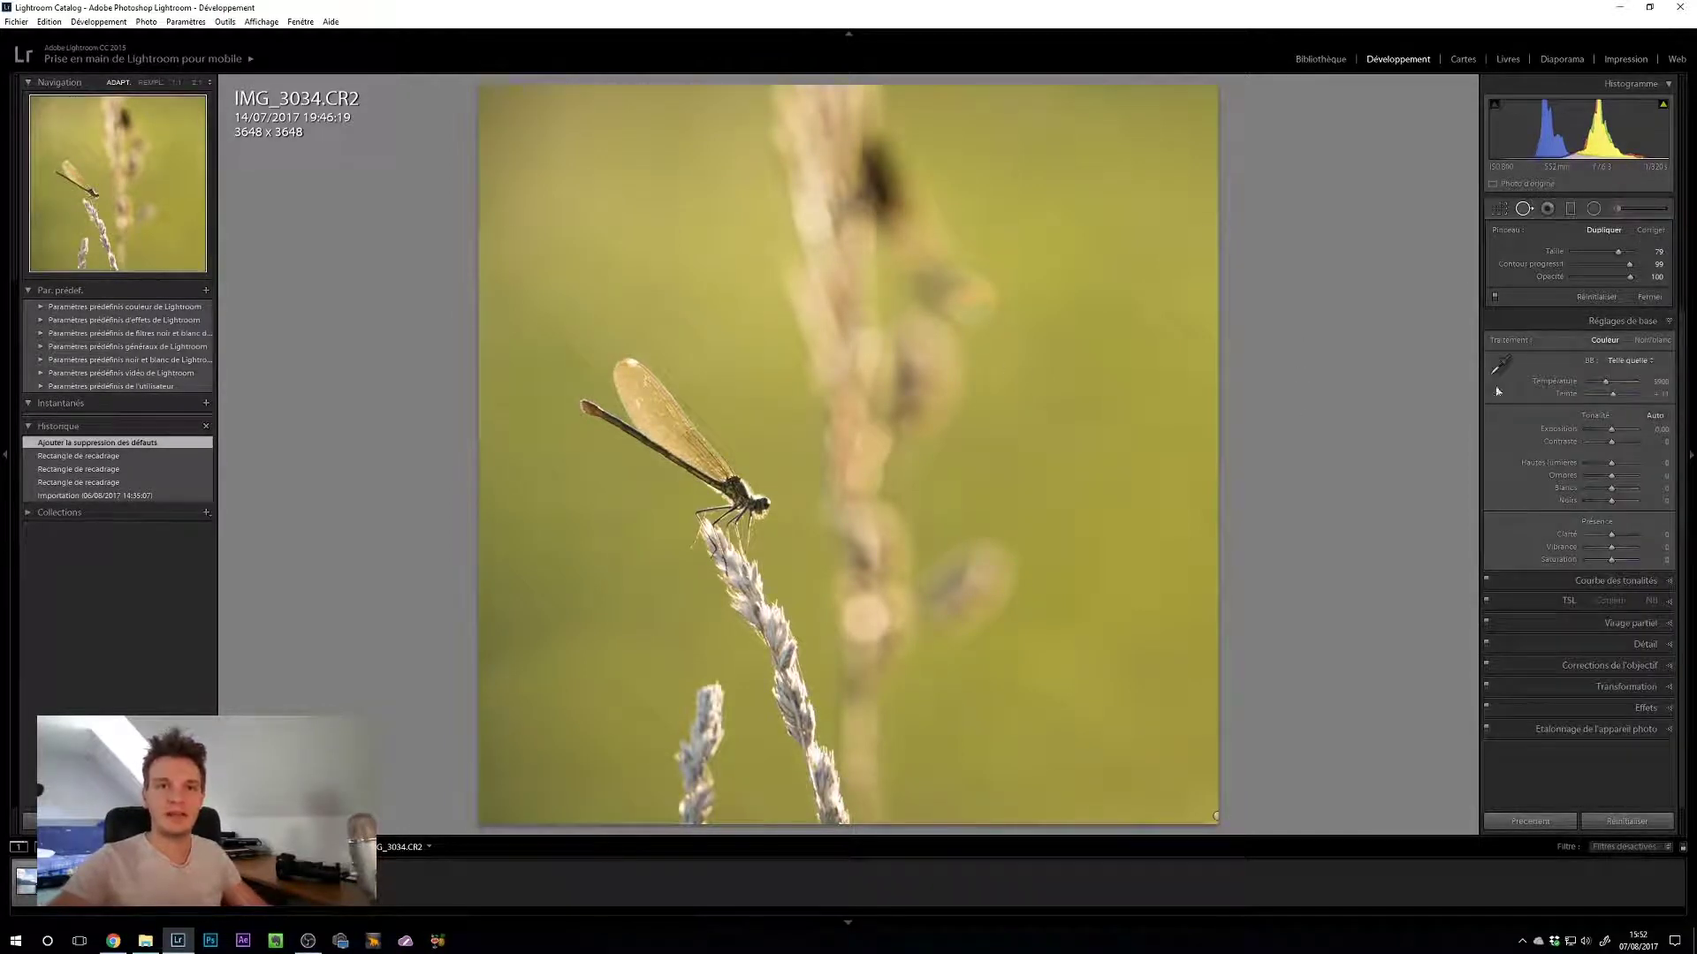
left_click(1657, 421)
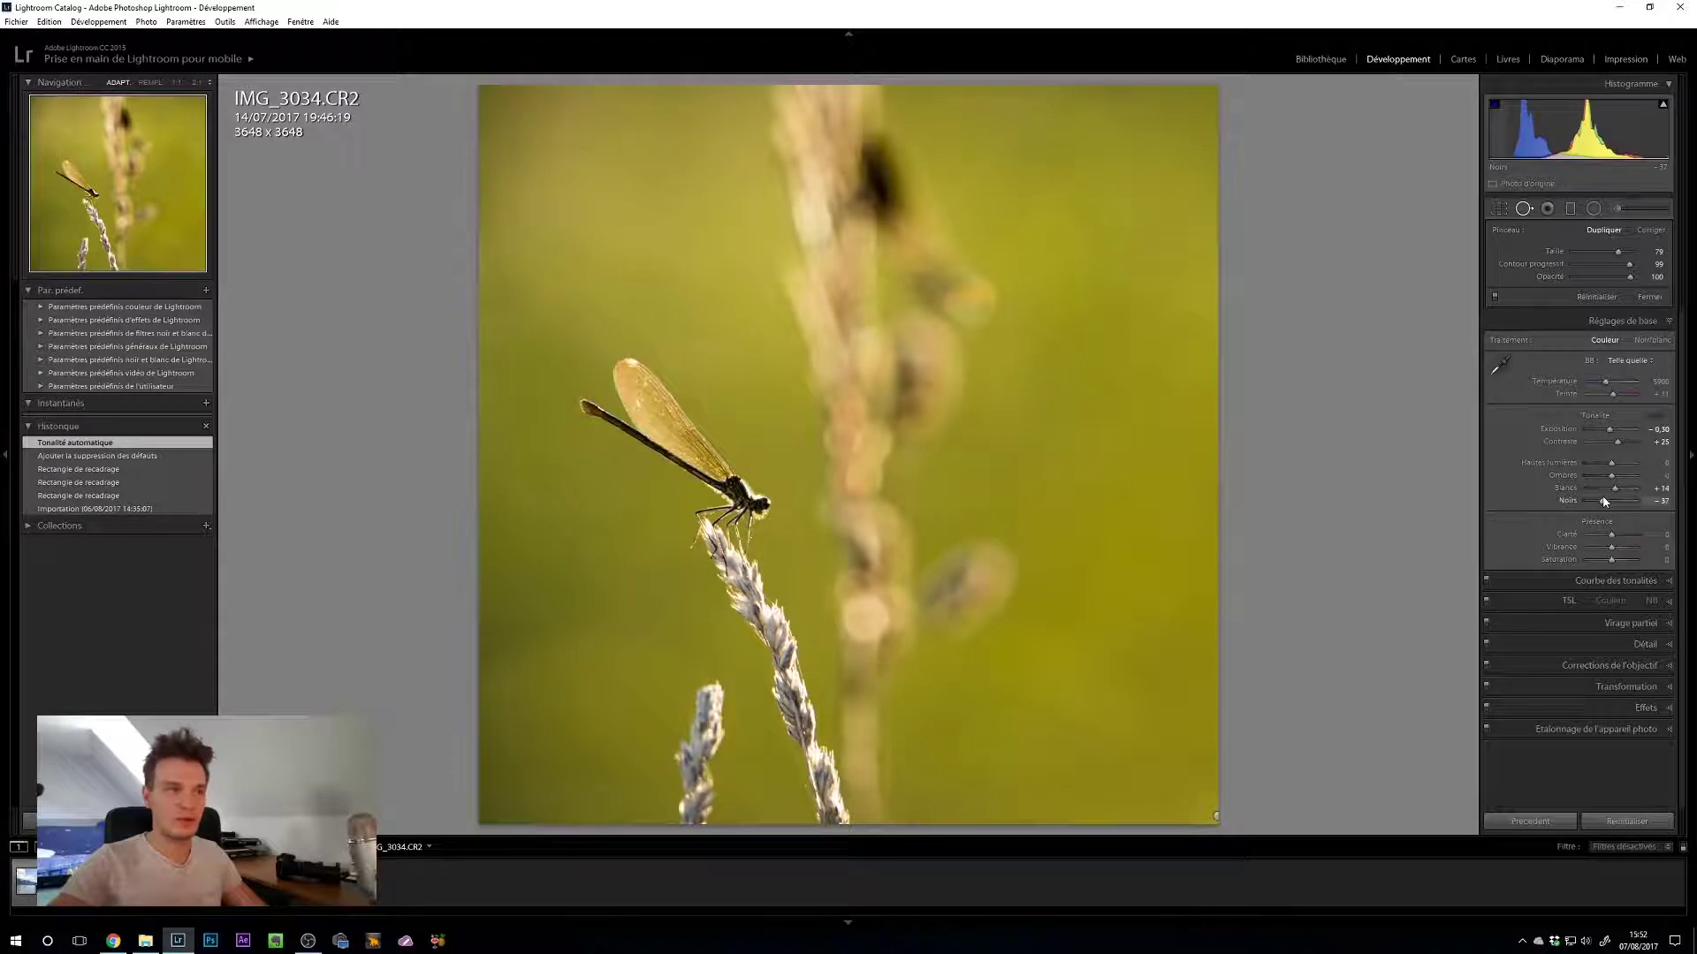
left_click_drag(1604, 501, 1636, 478)
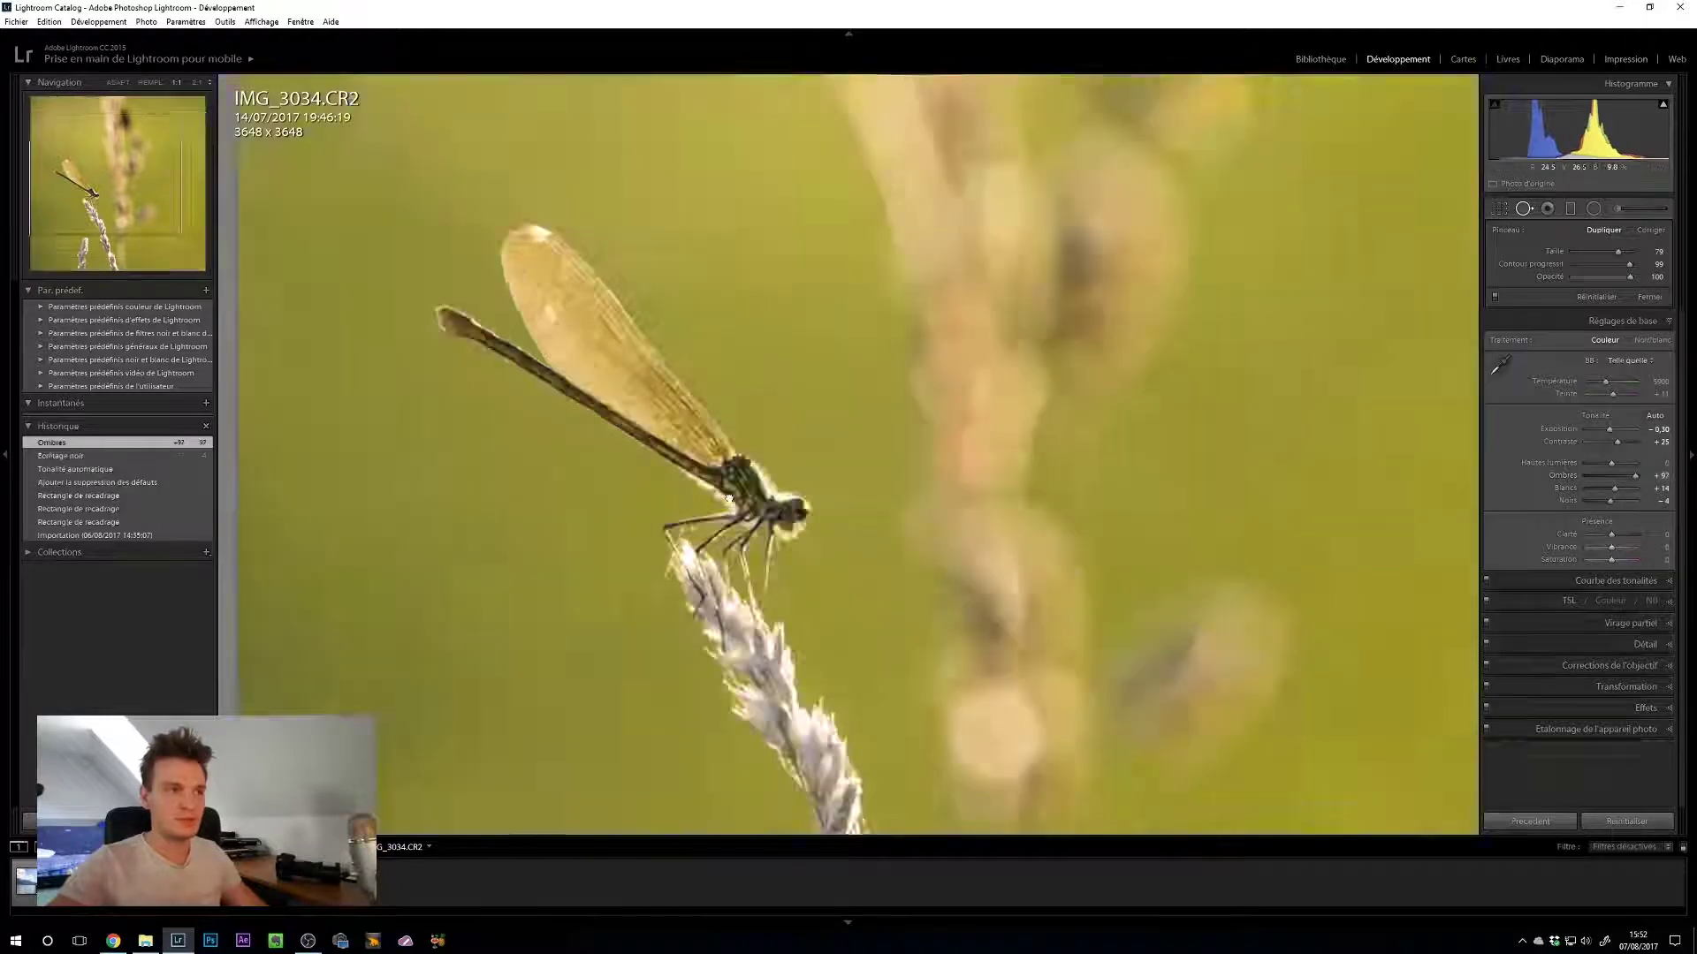
left_click(724, 500)
left_click_drag(750, 454, 852, 475)
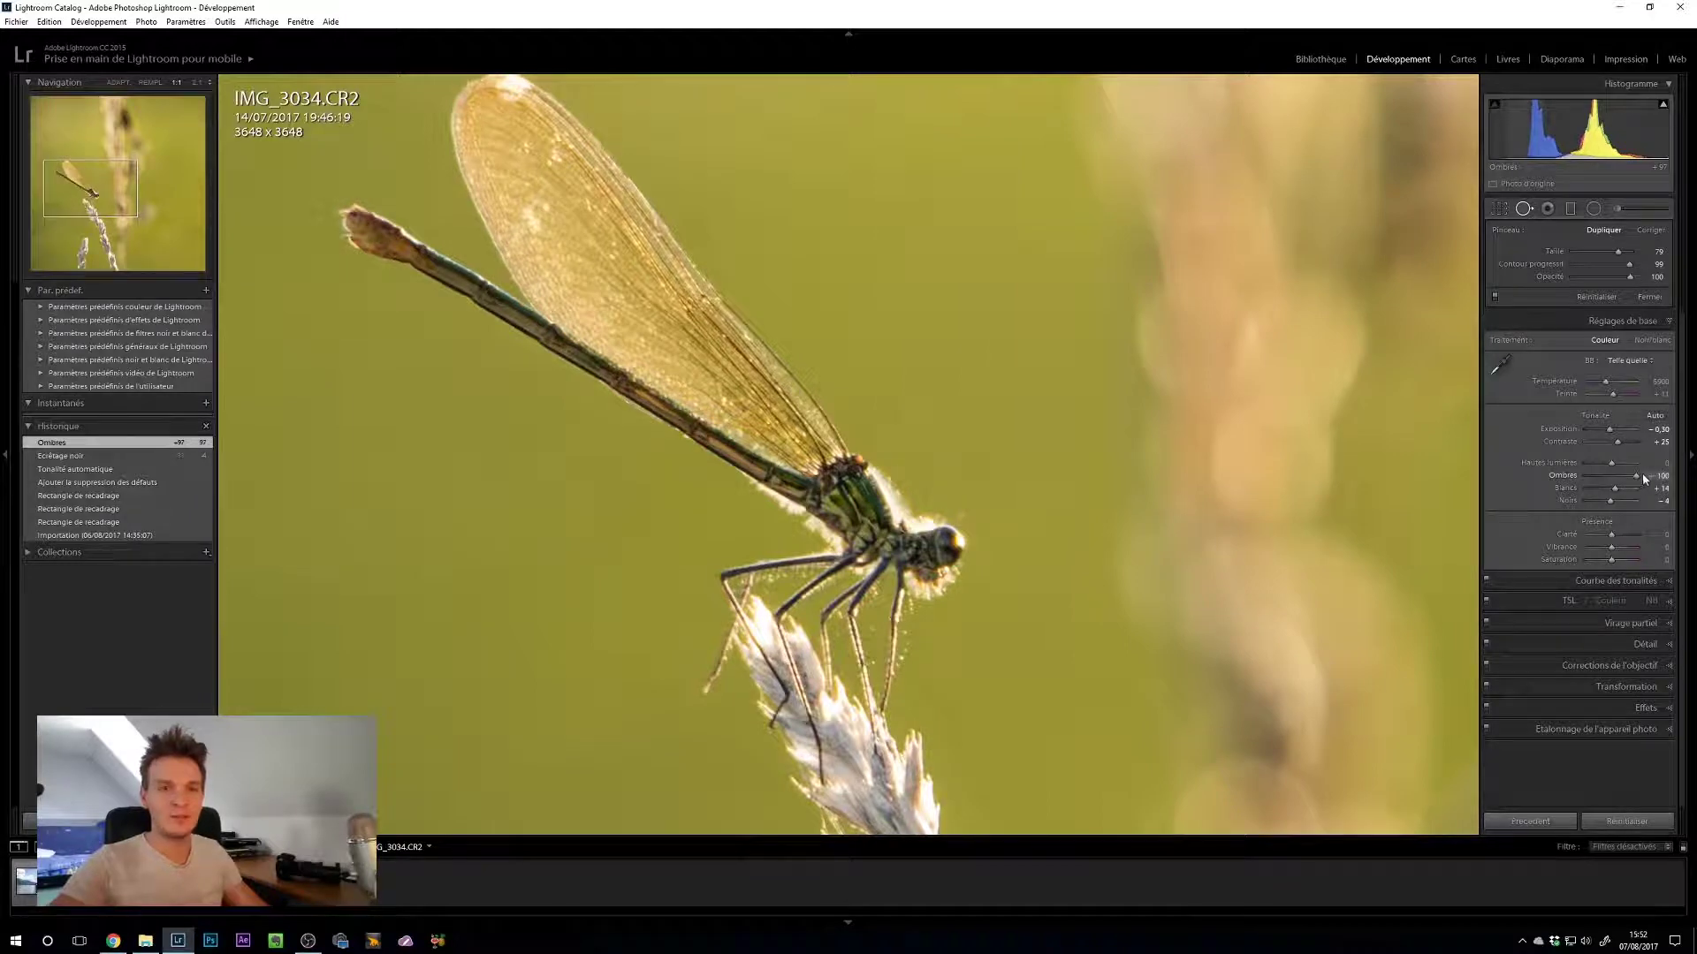
left_click_drag(1646, 478, 1204, 504)
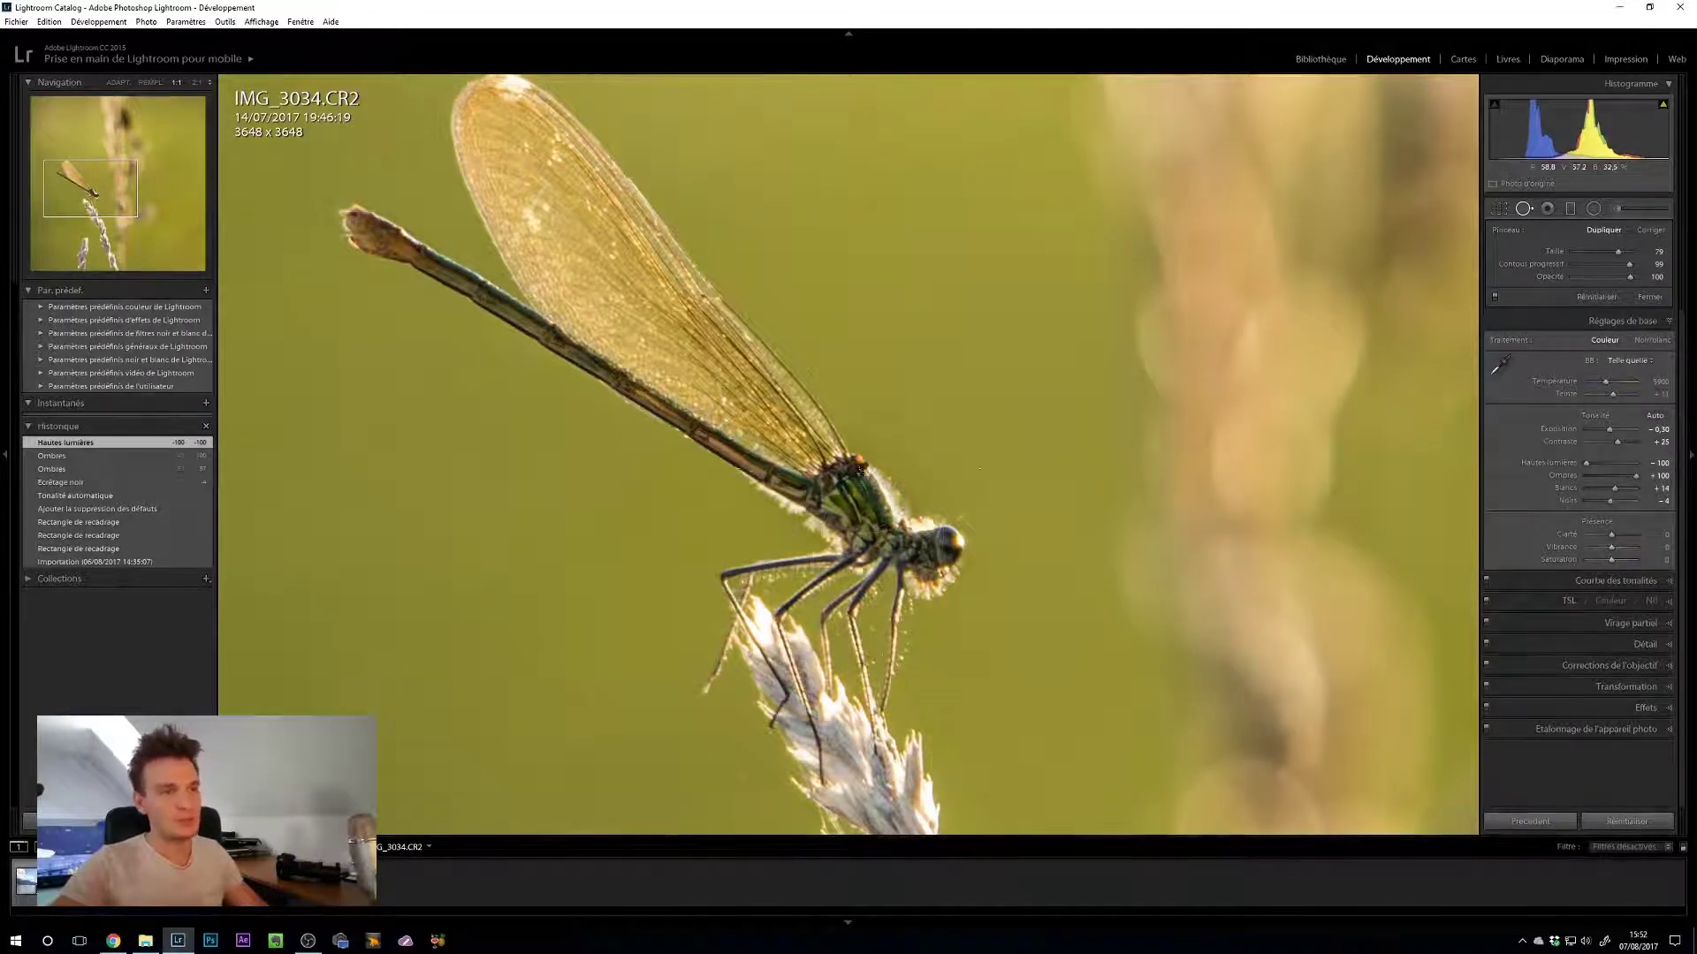
left_click(799, 549)
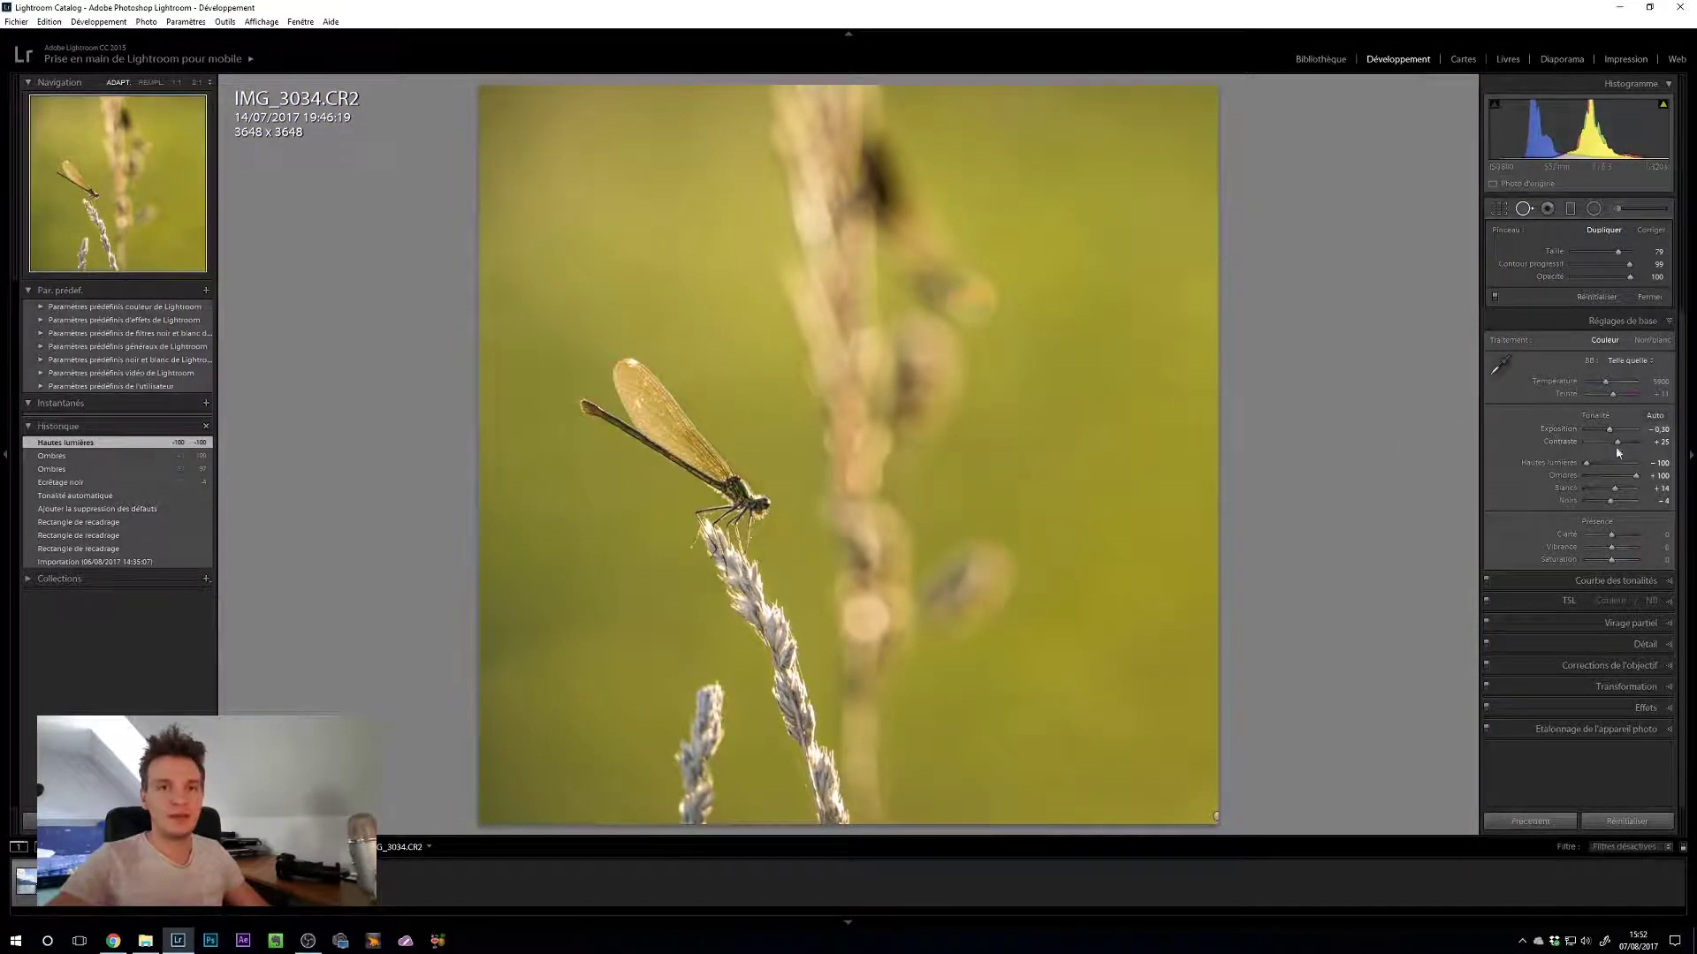
Step: Set the photo's contrast to +23, exposure to 0.00, whites to -15 and clarity to +84
left_click_drag(1619, 444, 1610, 428)
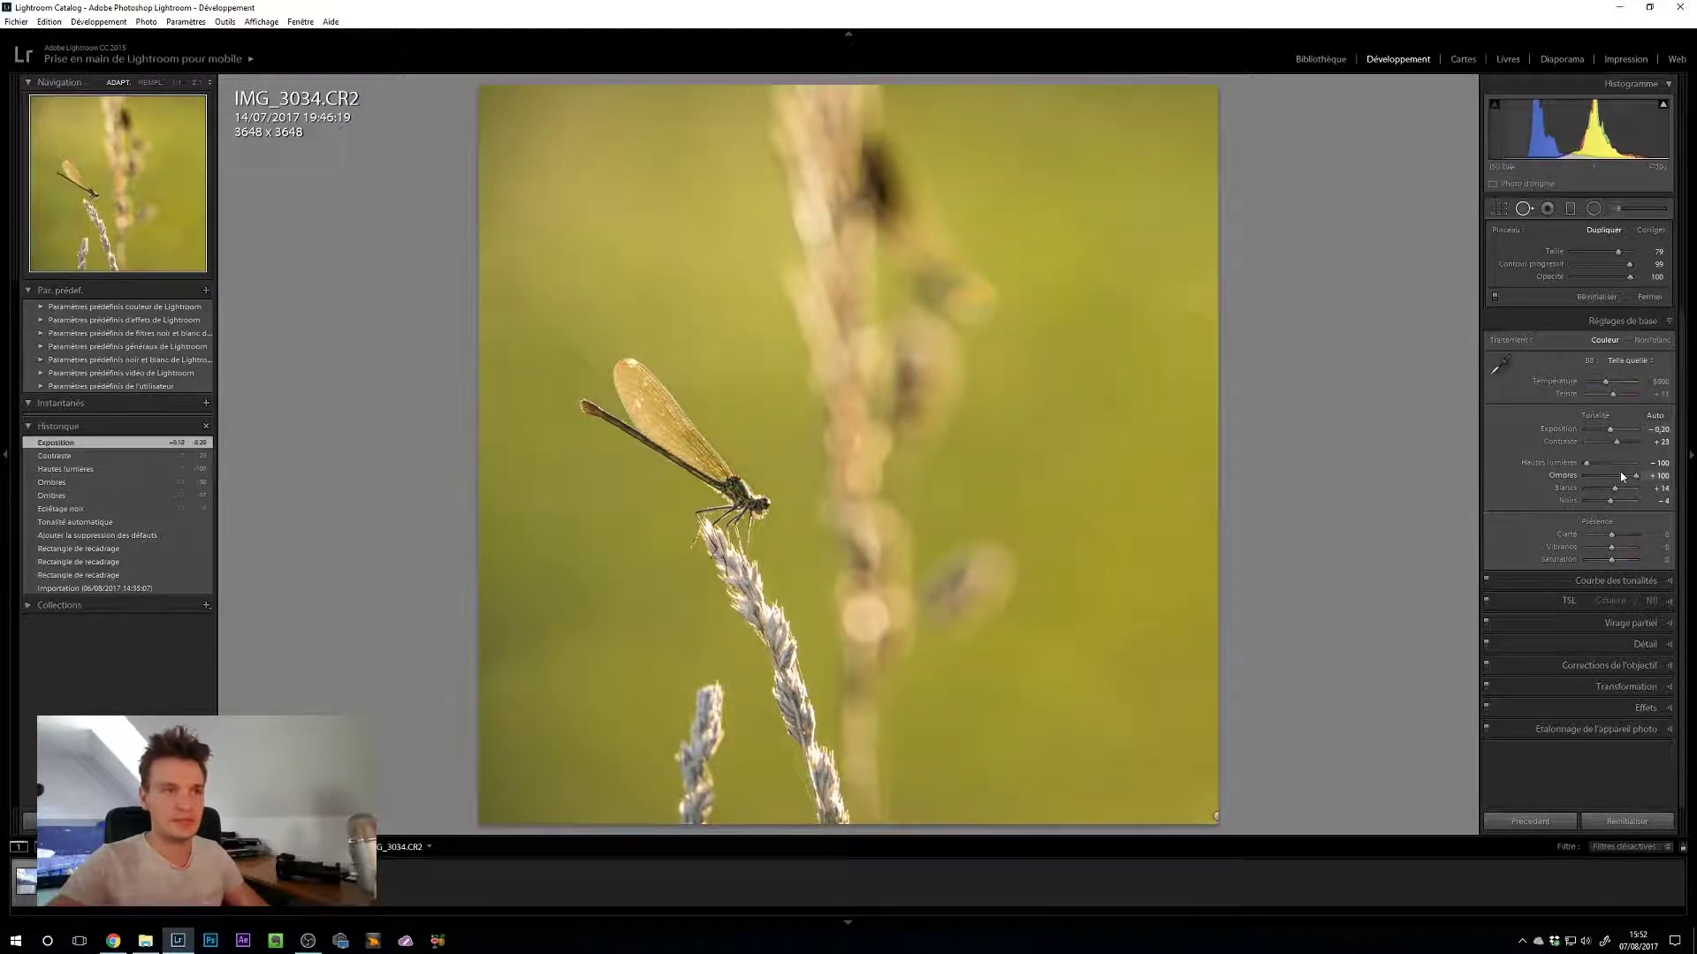
double_click(1555, 431)
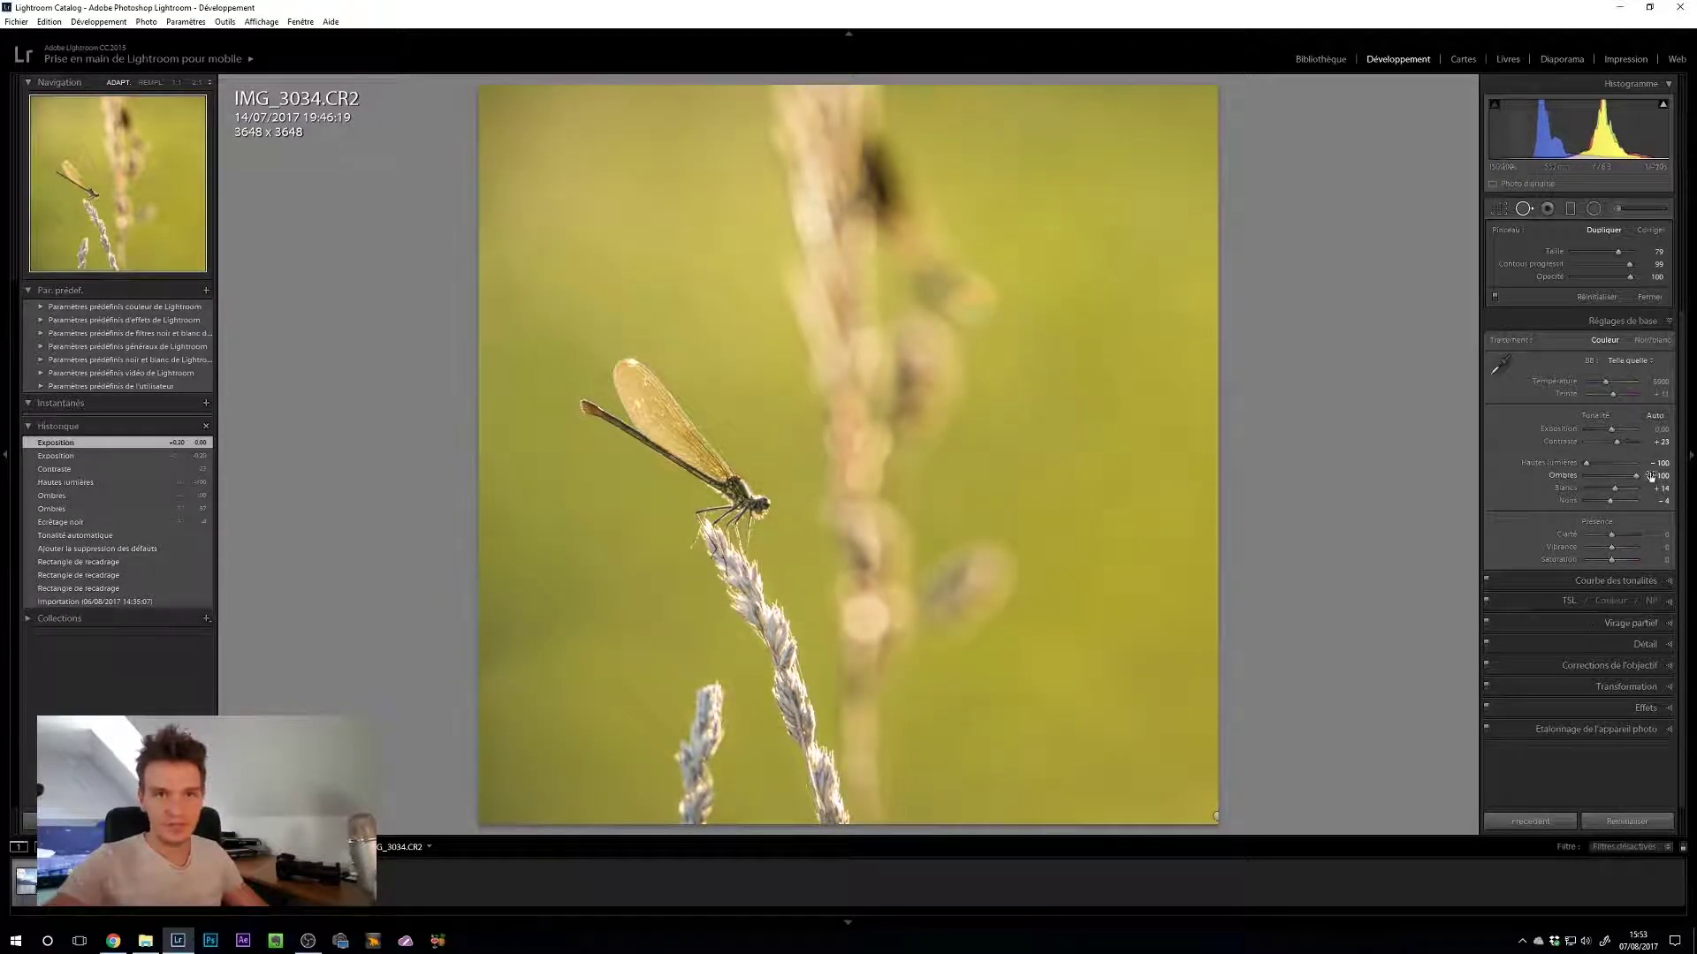
left_click_drag(1613, 489, 1631, 536)
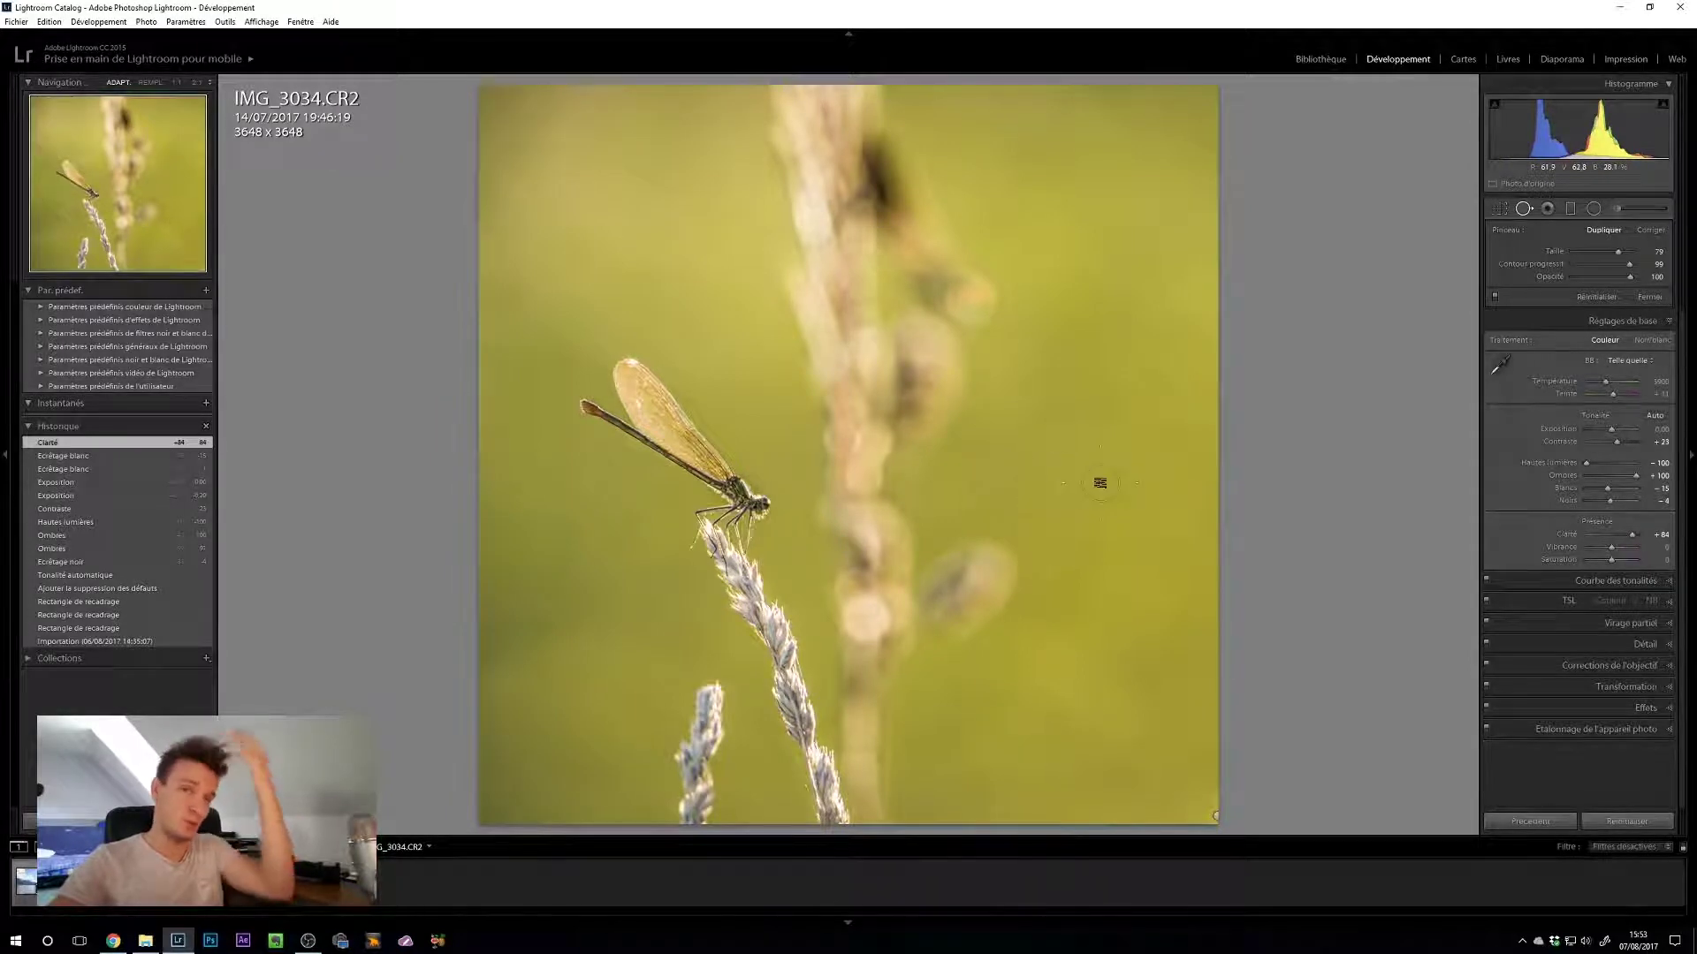
Step: Add a vertical graduated filter running from the photo's left side across to just past the damselfly
left_click(1571, 208)
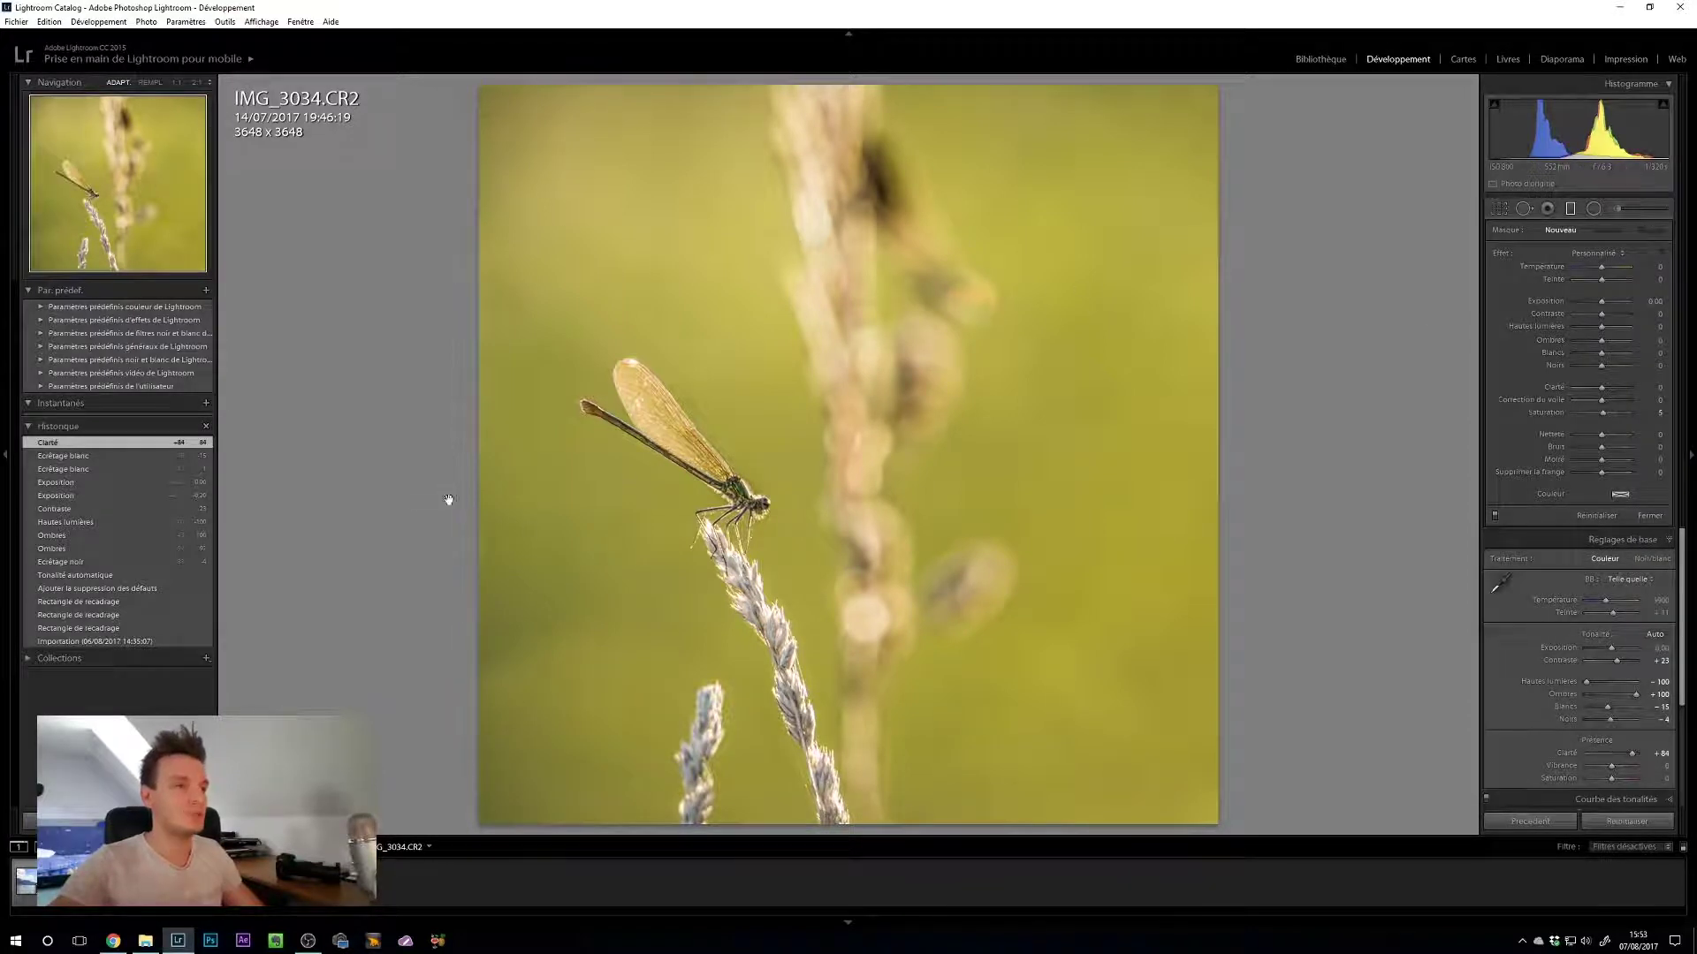
left_click_drag(407, 491, 744, 489)
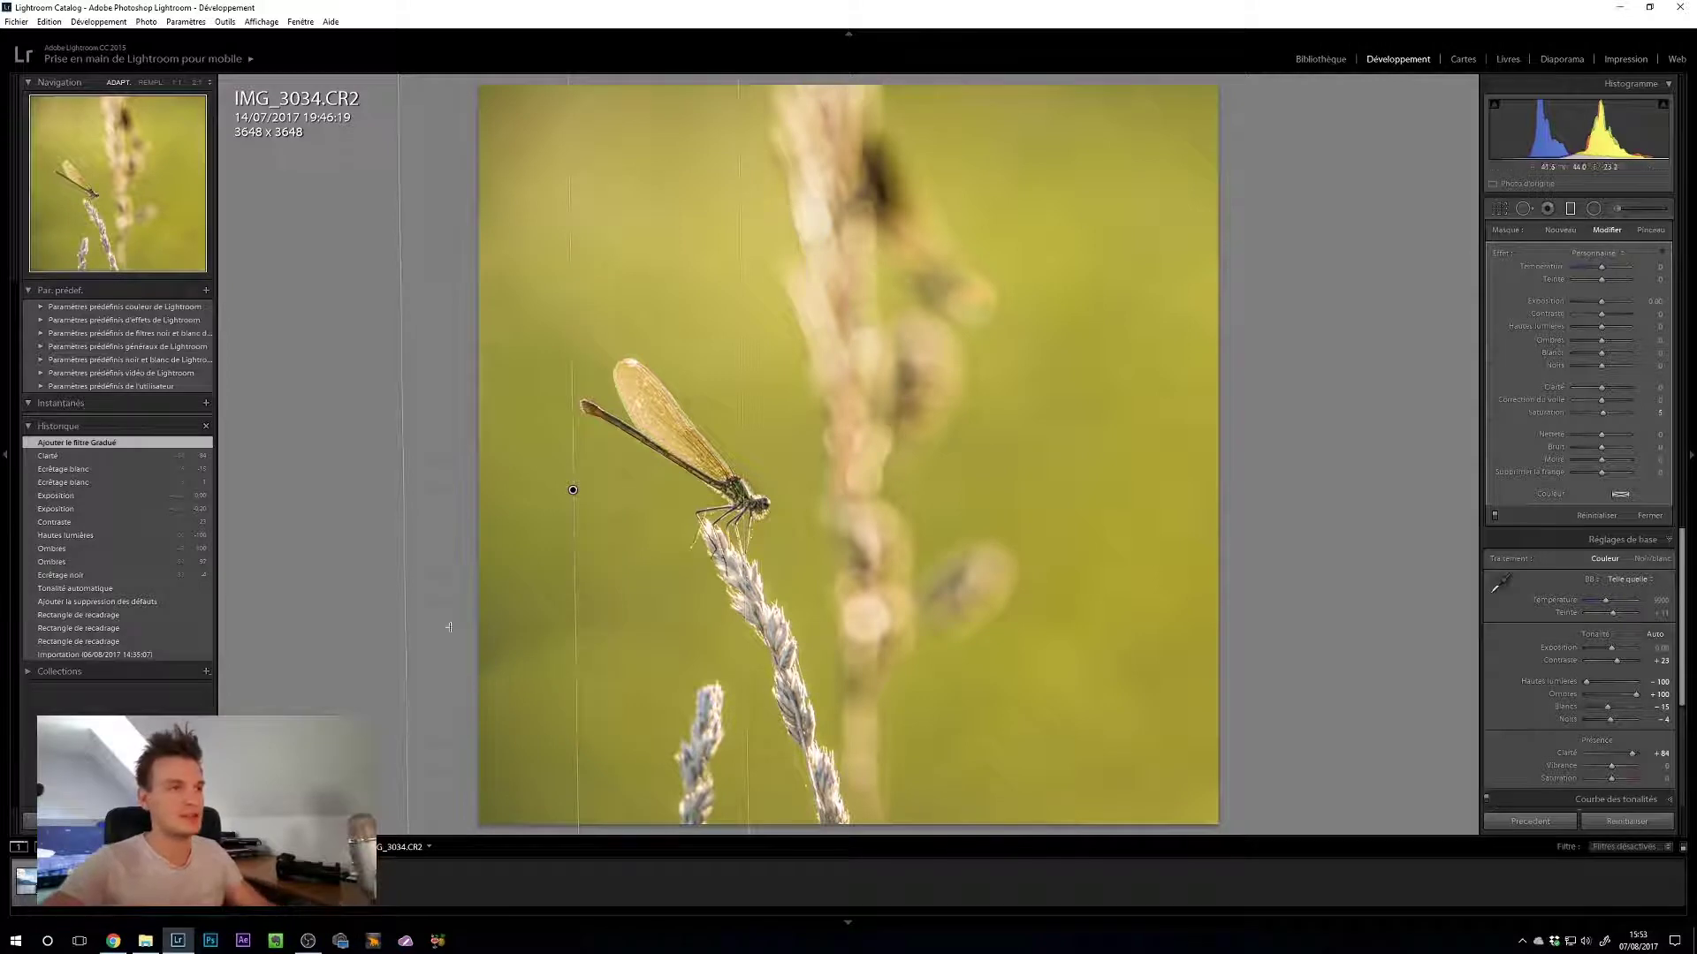
left_click_drag(756, 444, 795, 477)
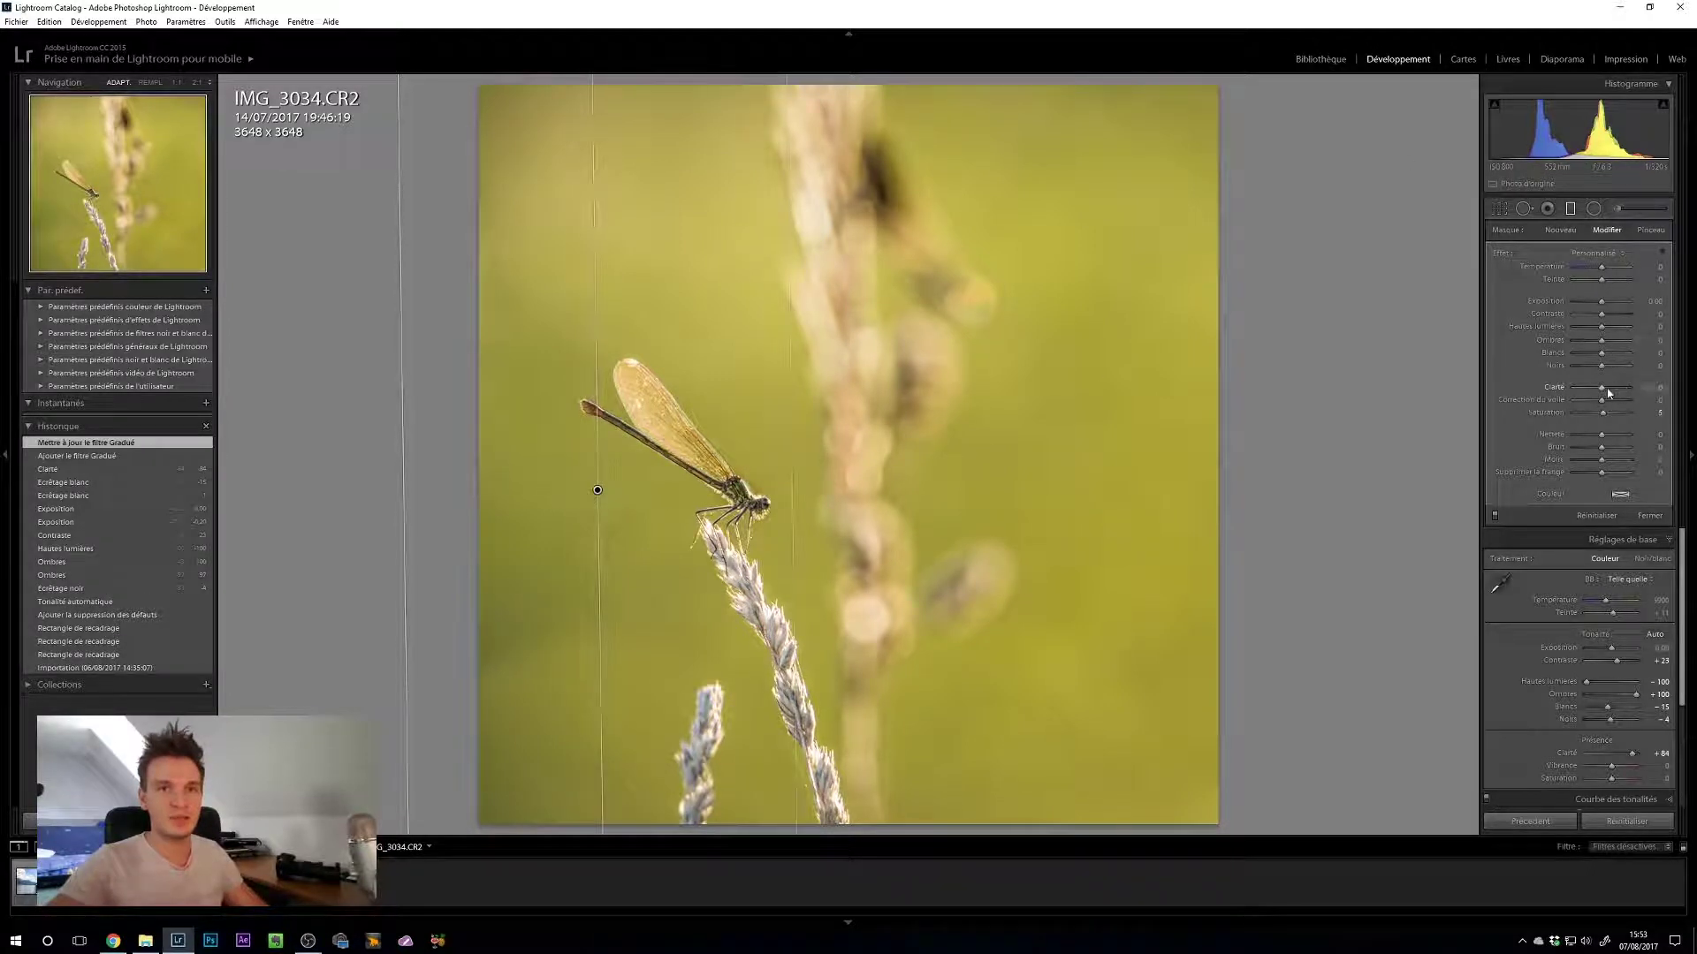
Step: Set the graduated filter's clarity to 100 and contrast to 93, and extend its gradient slightly farther right
left_click_drag(1634, 393, 1634, 391)
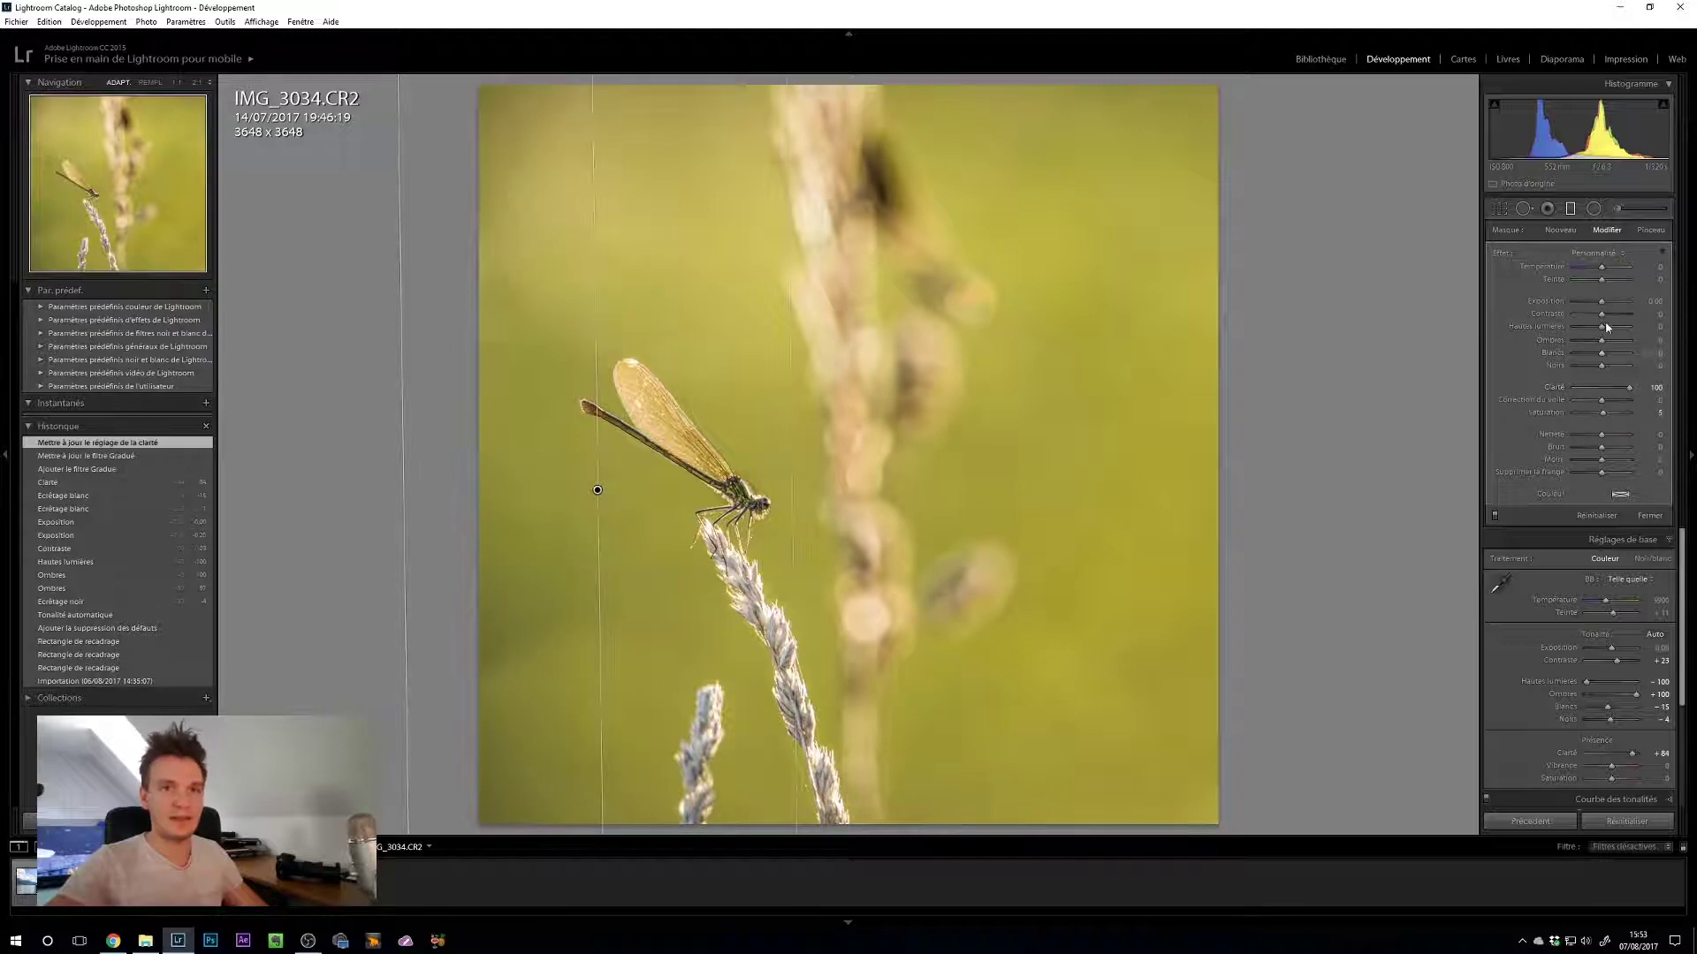
left_click_drag(1619, 319, 1627, 322)
left_click_drag(793, 419, 824, 426)
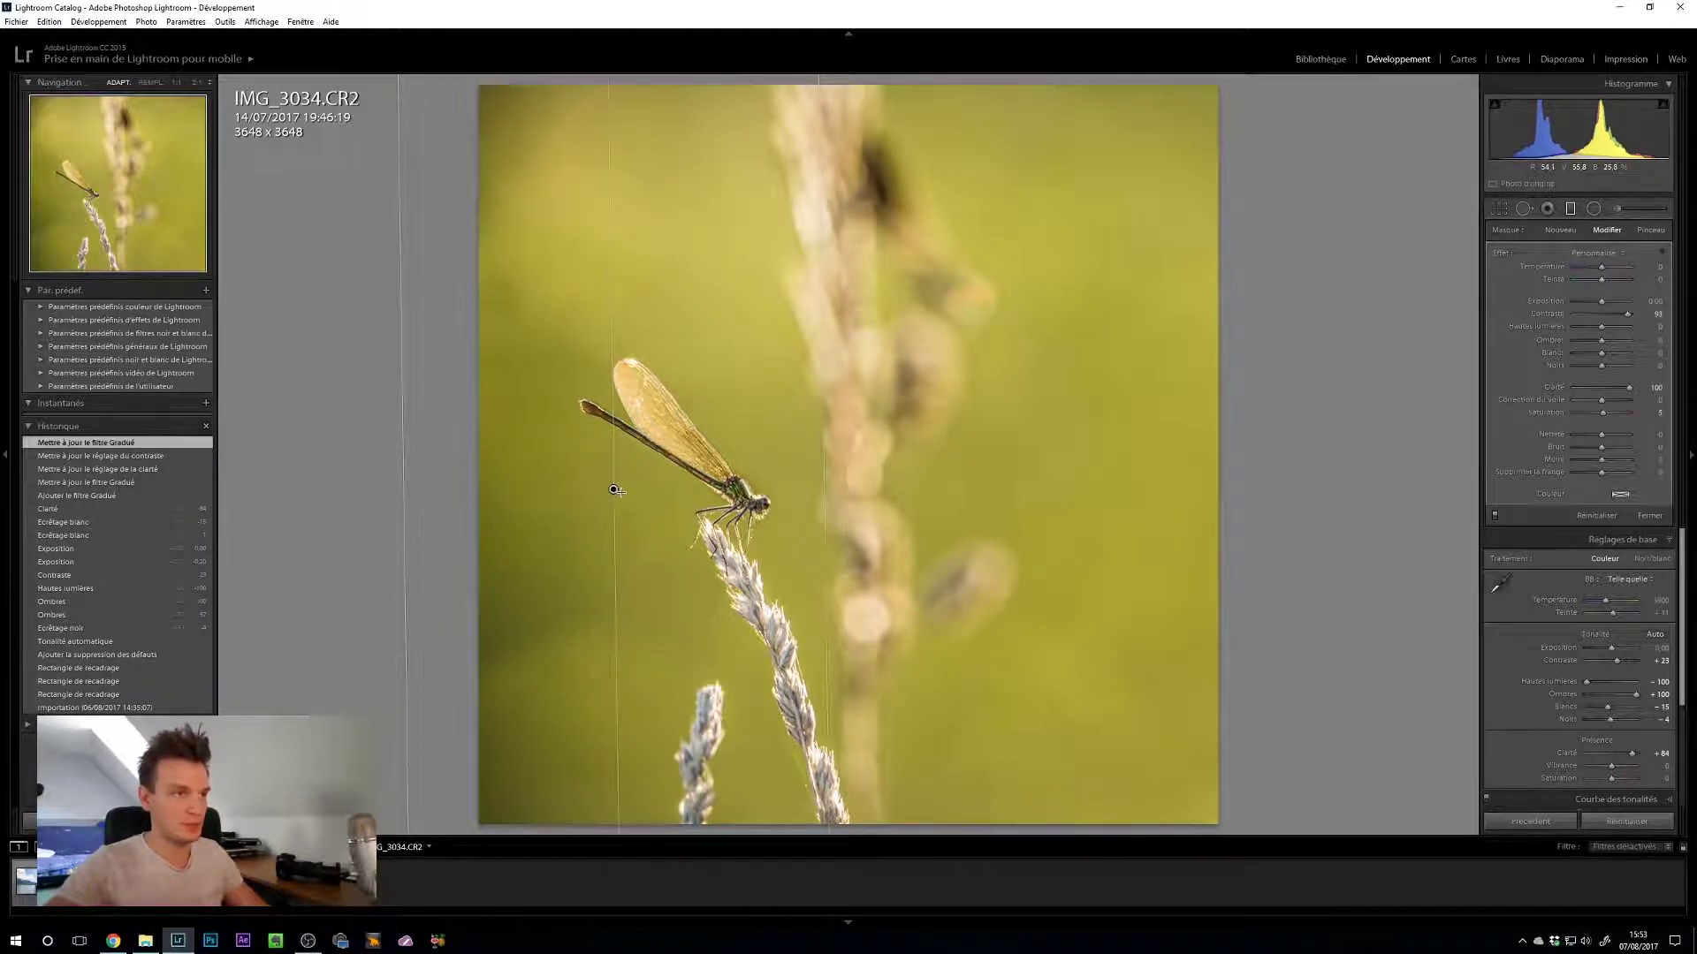
Step: Move the graduated filter slightly farther across the damselfly and set its contrast to 100 and exposure to -0.19
left_click(614, 490)
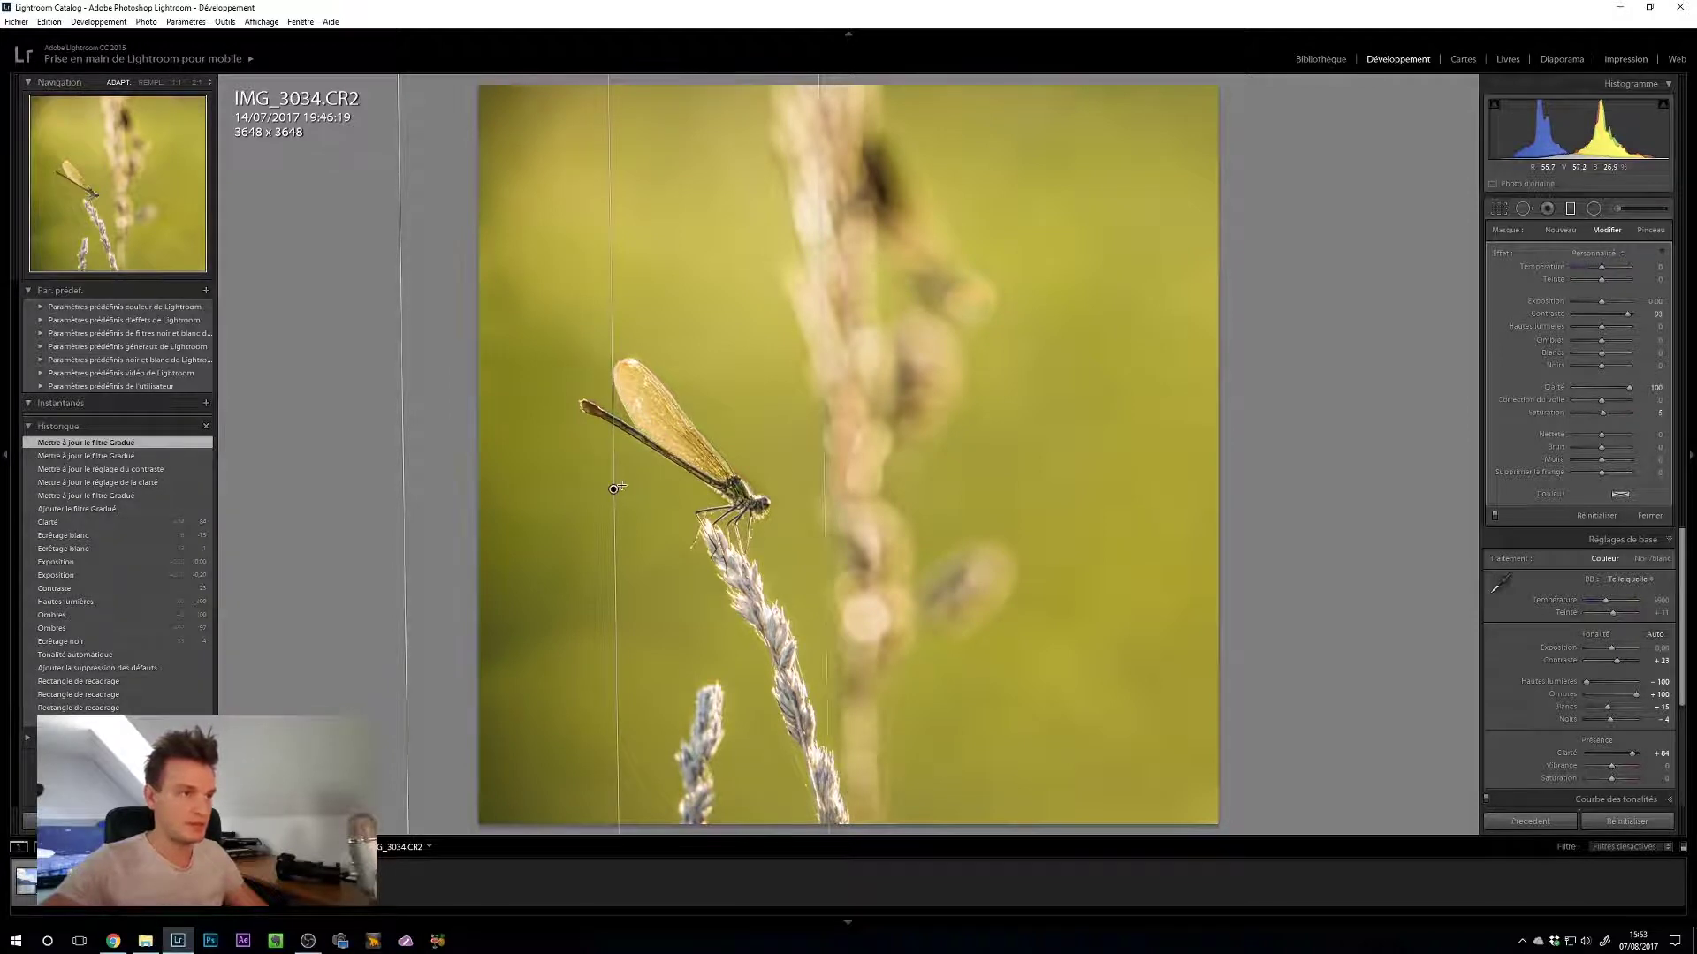
left_click_drag(614, 488, 649, 489)
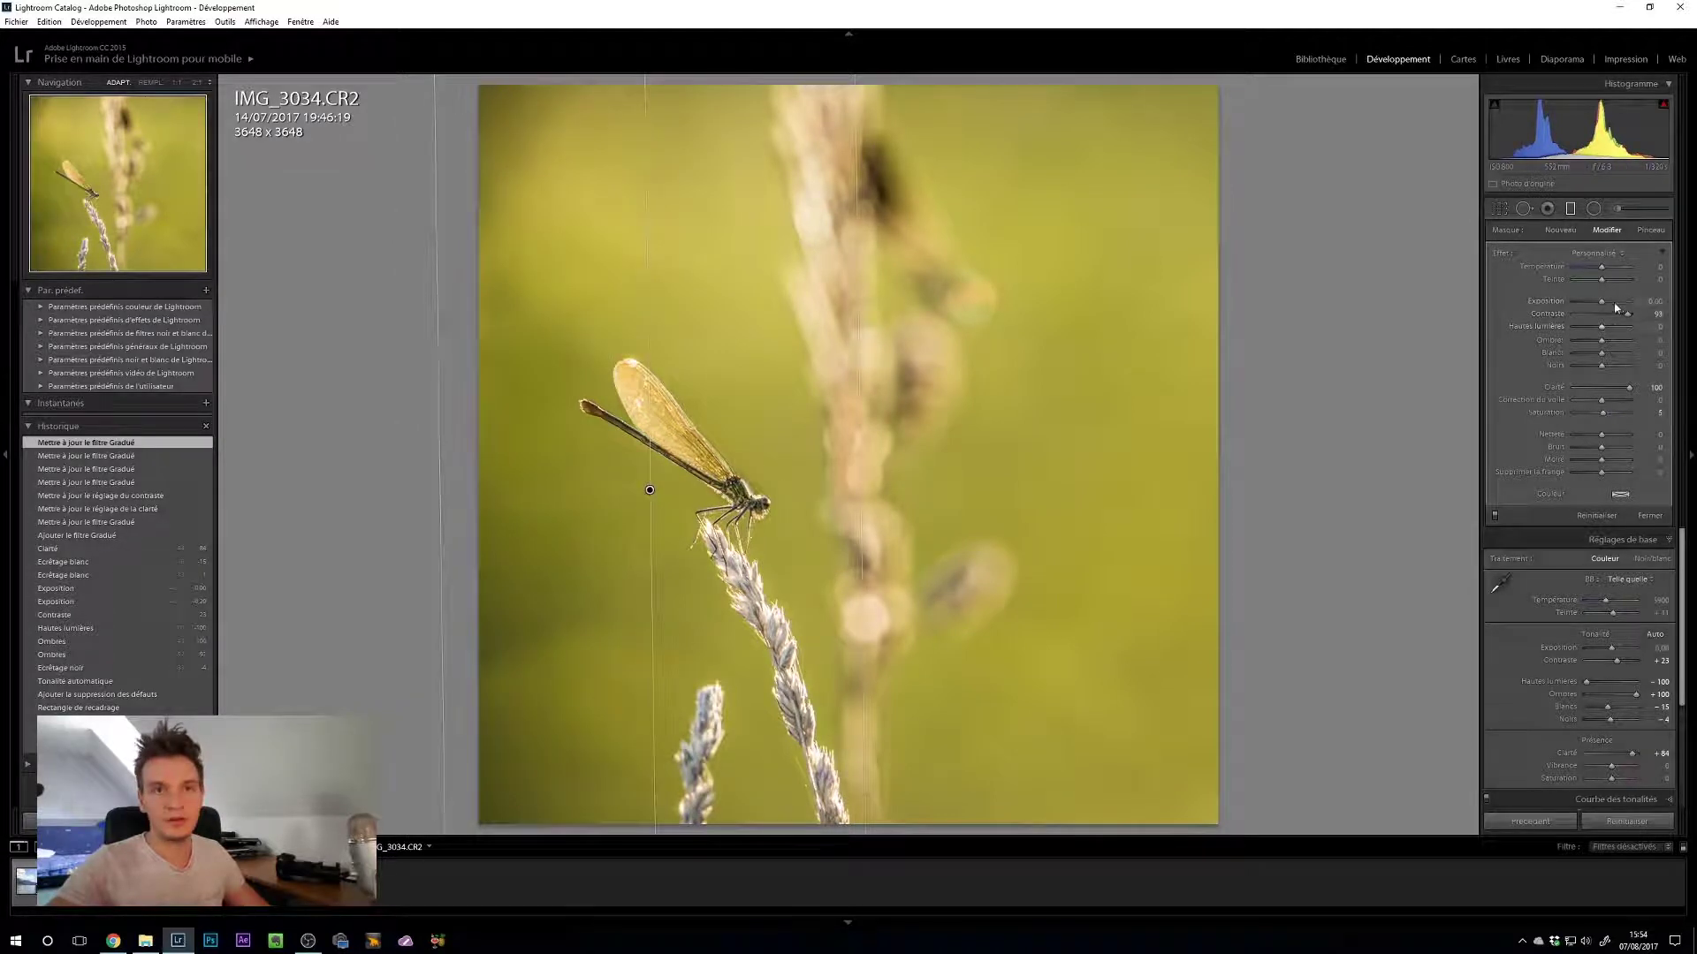
left_click_drag(1612, 305, 1612, 306)
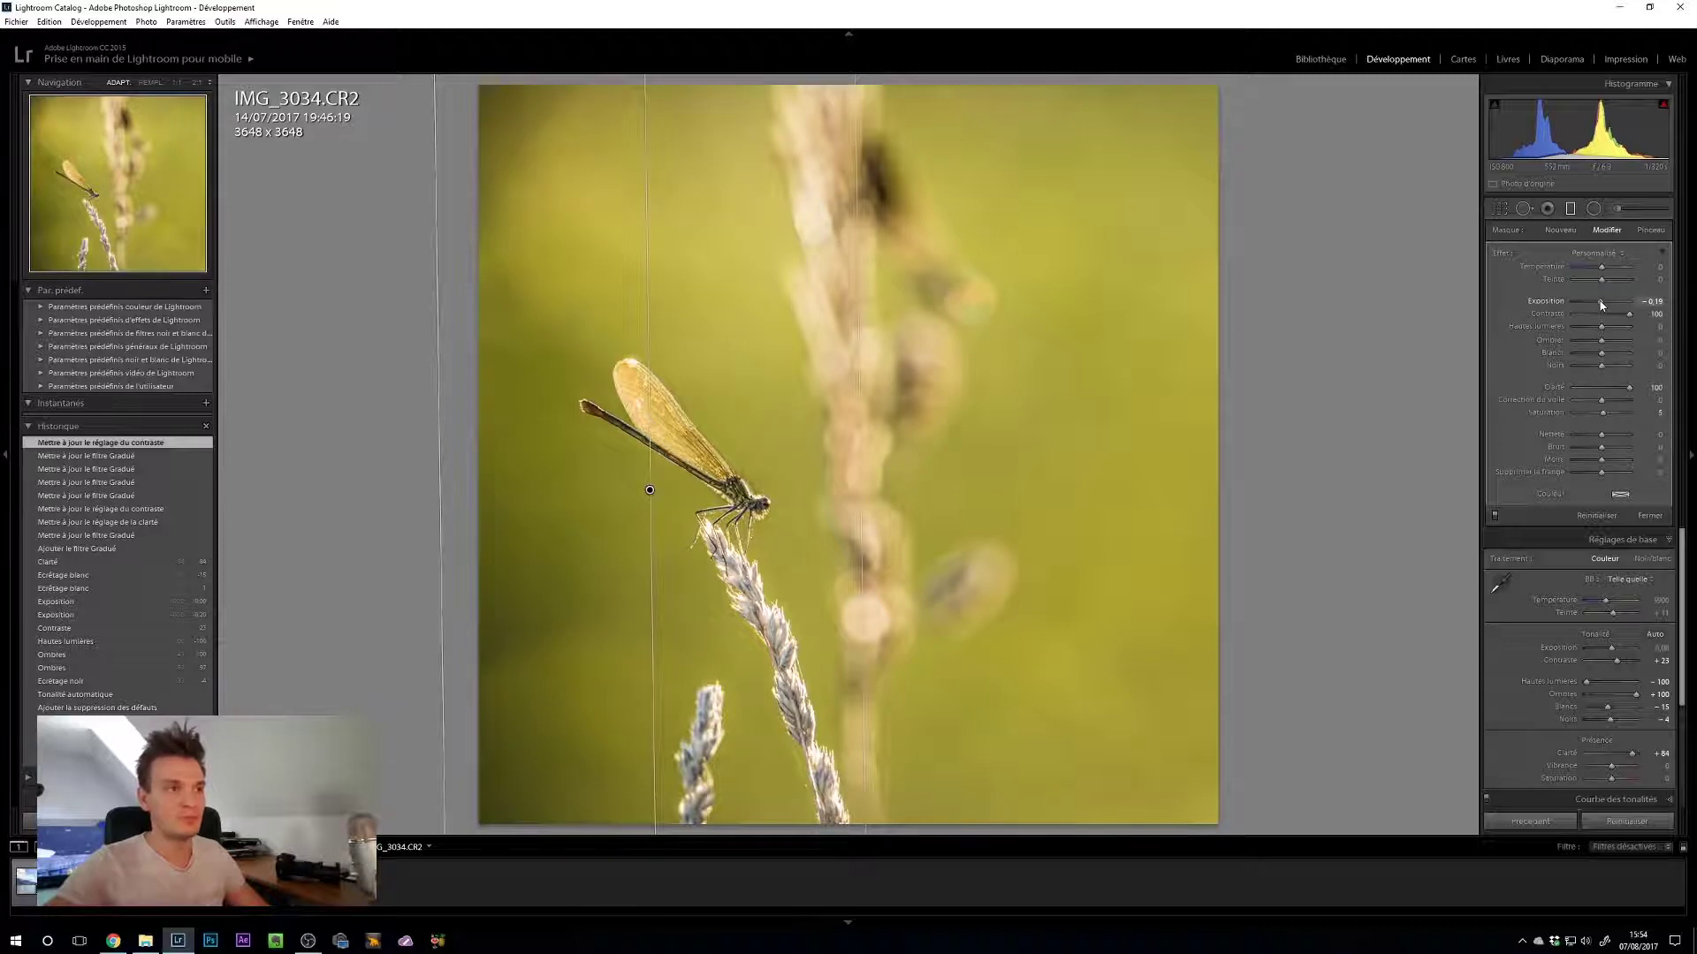
left_click(1601, 305)
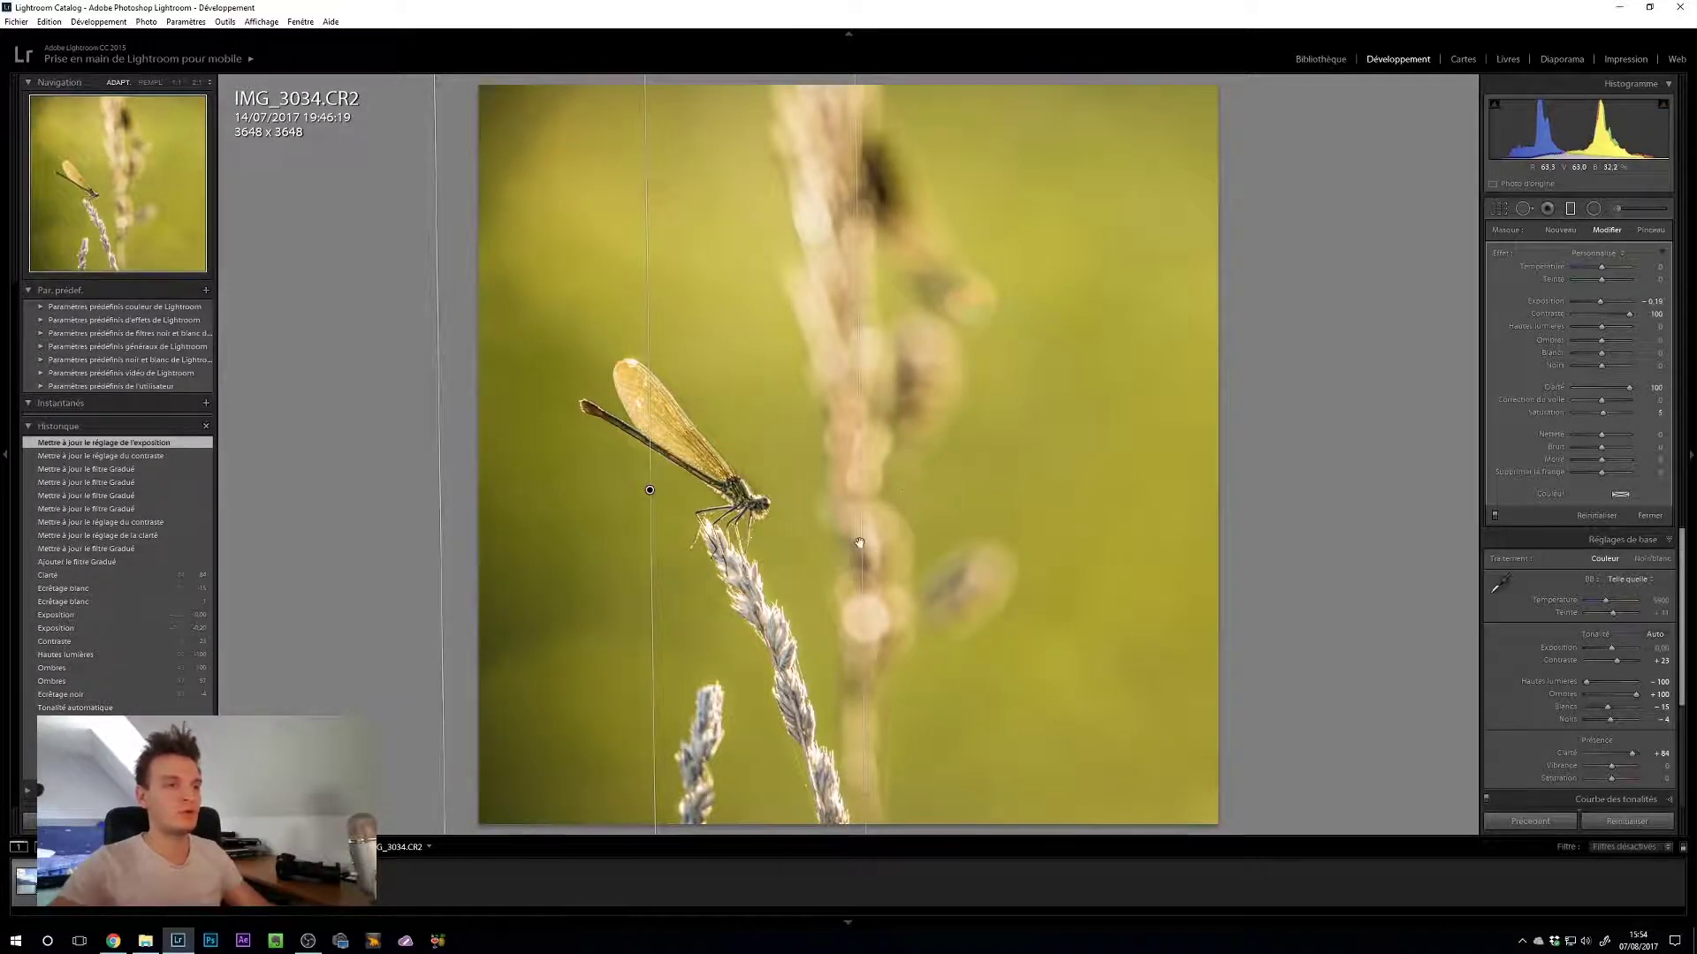
Step: Duplicate the graduated filter and place the copy over the right-hand part of the photo, beyond the blurred stem
right_click(651, 490)
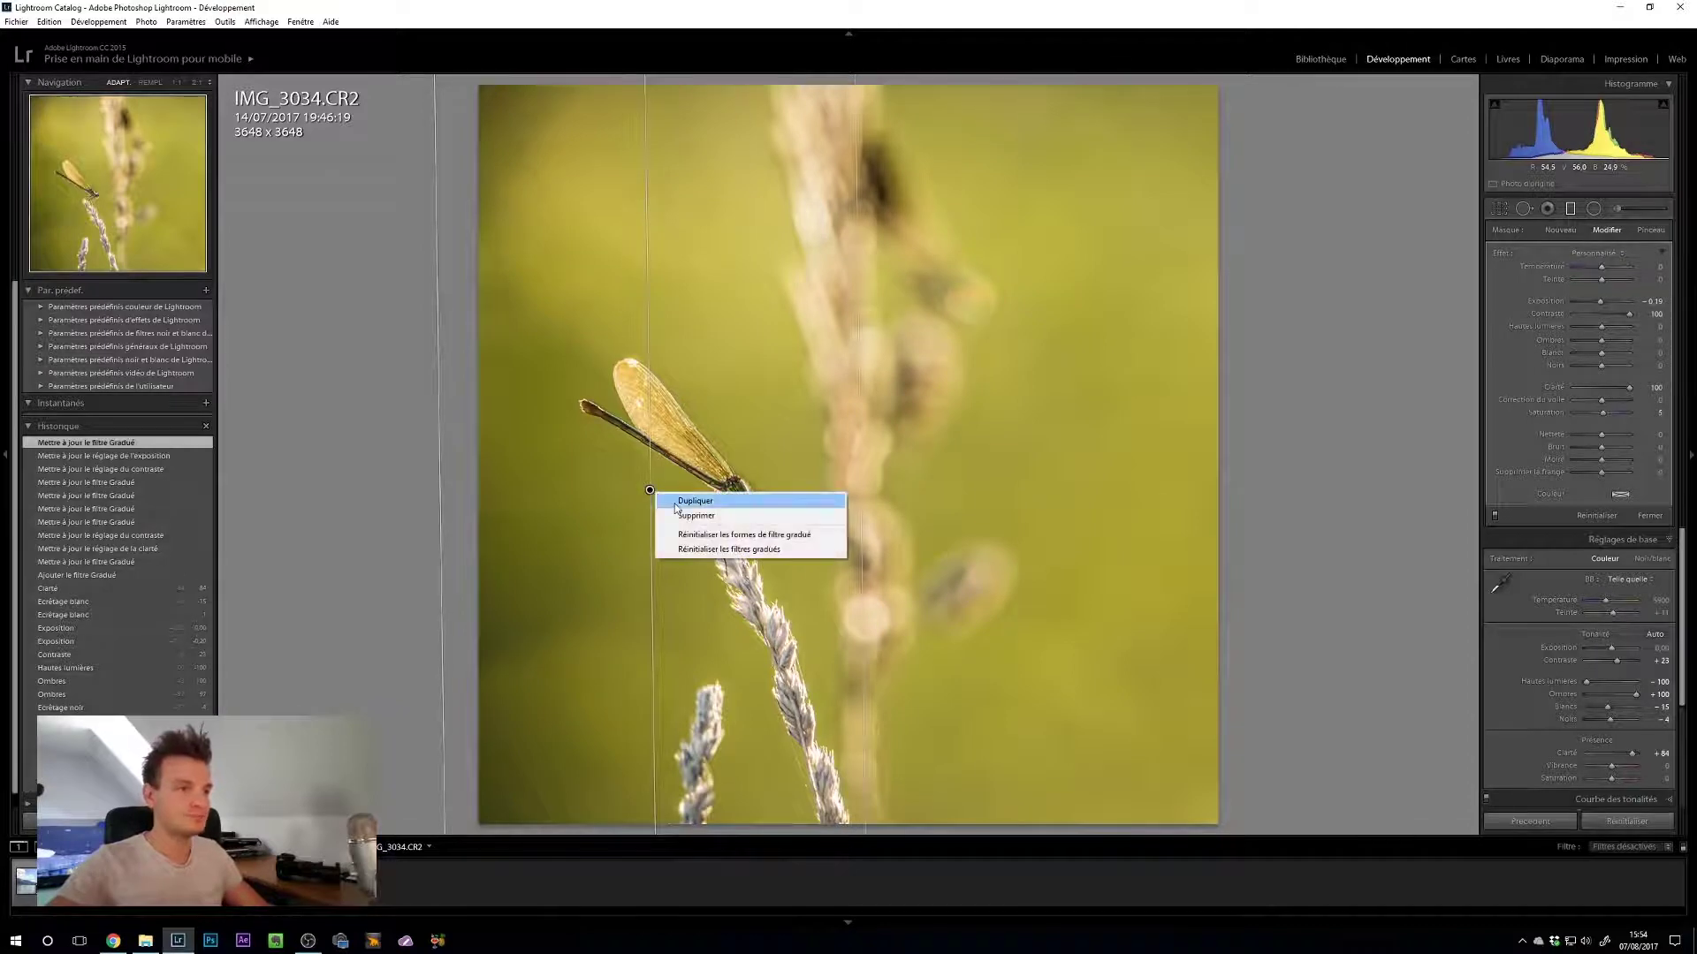
left_click(676, 496)
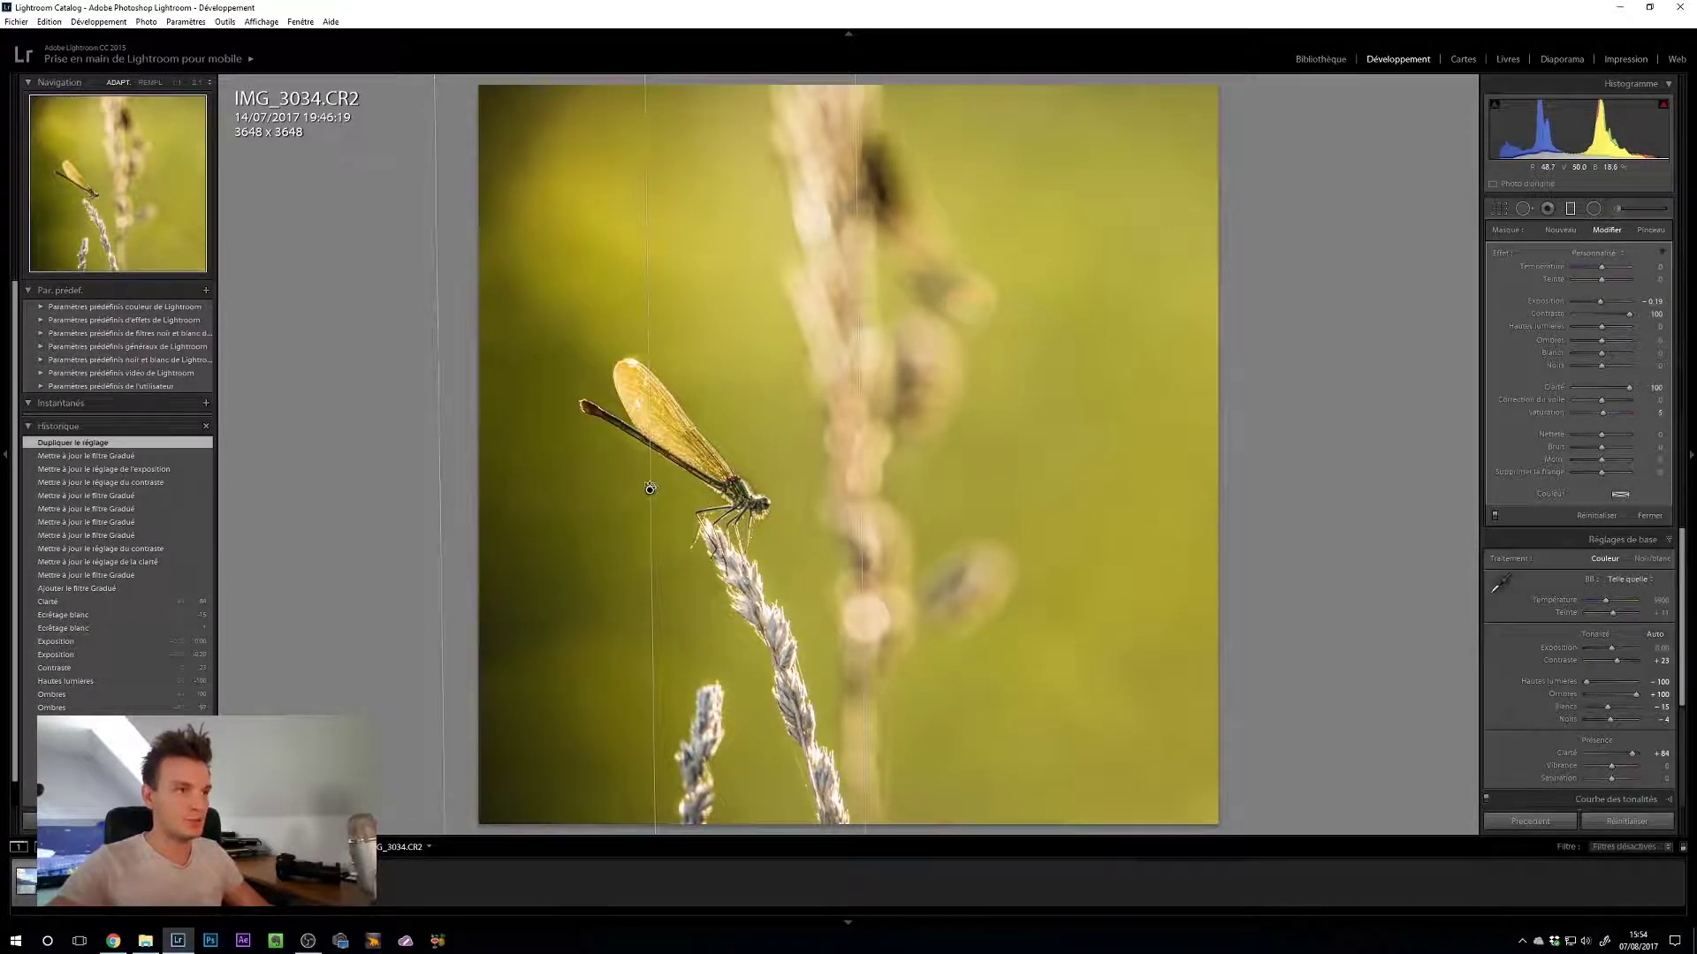
left_click_drag(651, 488, 619, 521)
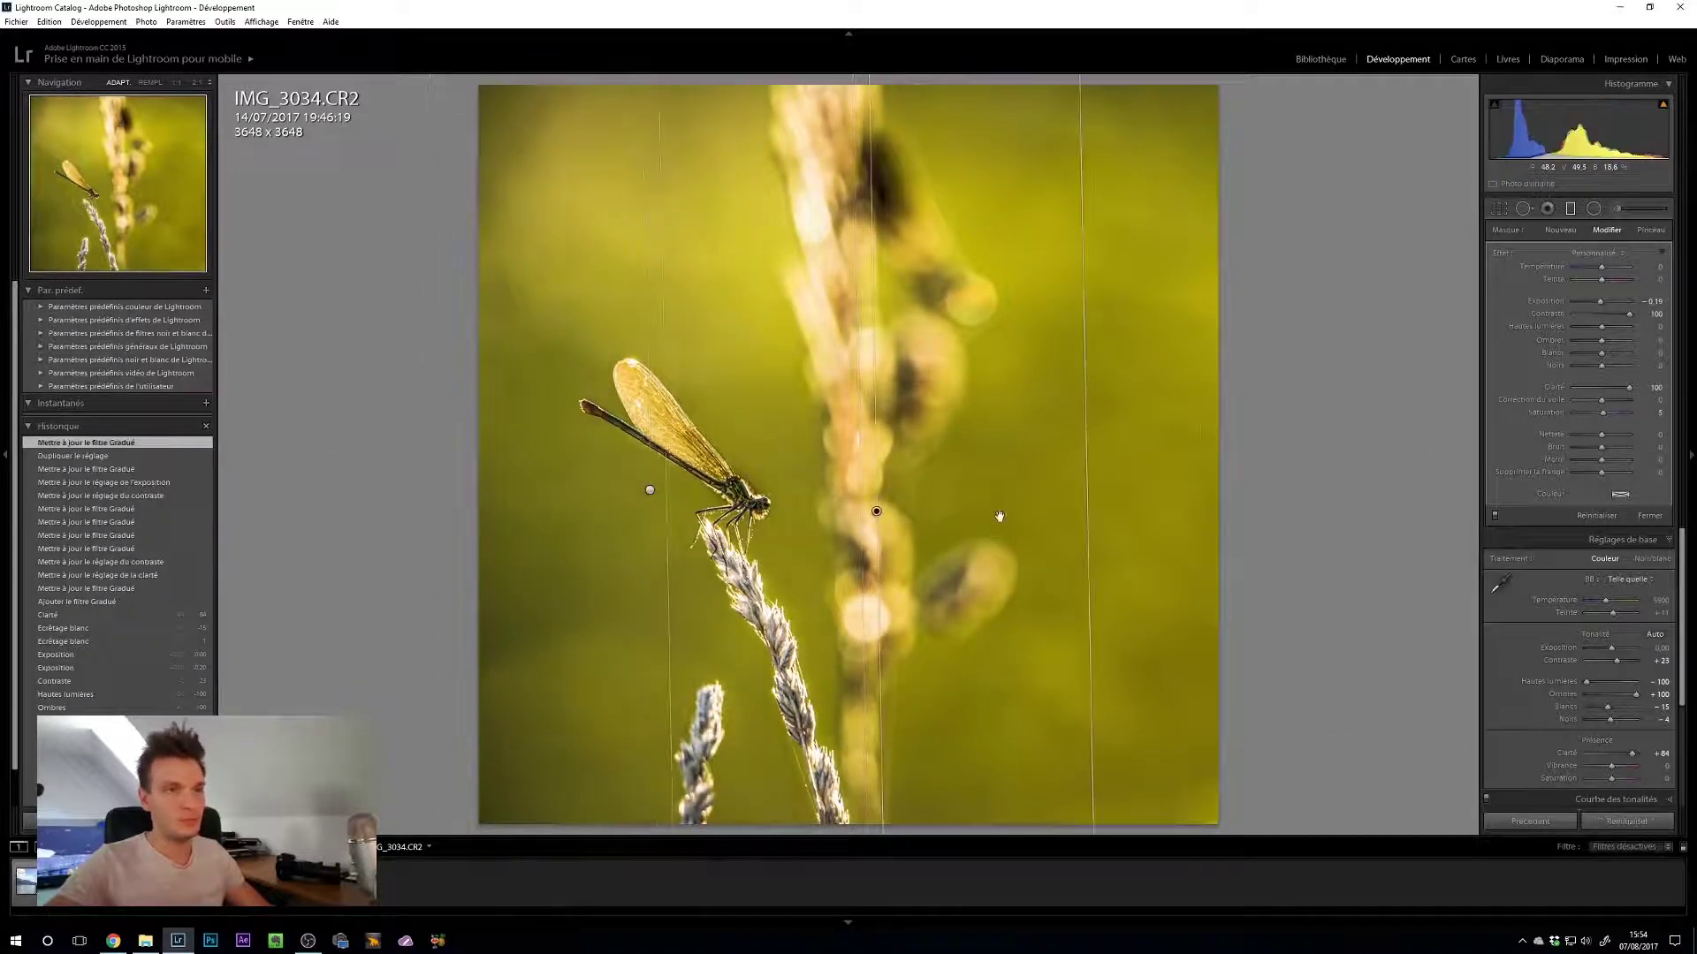
mouse_move(996, 518)
left_mouse_down()
mouse_move(1090, 504)
mouse_move(1020, 501)
left_mouse_up()
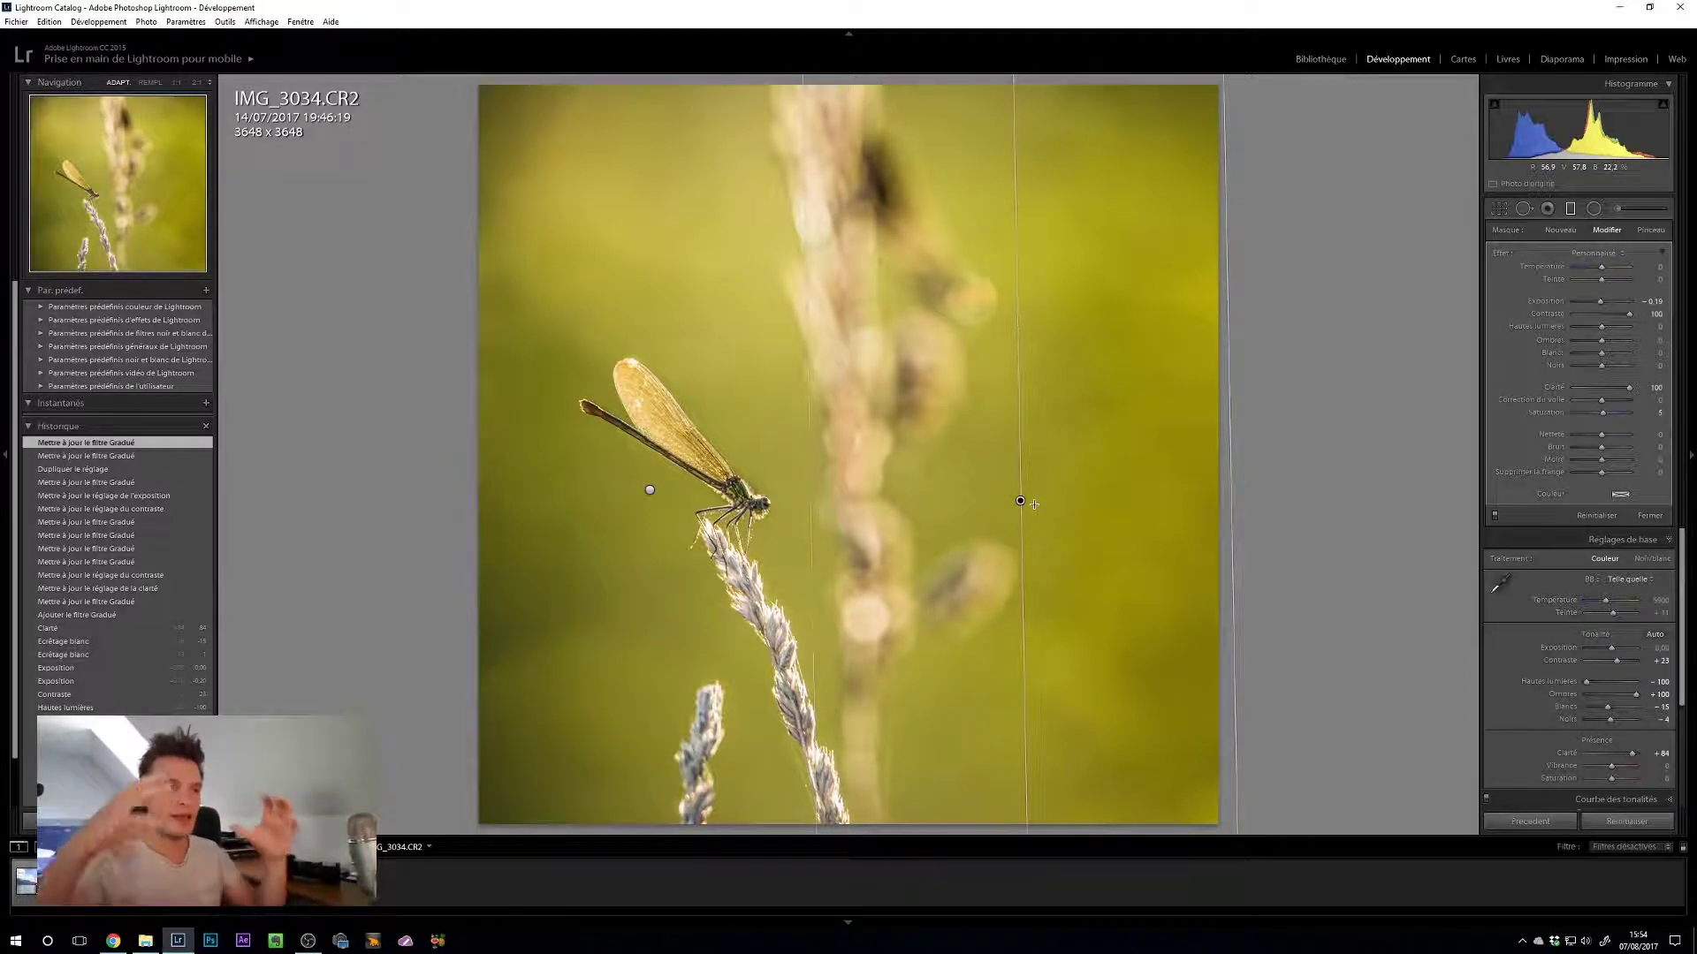
Step: Enable the Tamron lens profile correction and set its vignetting amount to 66
left_click(1559, 230)
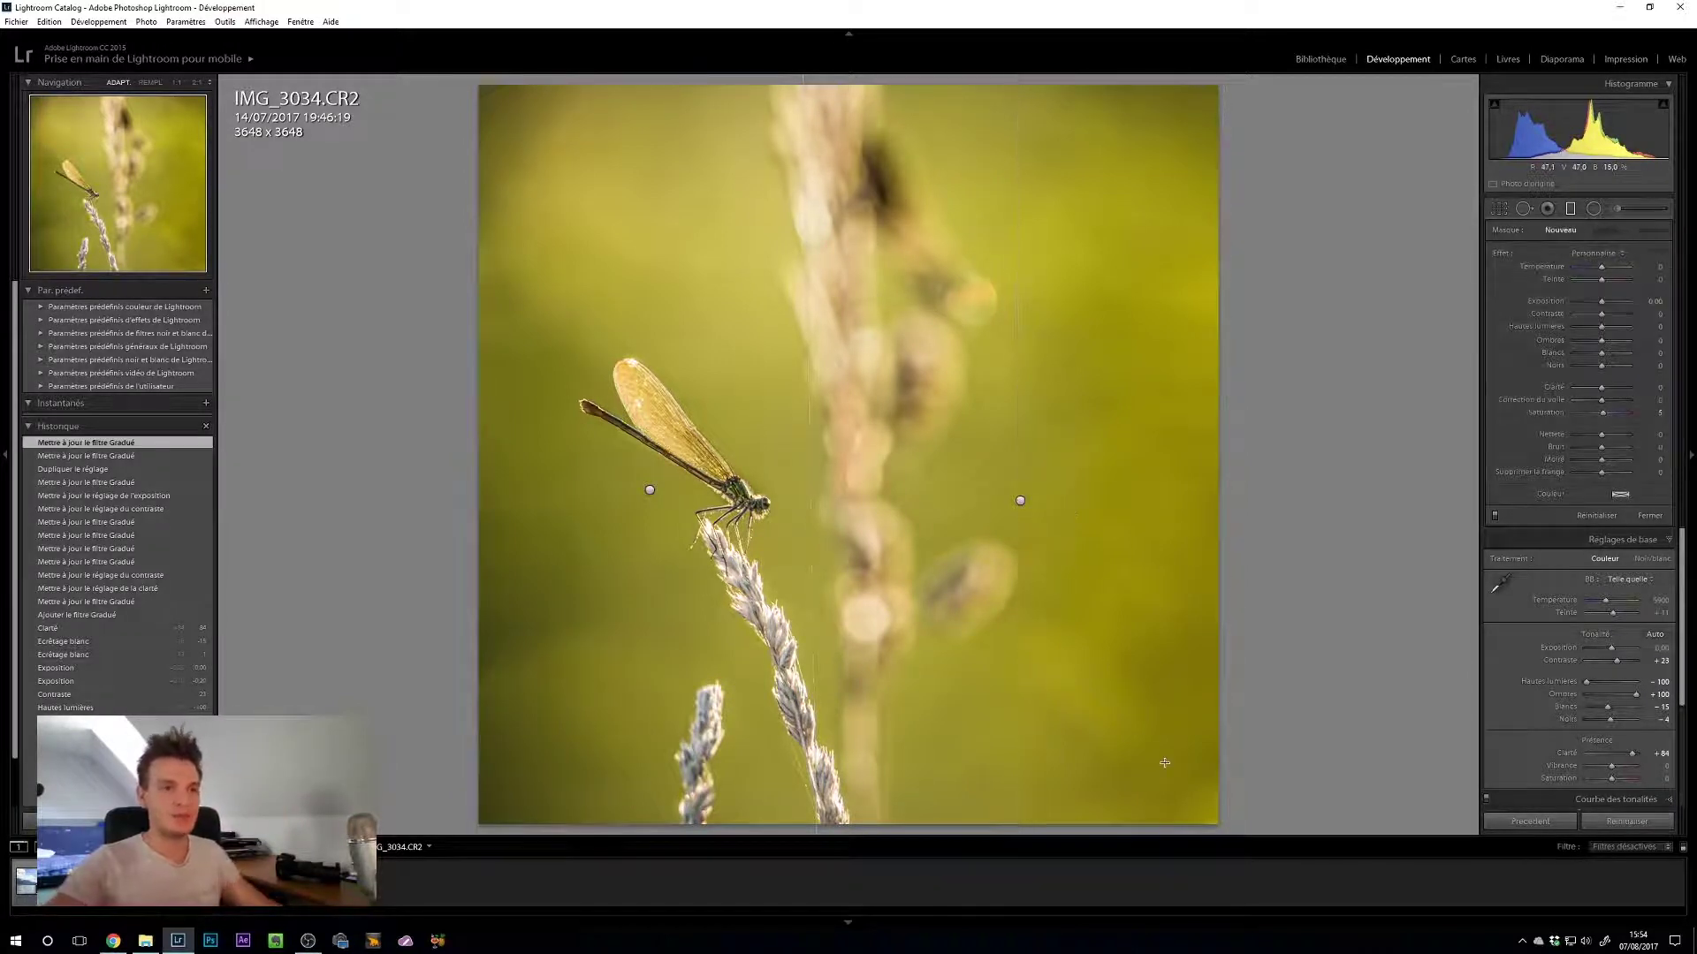
scroll(1615, 243, "down", 2)
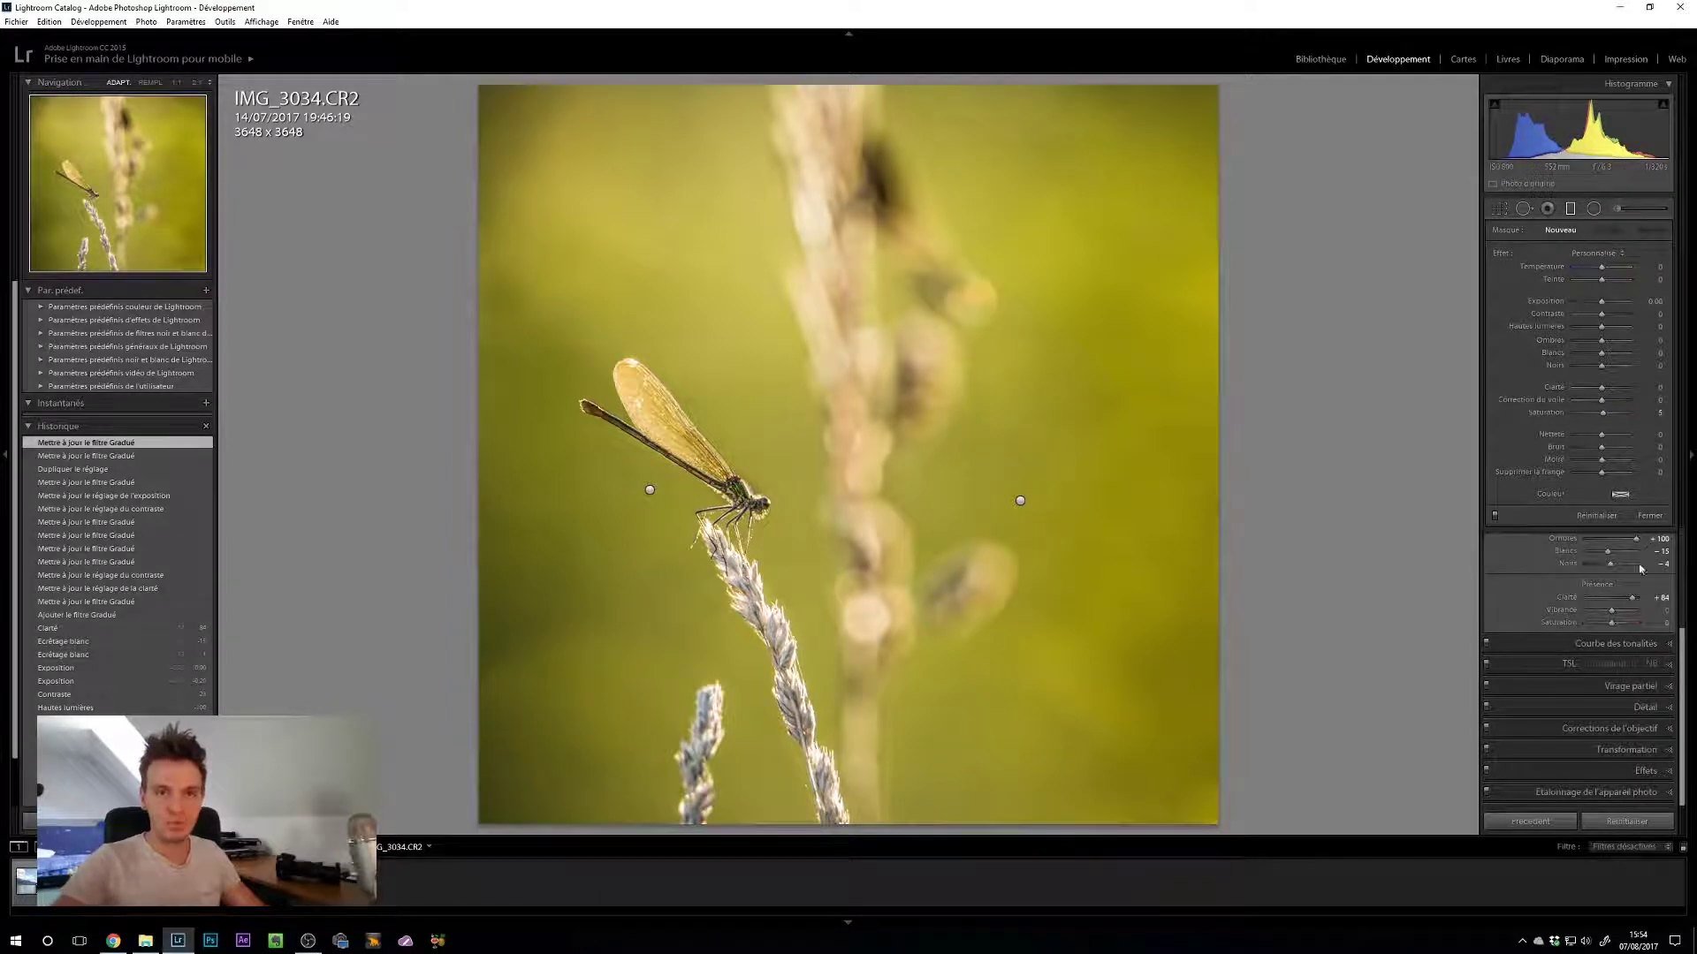
left_click(1642, 708)
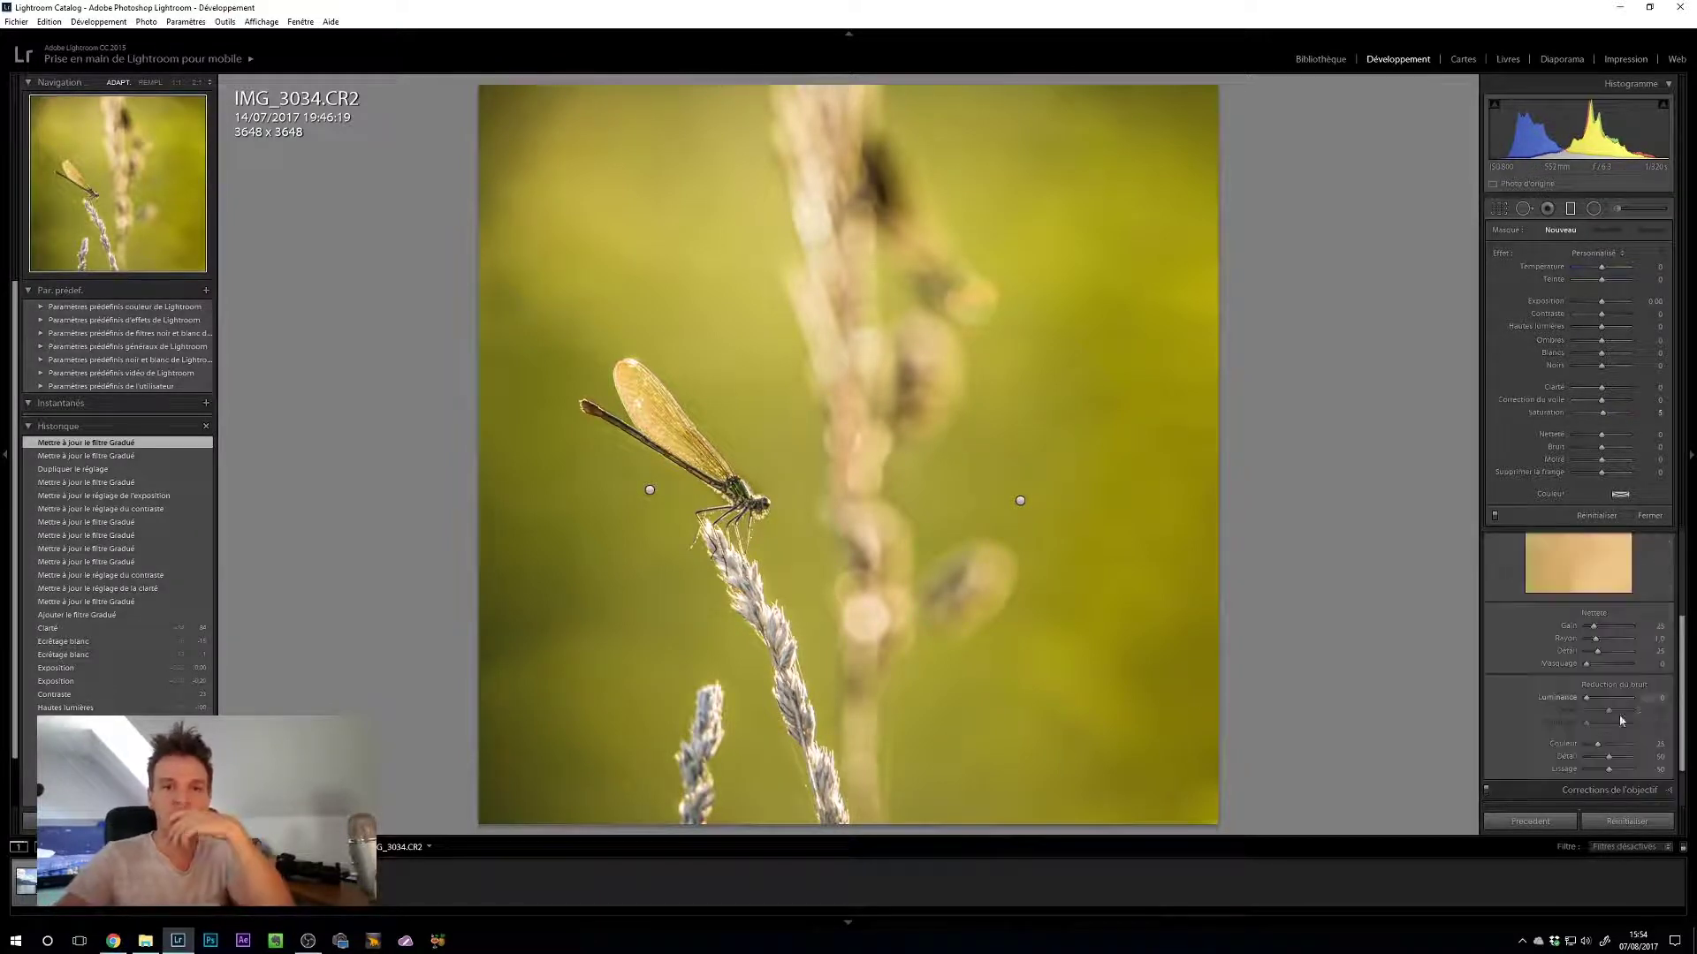
left_click(1616, 751)
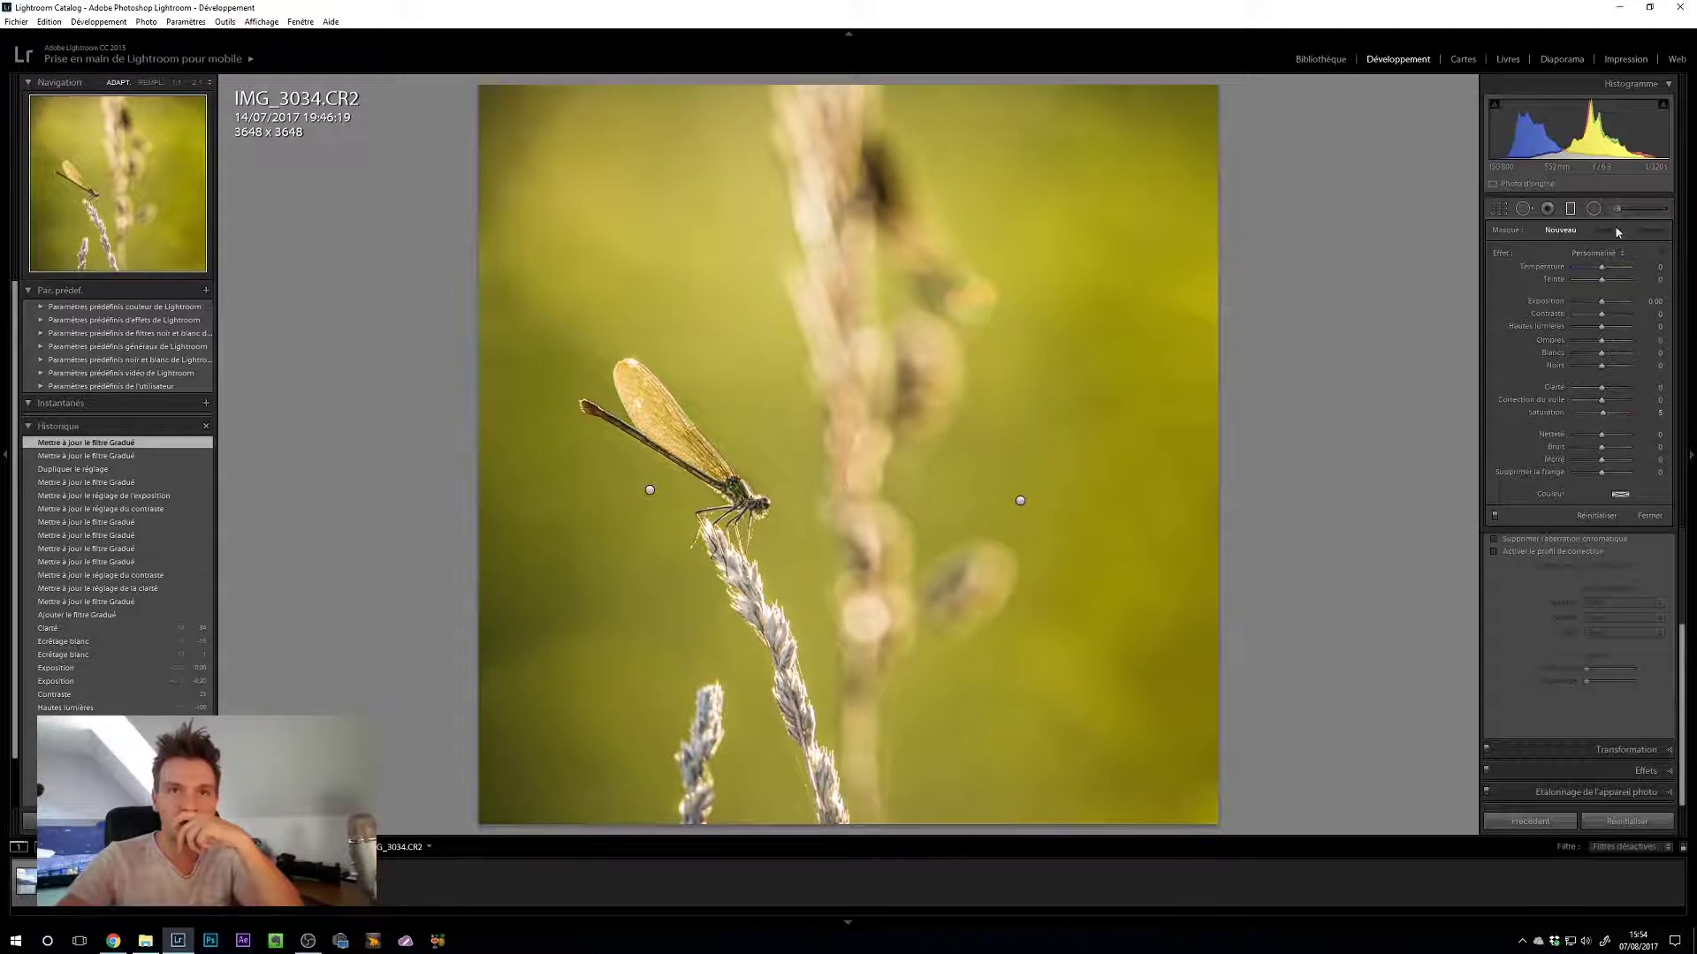
left_click(1502, 553)
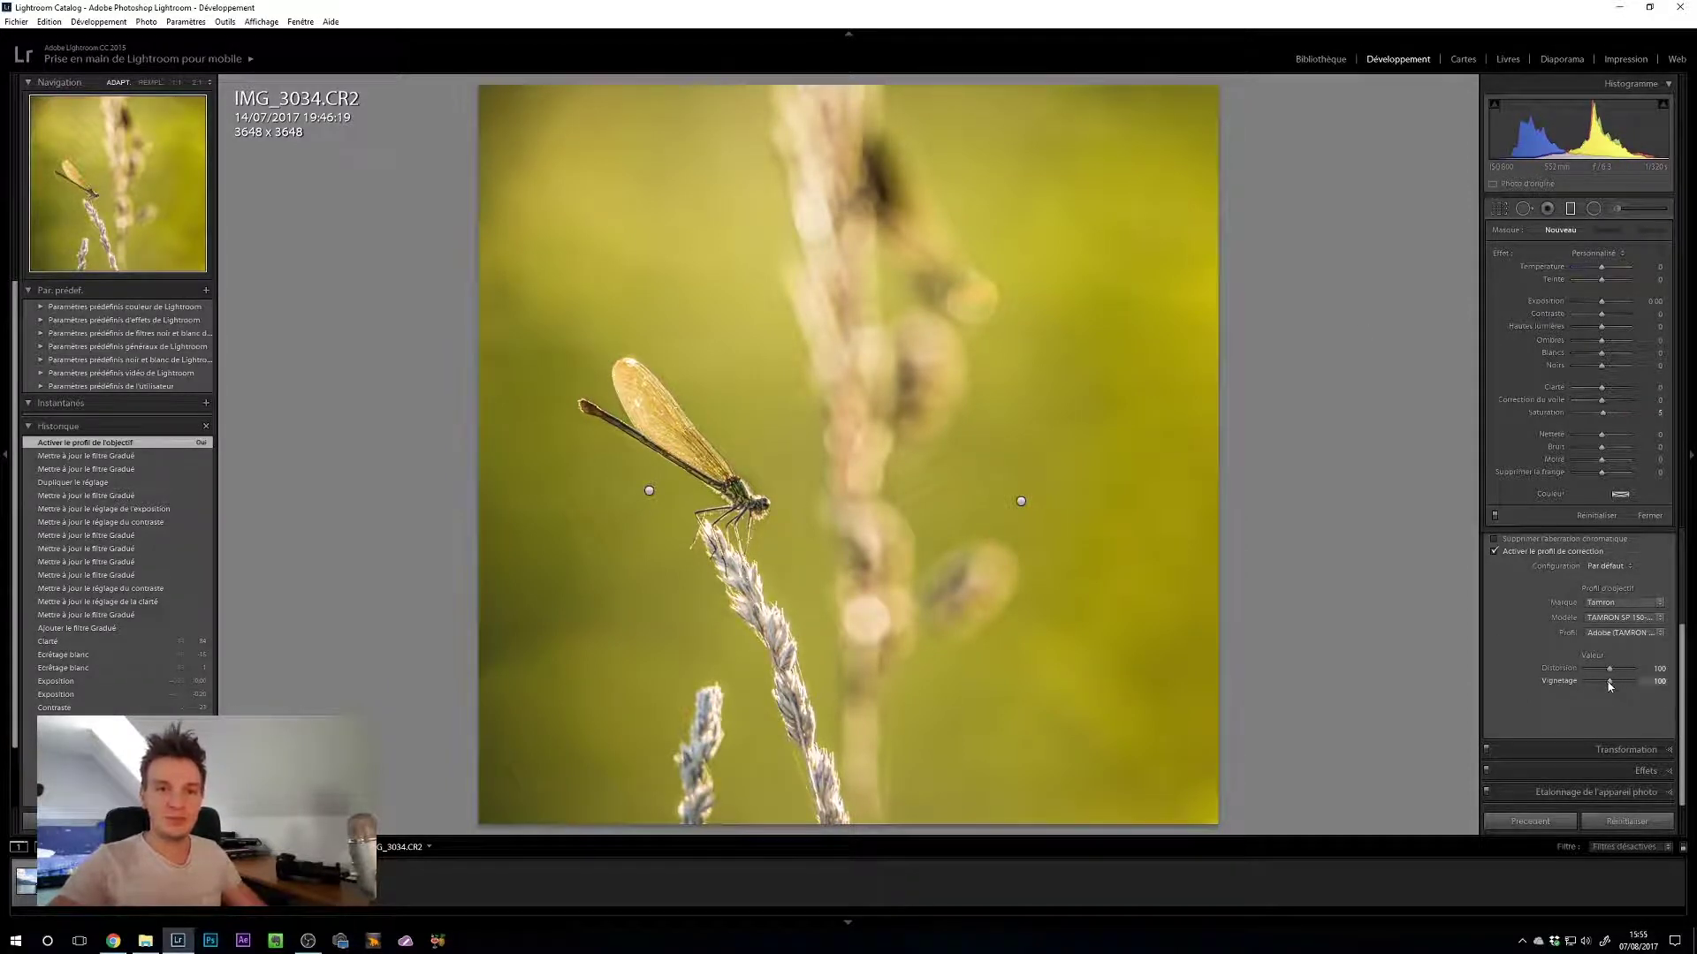
left_click_drag(1609, 683, 1581, 685)
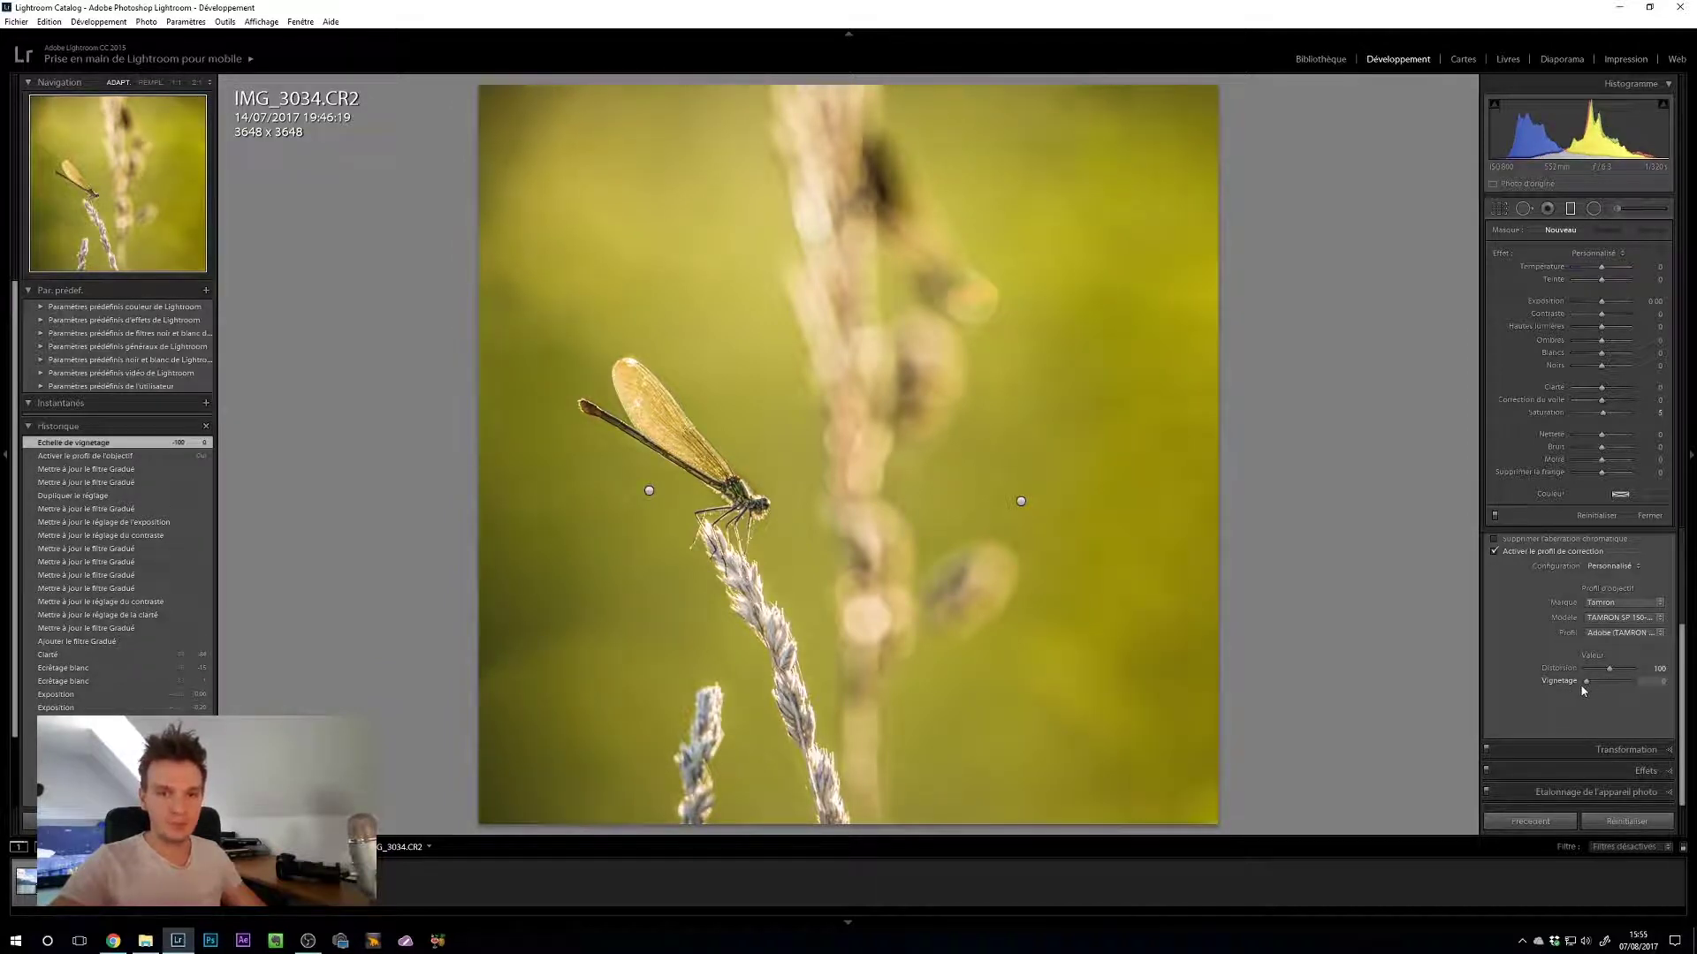
double_click(1582, 688)
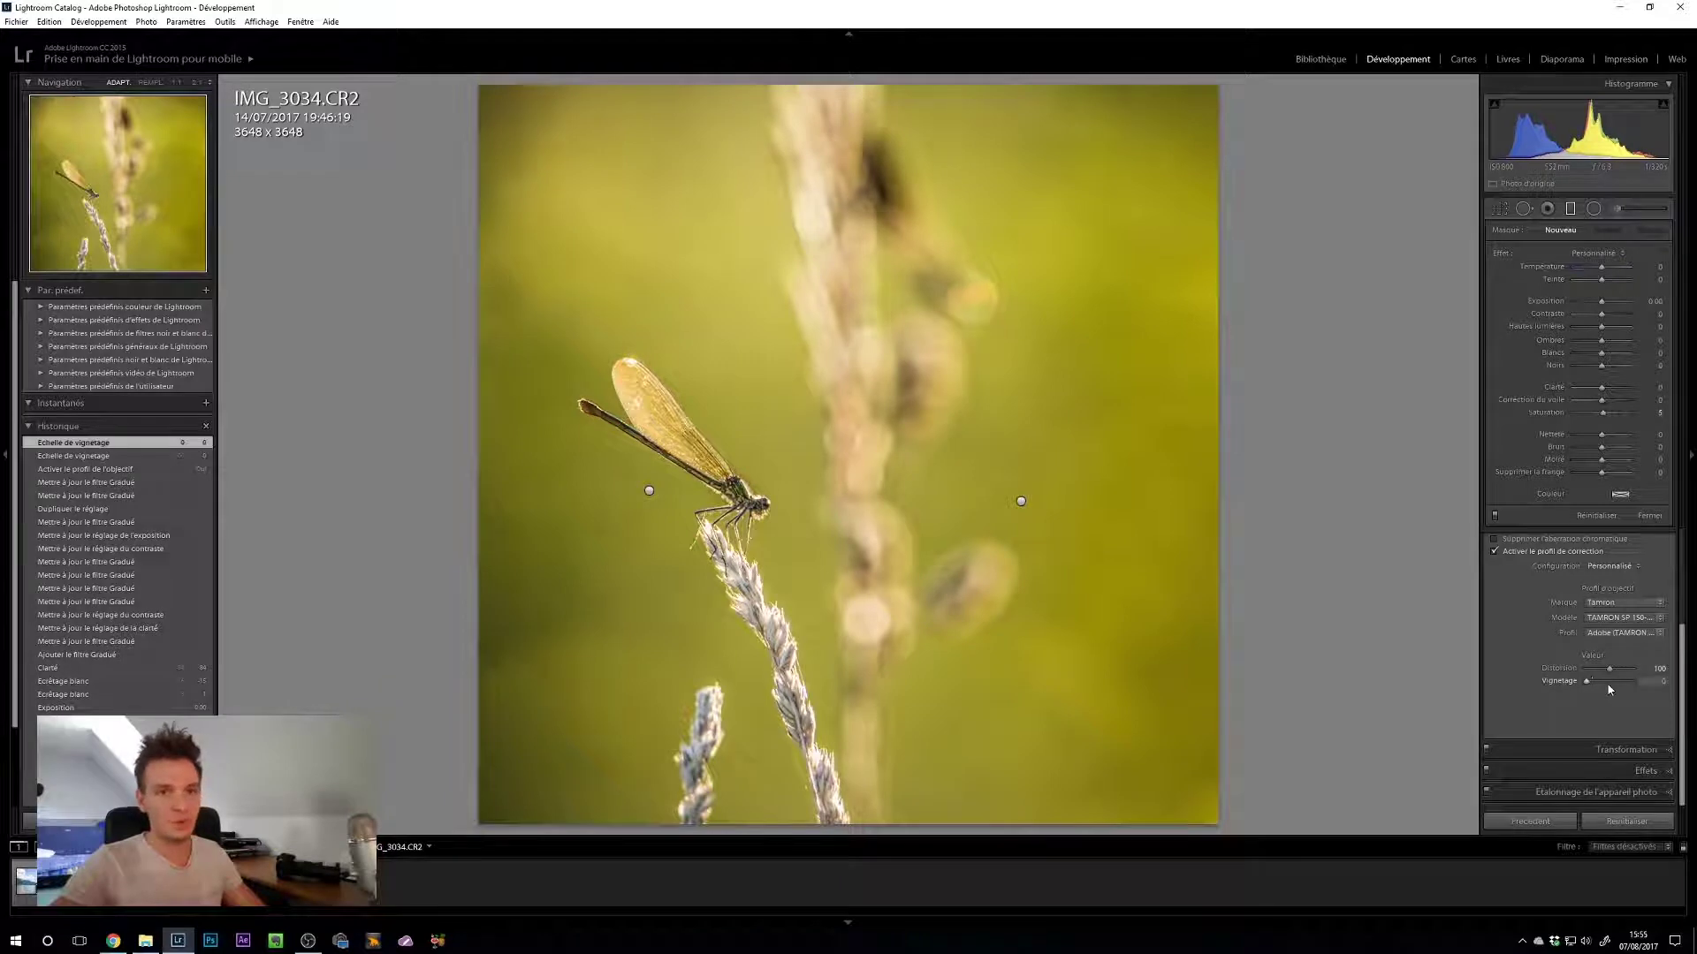
double_click(1589, 679)
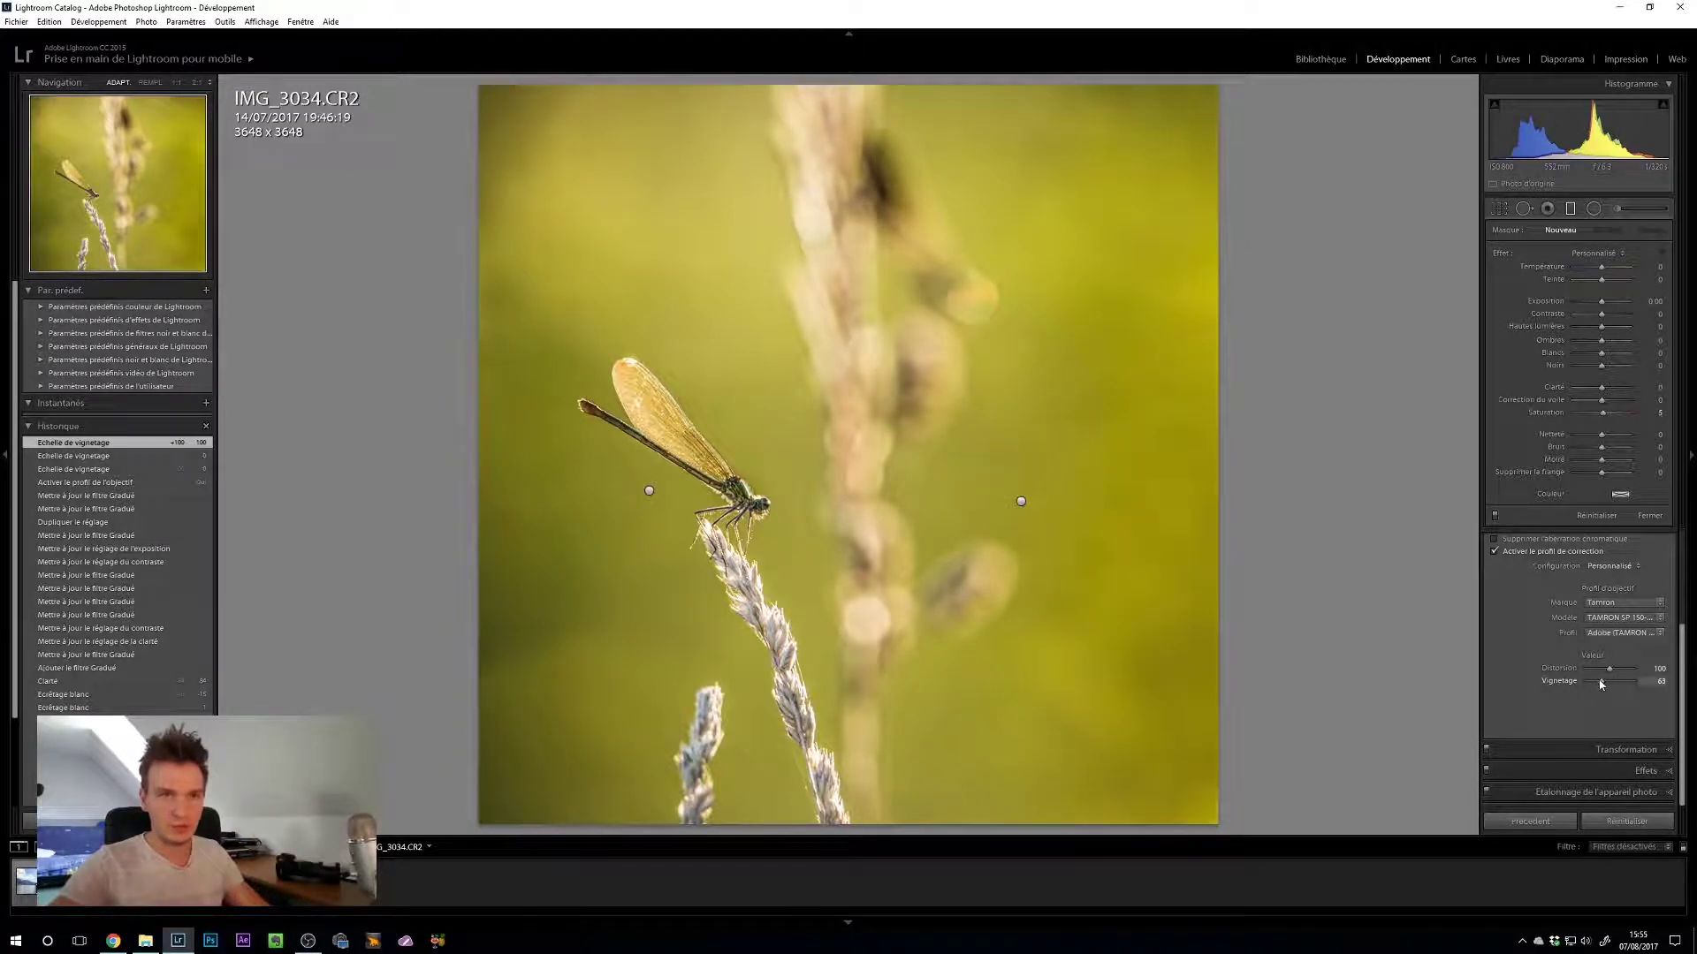
left_click_drag(1601, 683, 1602, 684)
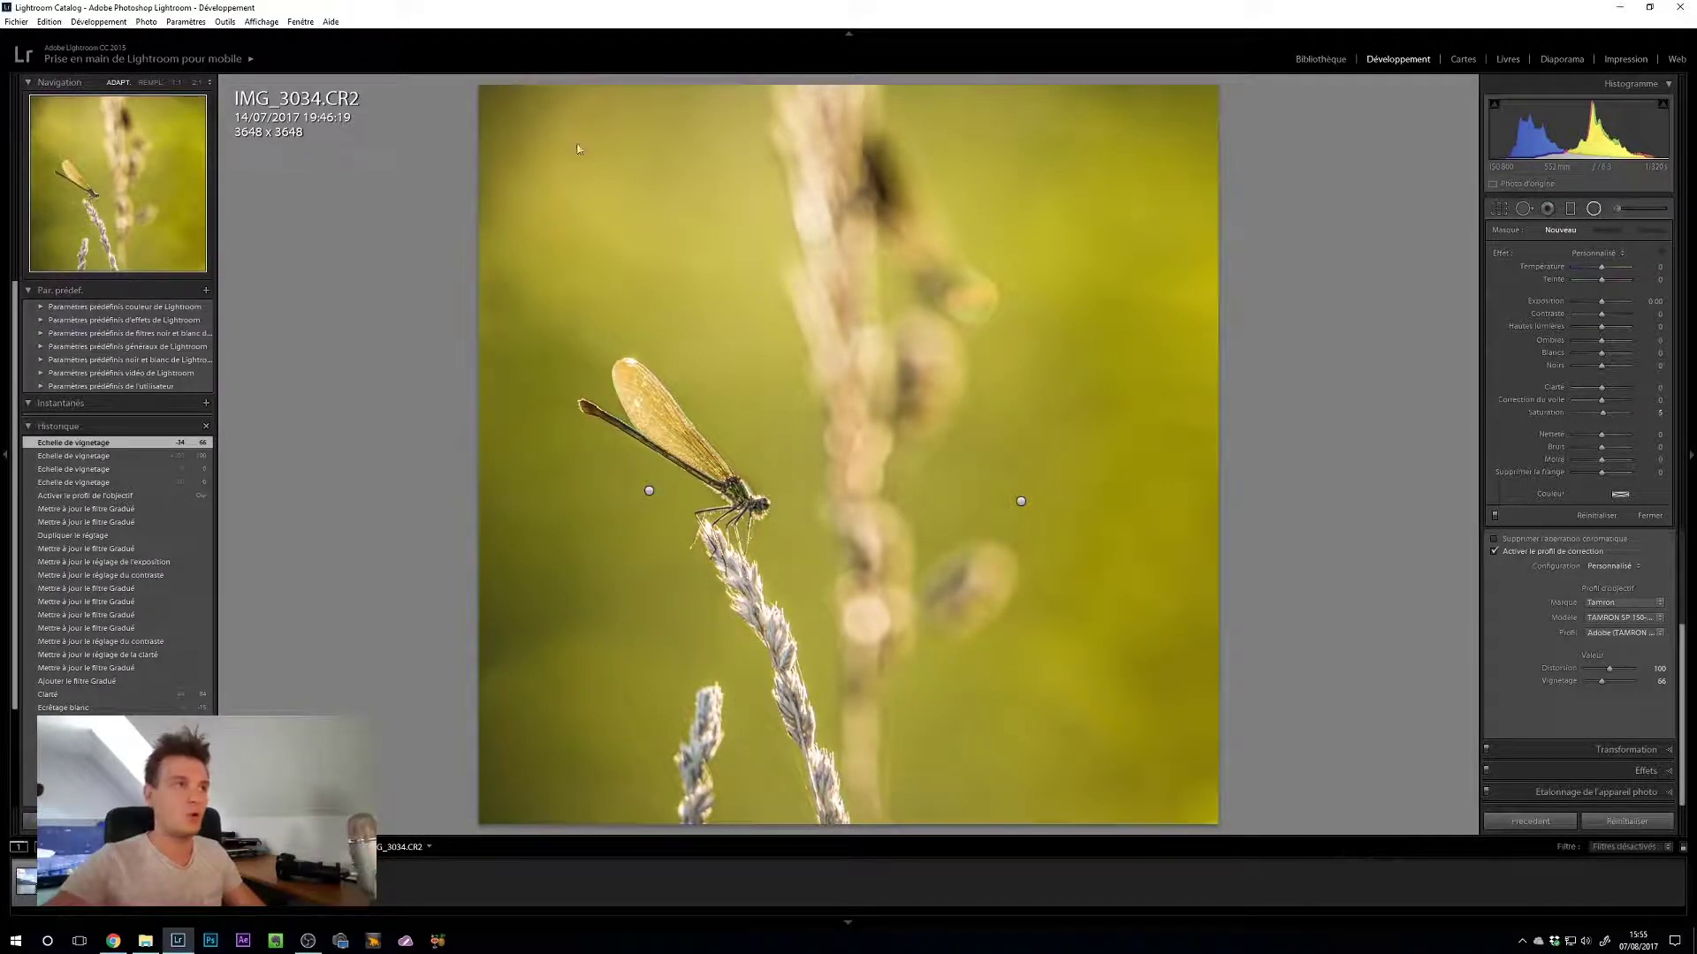
Step: Try darkening the photo's edges with a large radial filter, mask inversion off and exposure -1.43, and delete that filter
key("shift+m")
left_click_drag(843, 470, 494, 92)
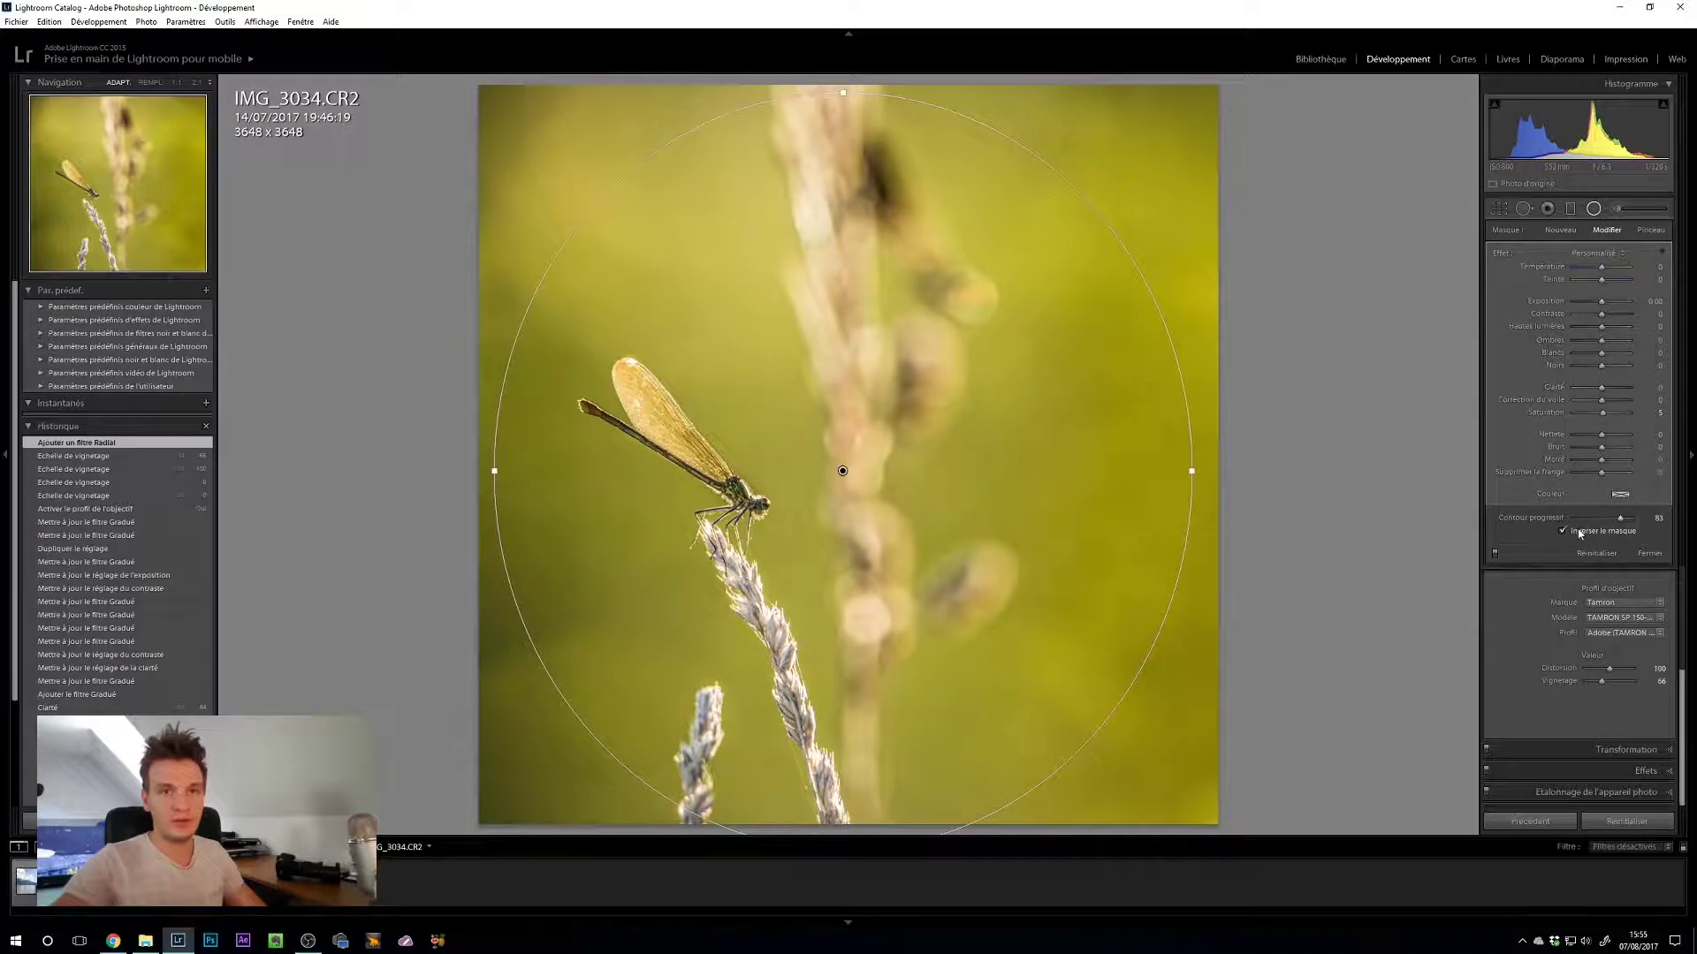
left_click(1562, 530)
left_click_drag(1601, 301, 1593, 305)
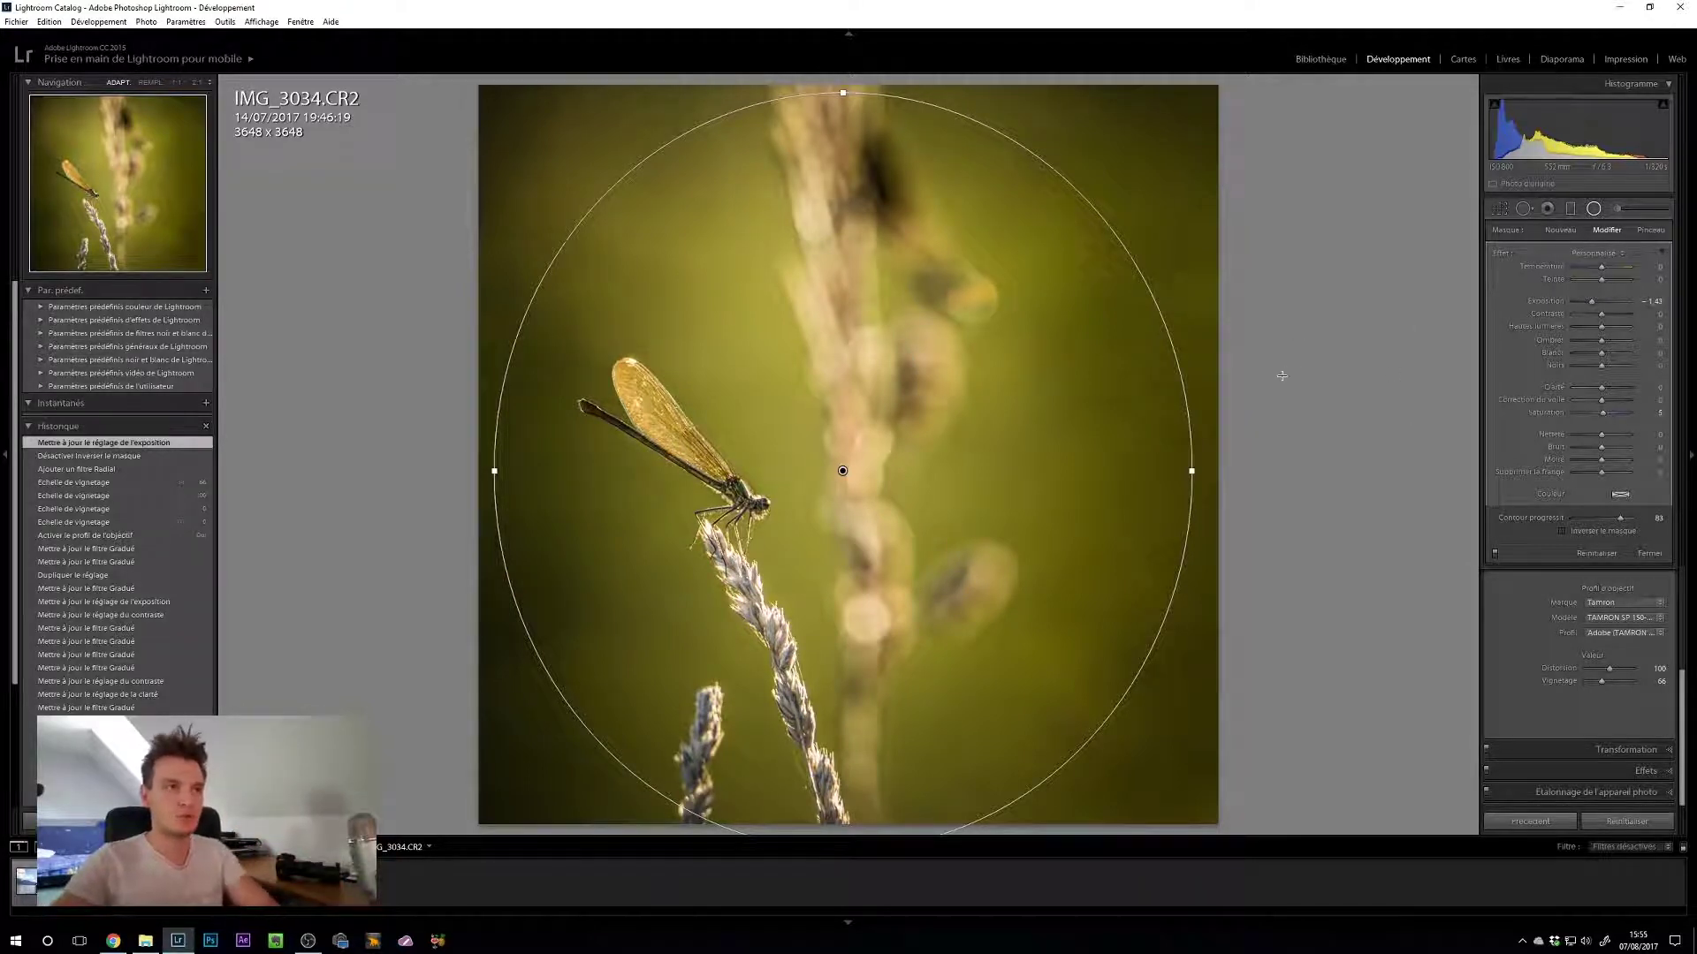
key("Delete")
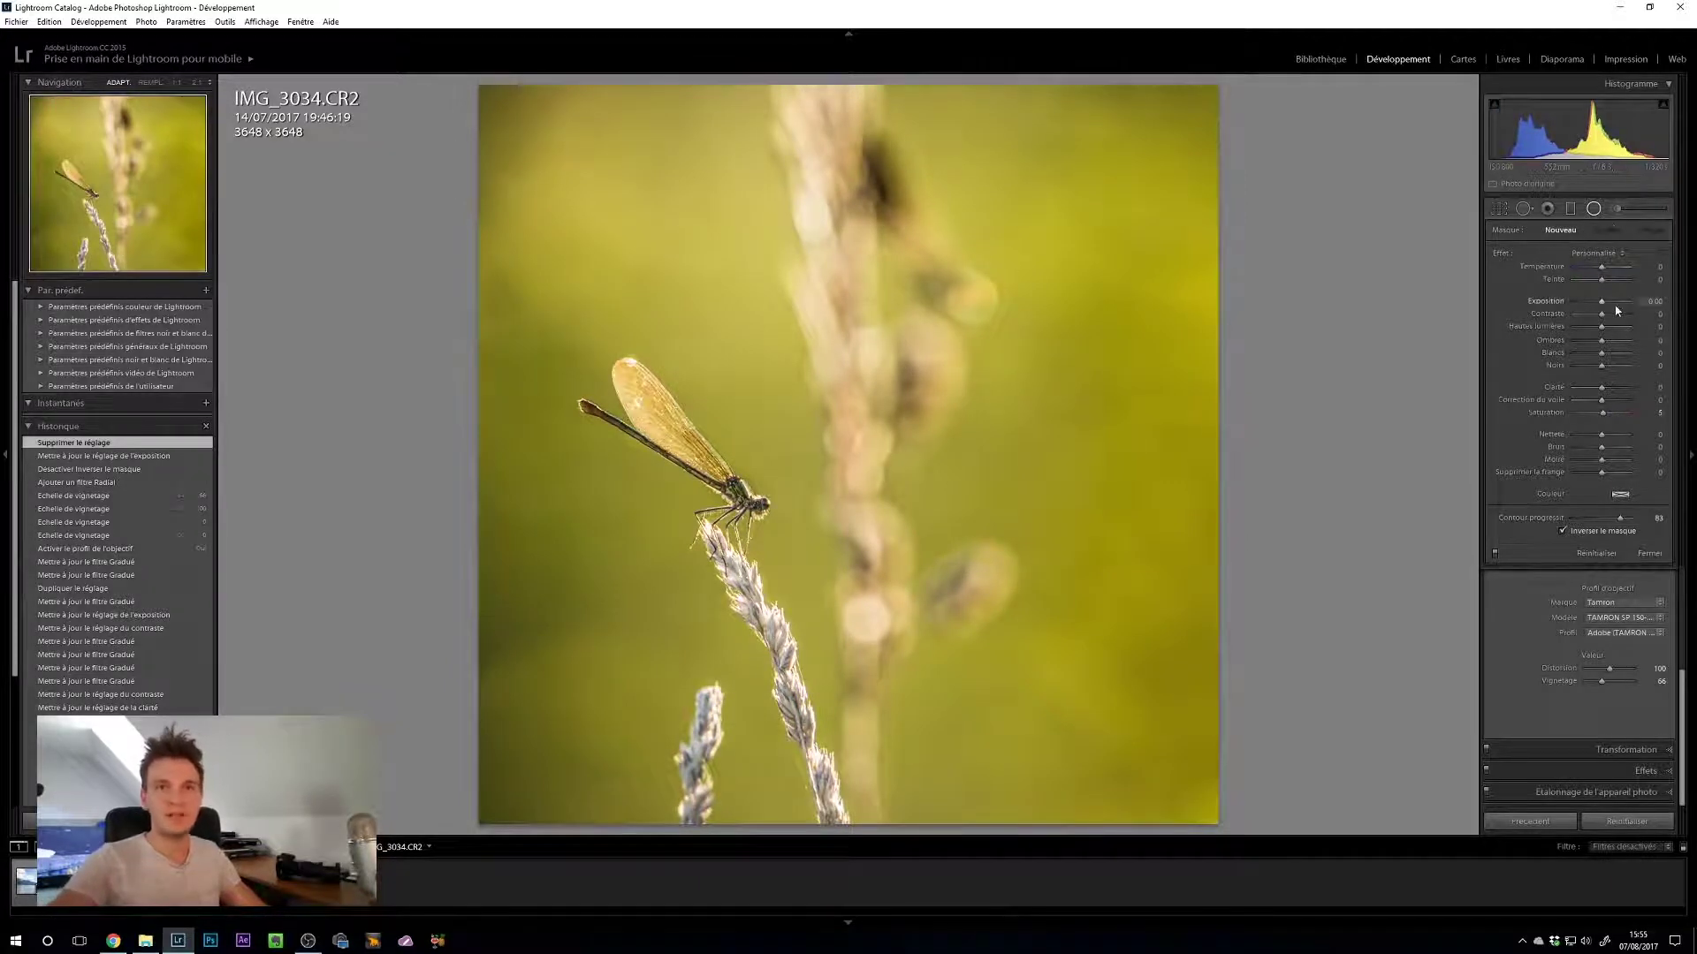
Step: Cool the photo's white balance temperature slightly, check the damselfly at full size, and set the overall exposure to +0.20
left_click(1594, 209)
left_click(1620, 233)
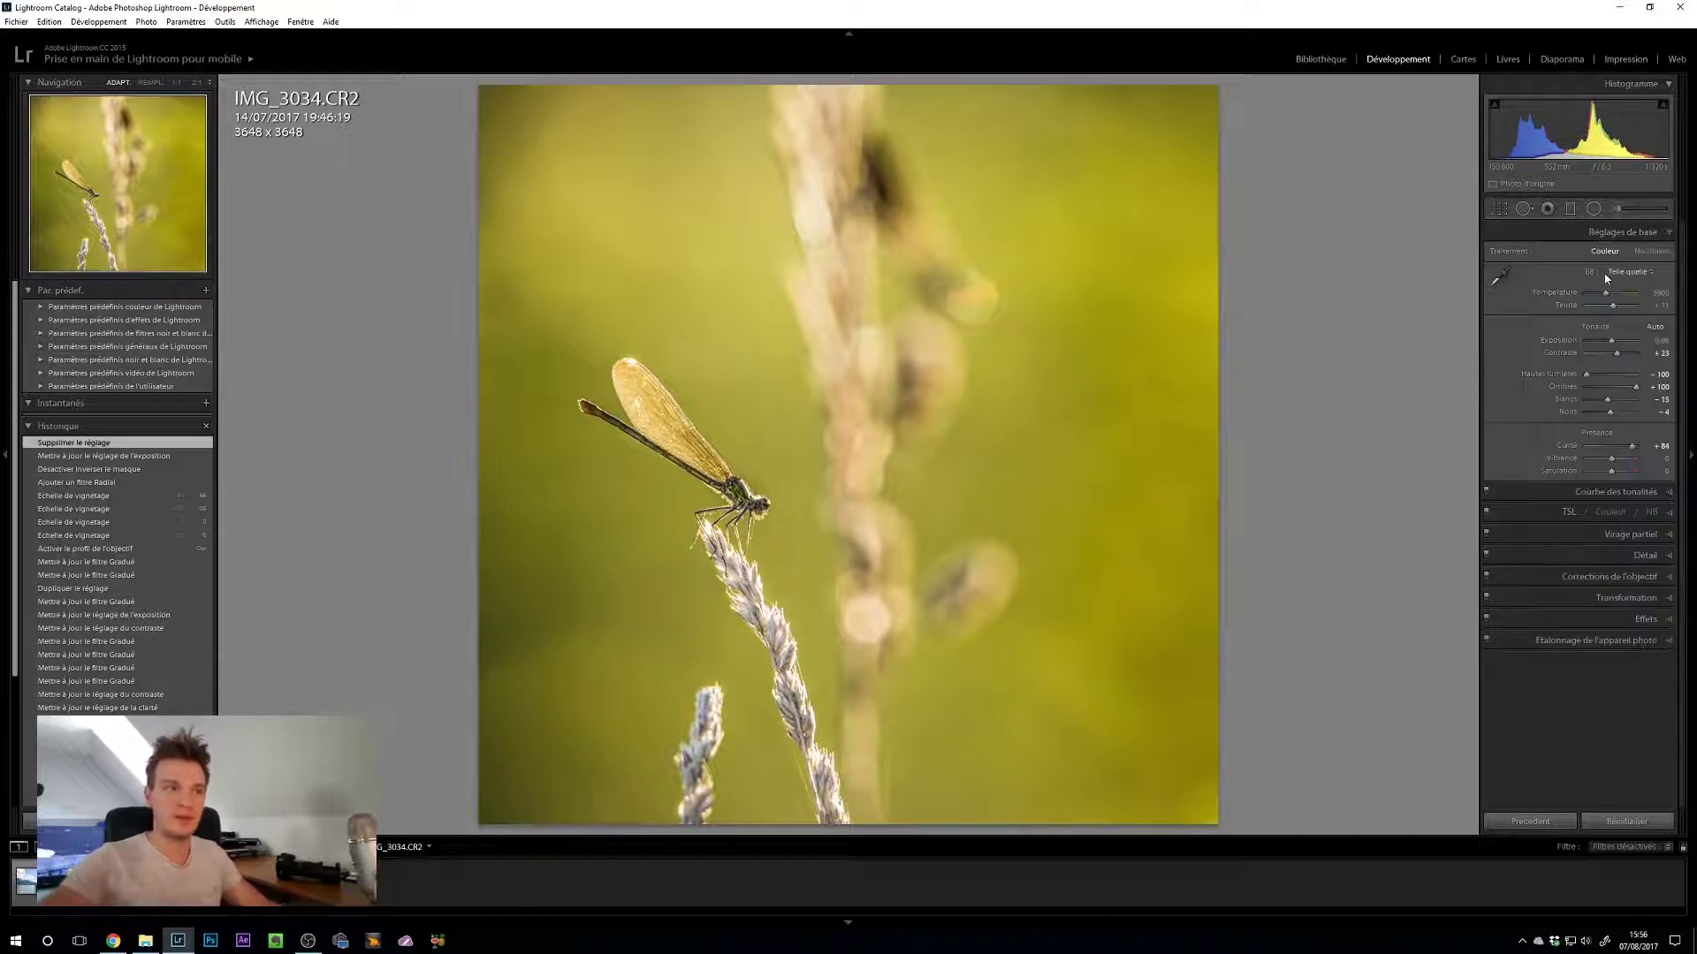
left_click_drag(1611, 299, 1604, 300)
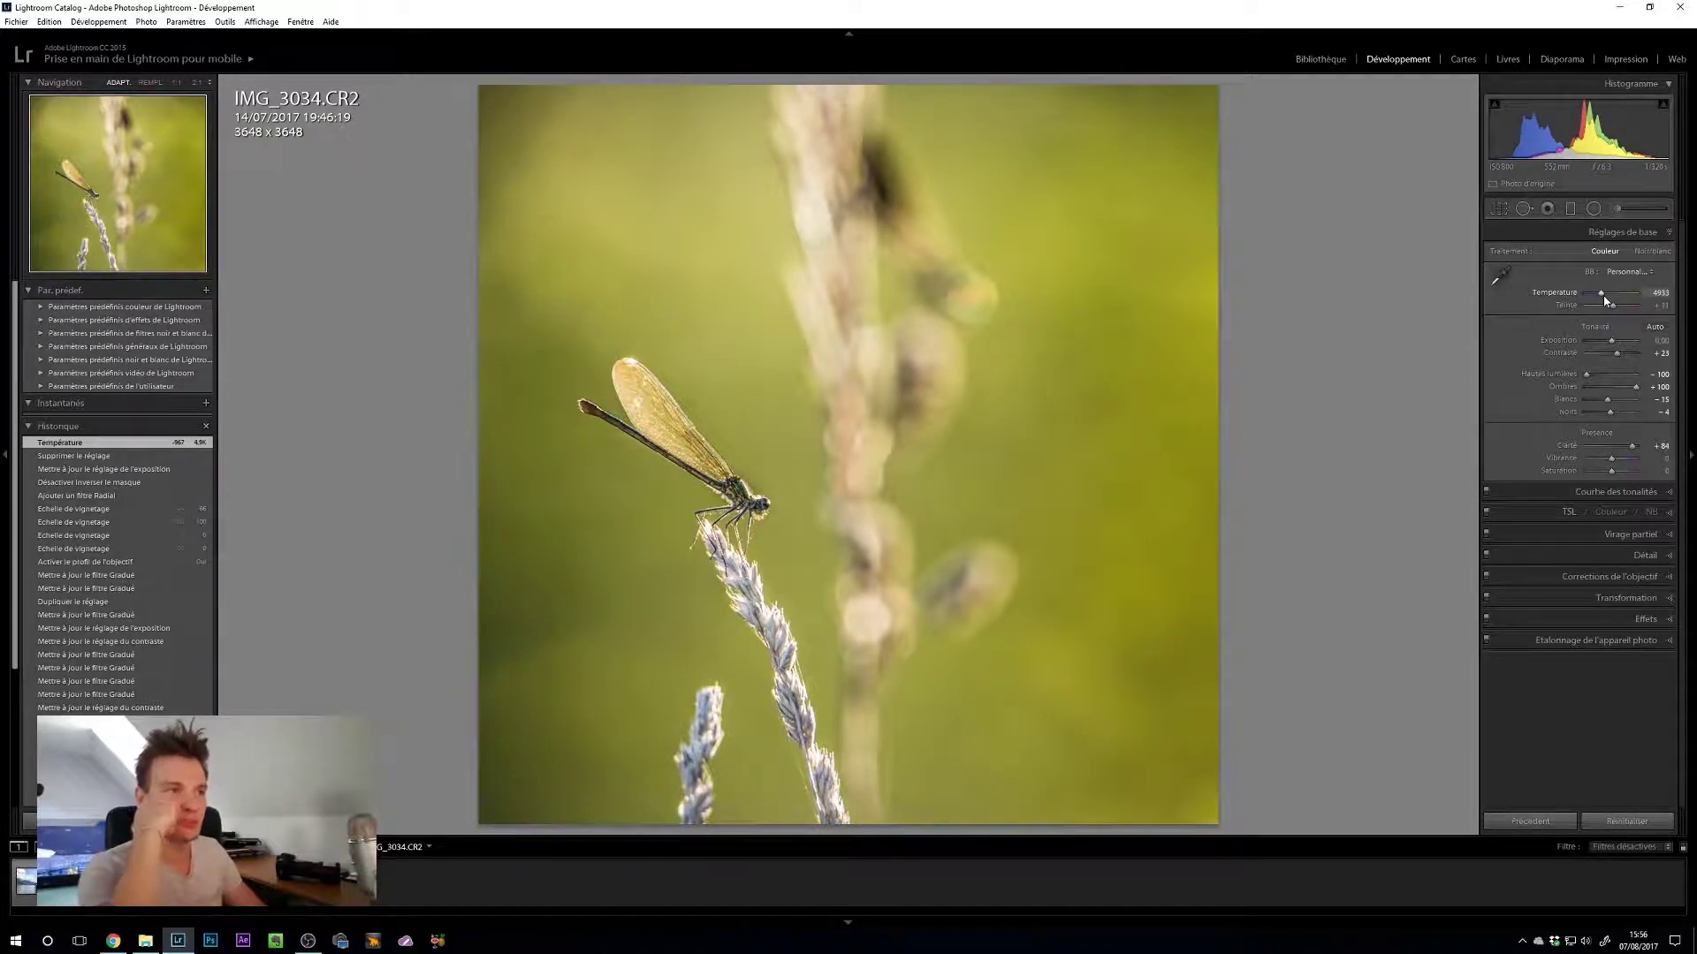
left_click(687, 425)
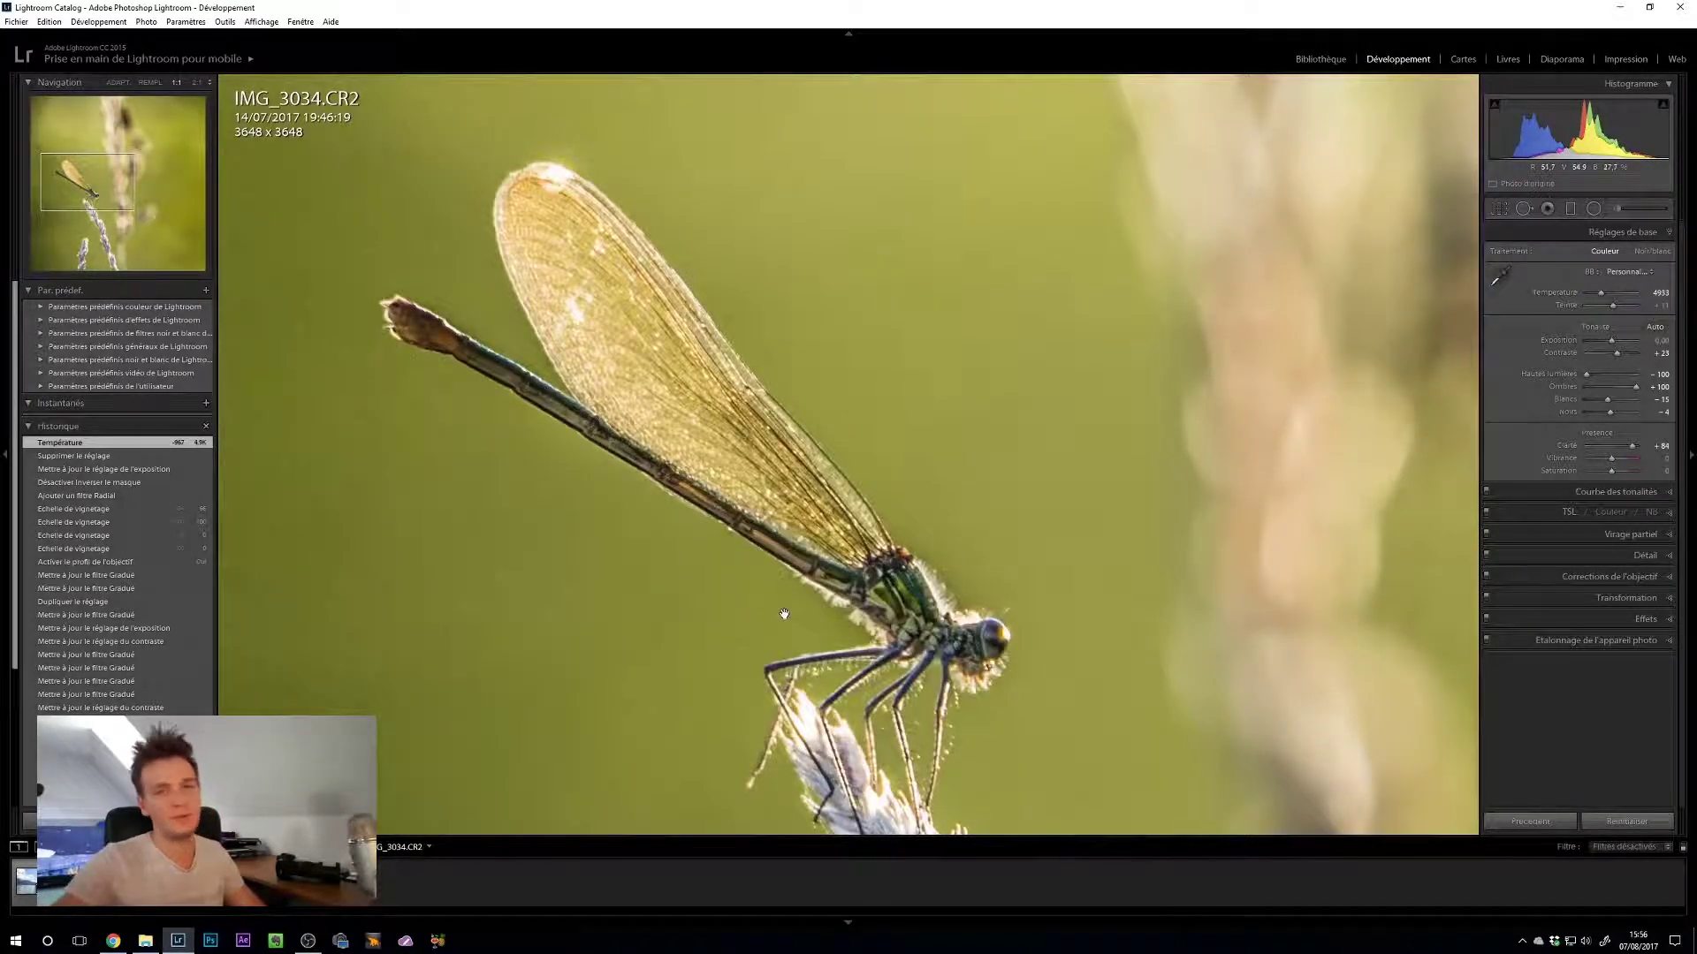
left_click(810, 610)
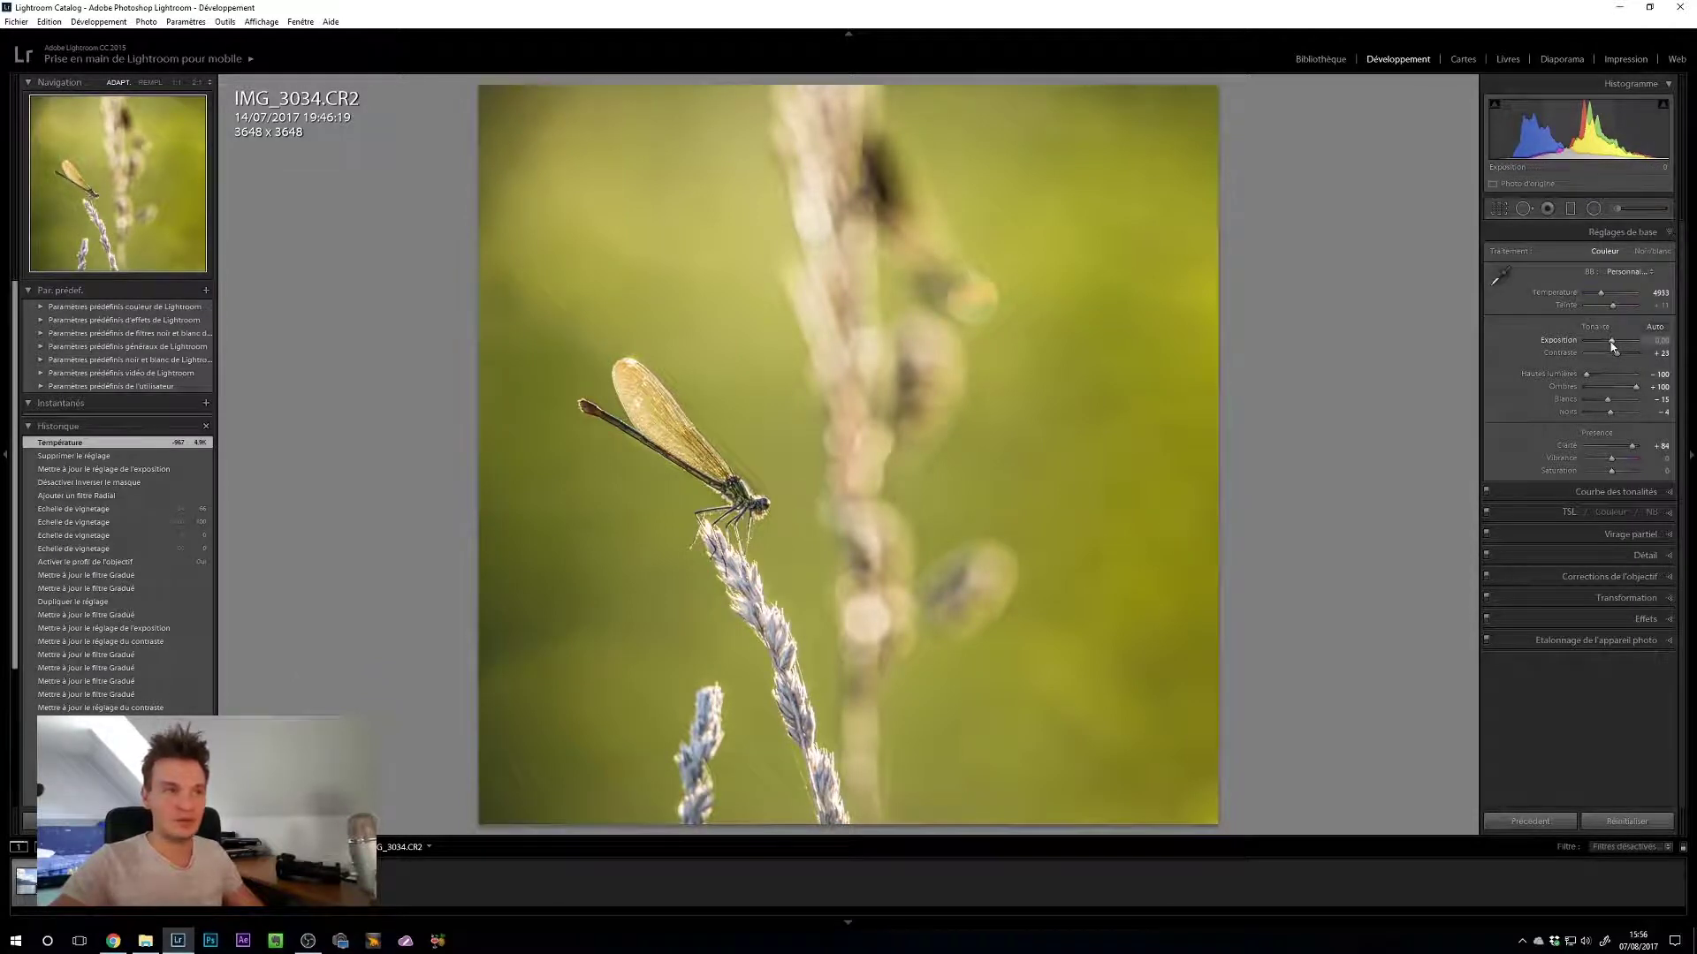
left_click_drag(1611, 343, 1614, 344)
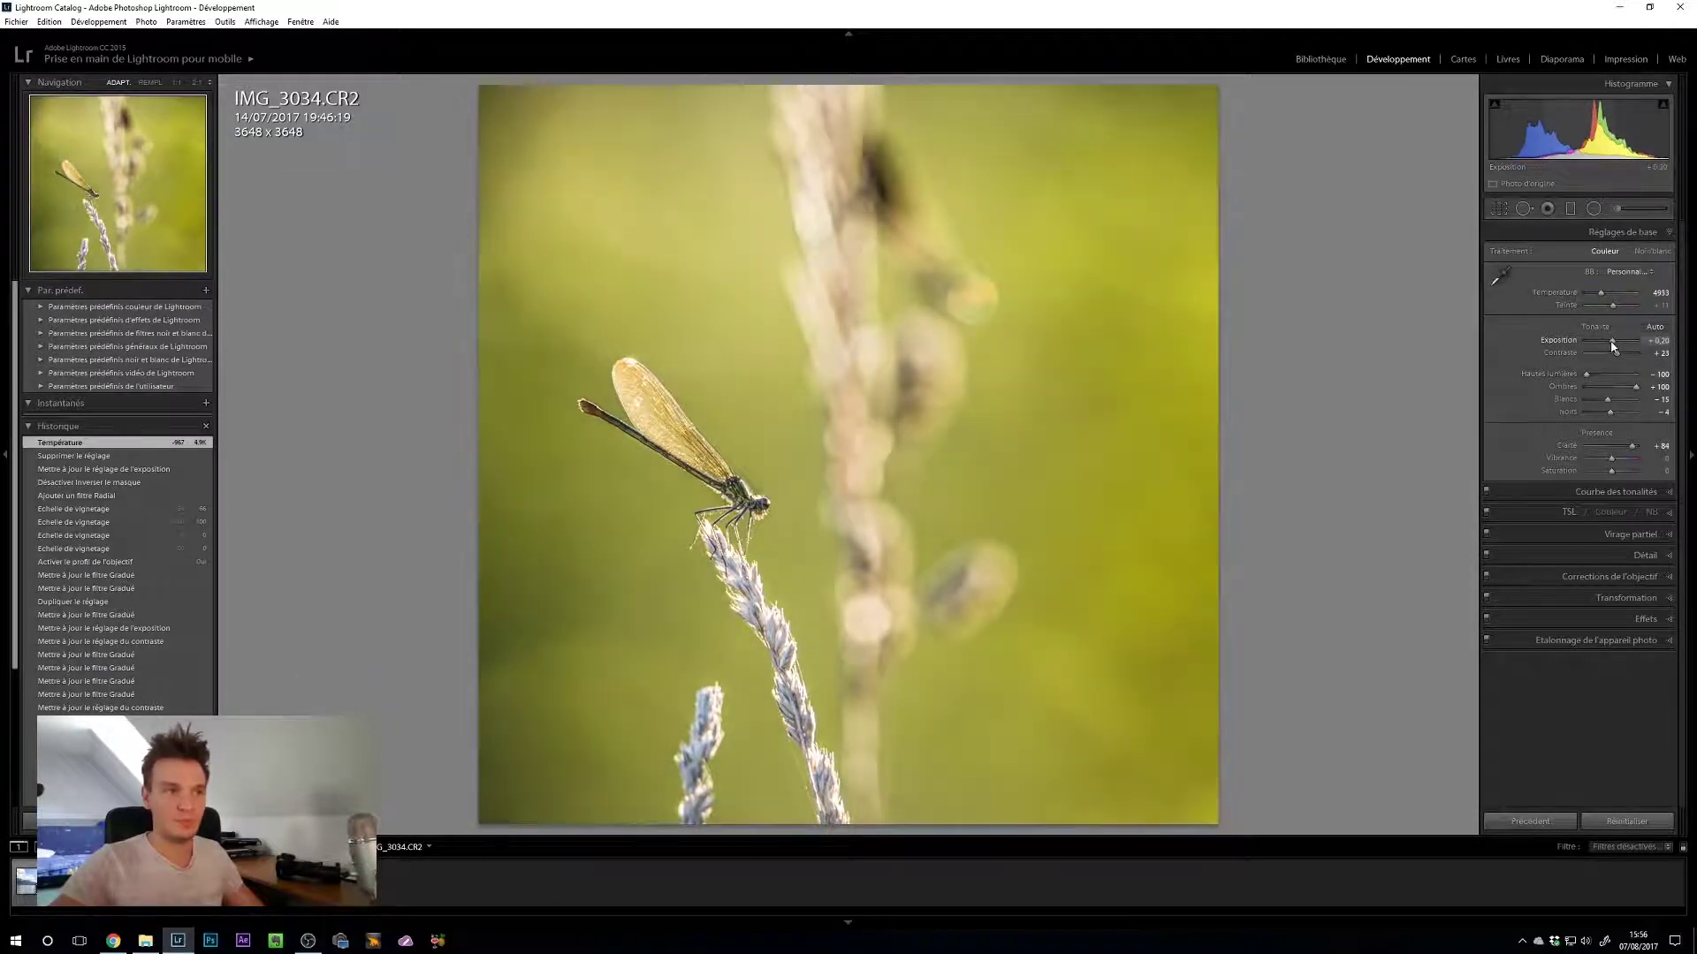
Step: Reduce HSL saturation from the background with the targeted adjustment, bringing yellow to -32 and green to -17
left_click(1576, 513)
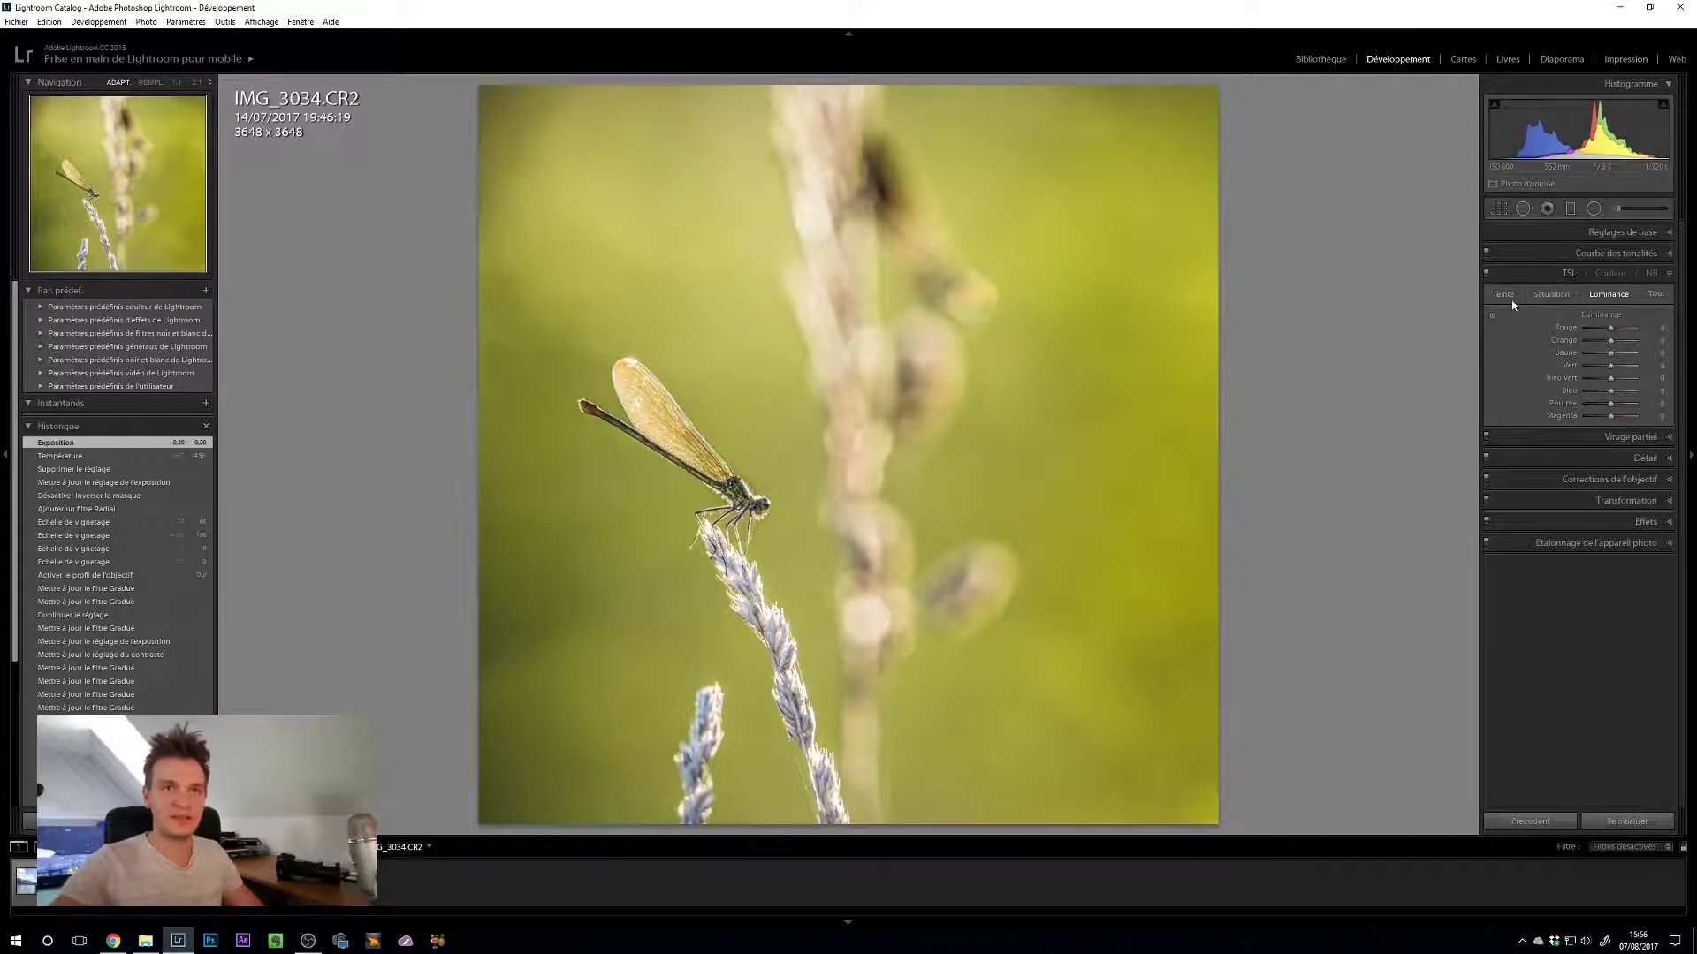
left_click(1550, 293)
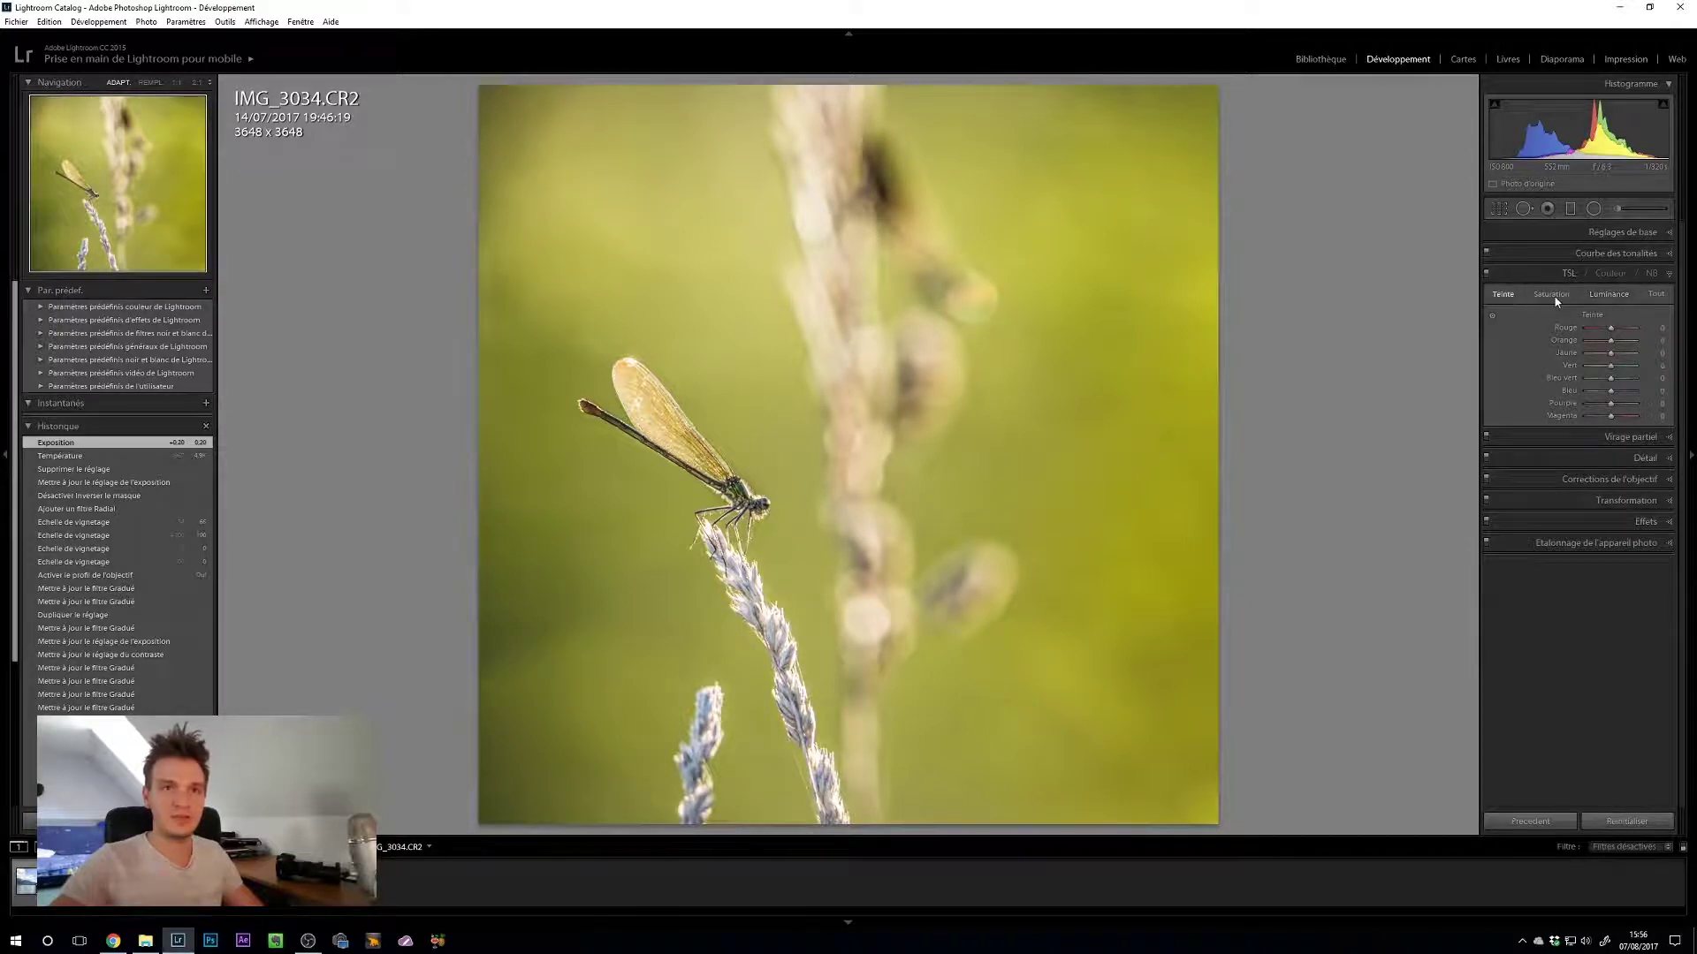
left_click(1492, 315)
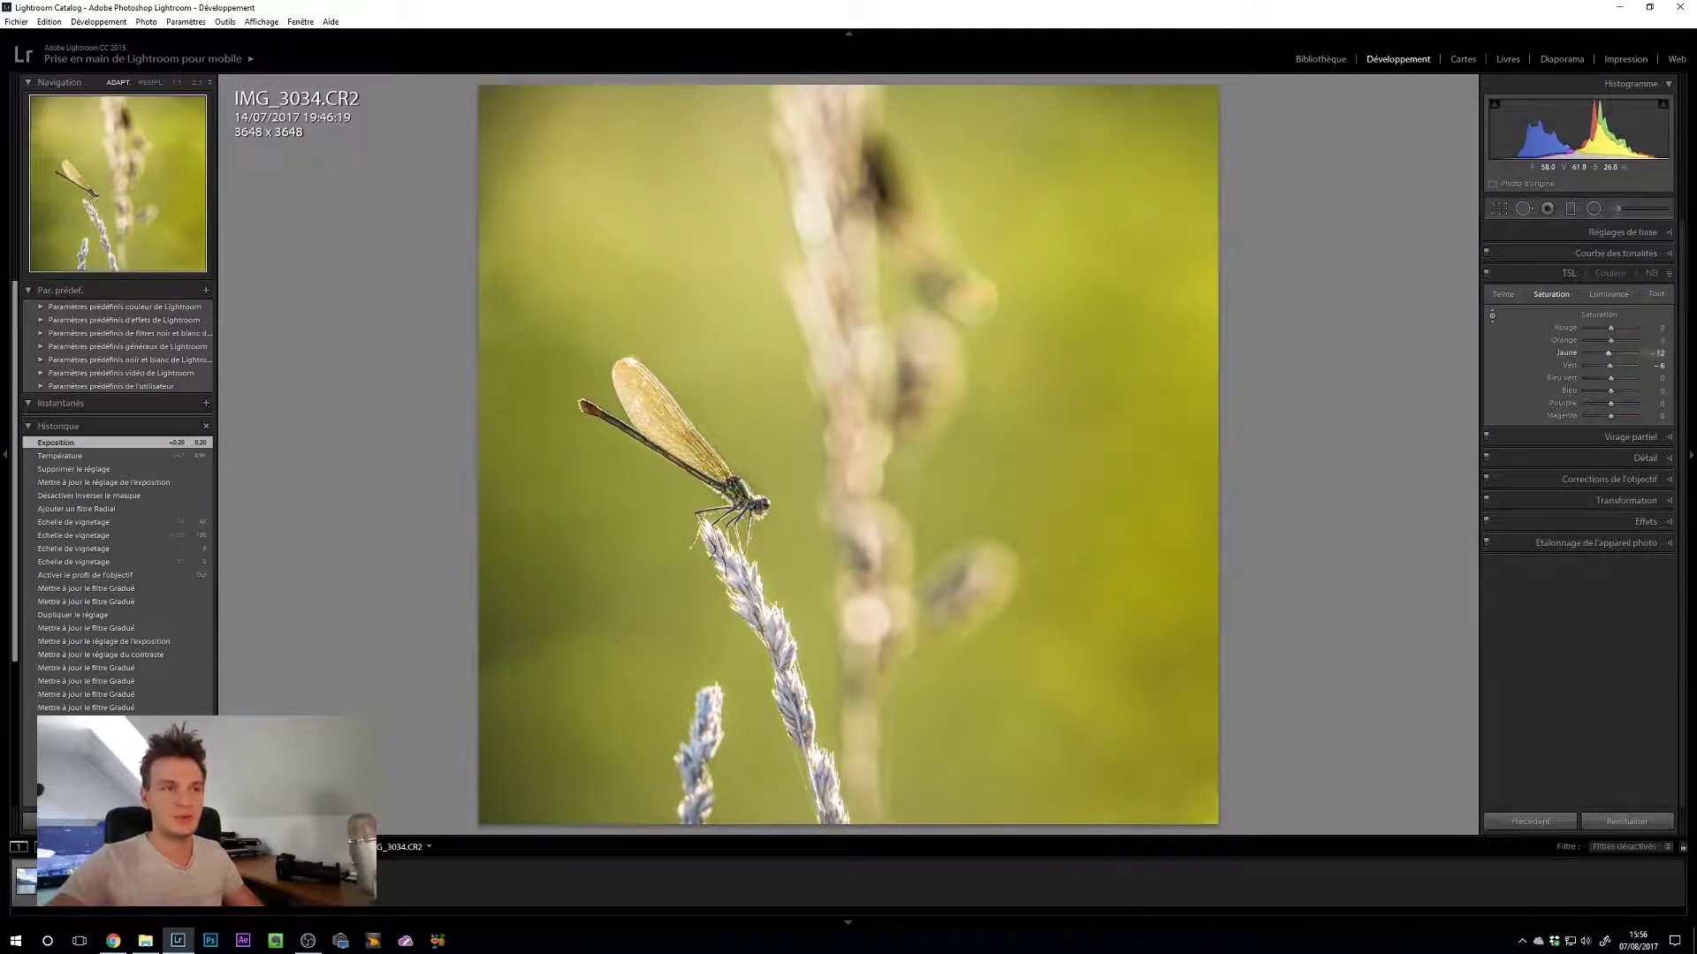
left_click_drag(1060, 408, 1117, 342)
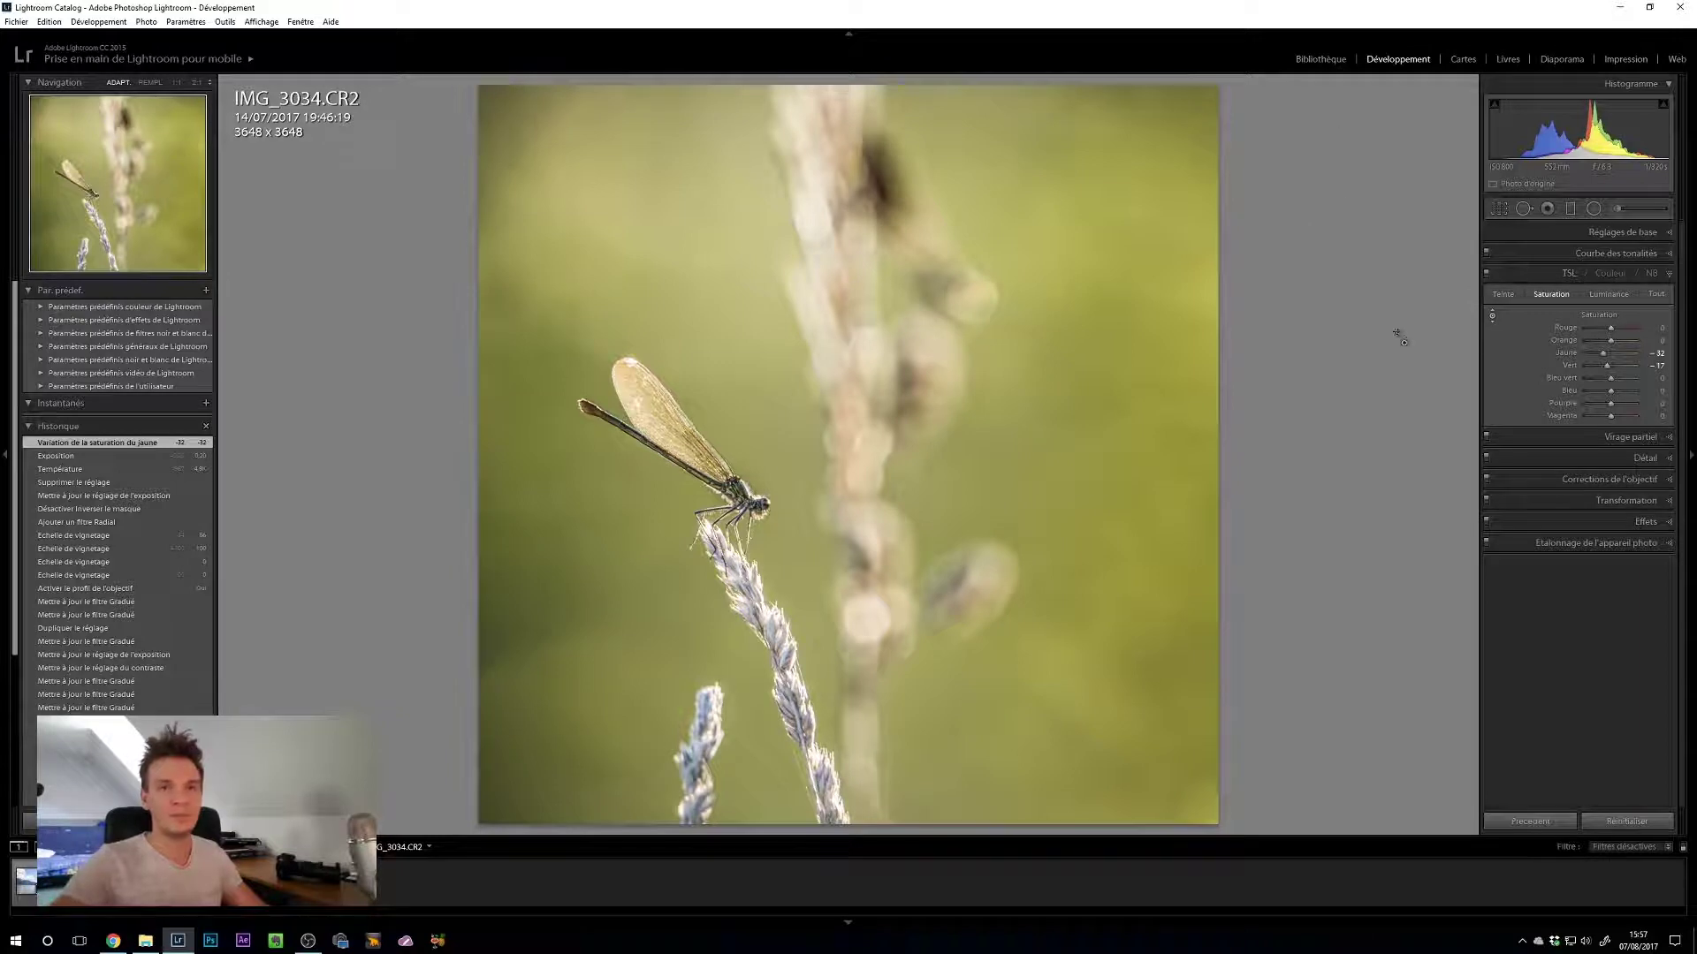
Step: Add a radial filter with an inverted mask and rotate and narrow its ellipse to fit closely around the damselfly
left_click(1593, 209)
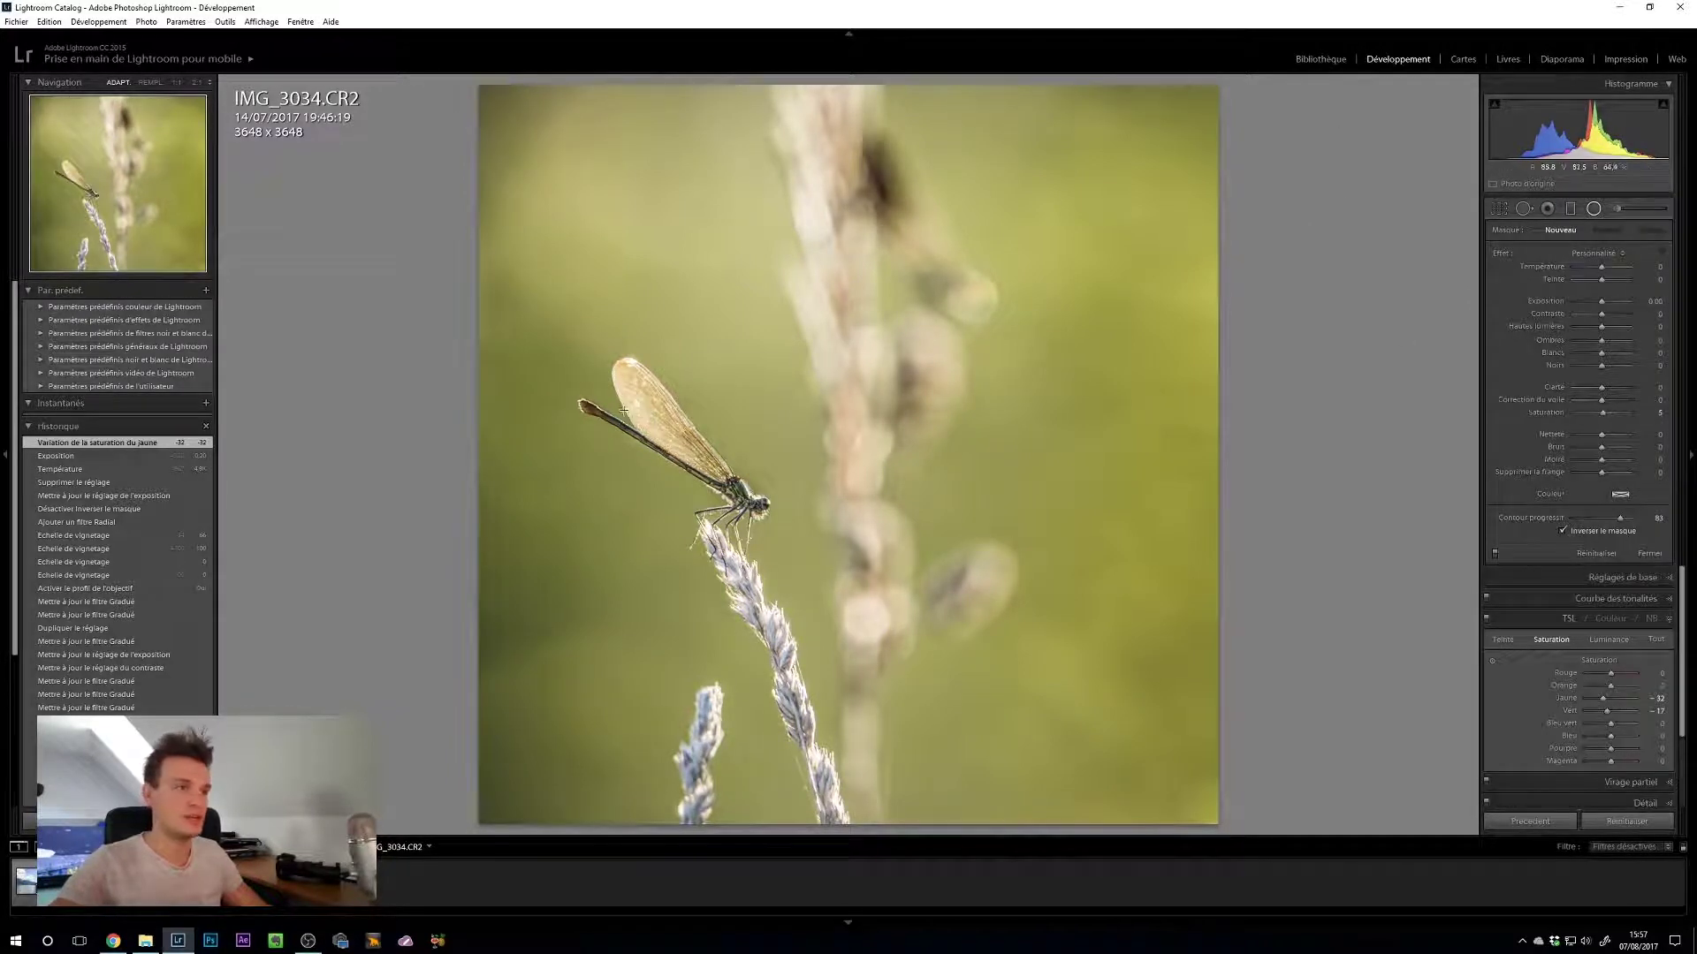
left_click_drag(585, 379, 492, 461)
left_click_drag(585, 379, 683, 453)
left_click_drag(784, 456, 570, 376)
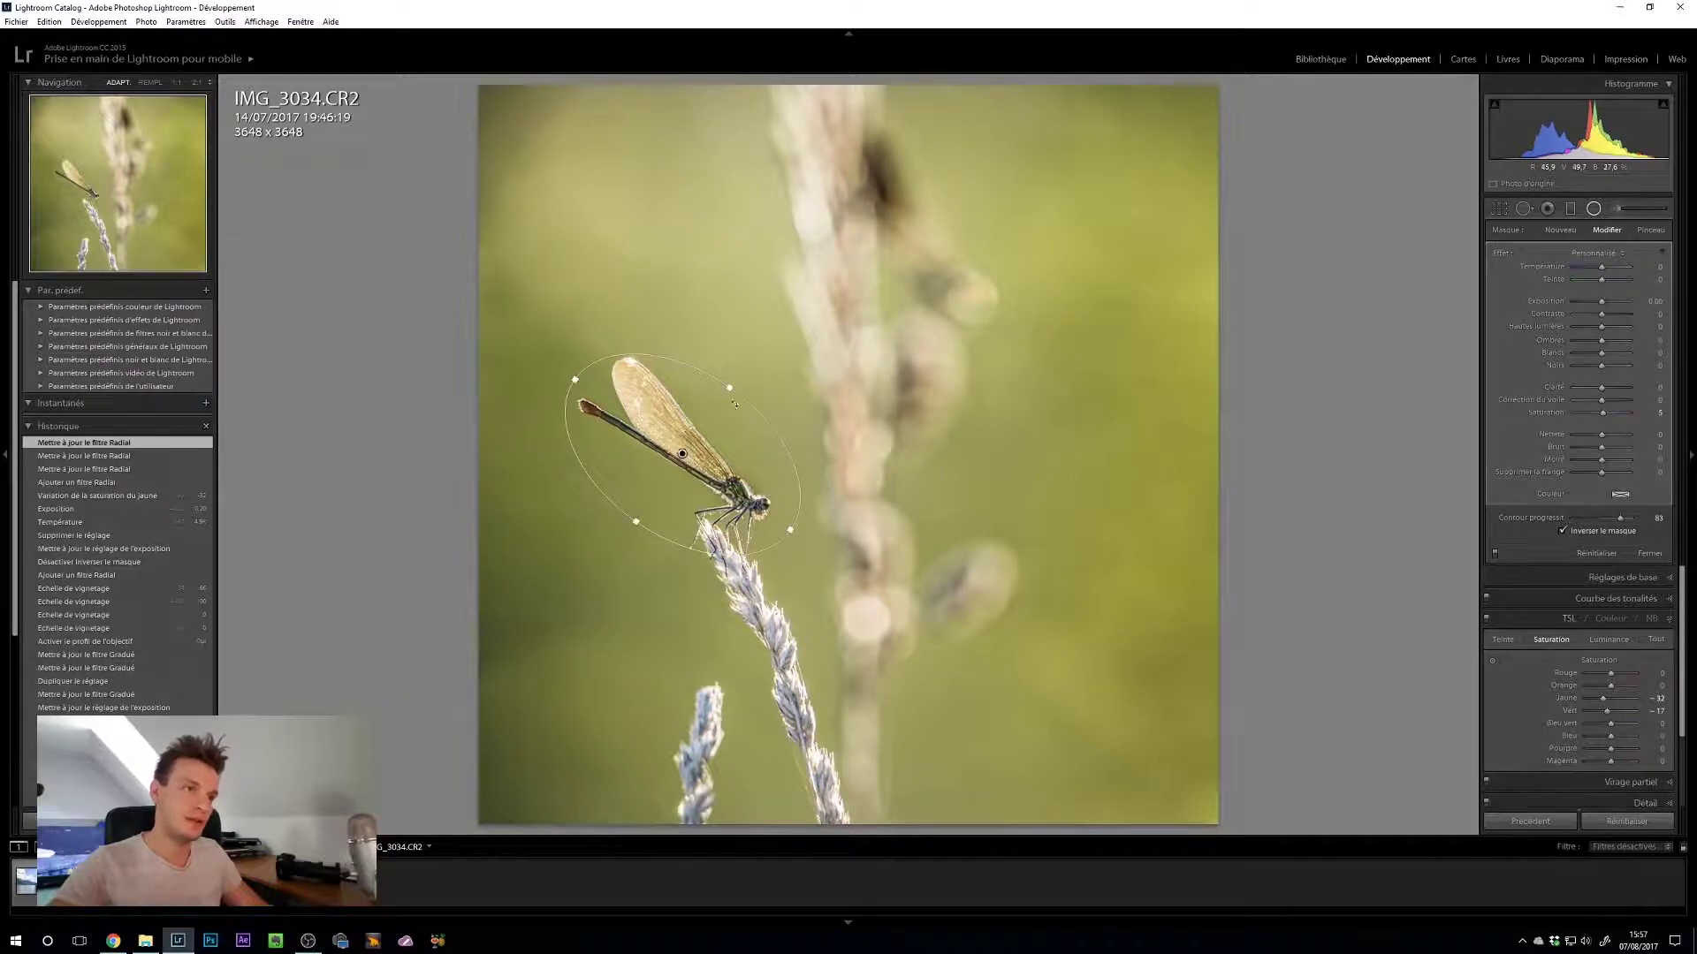
left_click_drag(727, 388, 707, 414)
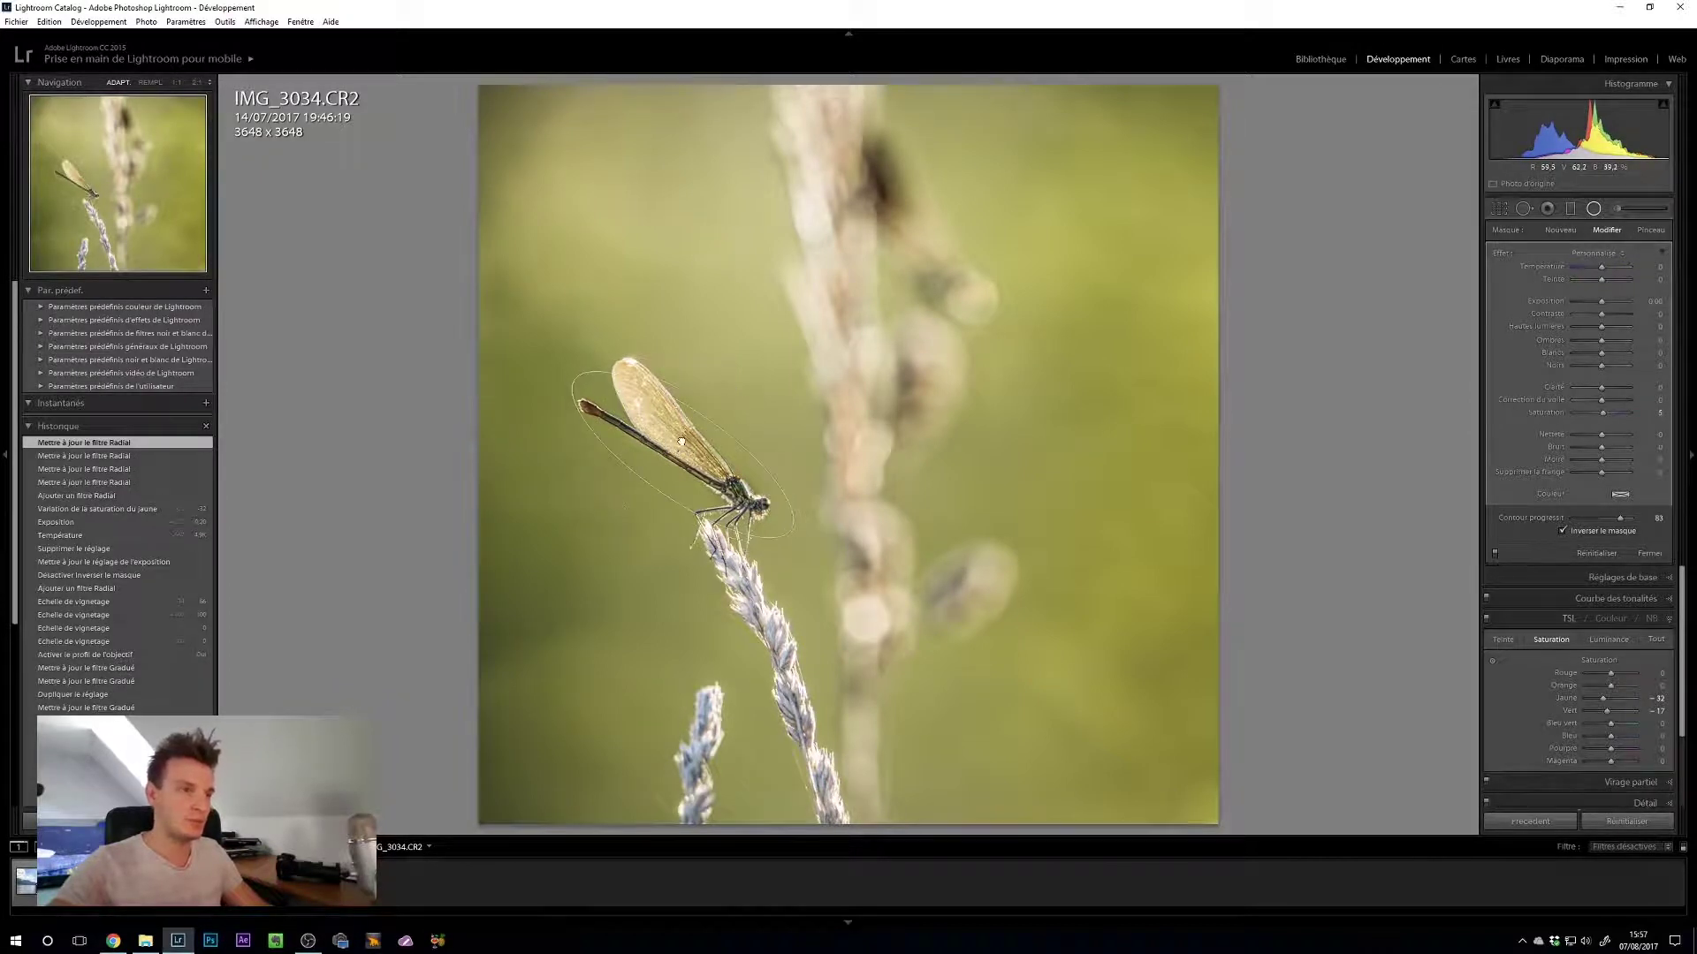
left_click_drag(768, 471, 791, 527)
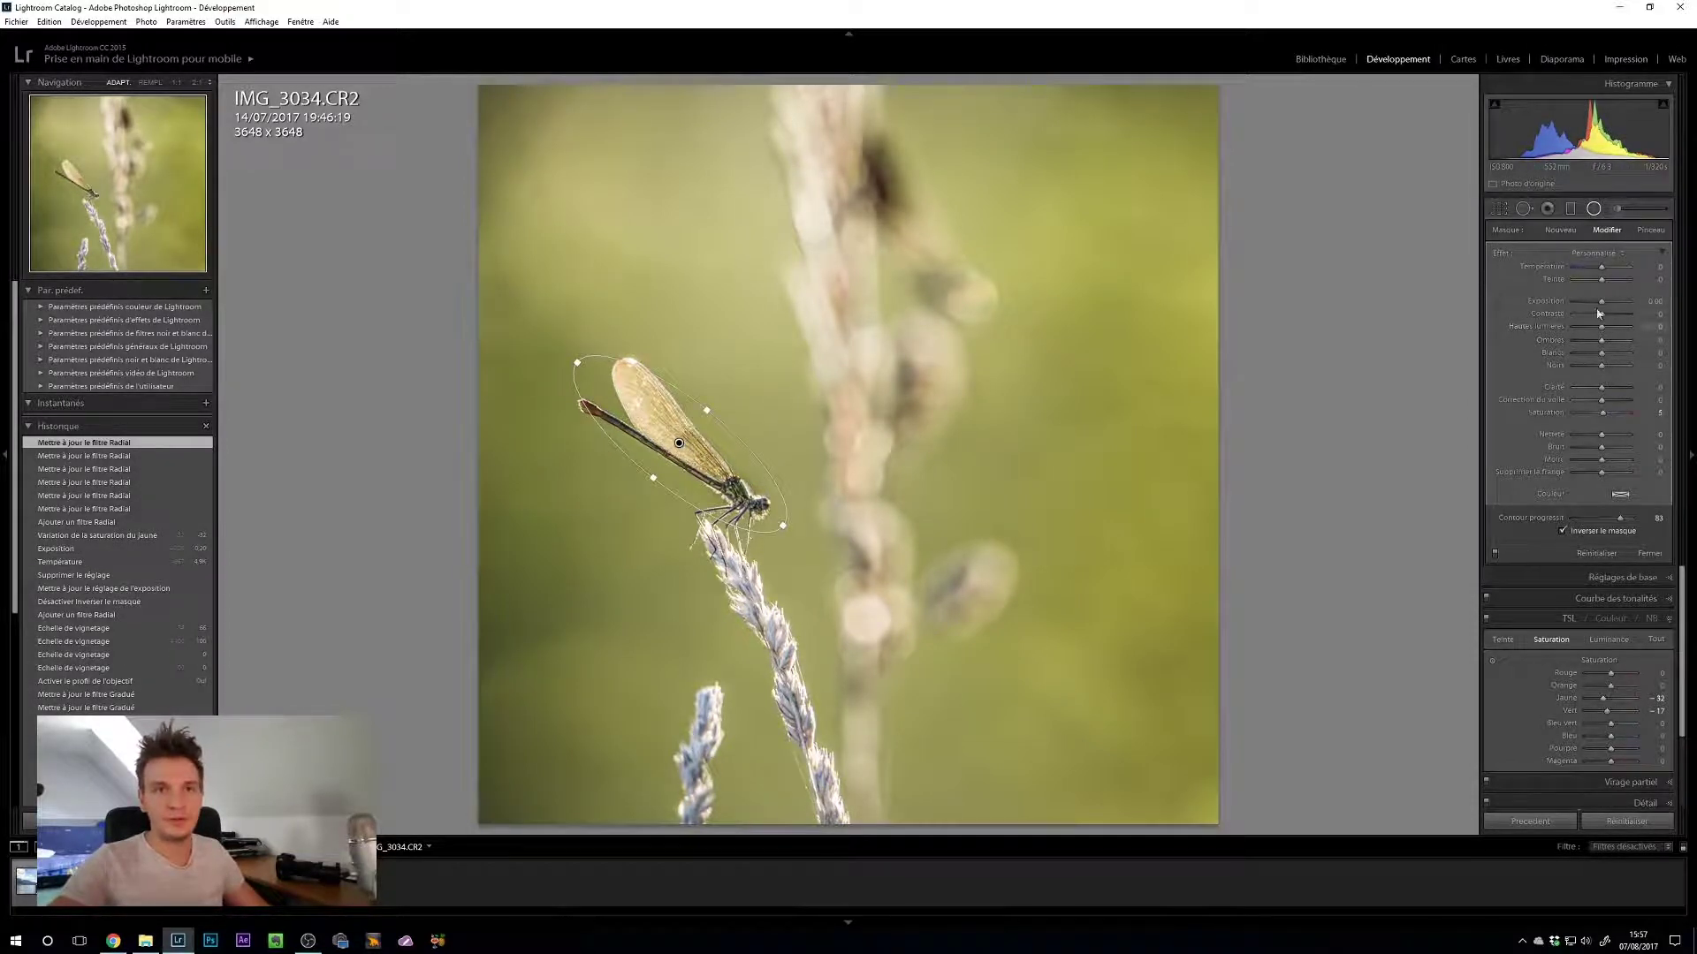
Step: Set the damselfly radial filter's highlights to -100, shadows to 64, saturation to 29 and temperature to 12
left_click_drag(1601, 326, 1434, 333)
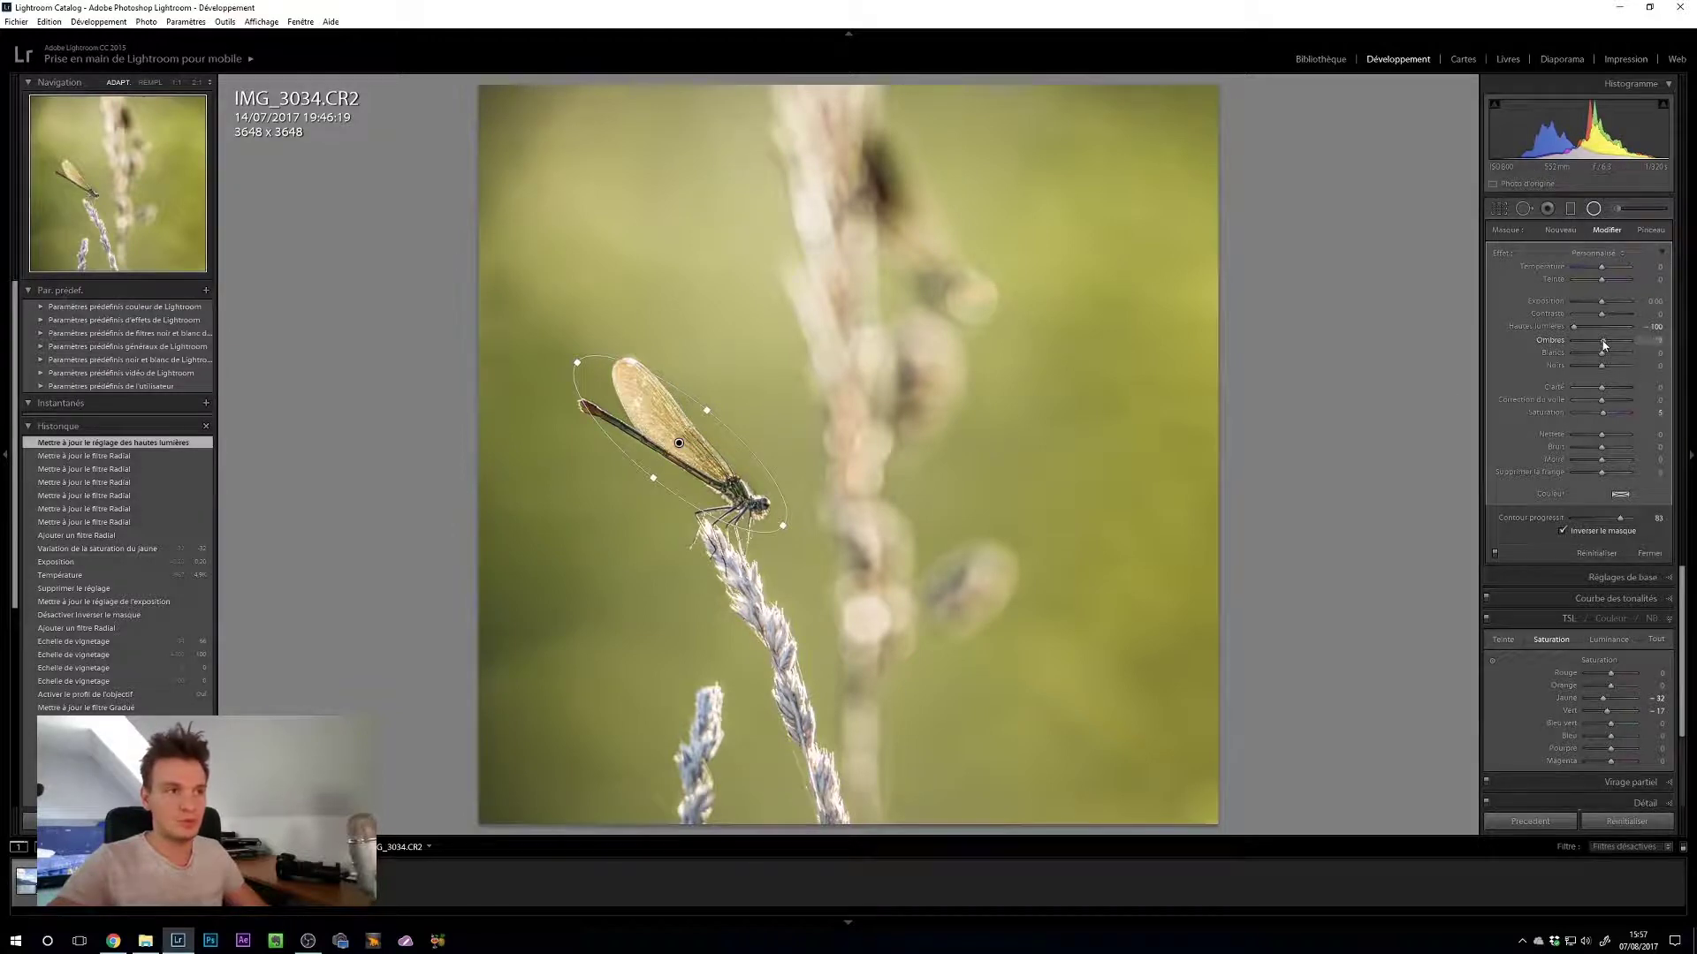
left_click_drag(1605, 345, 1621, 351)
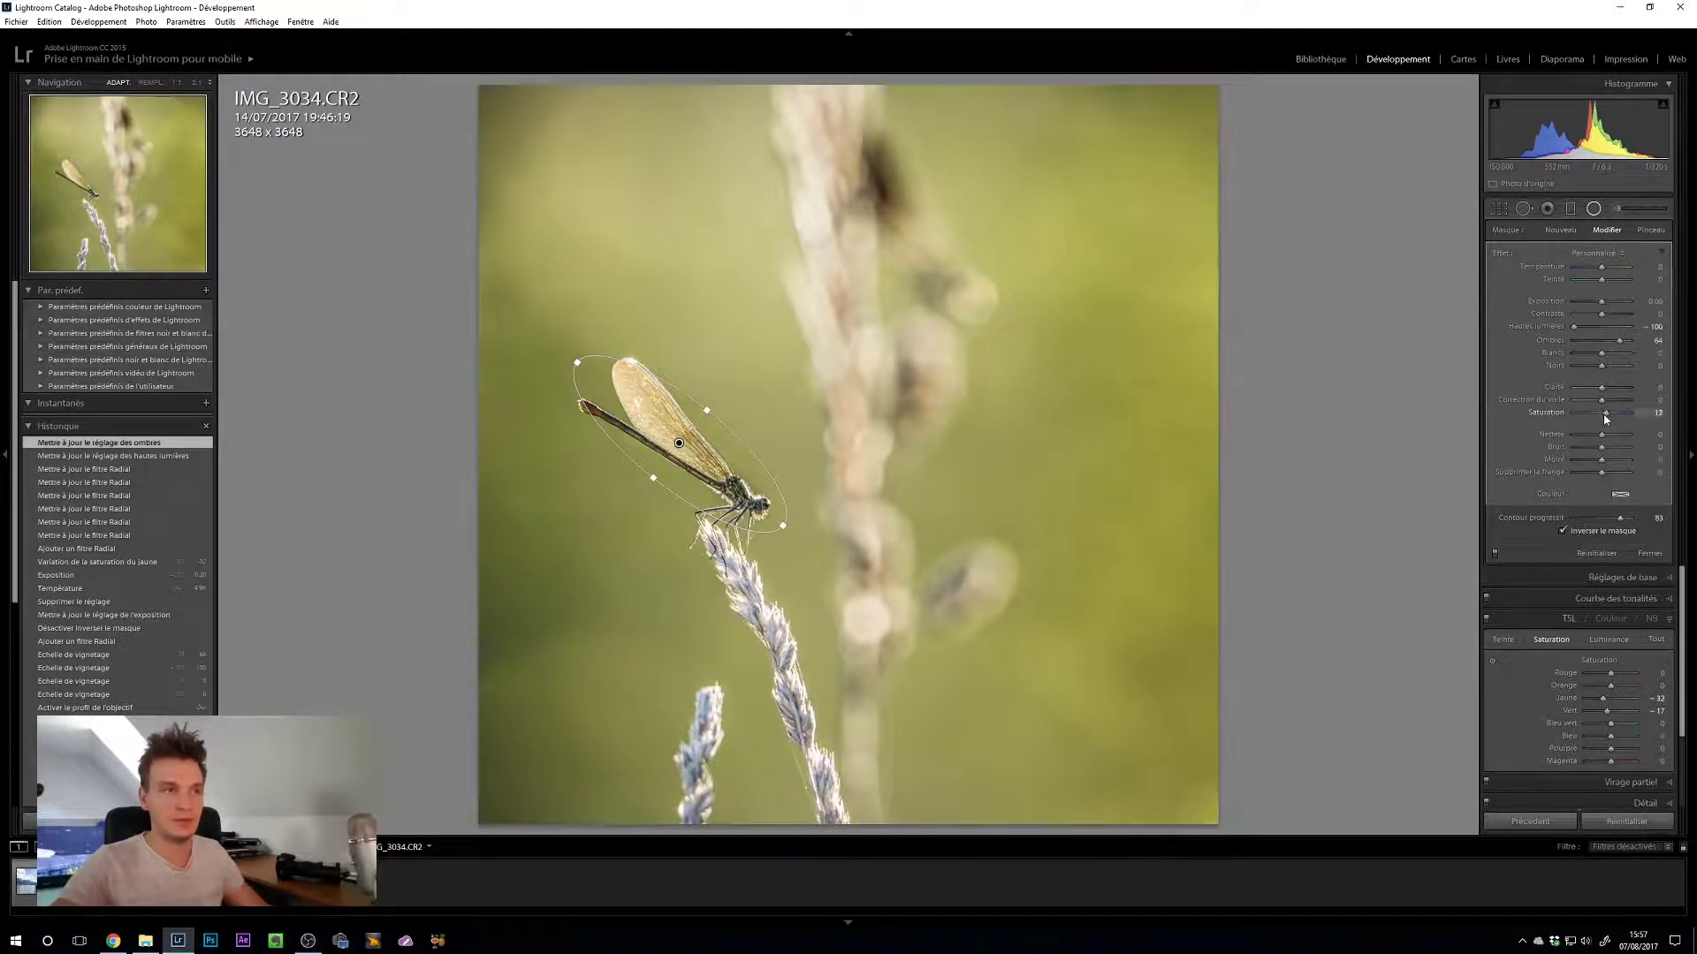
left_click_drag(1606, 413, 1606, 413)
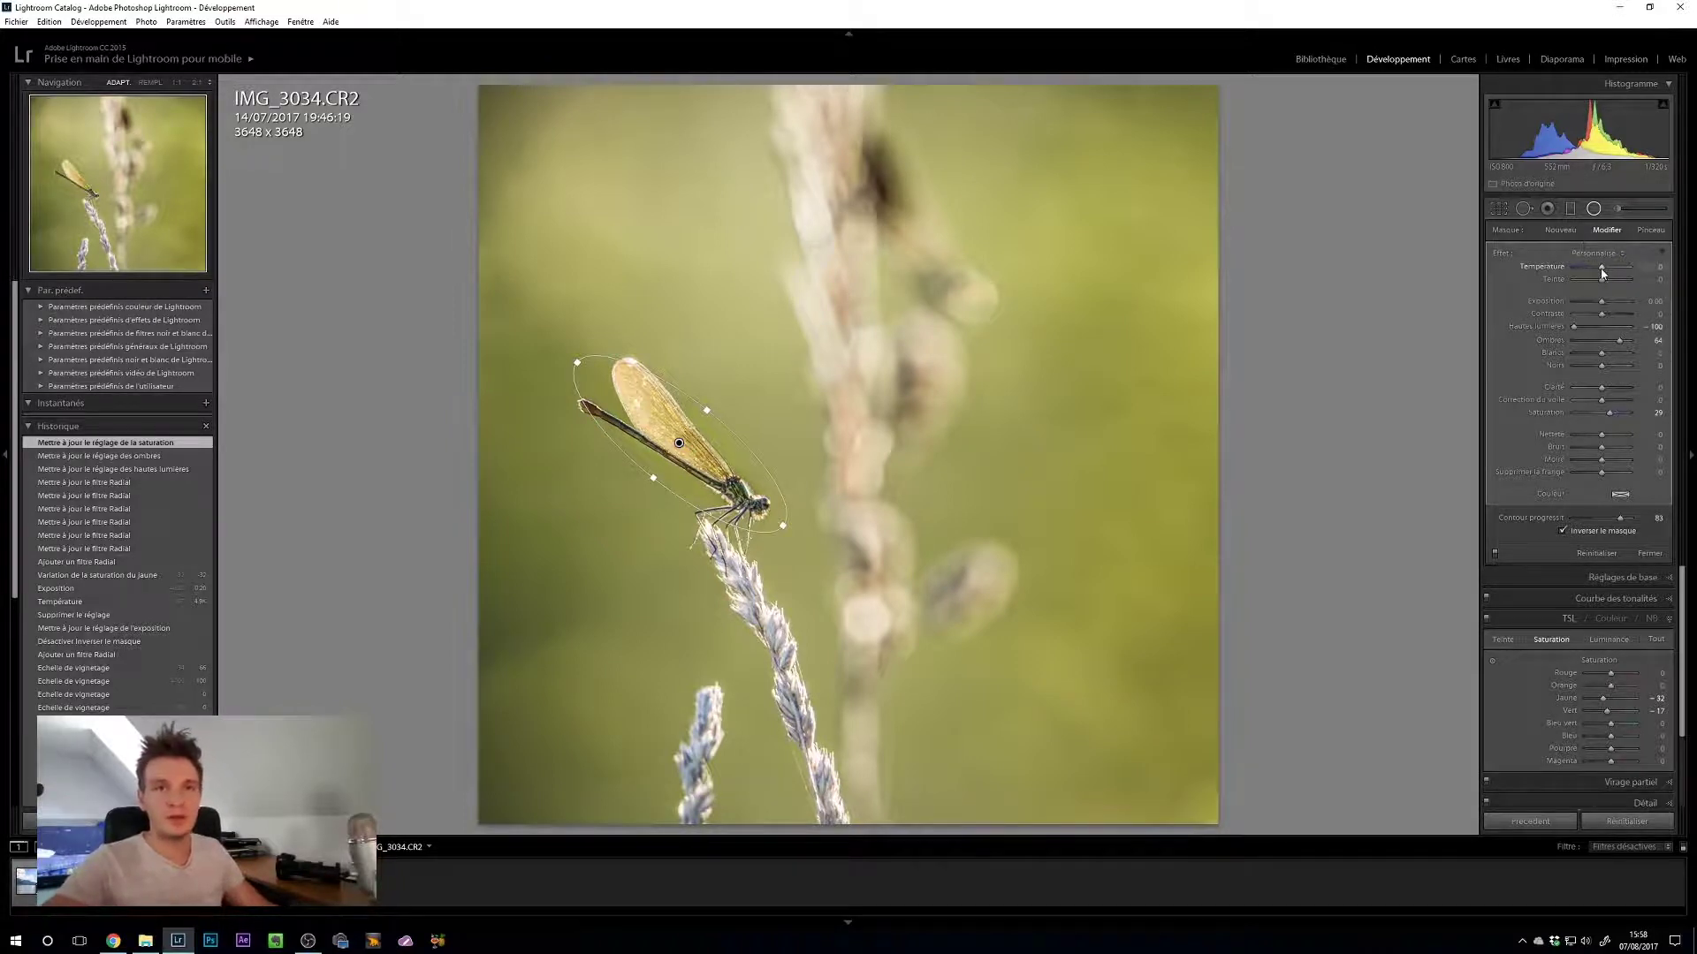
left_click_drag(1600, 272, 1596, 274)
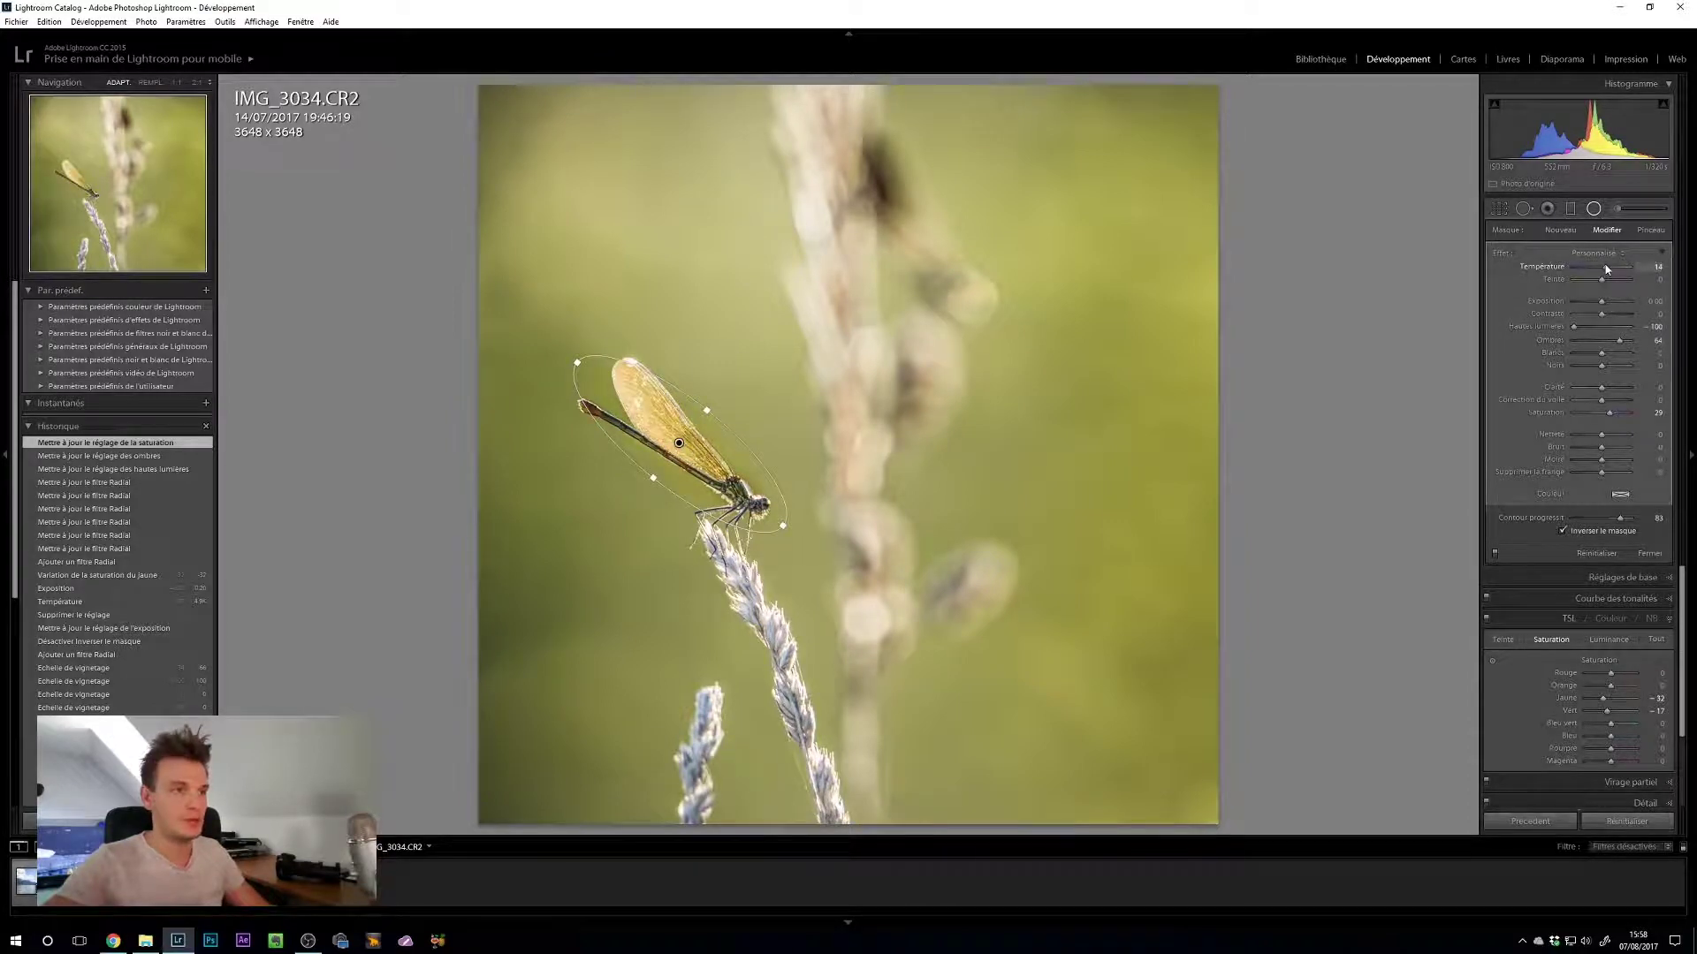
left_click_drag(1607, 270, 1604, 271)
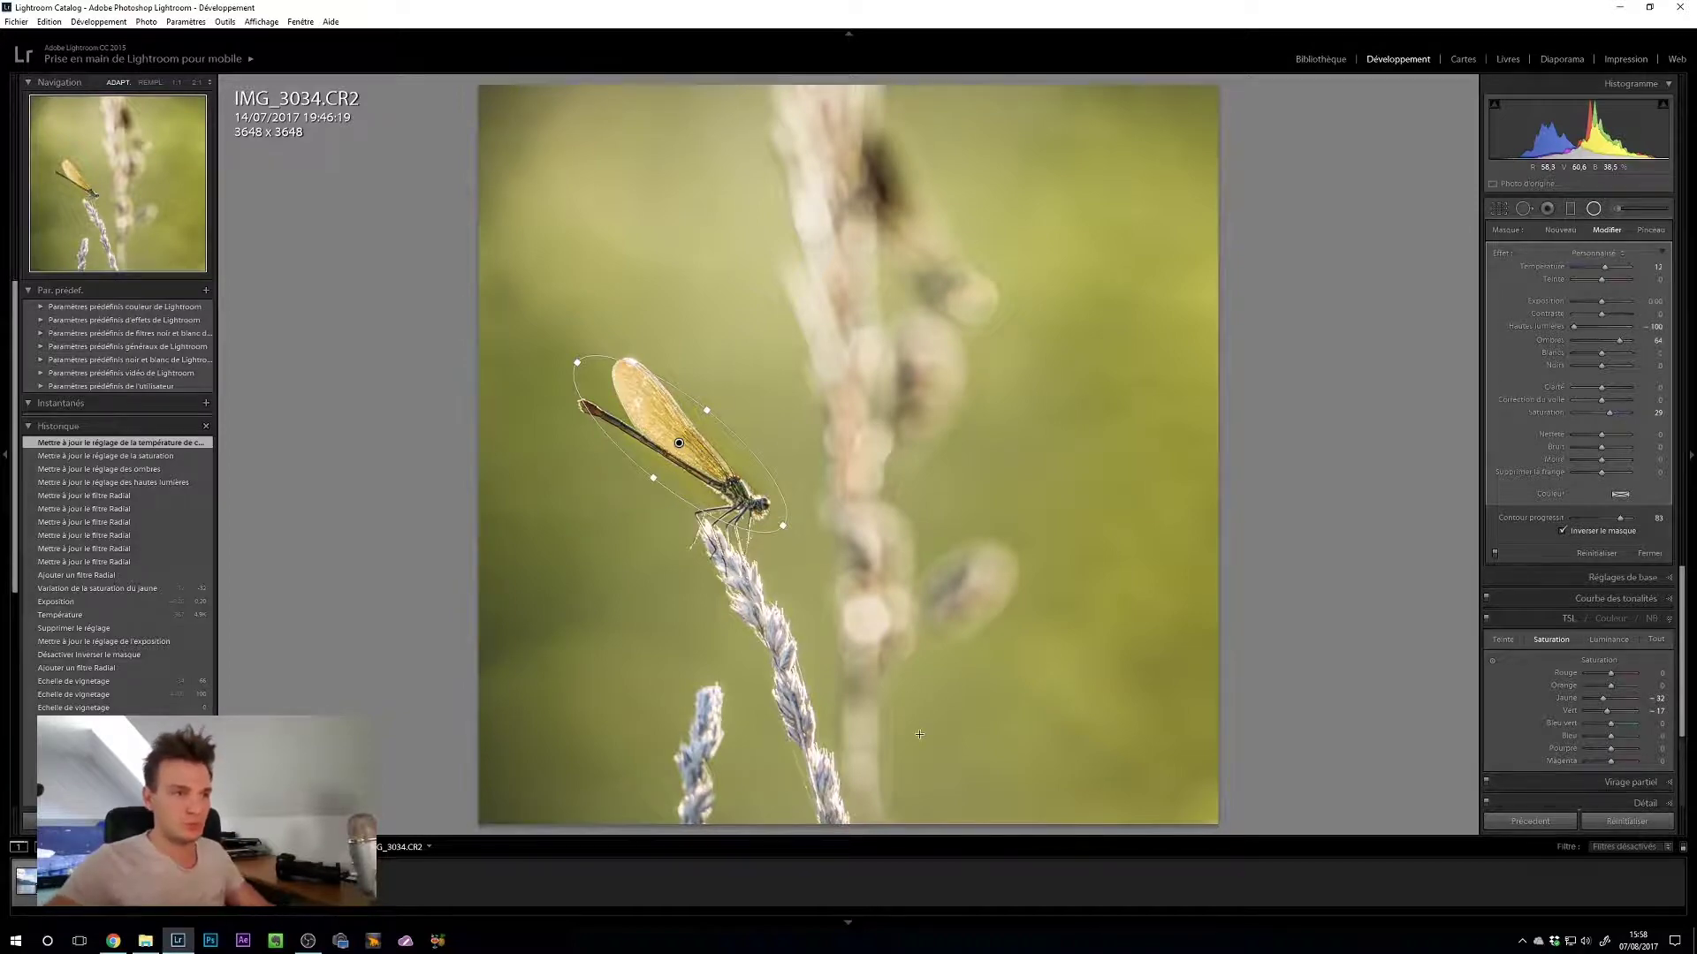
Step: Shift the radial filter slightly down over the damselfly and set its clarity to 24
left_click(669, 486)
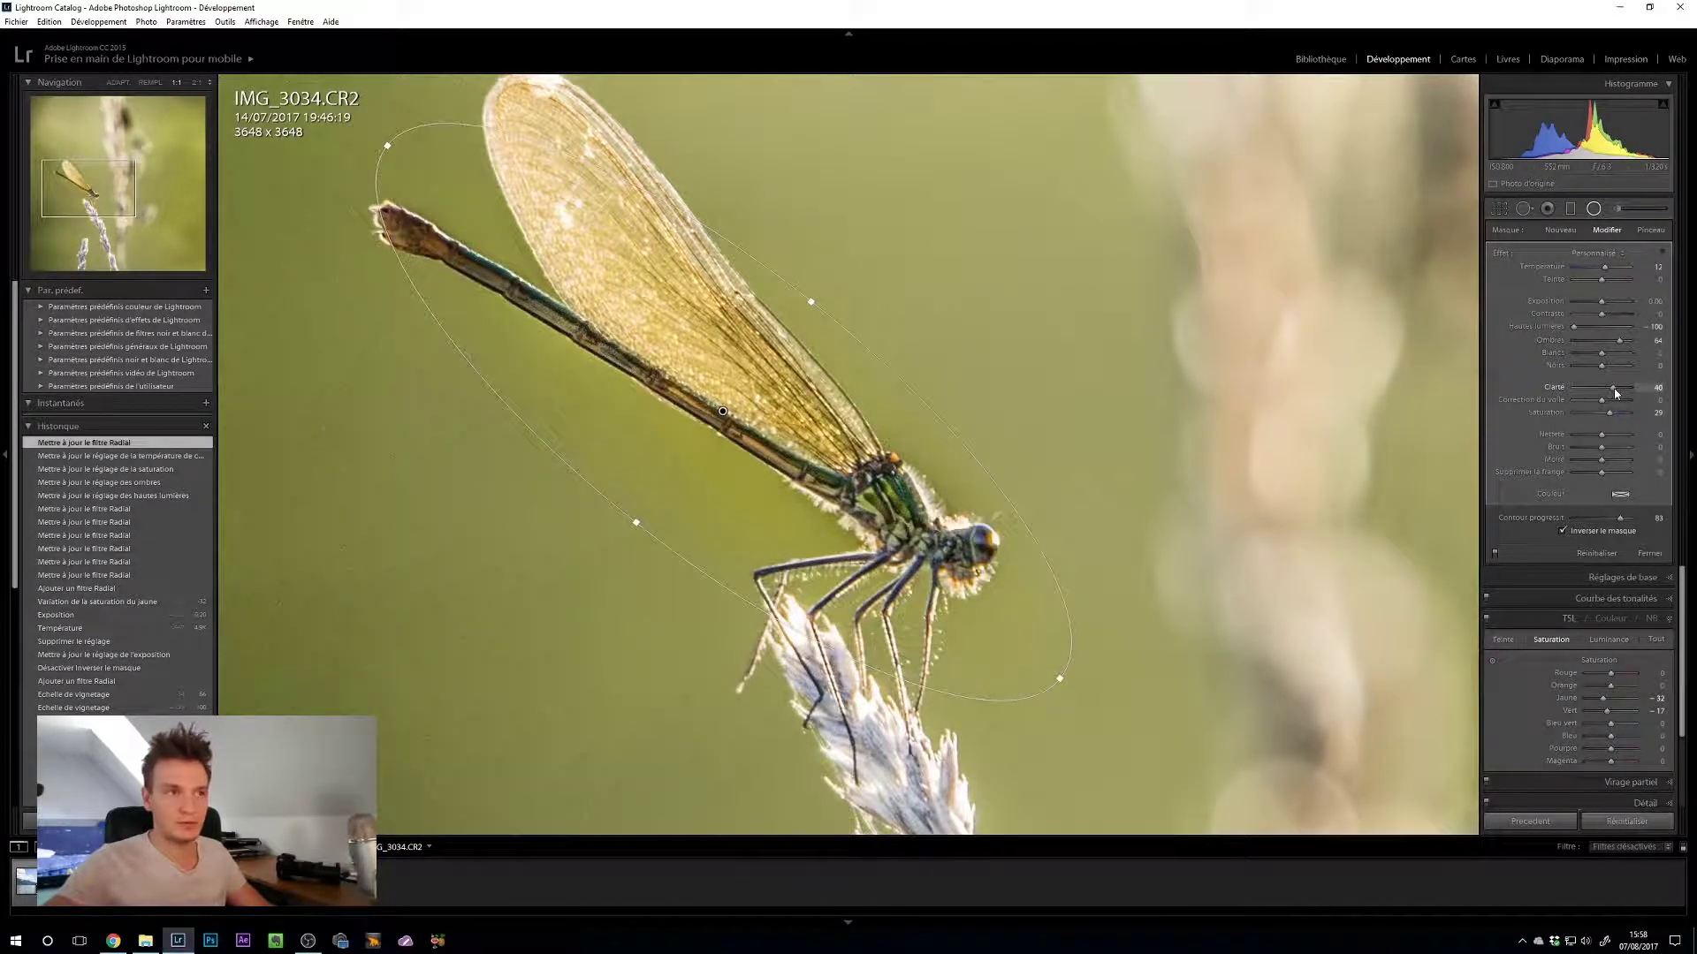
left_click_drag(1616, 394, 1606, 396)
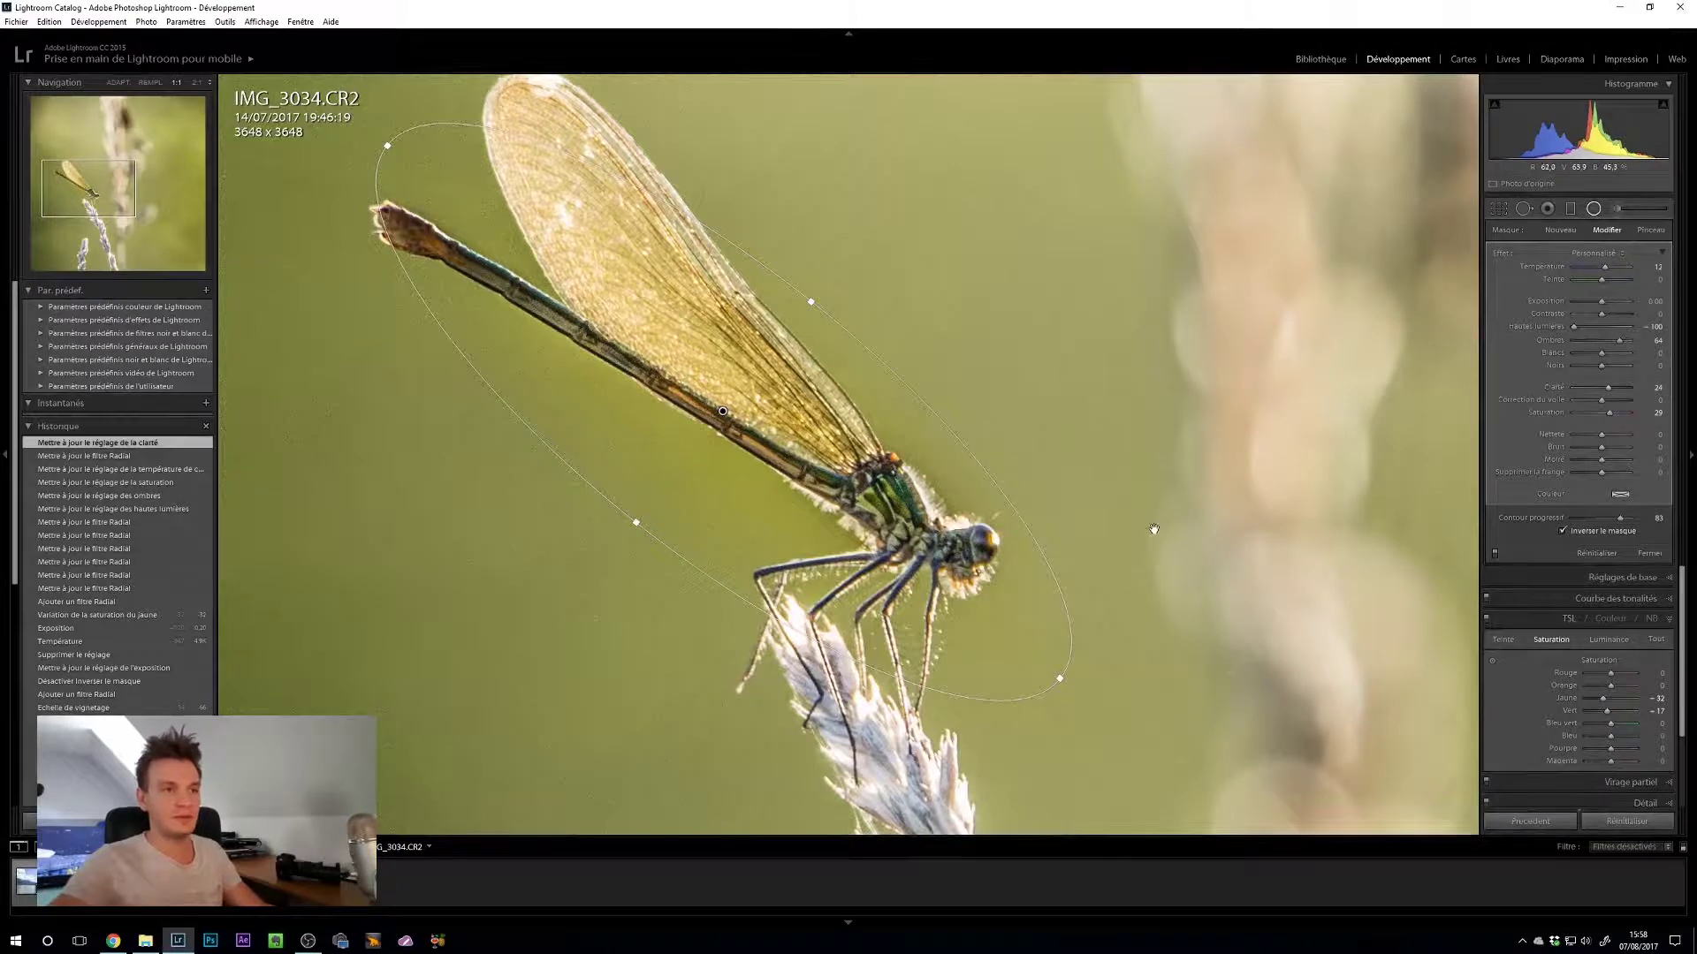
key("z")
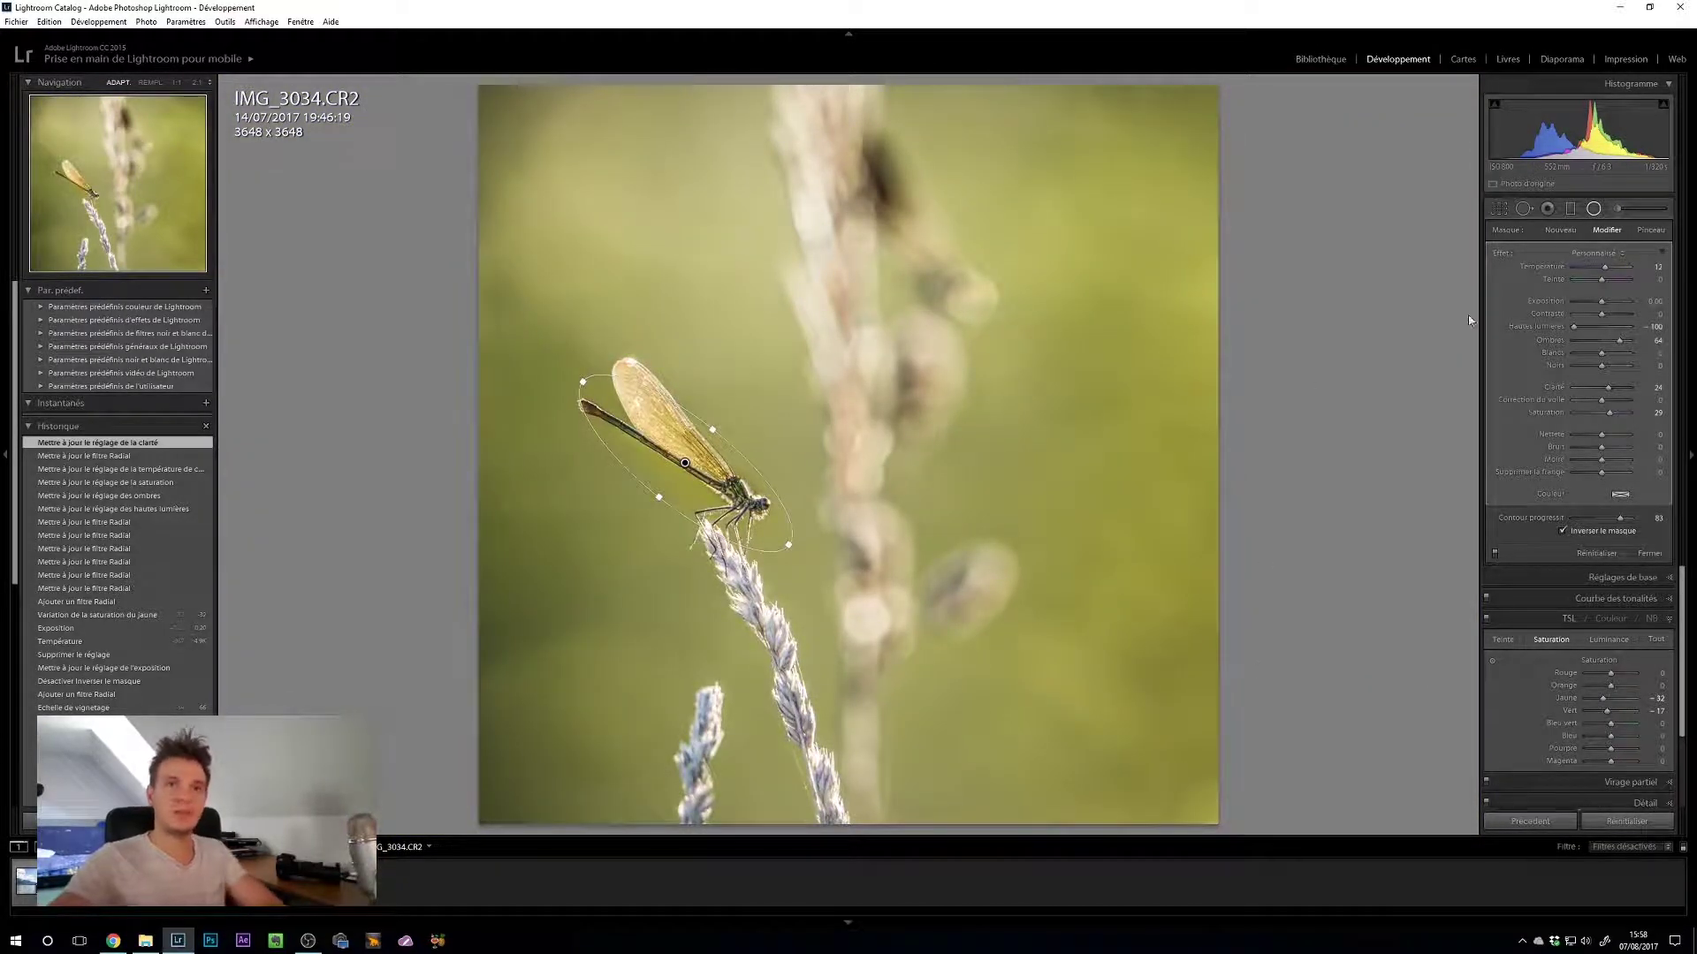
left_click(1595, 209)
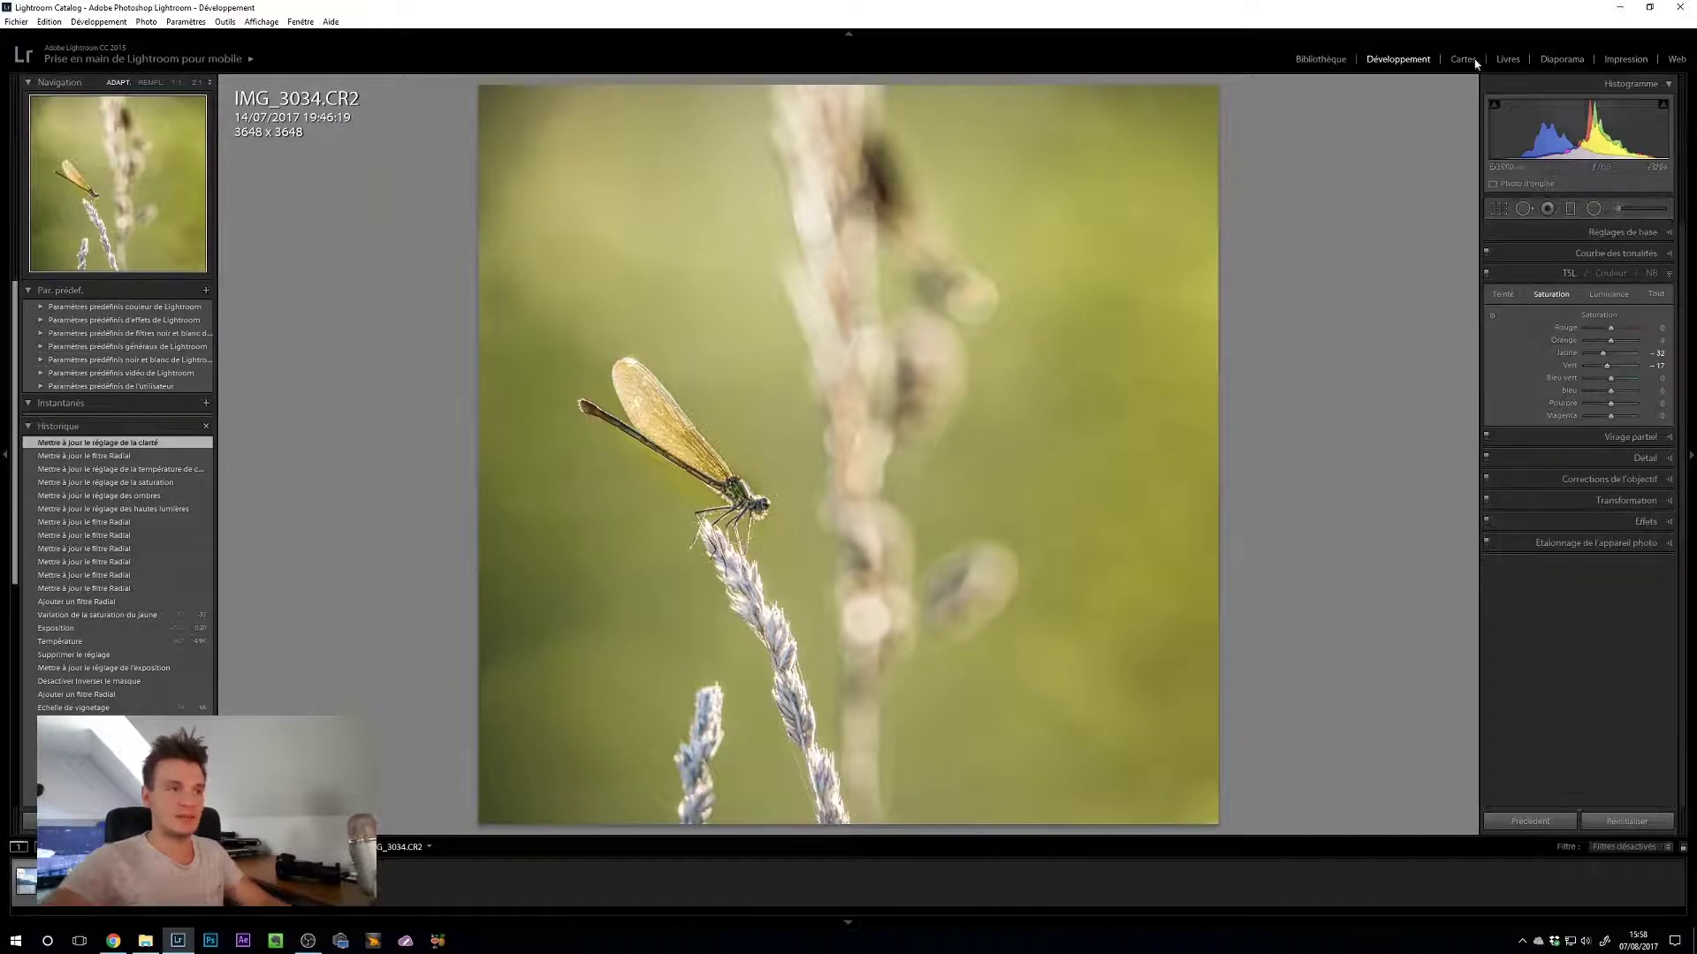
Step: Reselect the damselfly's radial filter and set its highlights to -7, shadows to 21, clarity to 21 and saturation to 26
left_click(1570, 208)
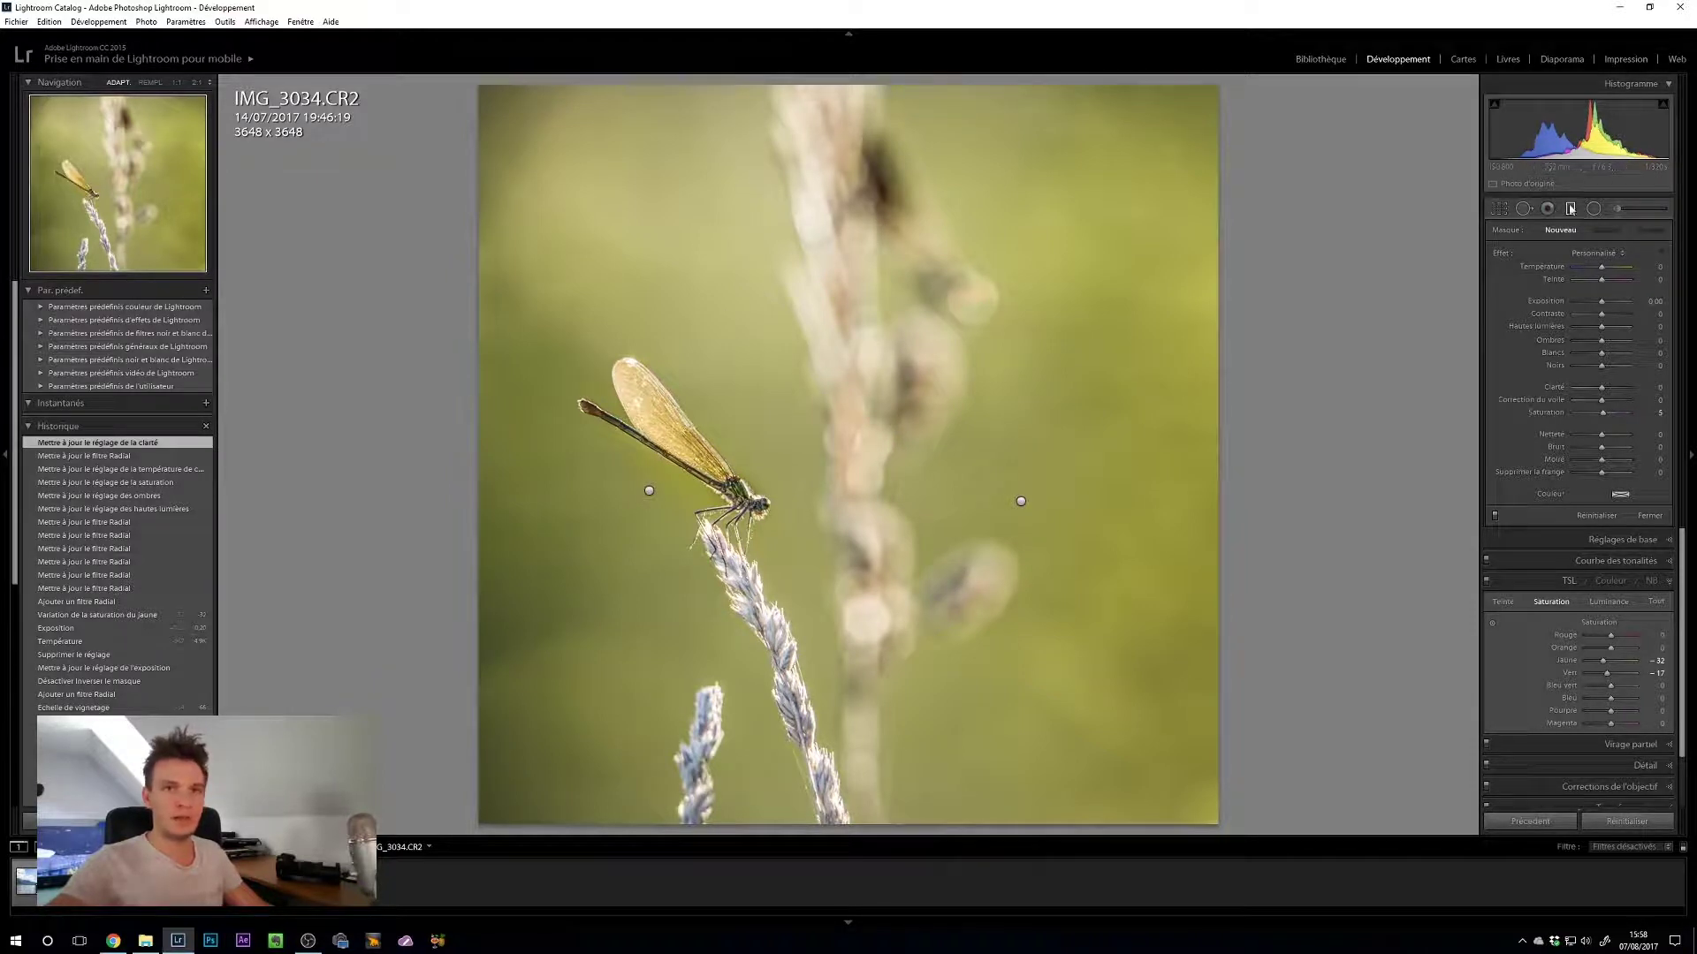
left_click(1593, 208)
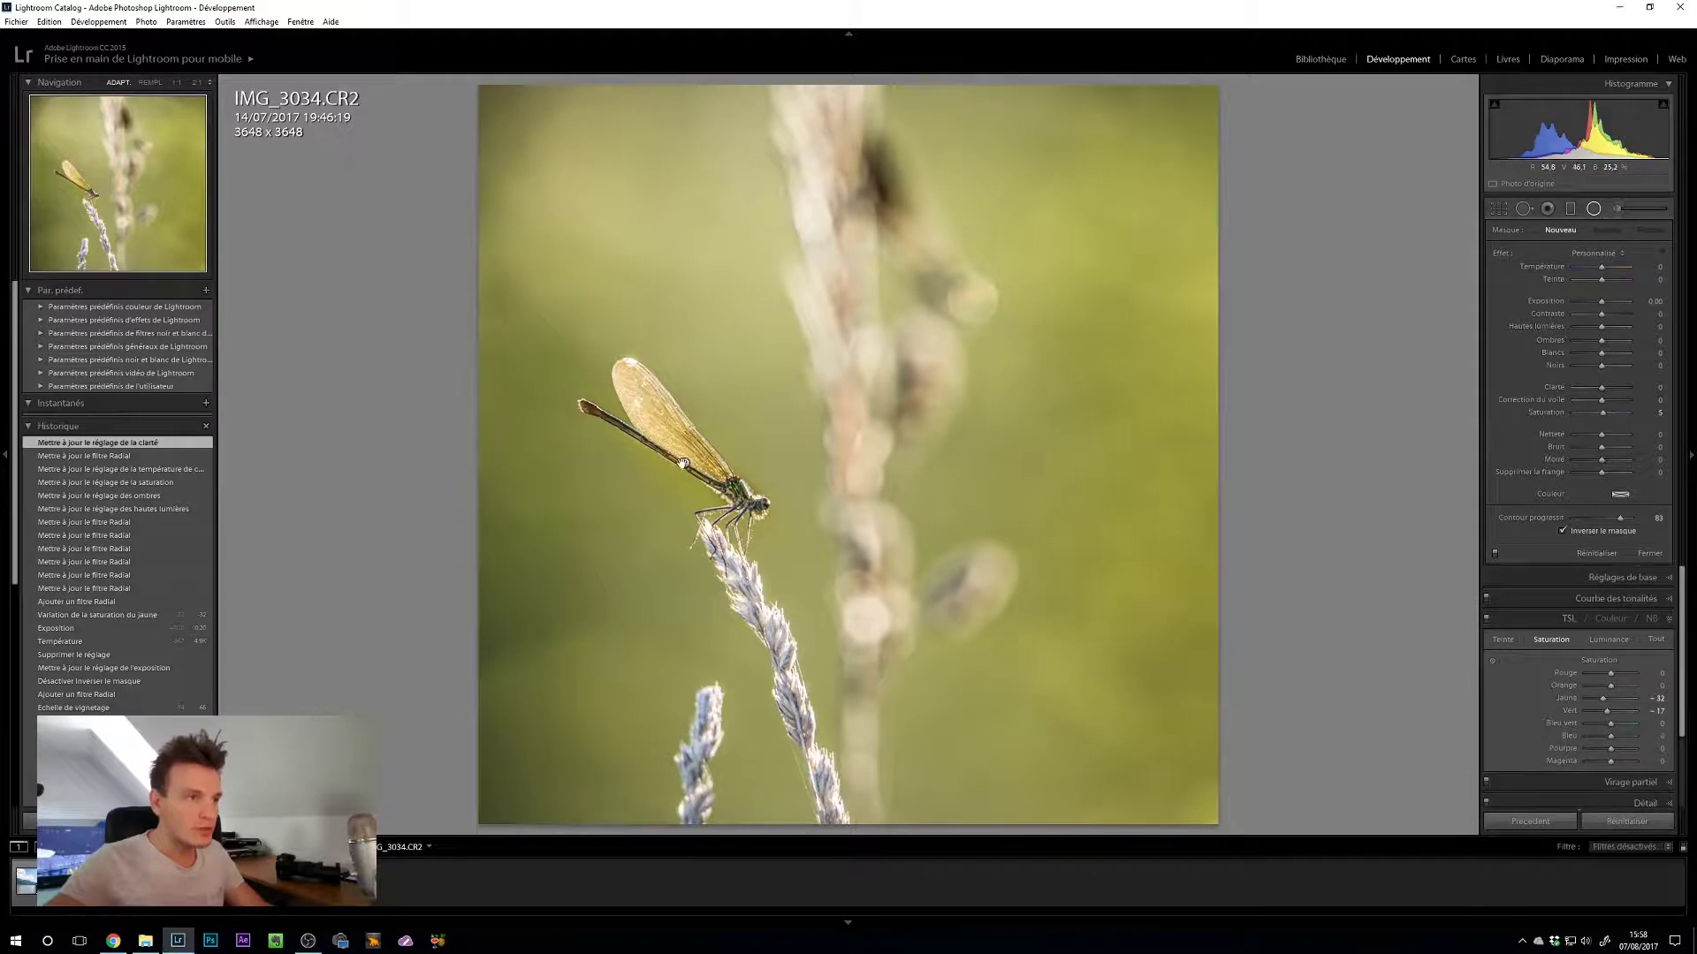
left_click(684, 463)
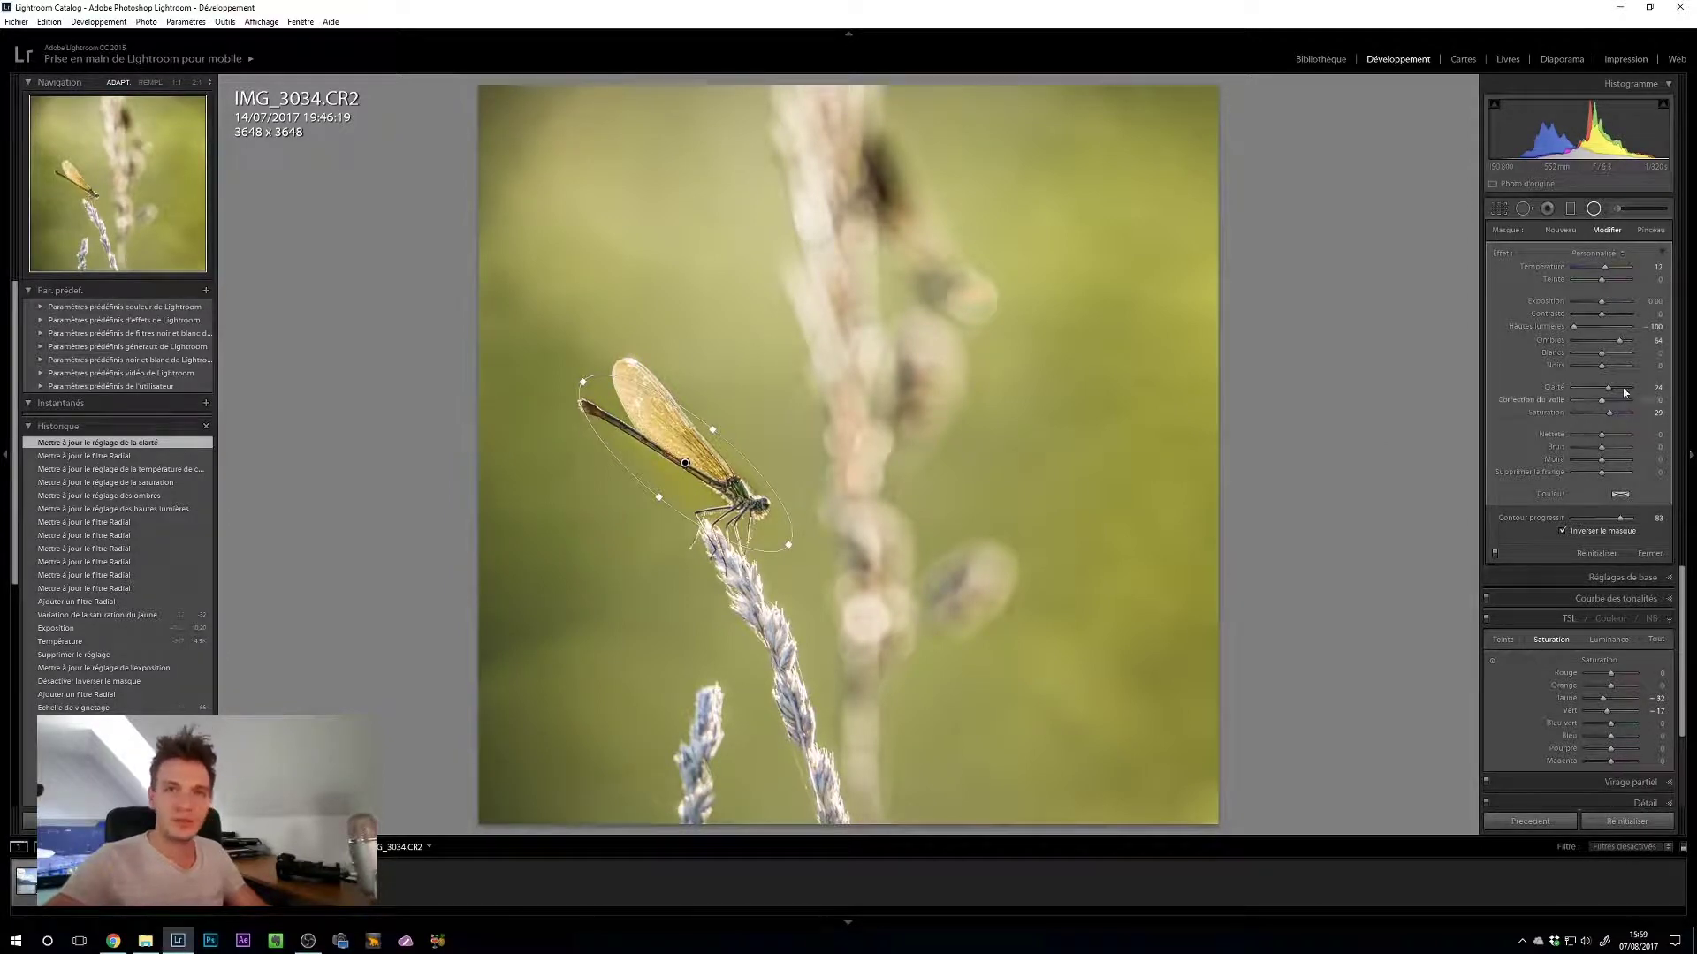
left_click_drag(1619, 341, 1612, 345)
left_click(1651, 340)
type("2")
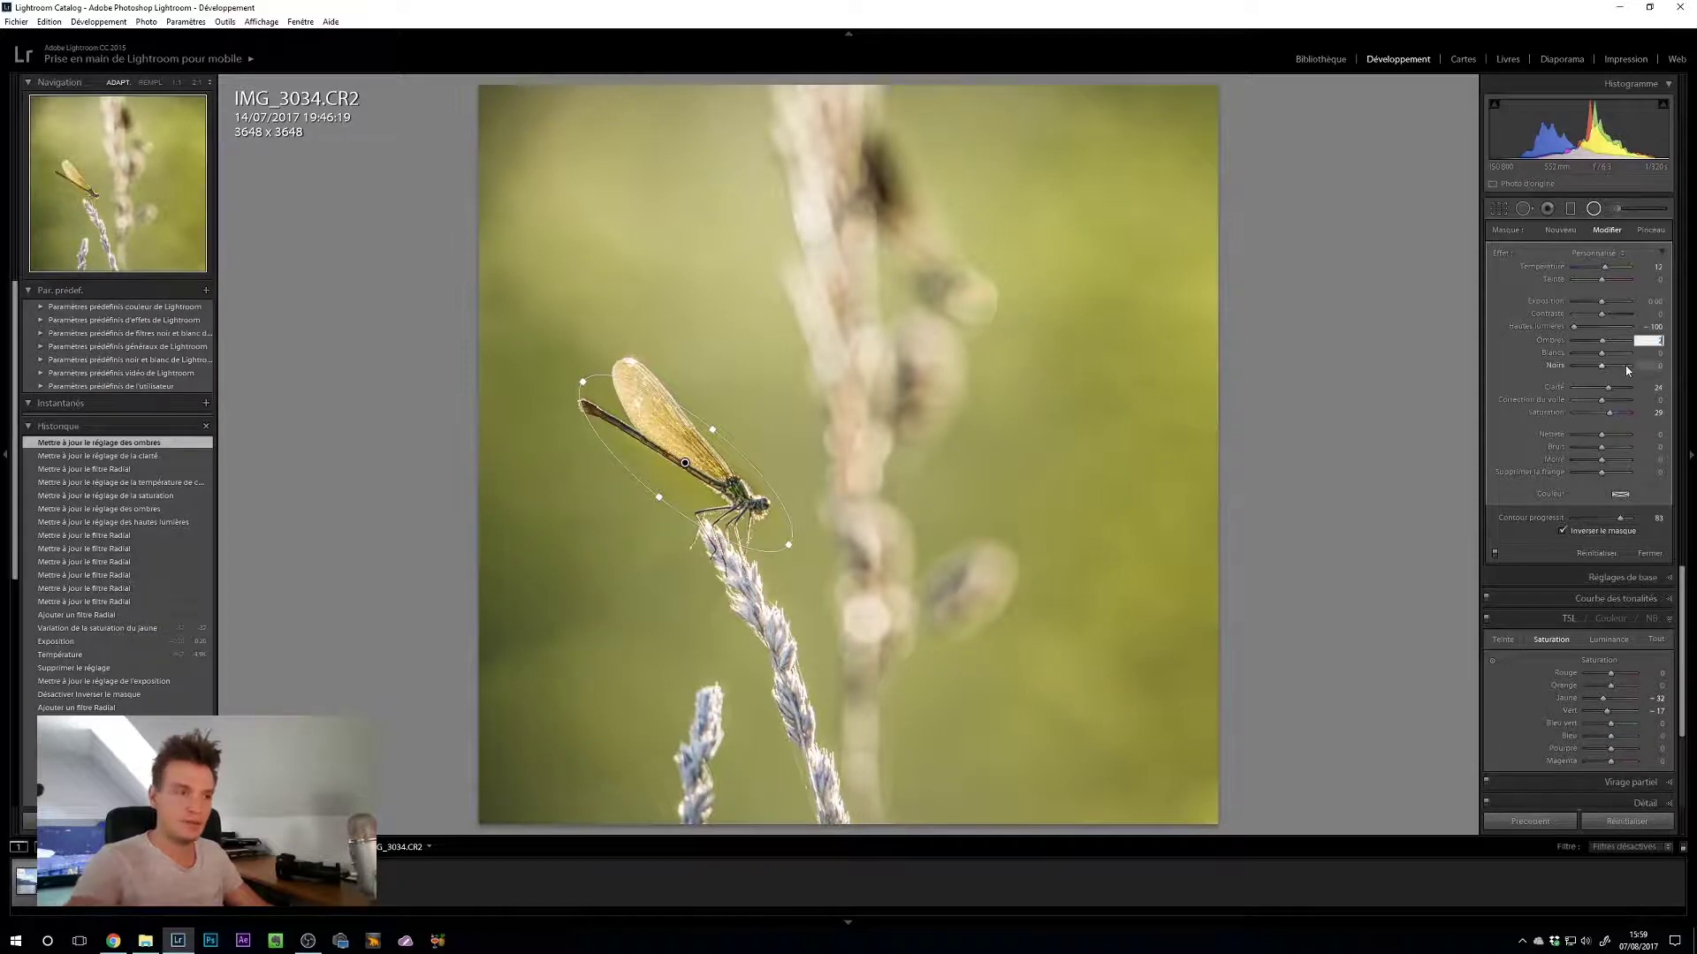
type("5")
key("Return")
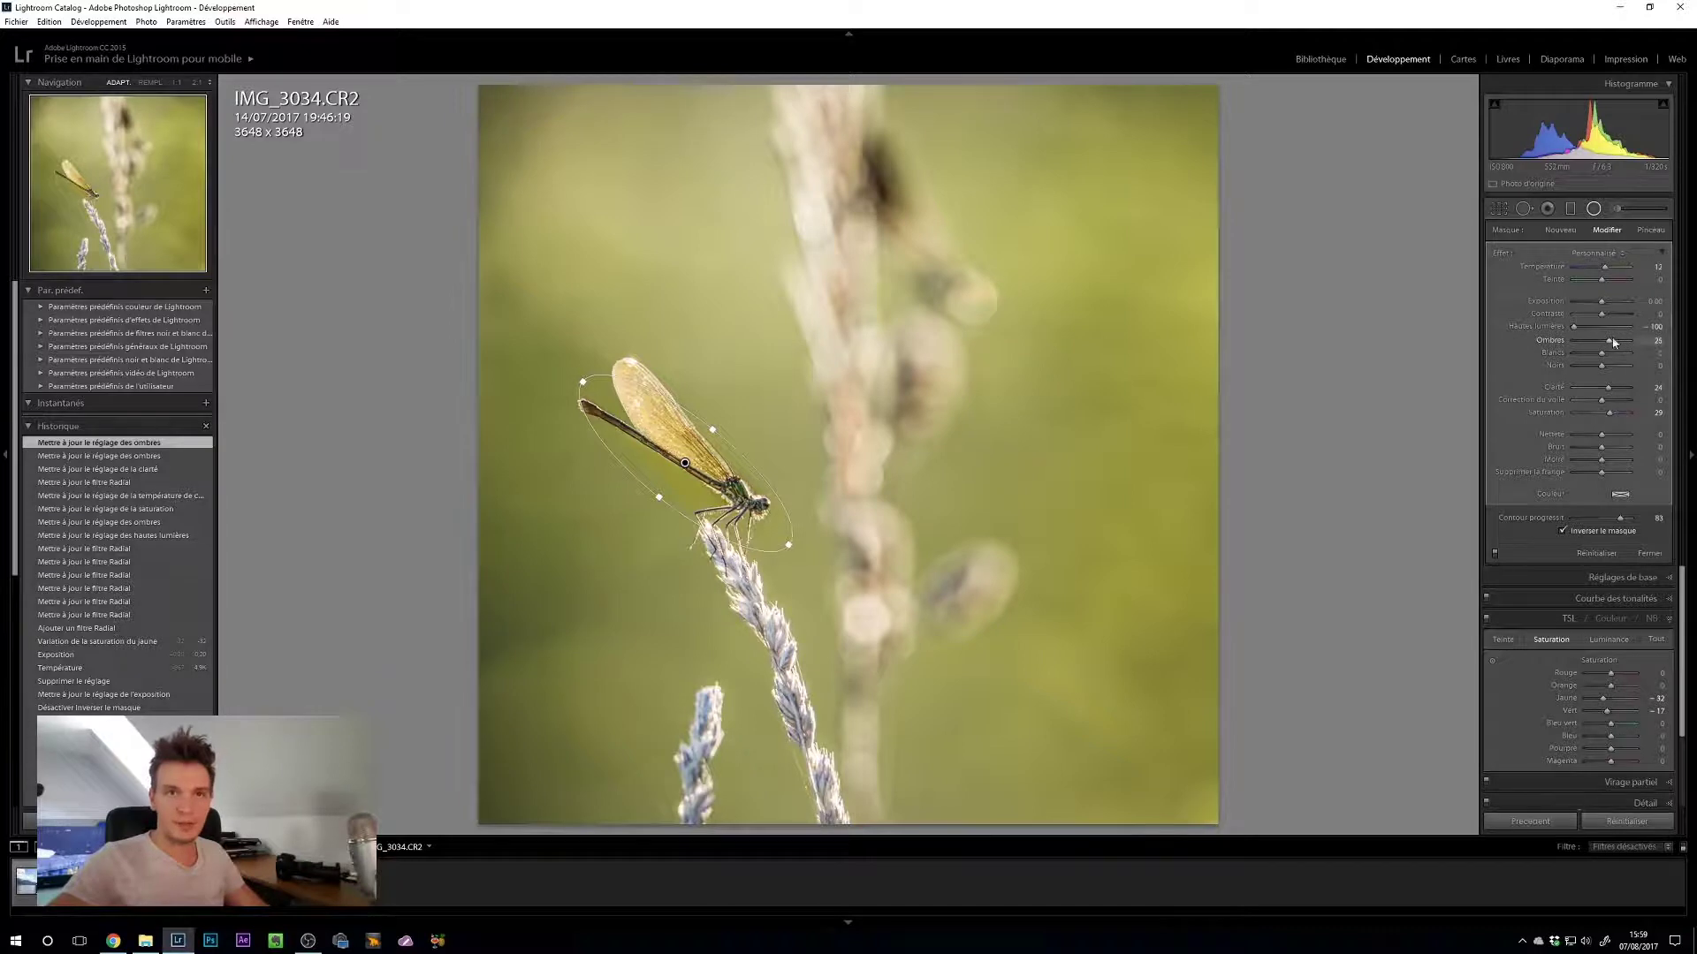
left_click_drag(1574, 327, 1610, 345)
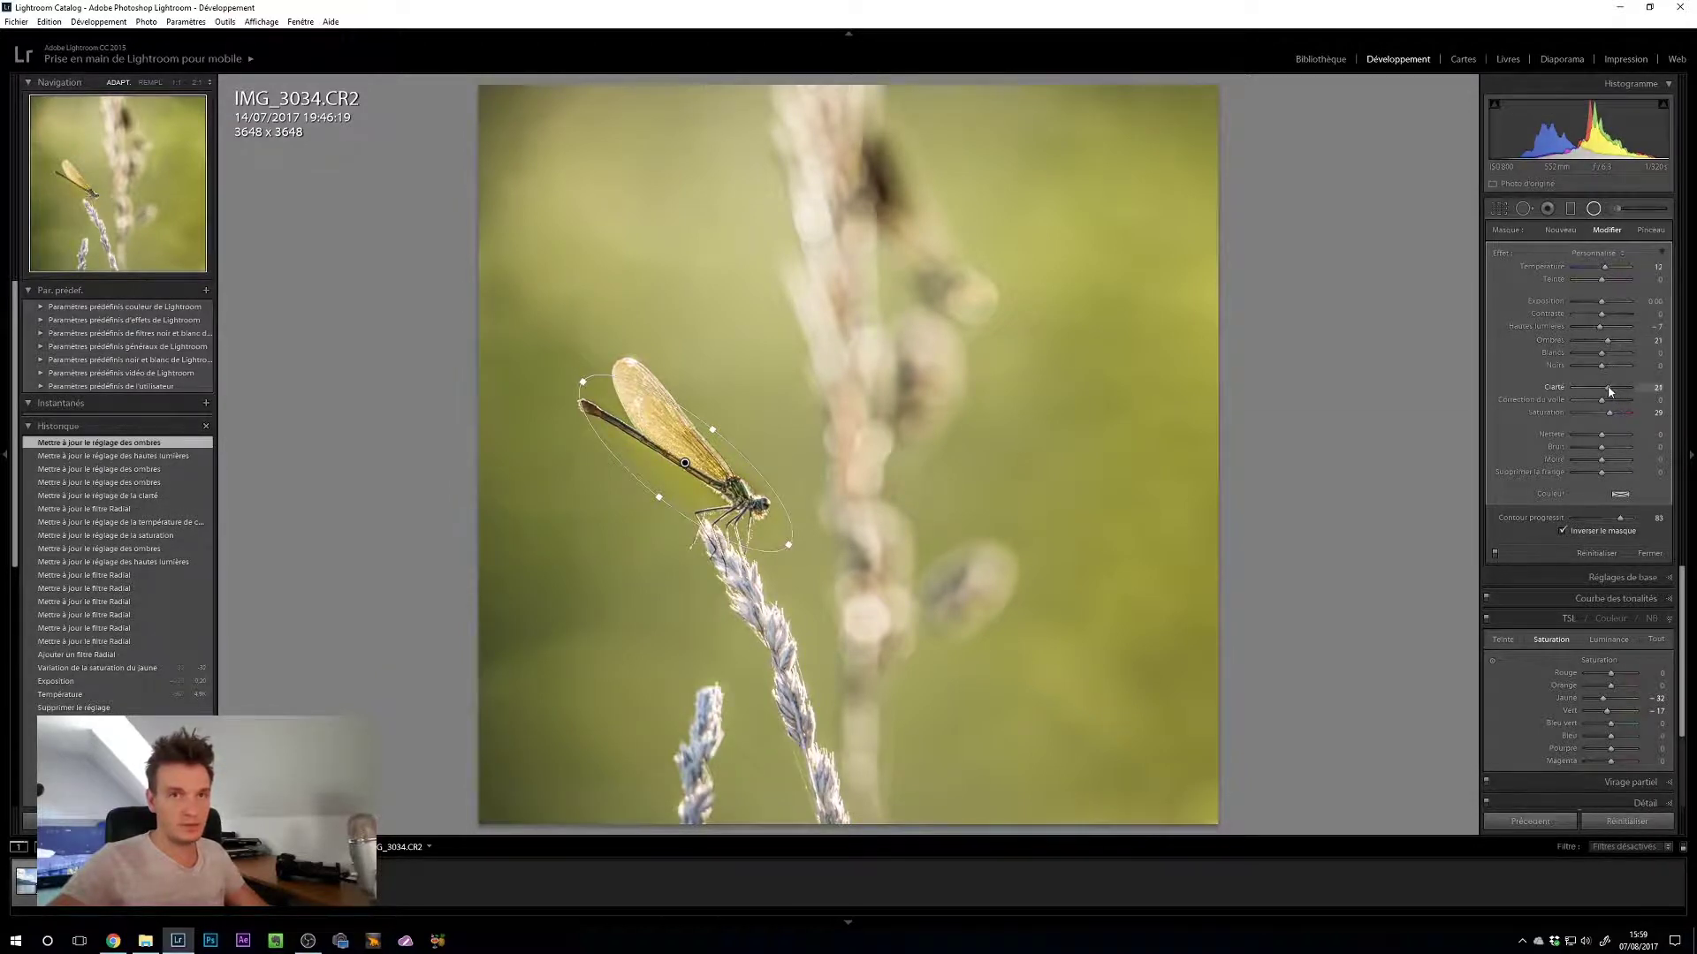
left_click_drag(1611, 413, 1609, 416)
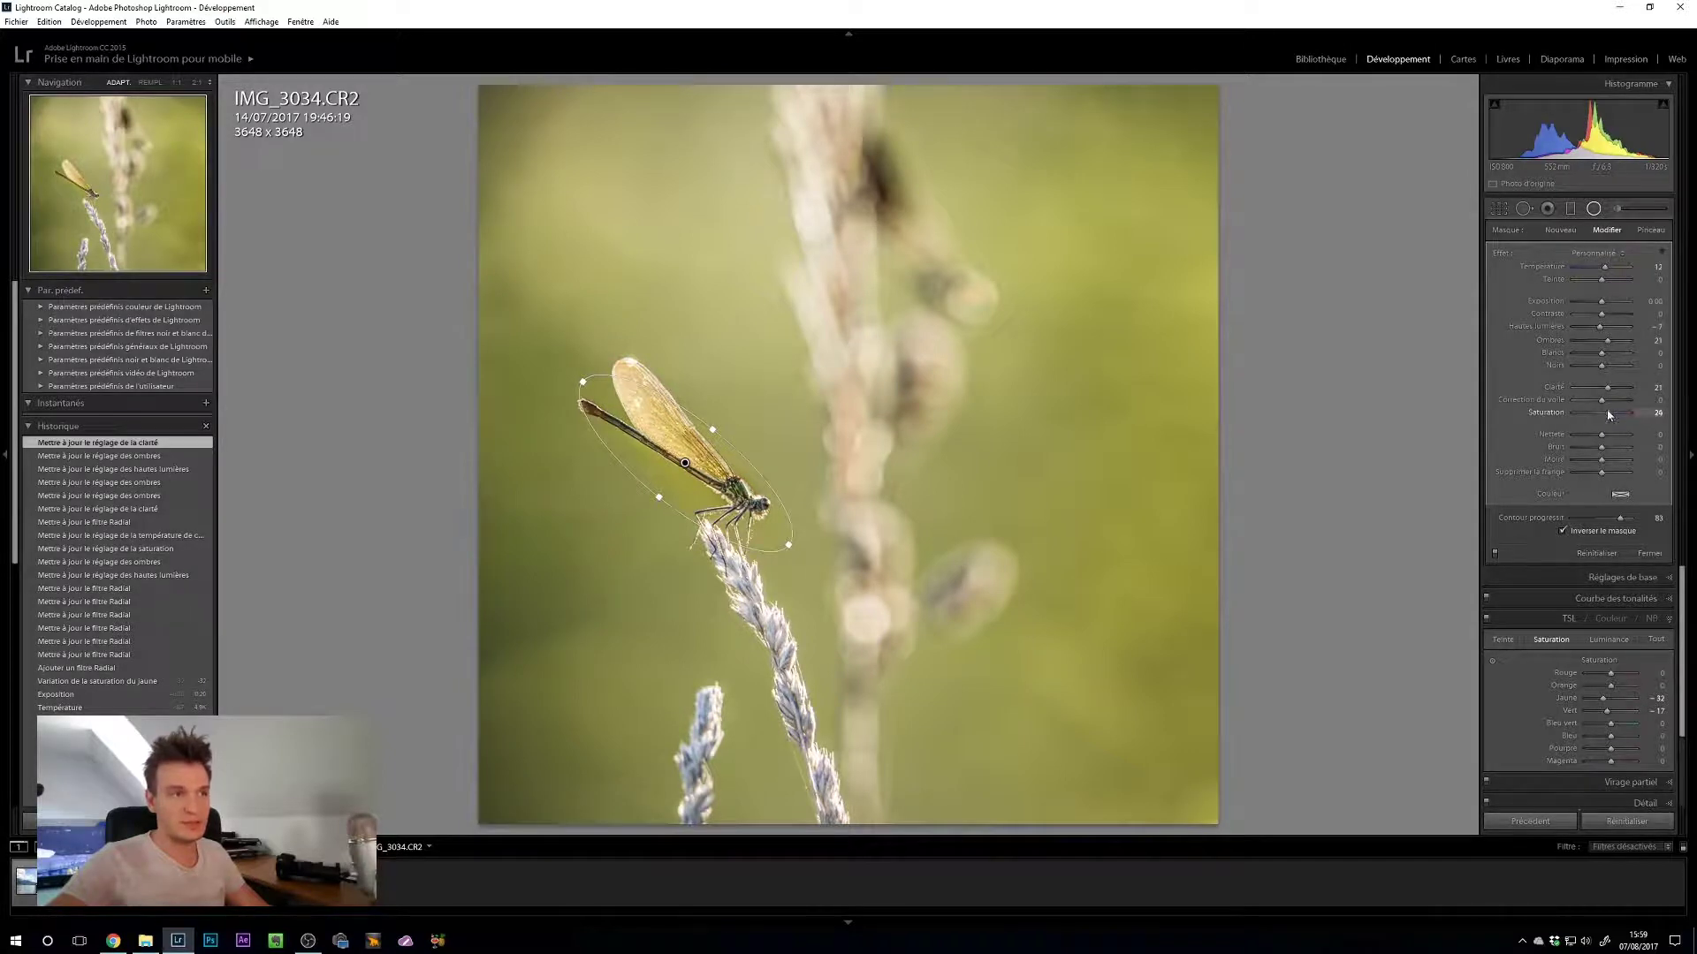
left_click_drag(1606, 414, 1609, 414)
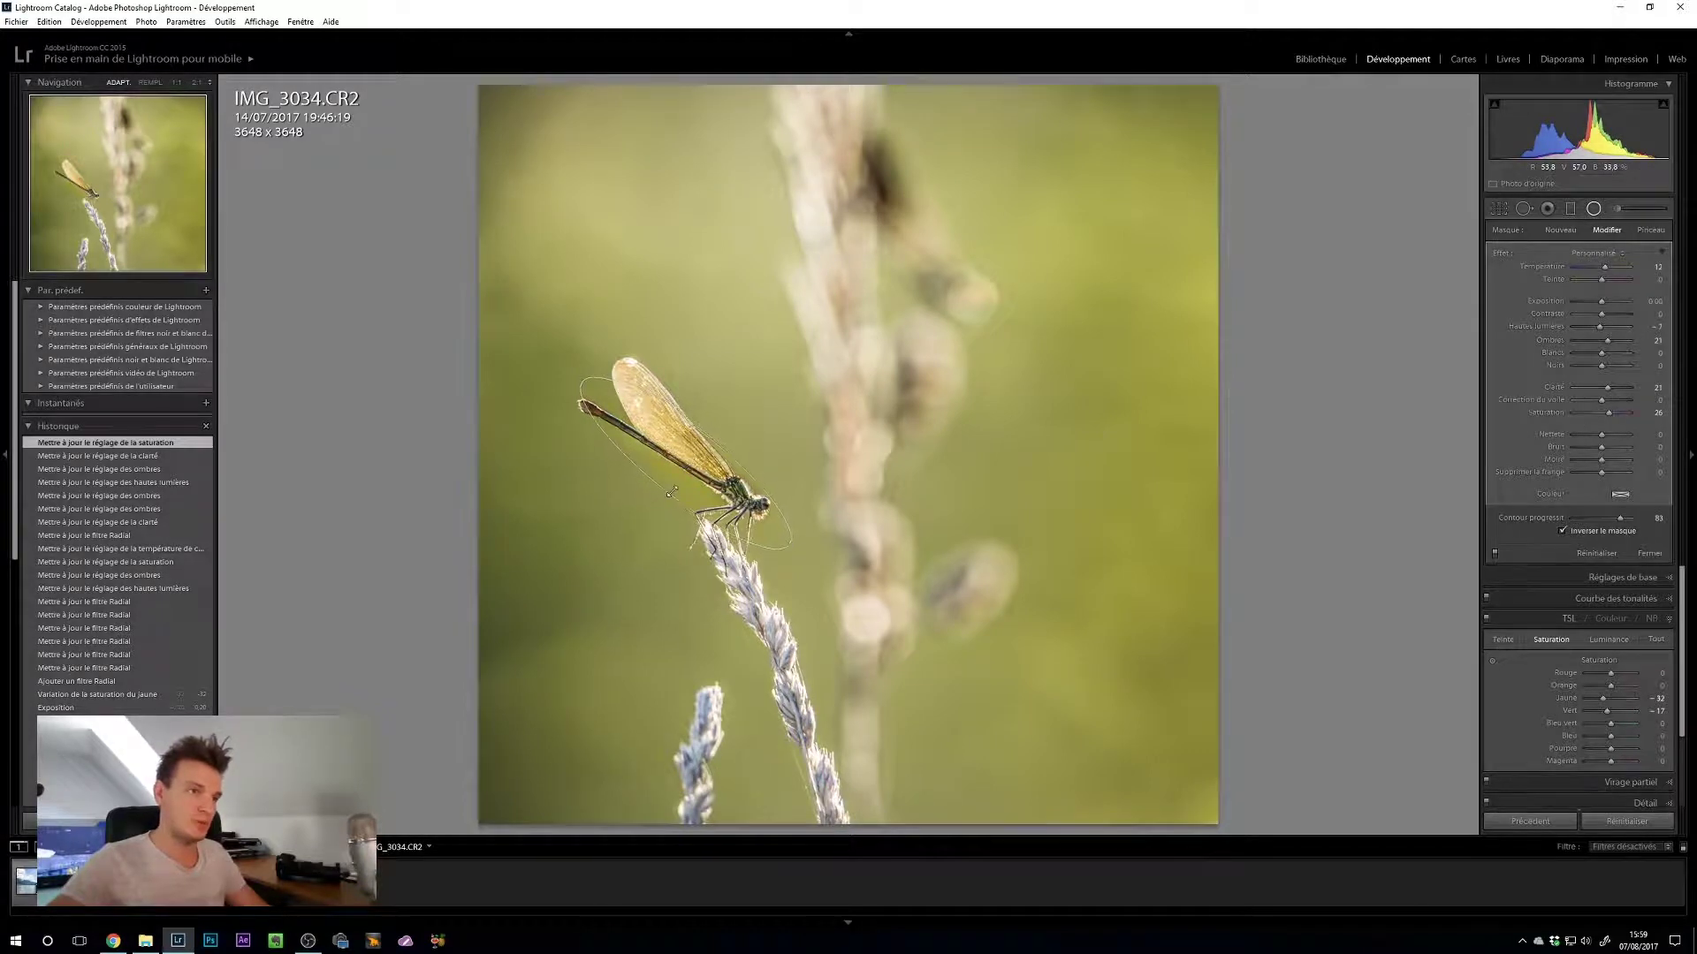
Step: Narrow and reposition the radial filter's ellipse around the damselfly and set its saturation to 24
left_click_drag(671, 492, 666, 489)
left_click_drag(794, 544, 788, 554)
left_click_drag(672, 492, 705, 467)
left_click_drag(1608, 413, 1614, 417)
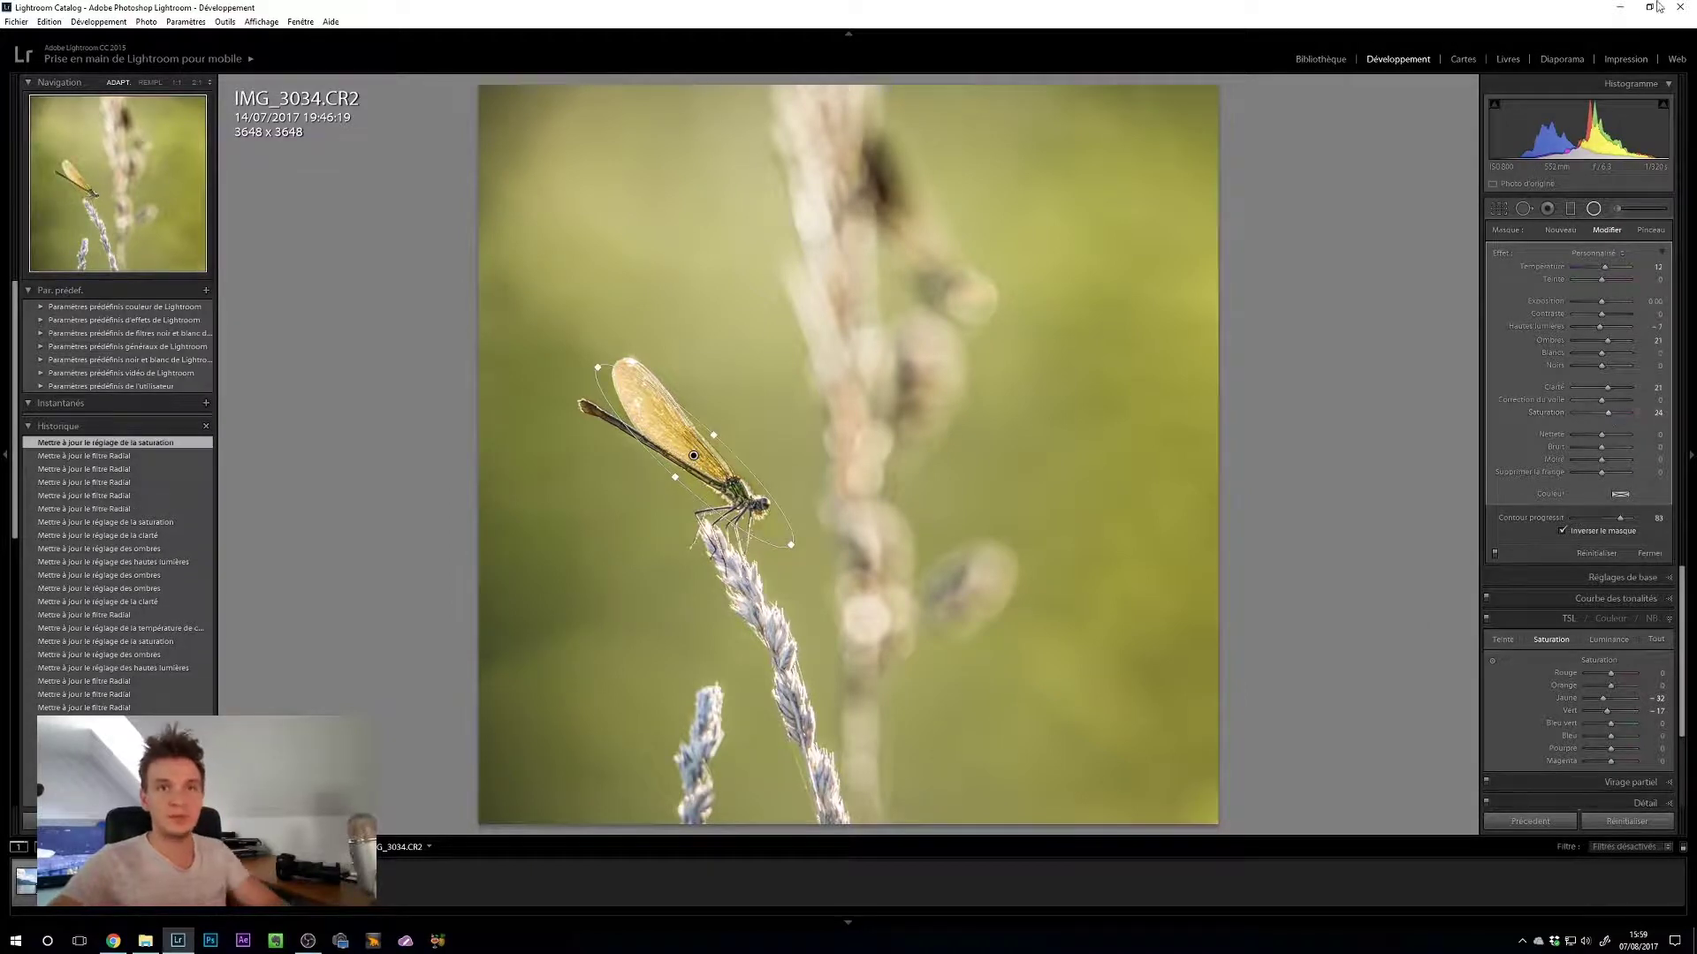
left_click(1593, 209)
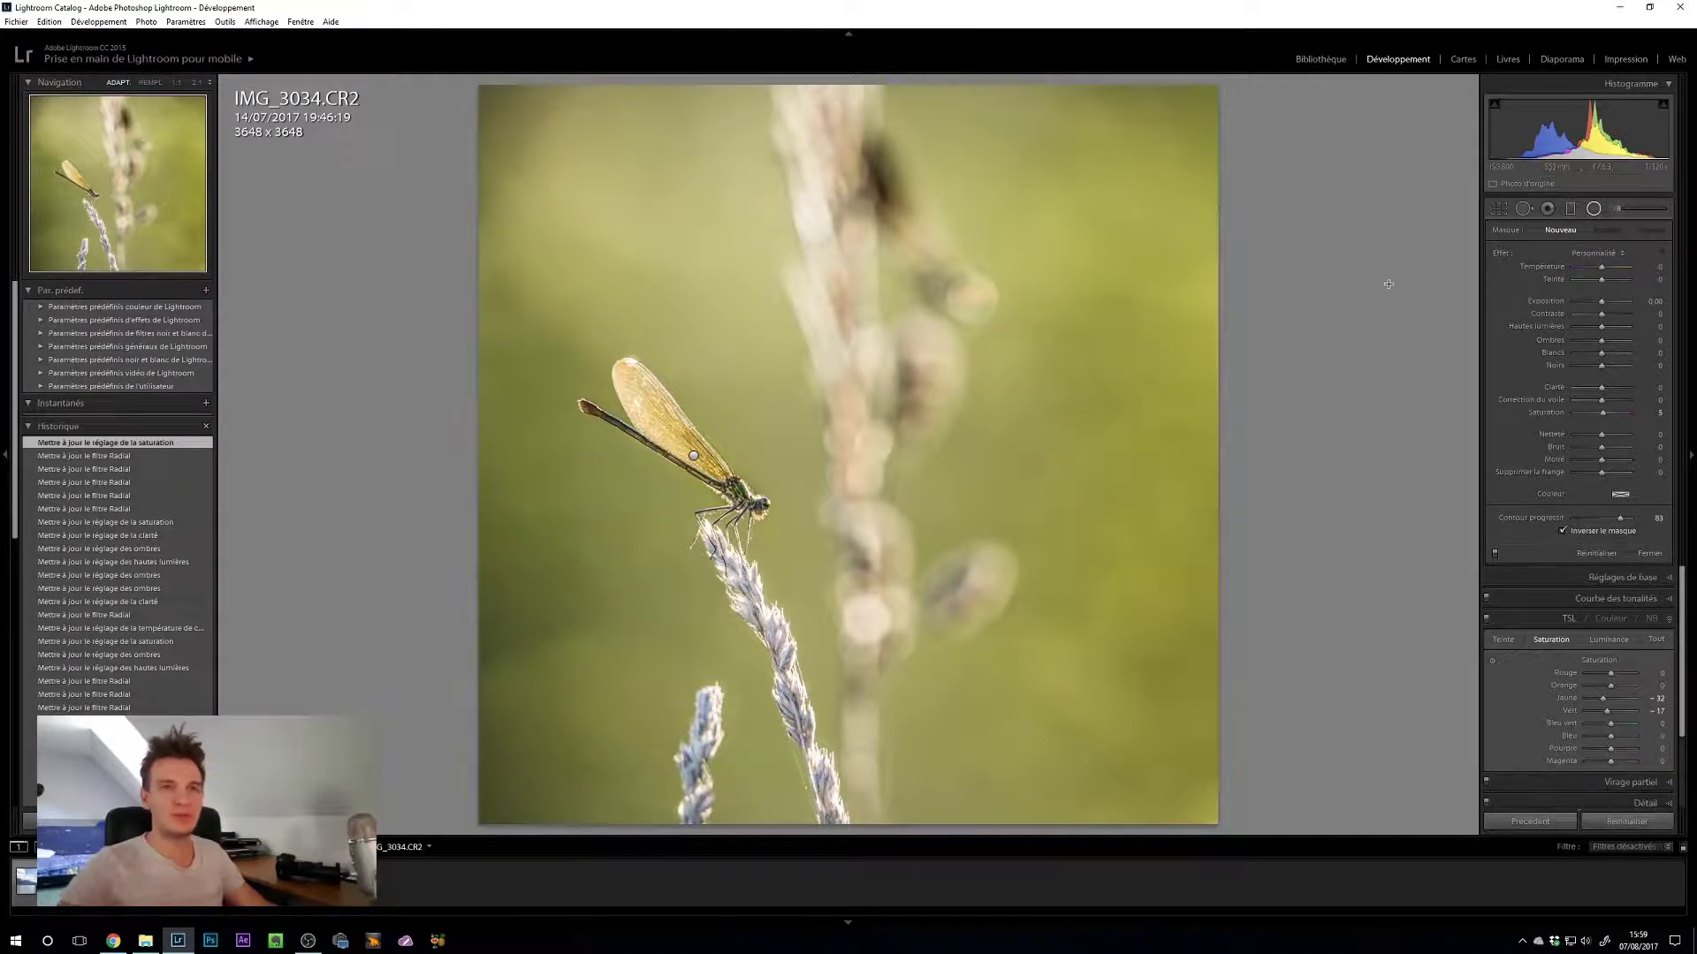
Step: Duplicate the graduated filter covering the photo's left side and set the copy's contrast to 24 and clarity to 43
left_click(1570, 209)
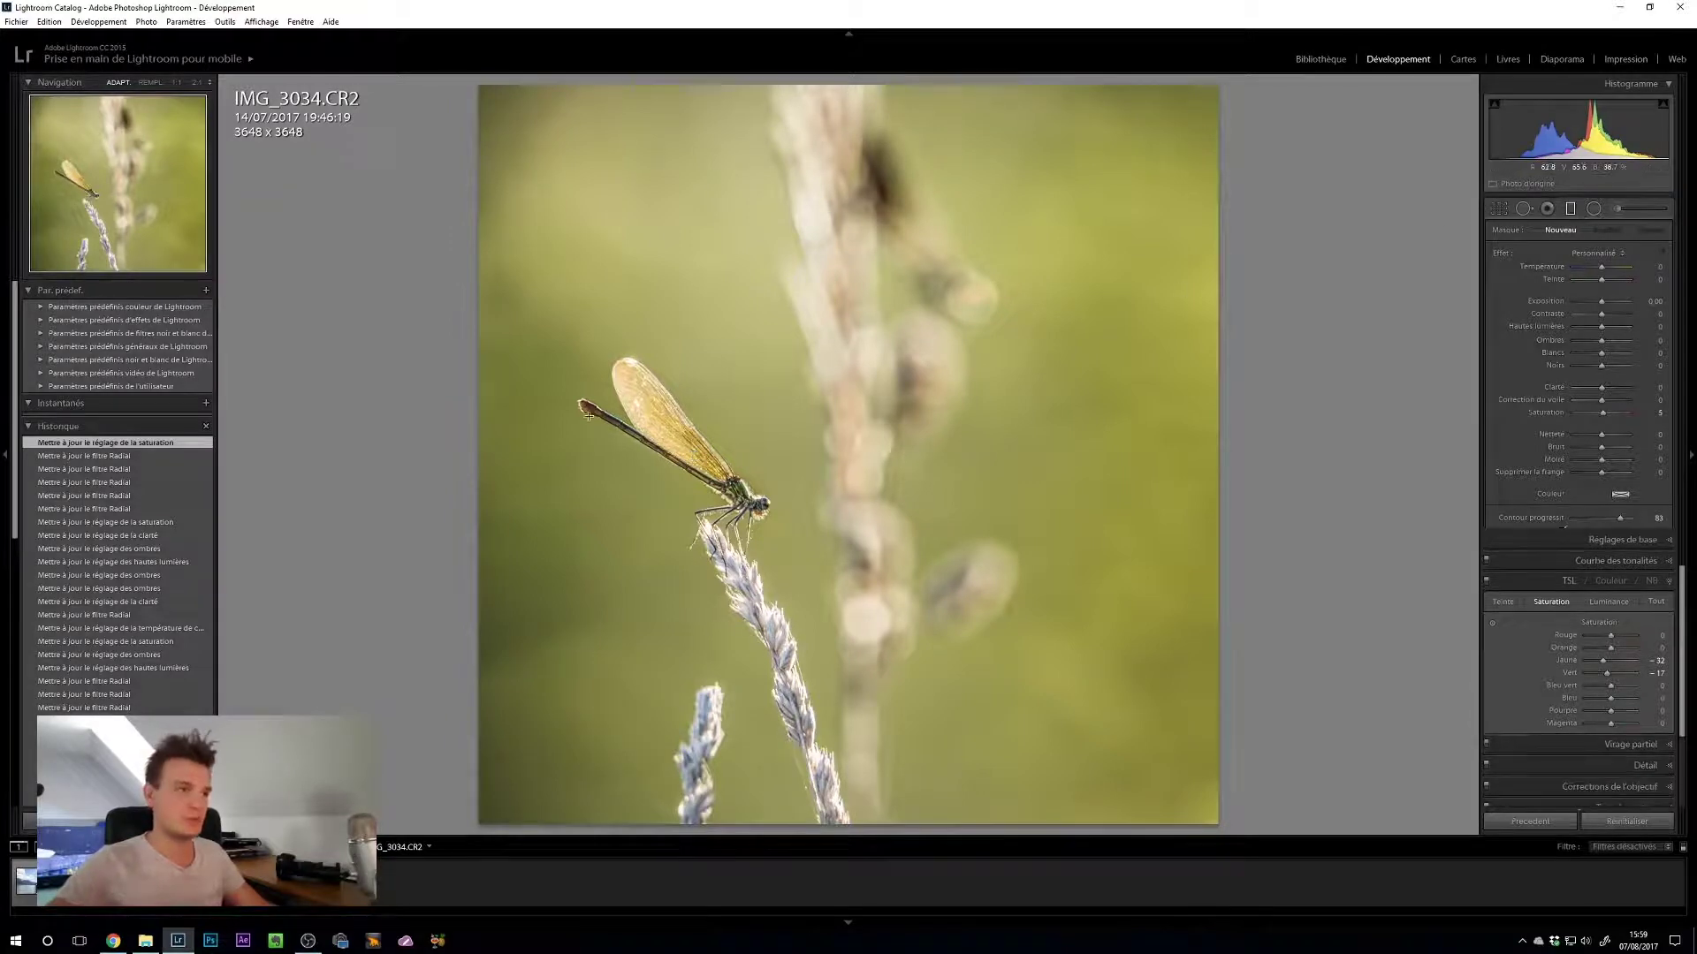
left_click(649, 489)
right_click(649, 490)
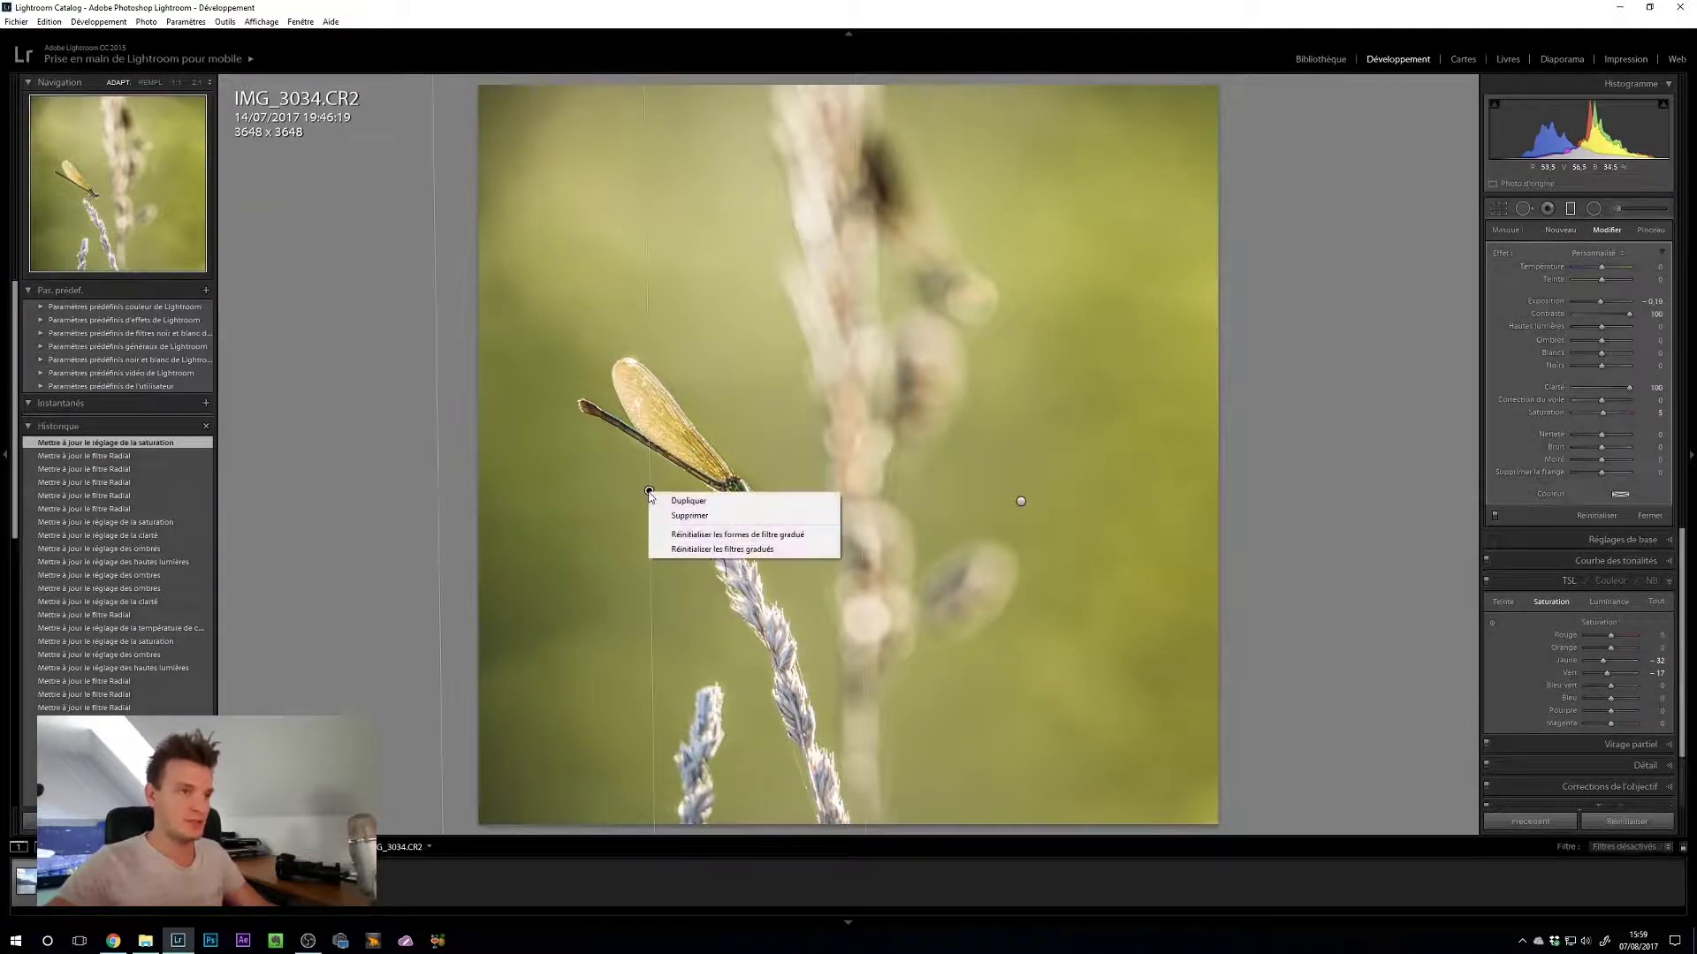
left_click(681, 503)
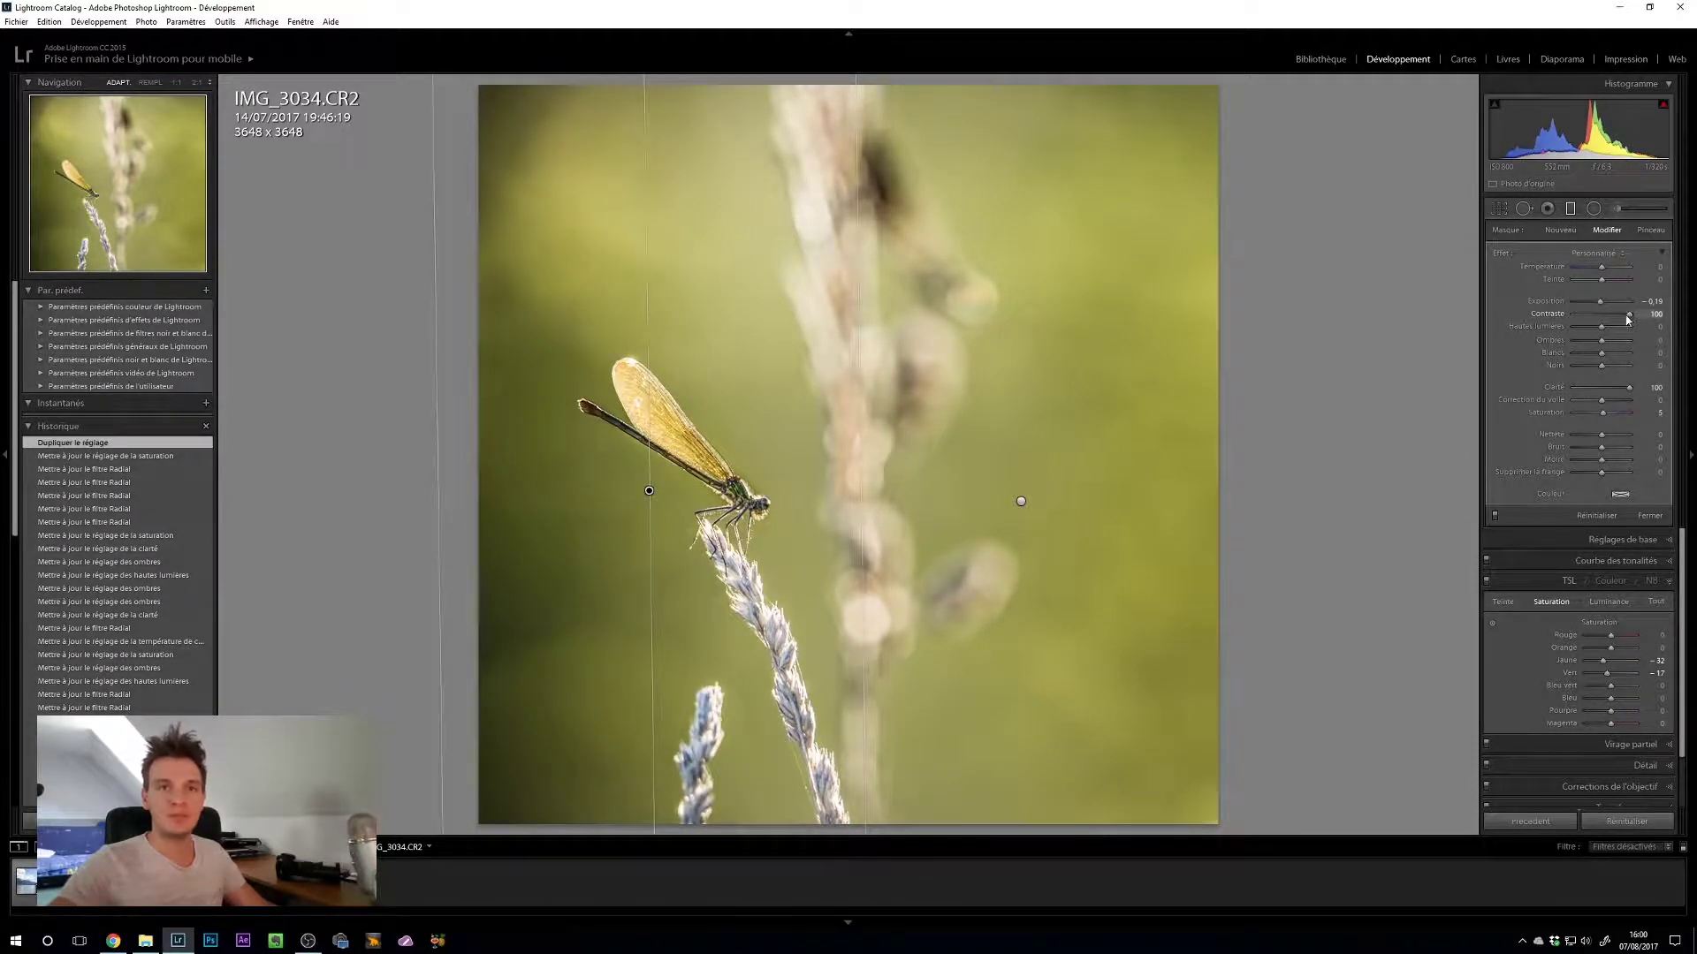
left_click_drag(1626, 318, 1608, 324)
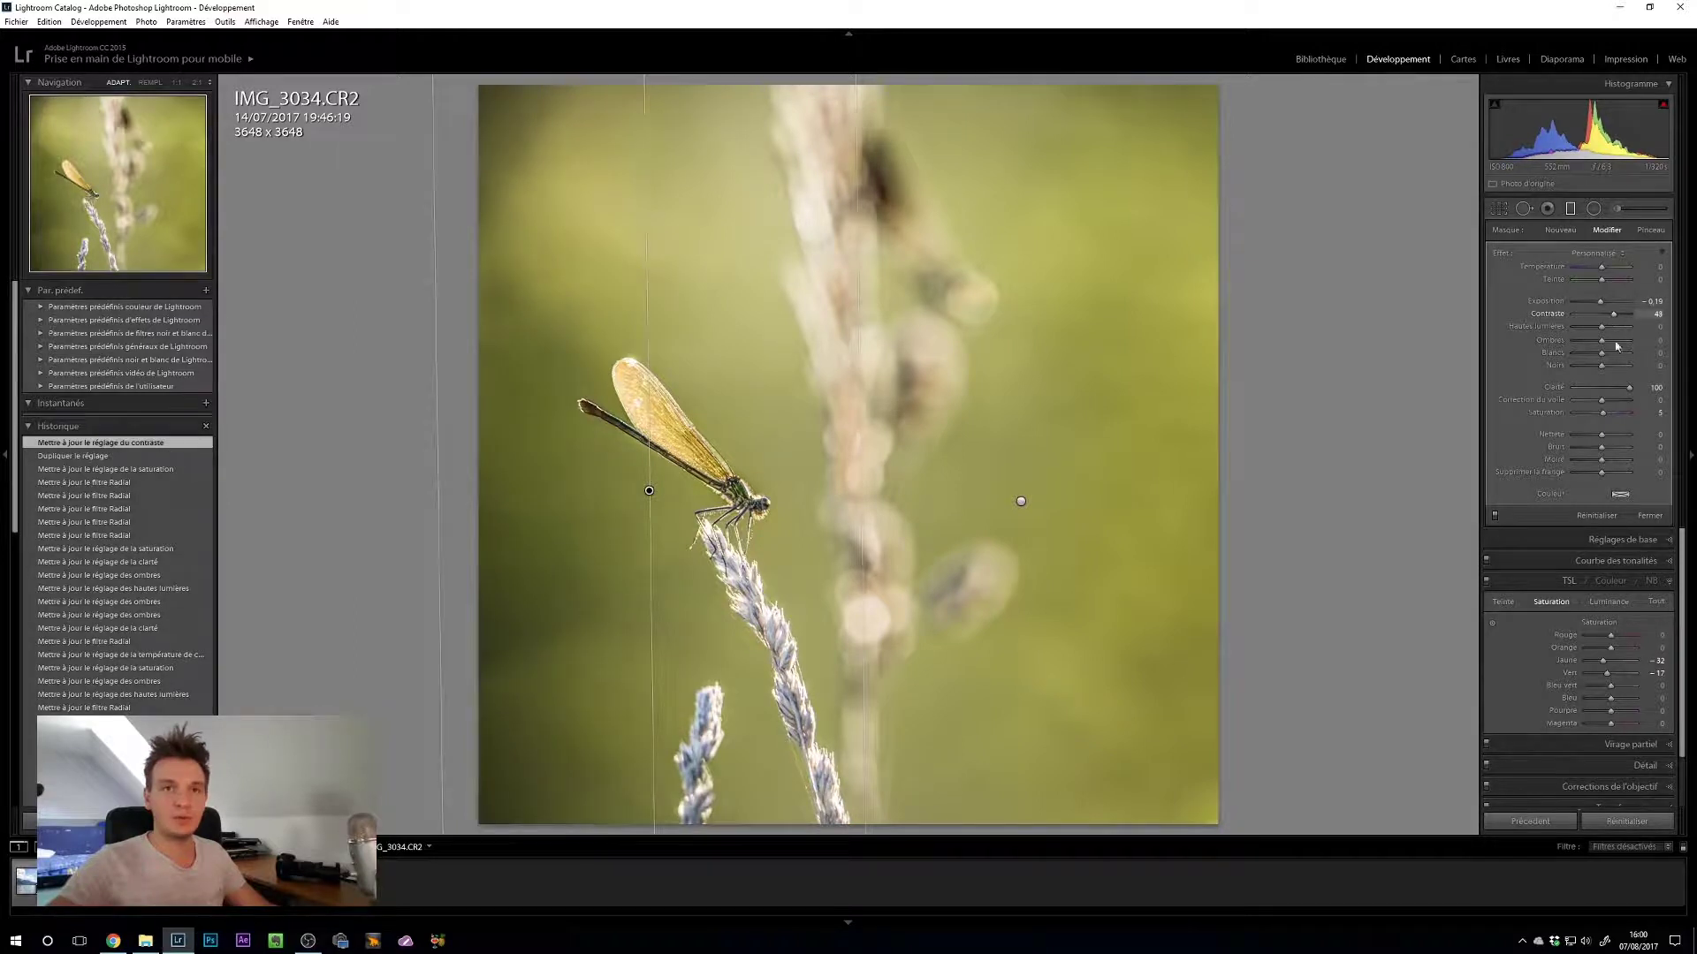
left_click(1612, 387)
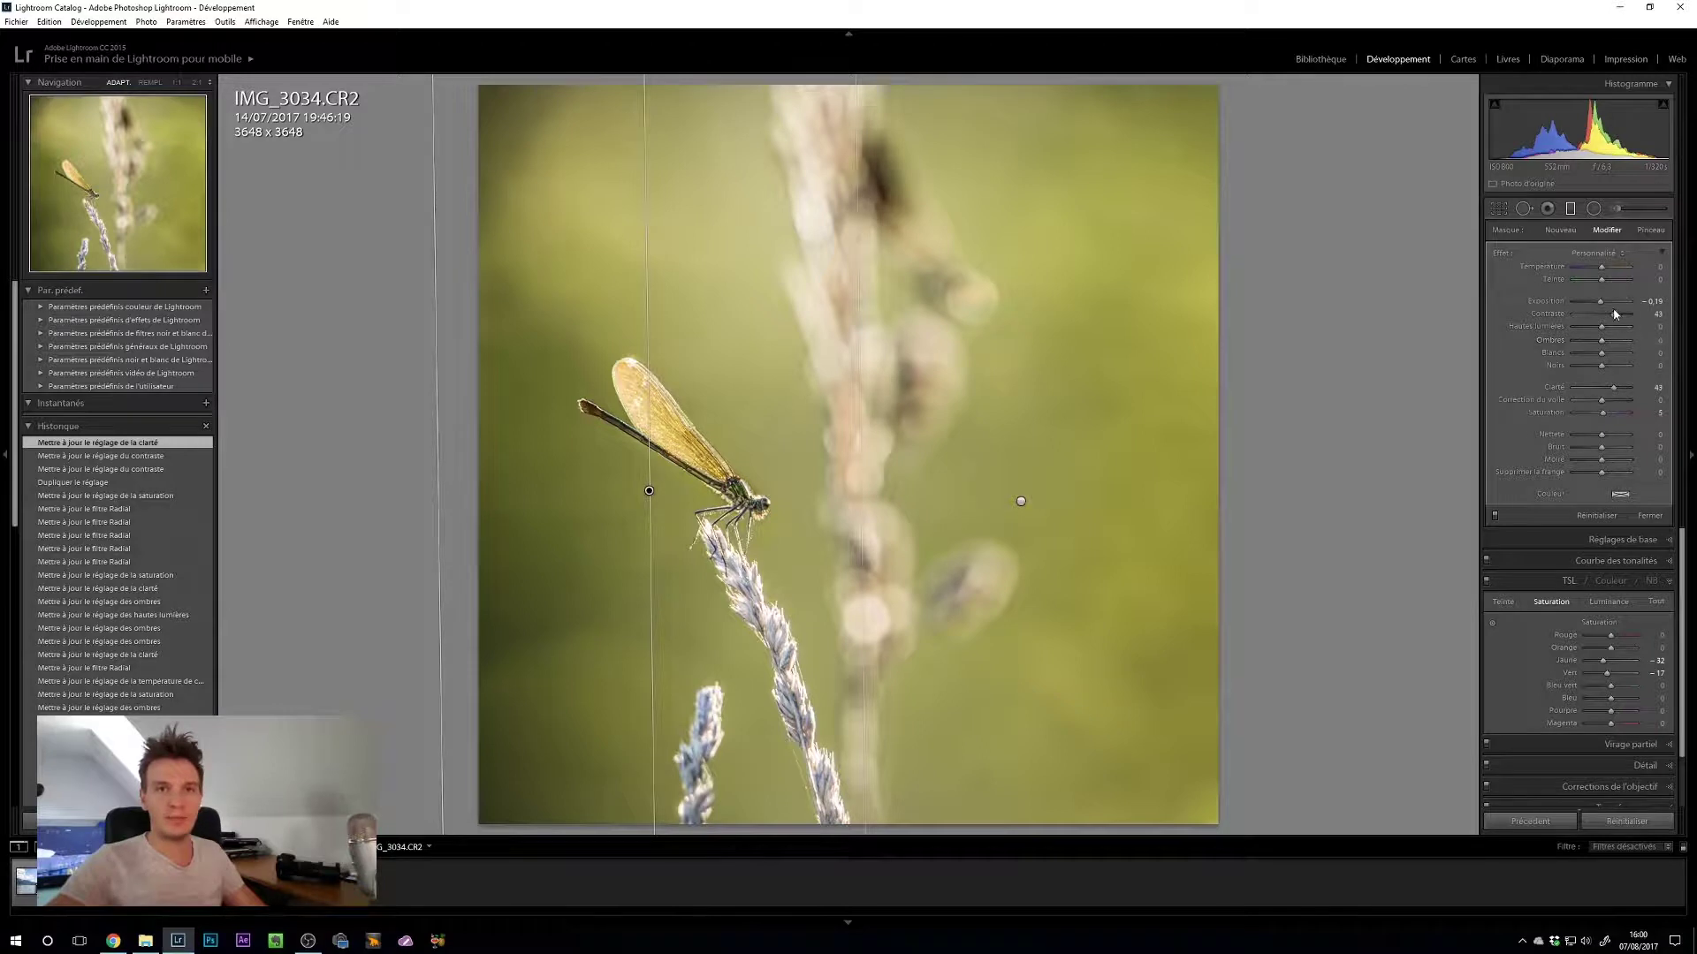
left_click_drag(1614, 319, 1607, 317)
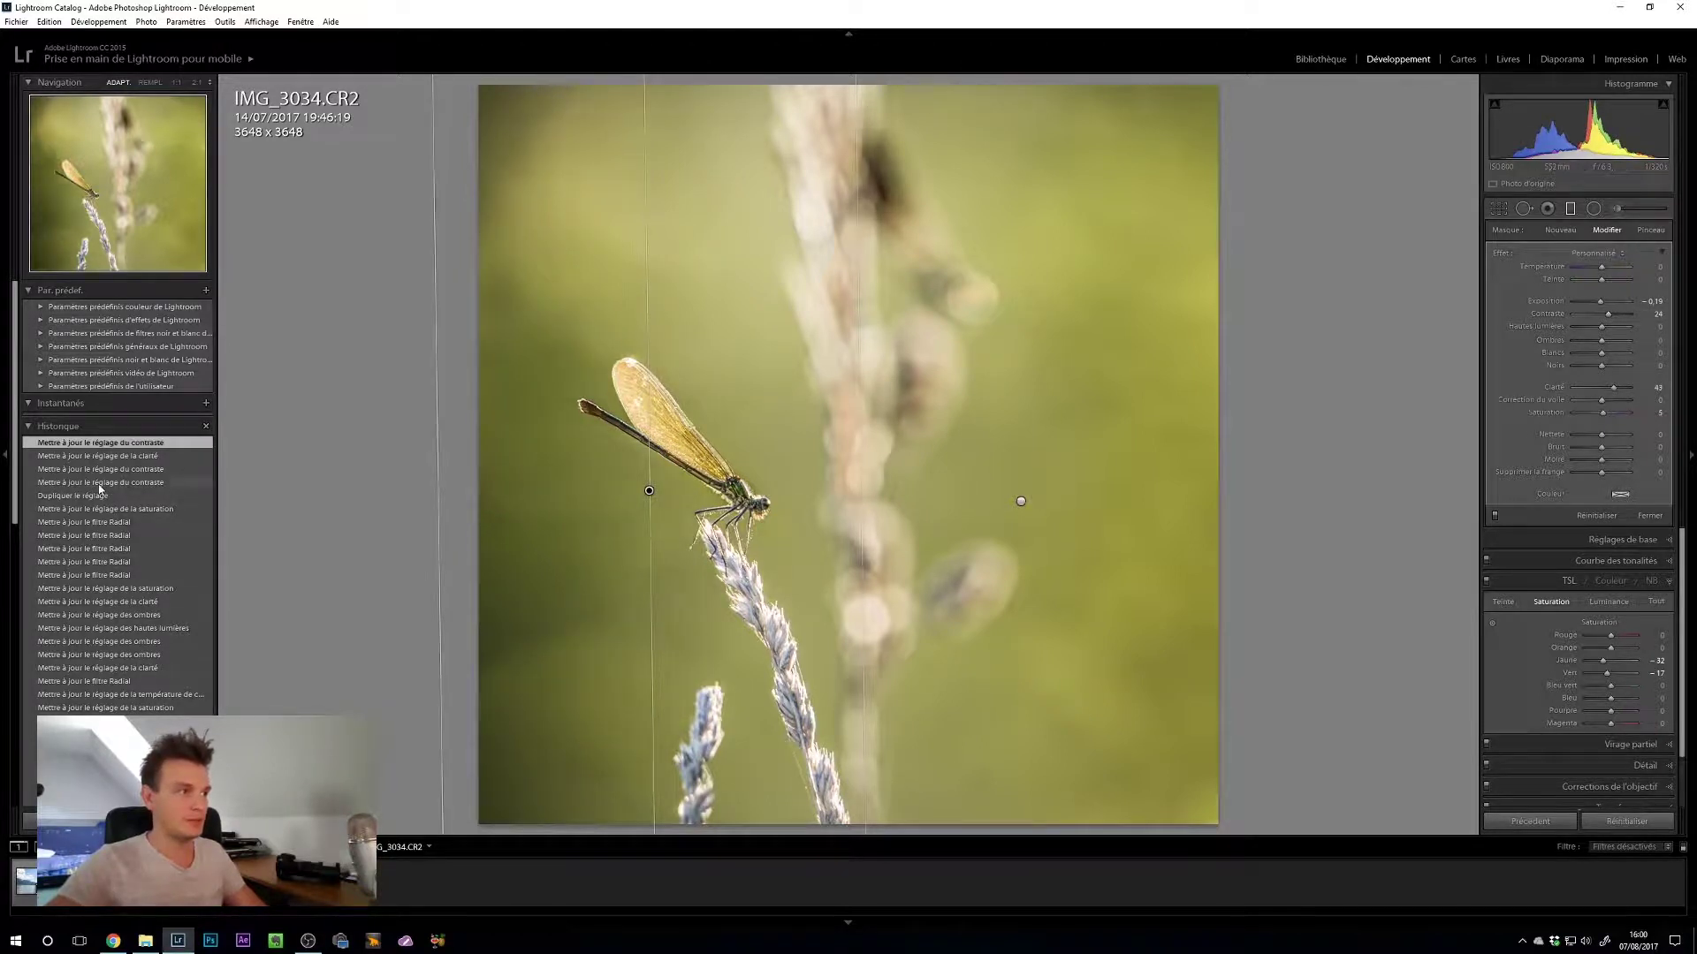
Step: Compare the photo with earlier history states from before the duplicated filter's adjustments and return to the latest state
left_click(99, 482)
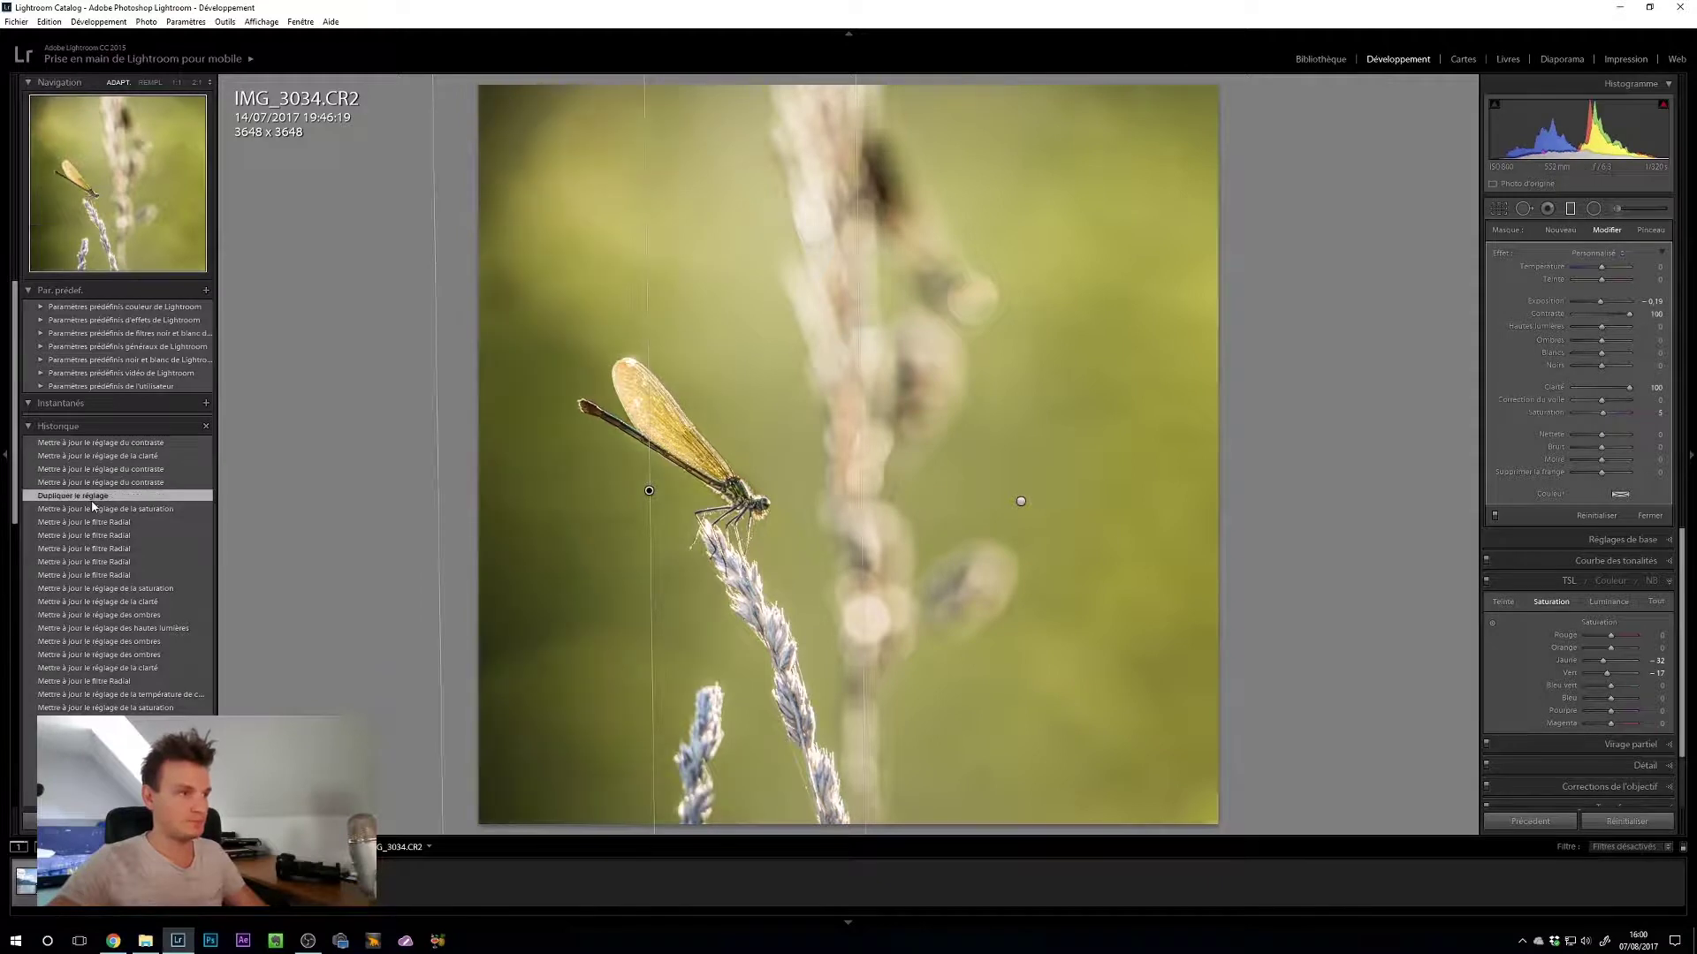
left_click(107, 522)
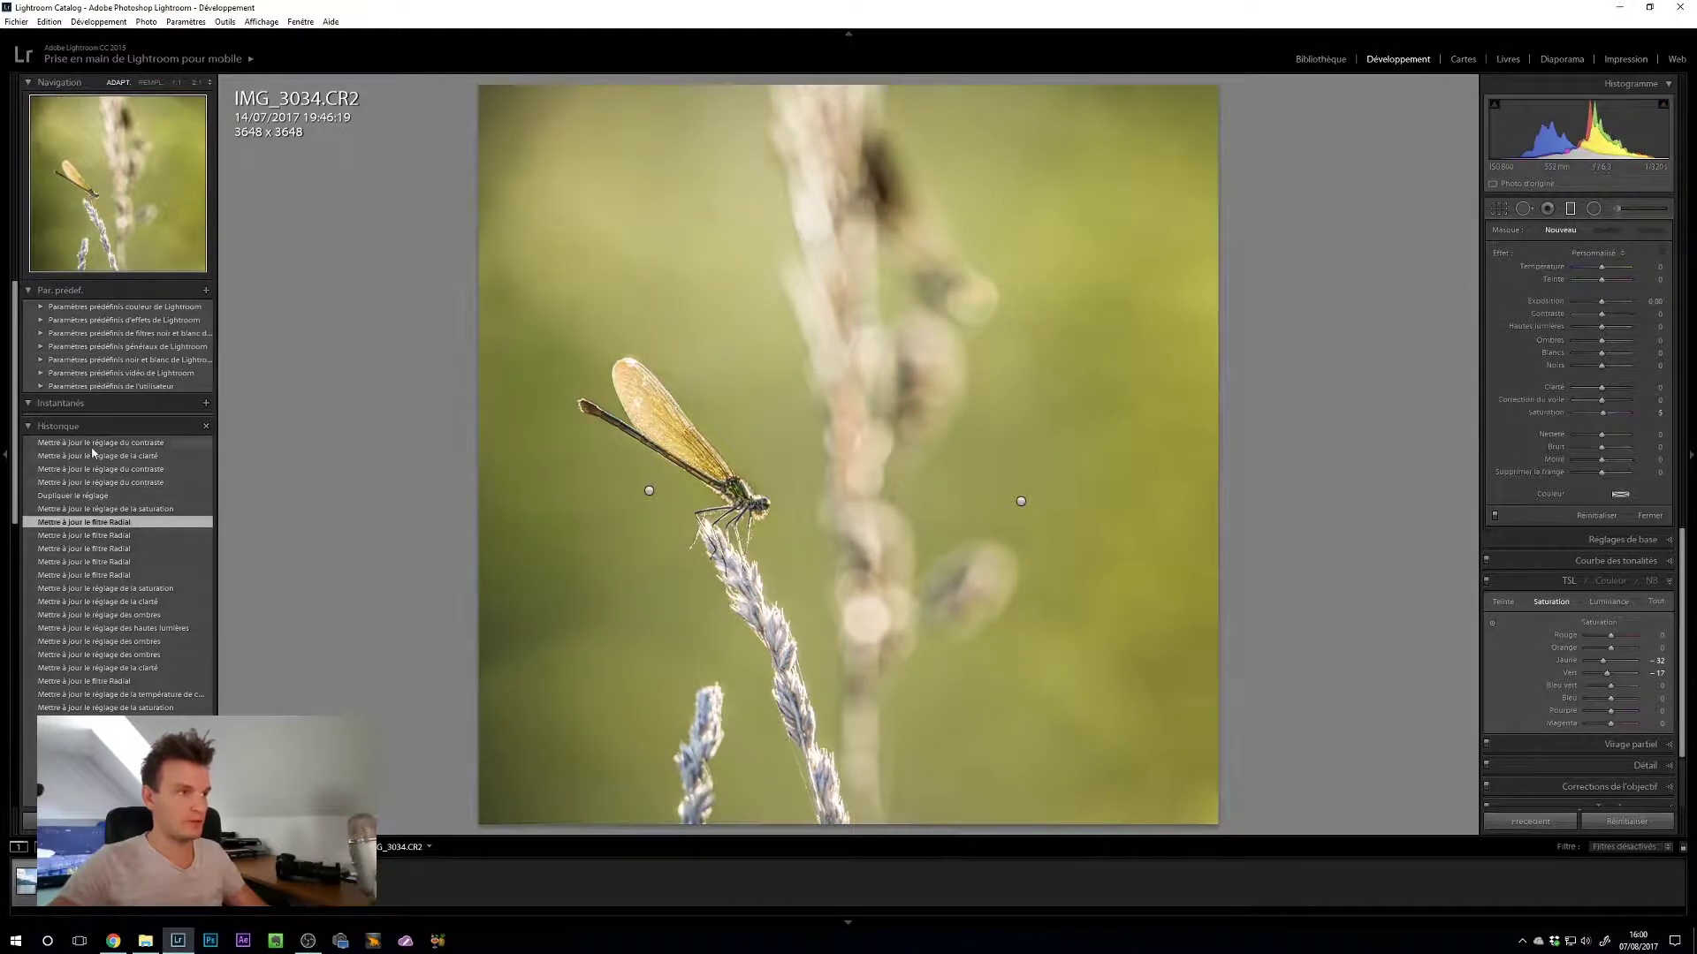
left_click(97, 442)
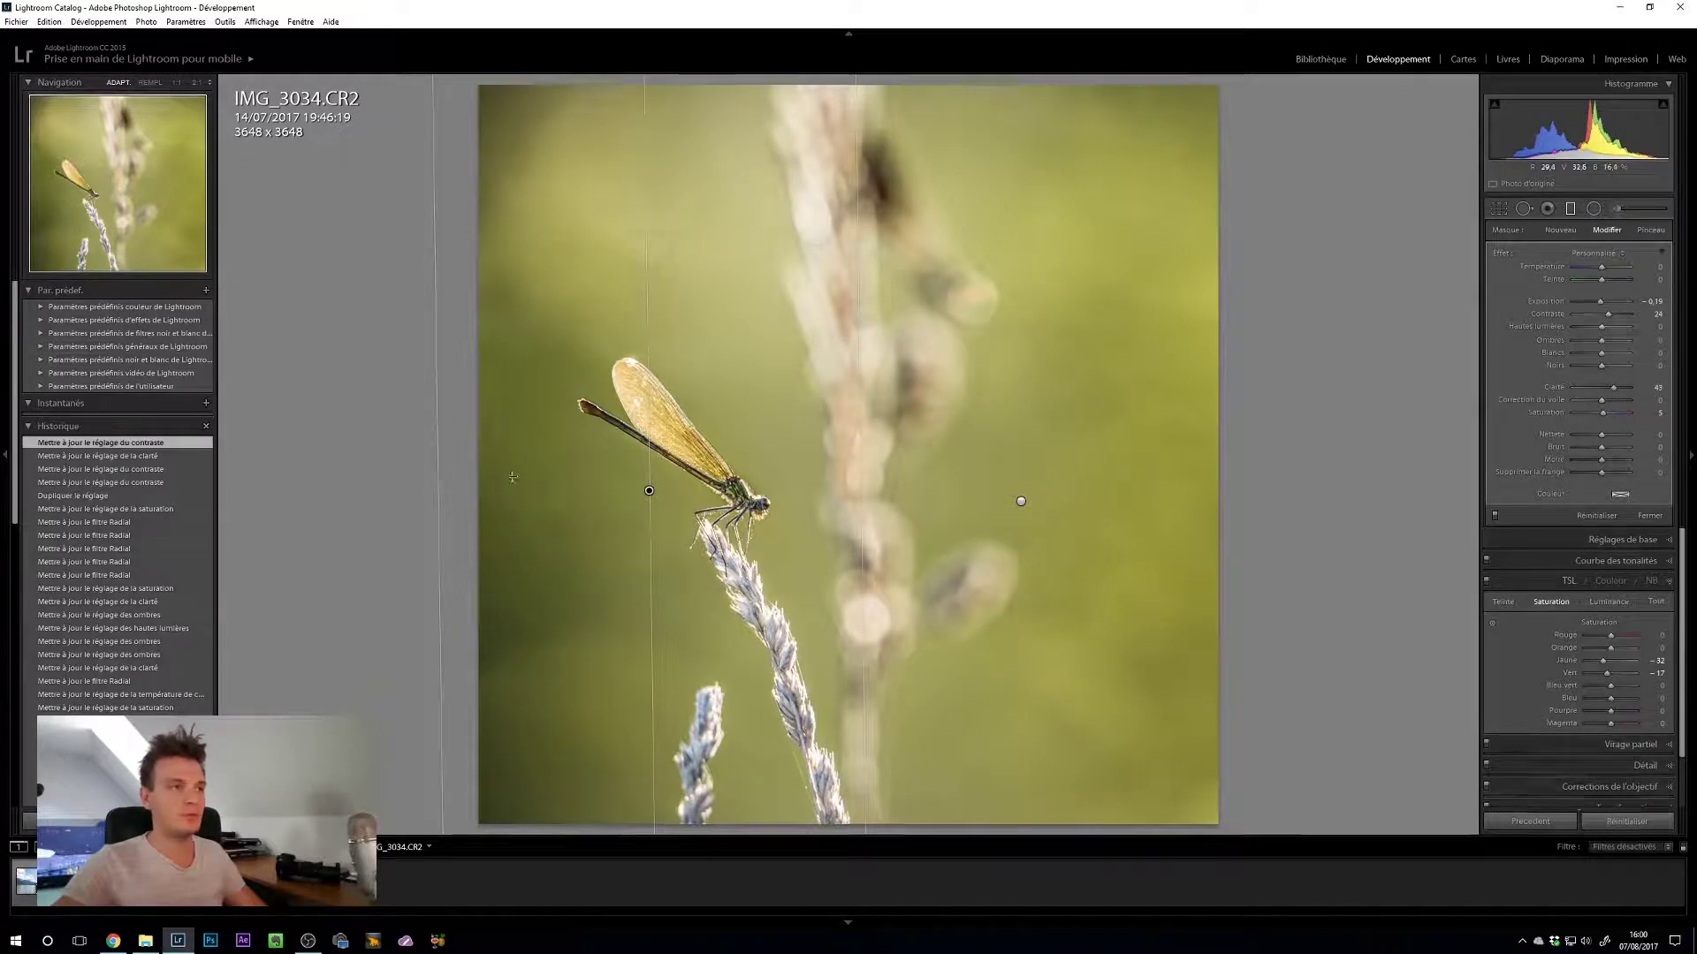
Step: Duplicate the graduated filter covering the photo's right side and set the copy's contrast to 48, clarity to 40 and saturation to -14
right_click(1022, 505)
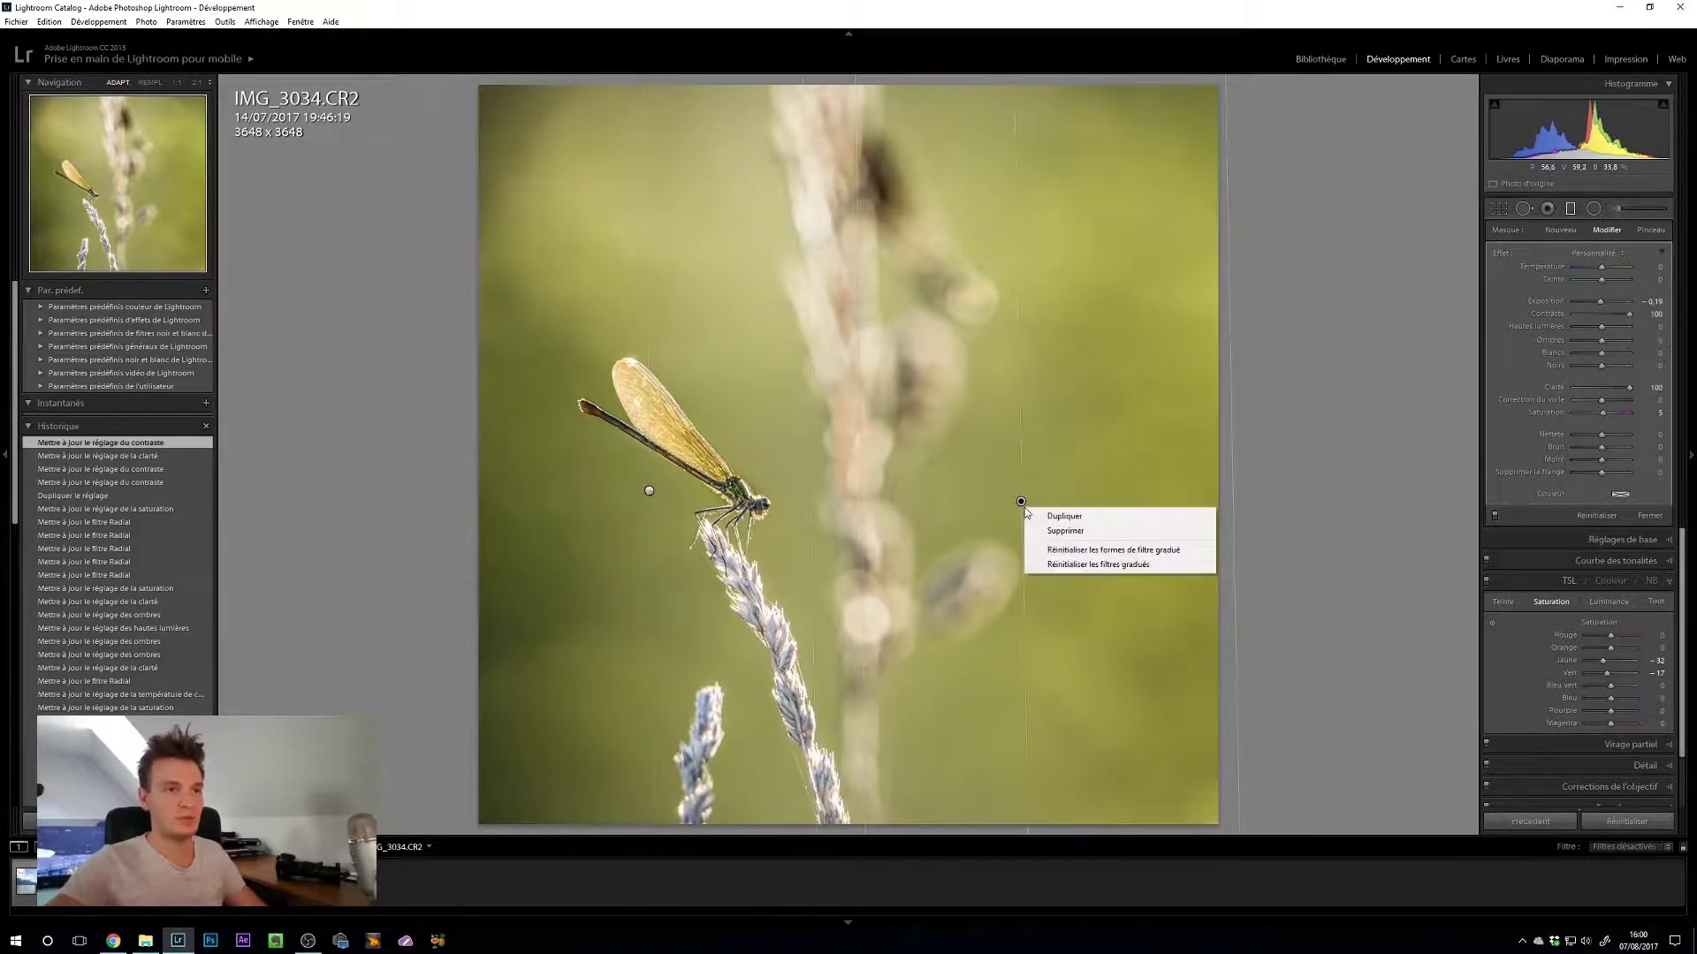
left_click(1060, 516)
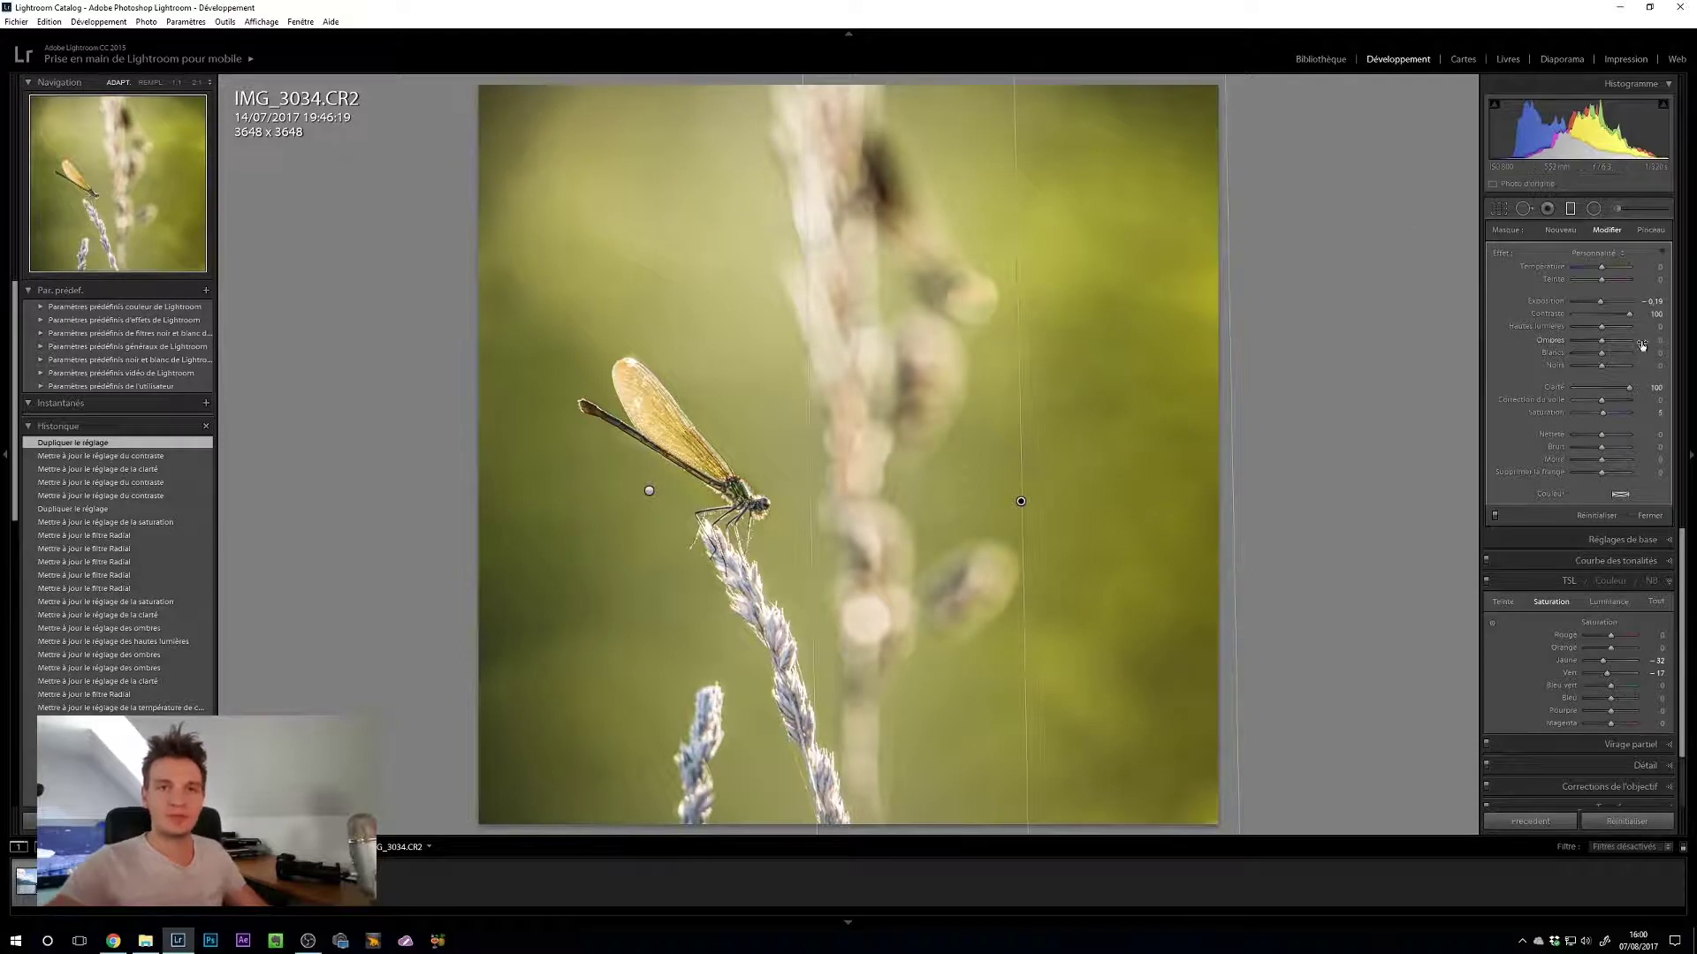
left_click_drag(1623, 321, 1617, 321)
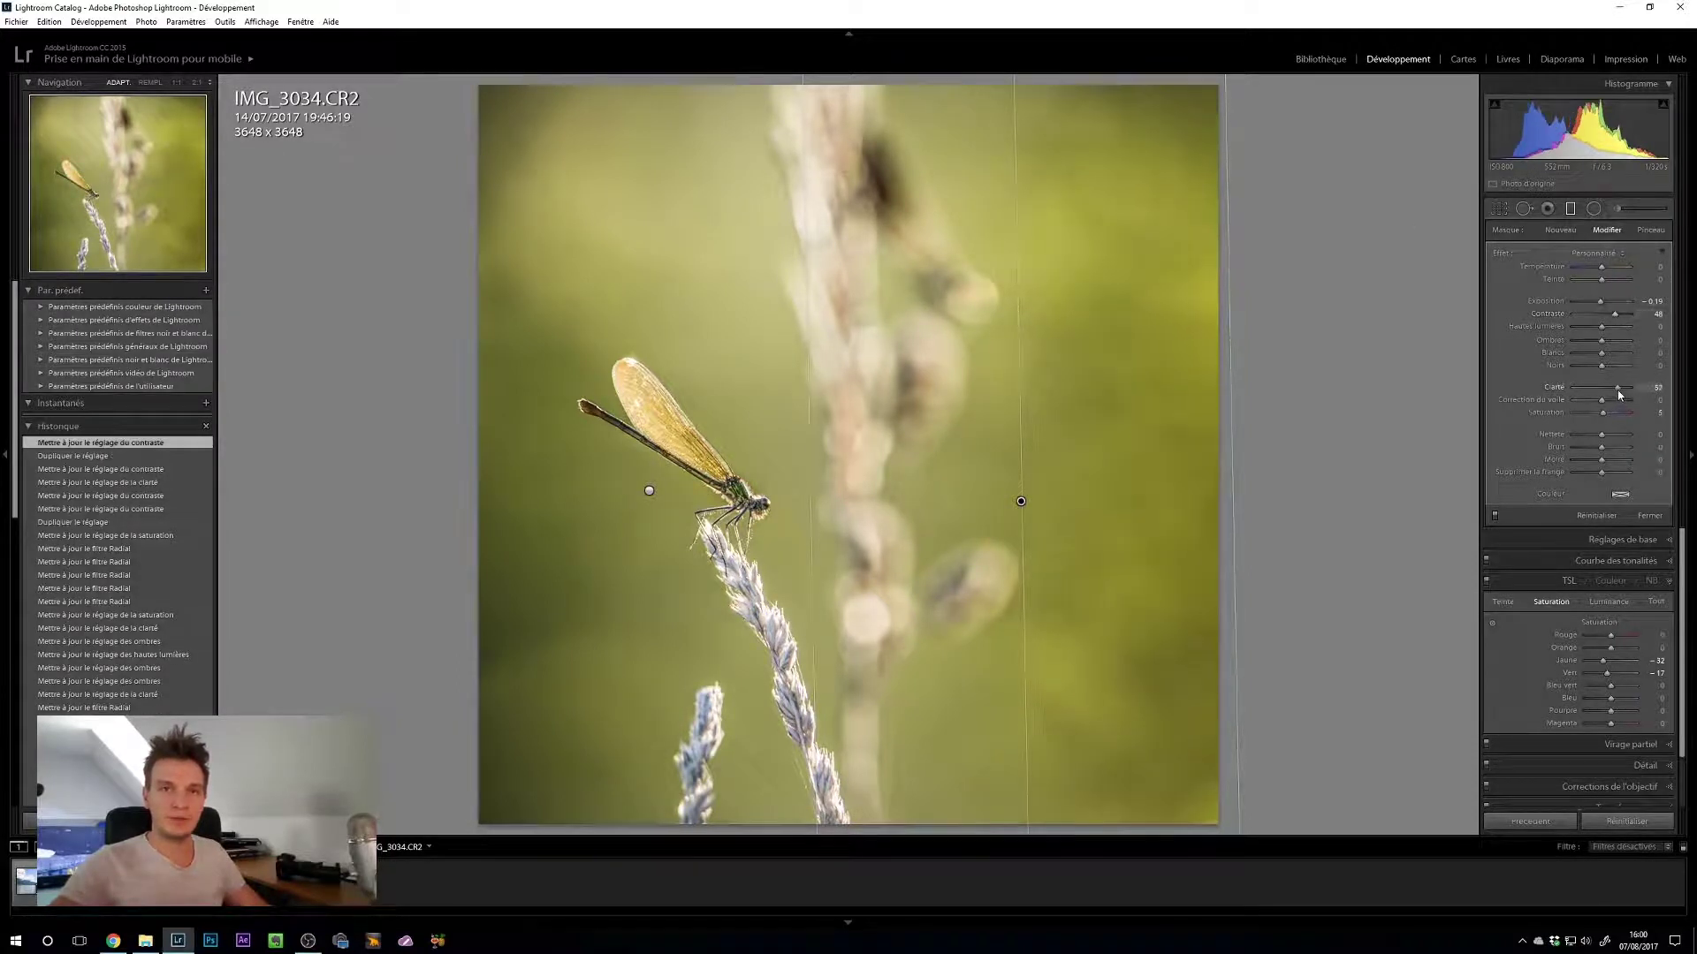
left_click_drag(1617, 390, 1621, 393)
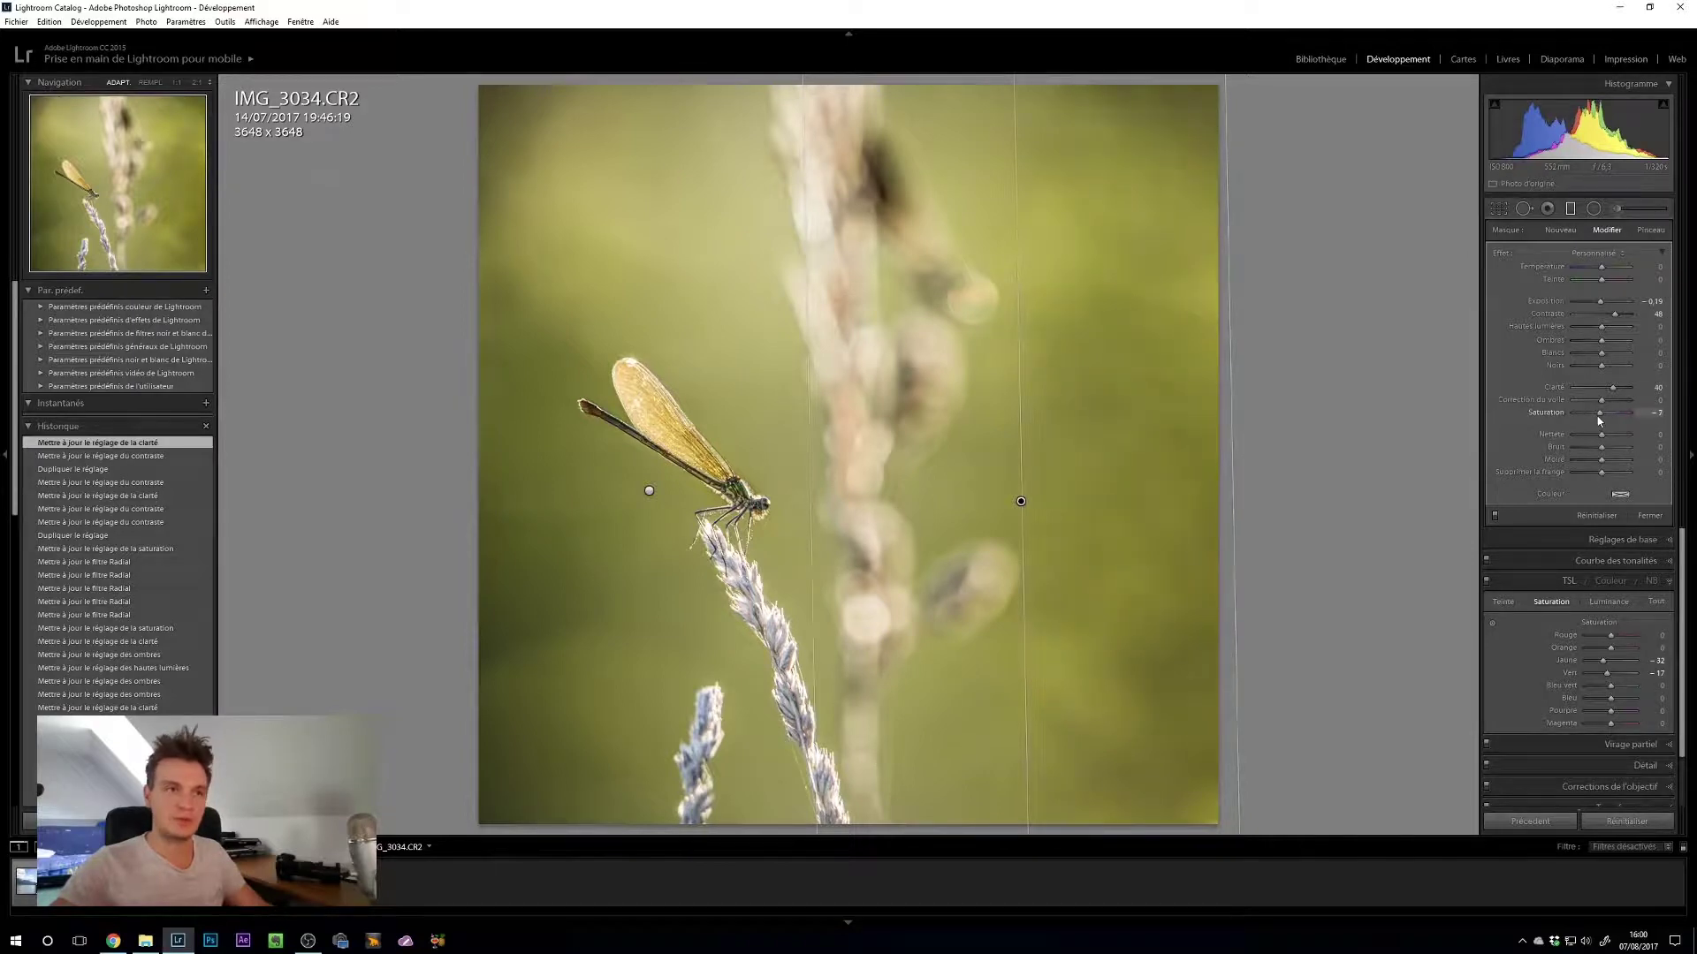
left_click_drag(1599, 421, 1598, 422)
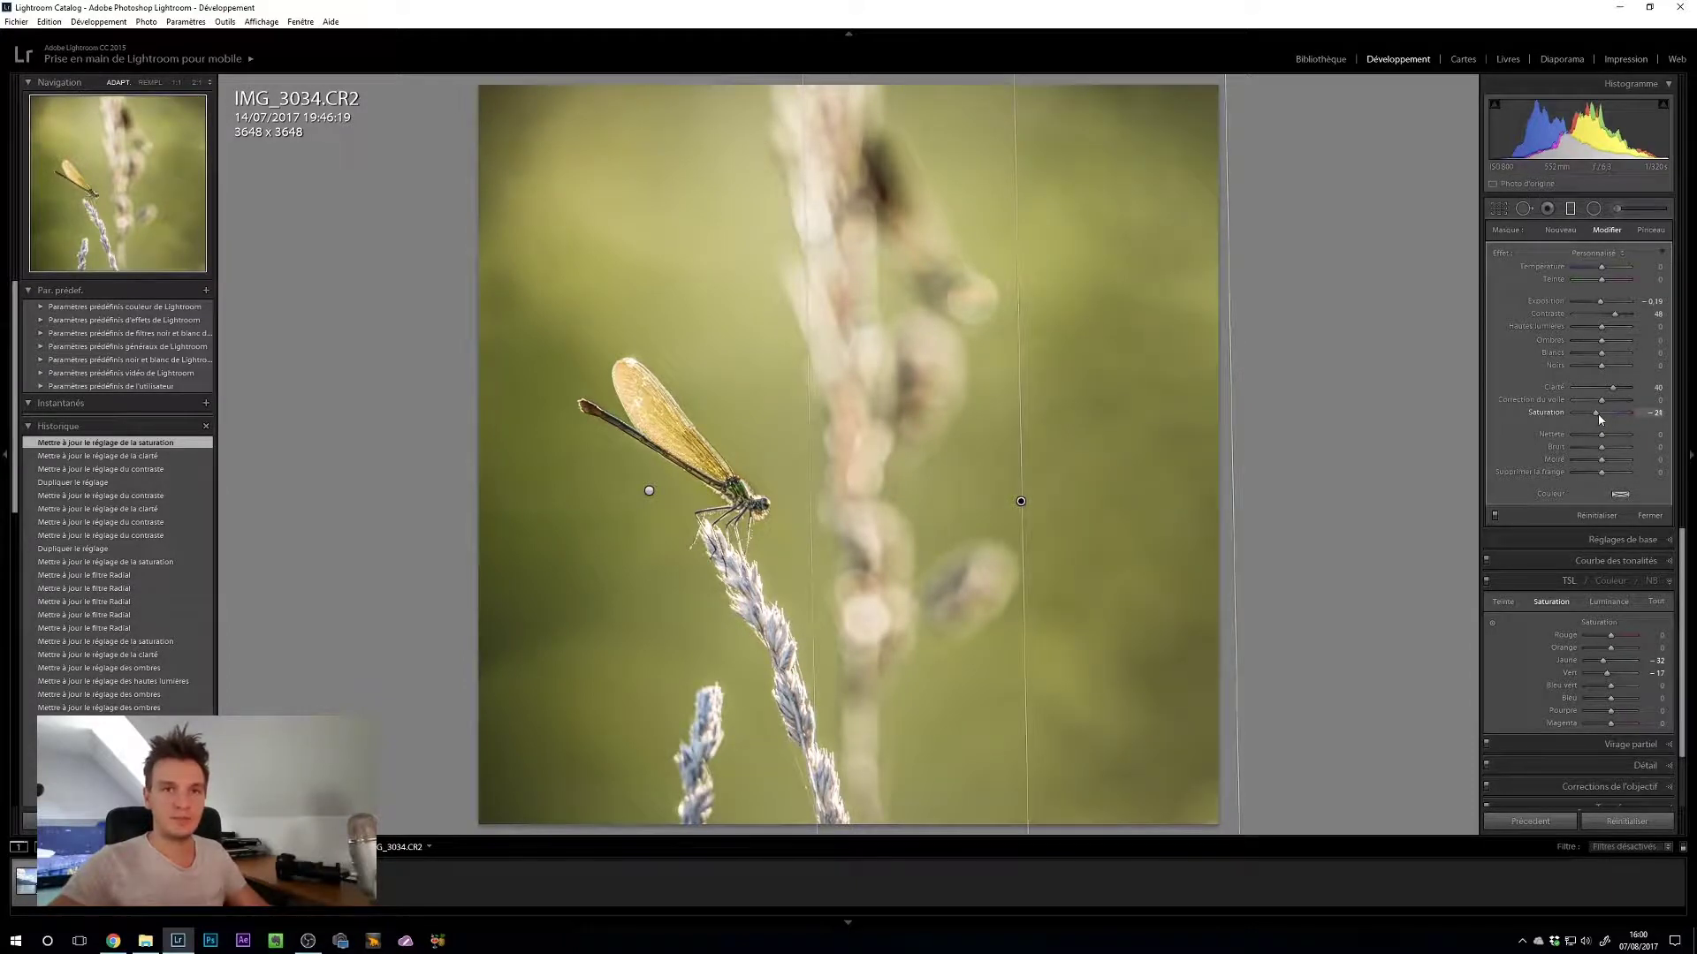
left_click_drag(1602, 418, 1602, 418)
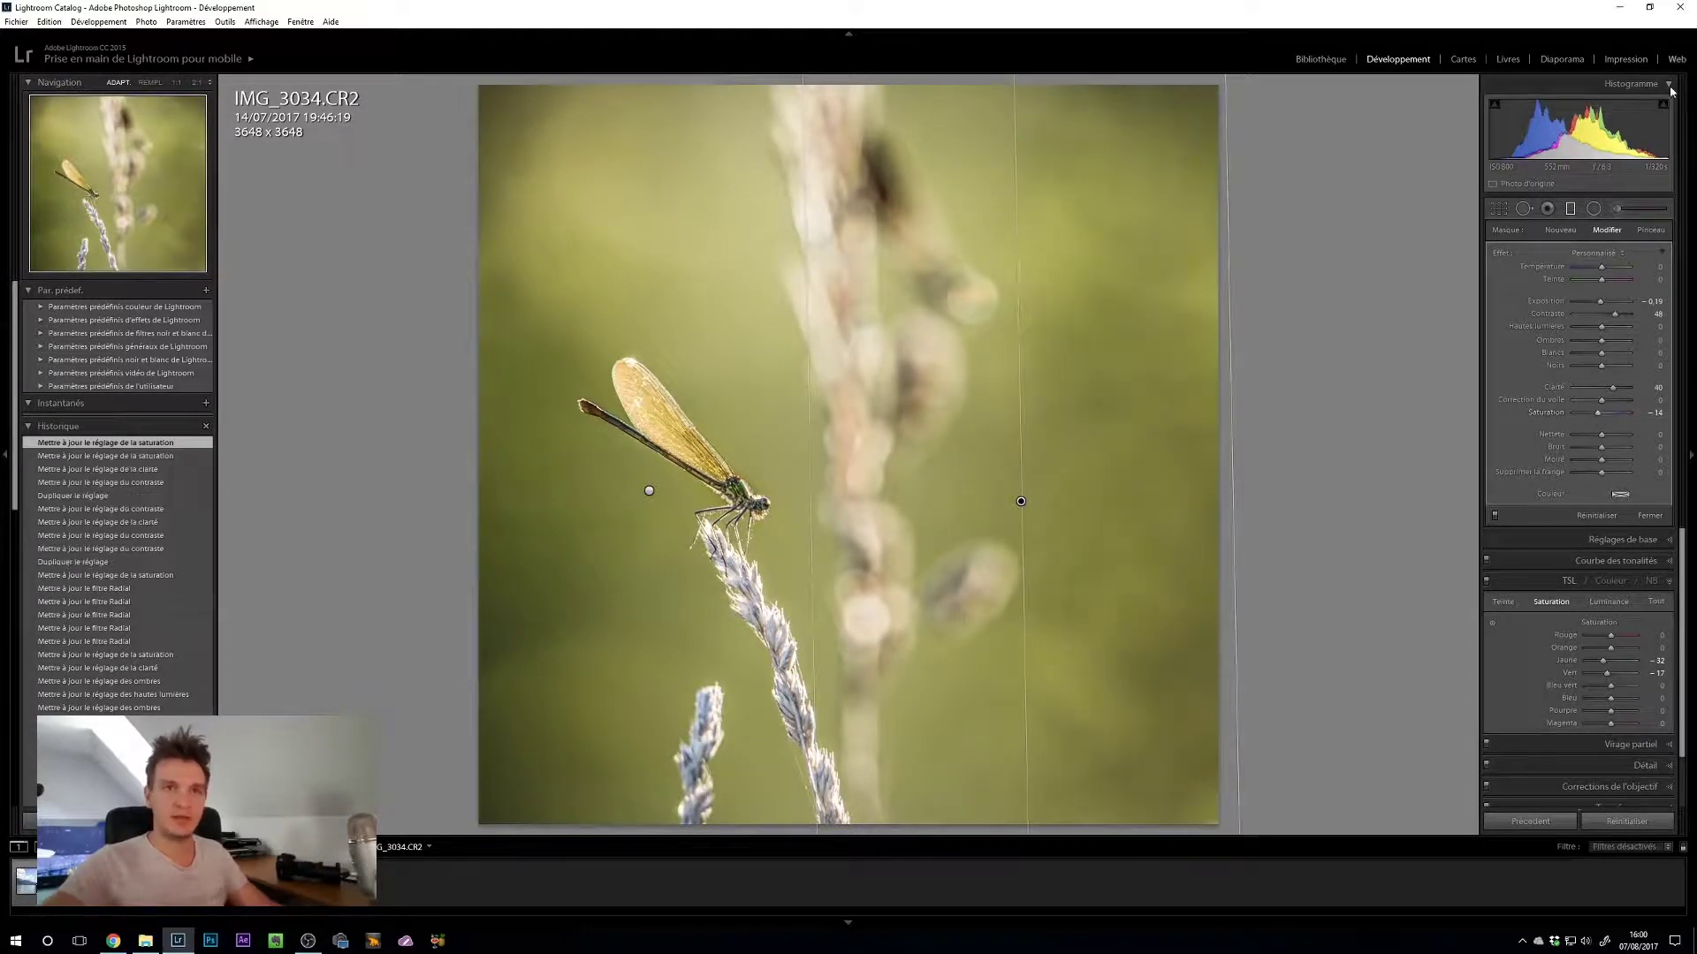
left_click(1572, 209)
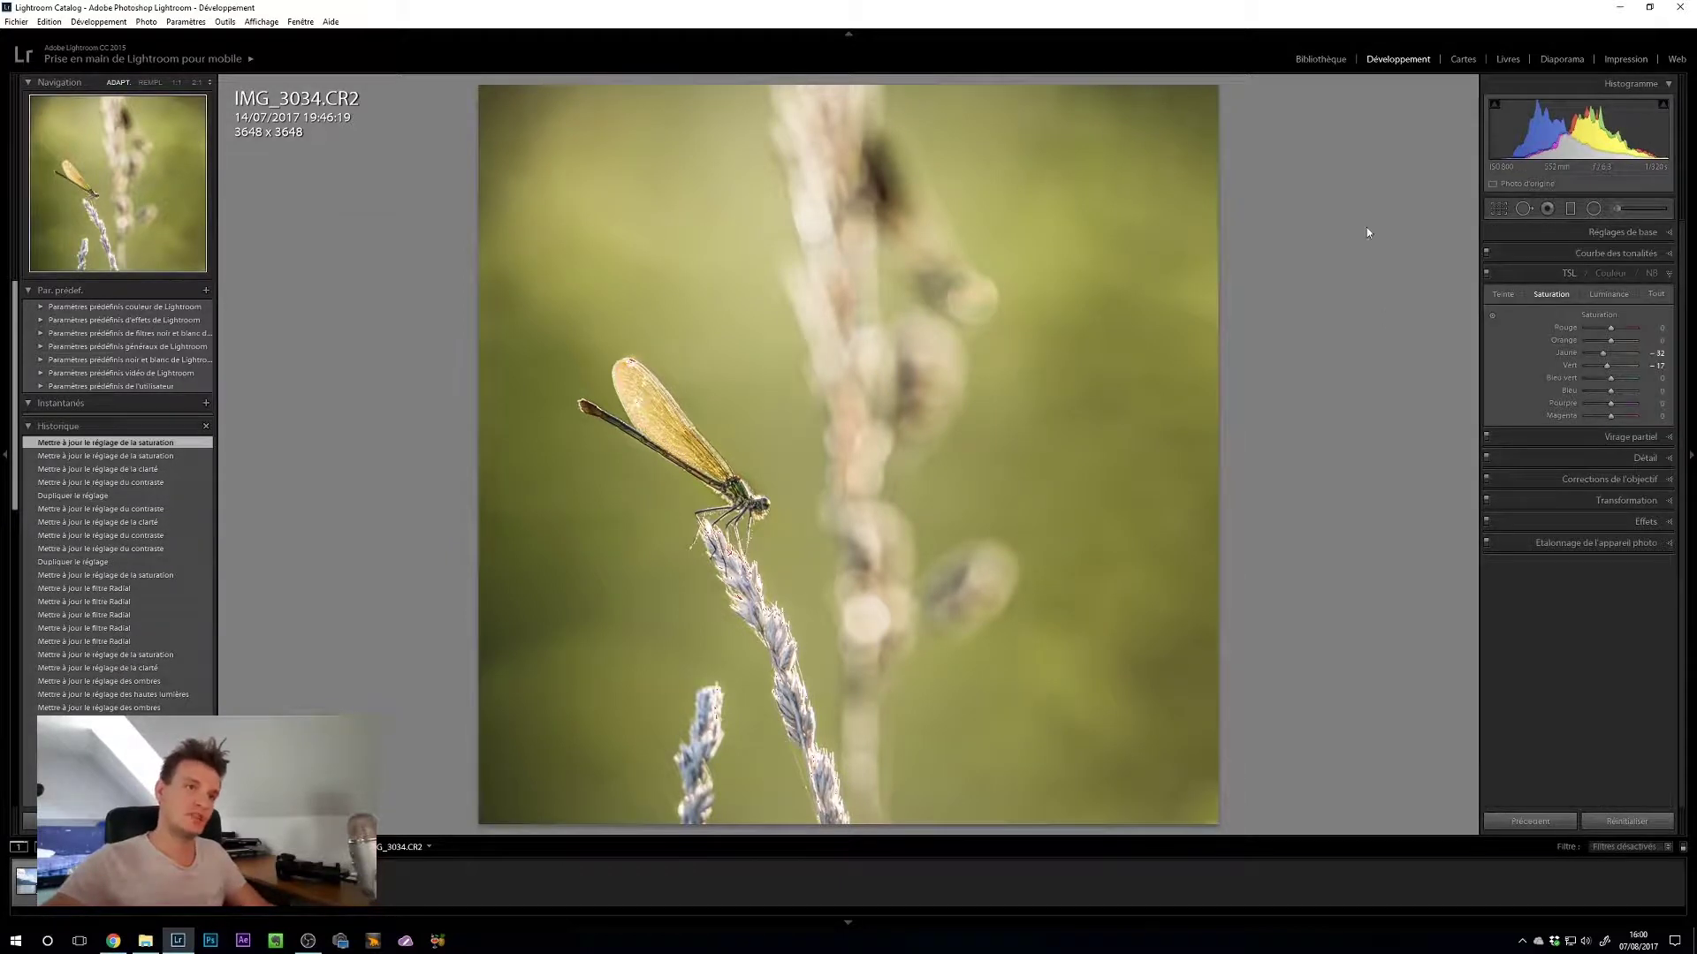
Step: Set the photo's overall exposure to +0.35 in the basic adjustments
left_click(1604, 235)
left_click(1655, 340)
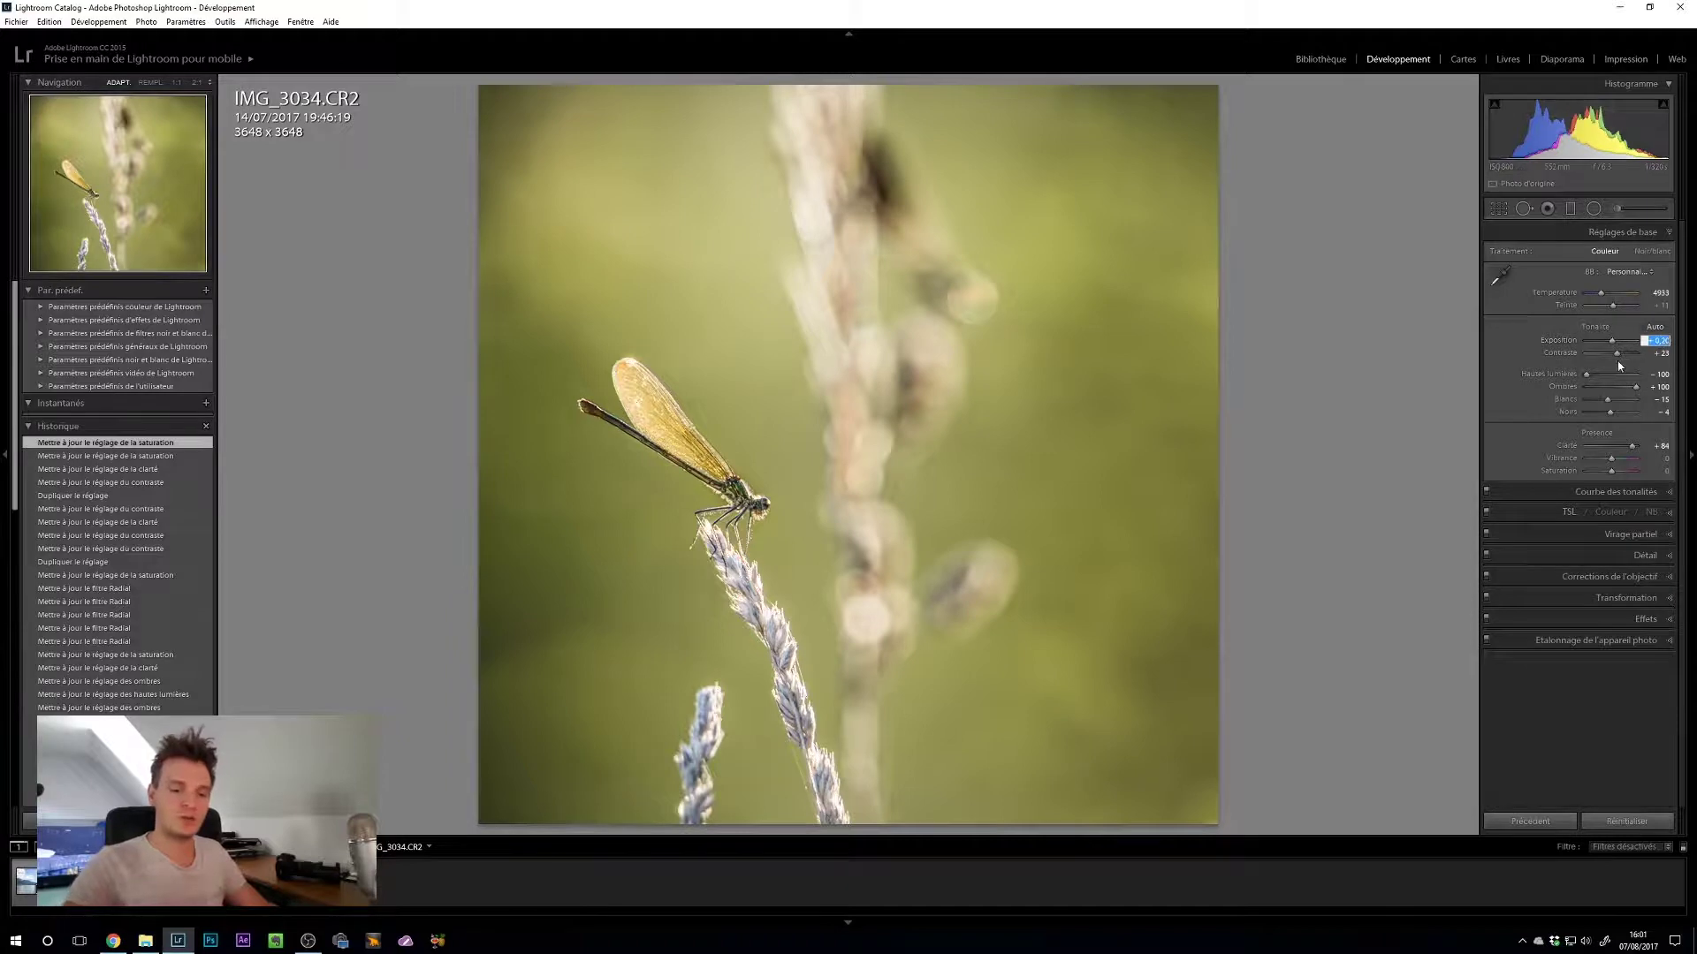
type("0,35")
key("Return")
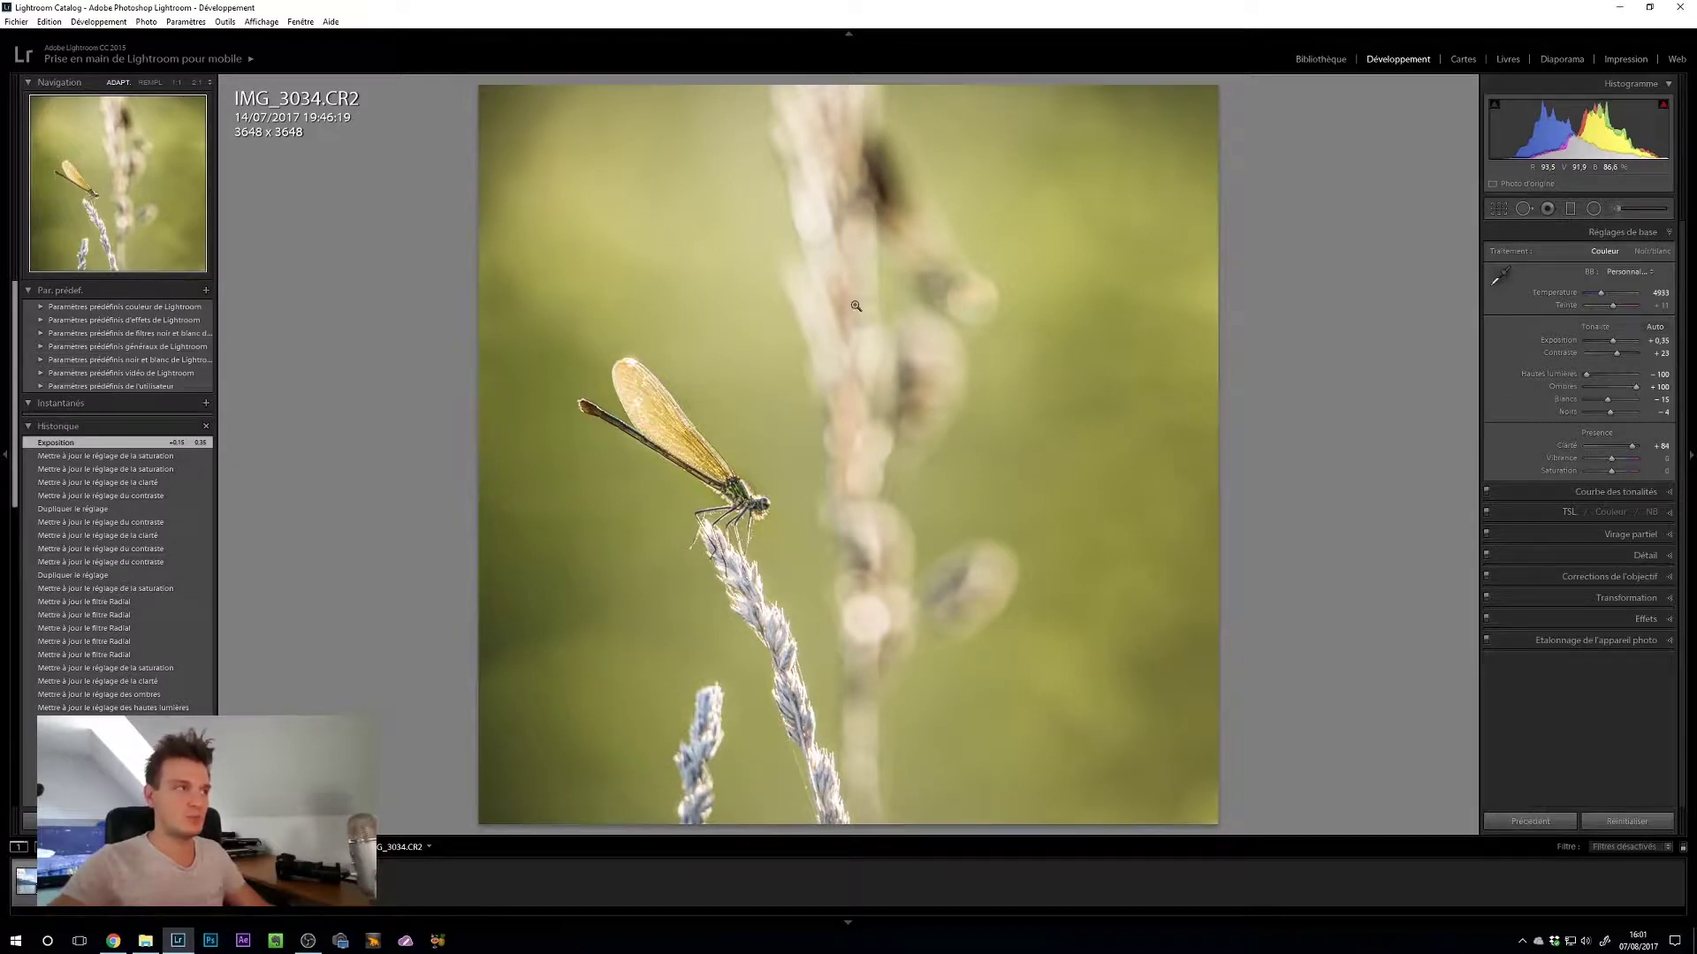
Step: Add a small radial filter and centre it over the dark blurred seed head near the upper part of the background stem
left_click(1593, 208)
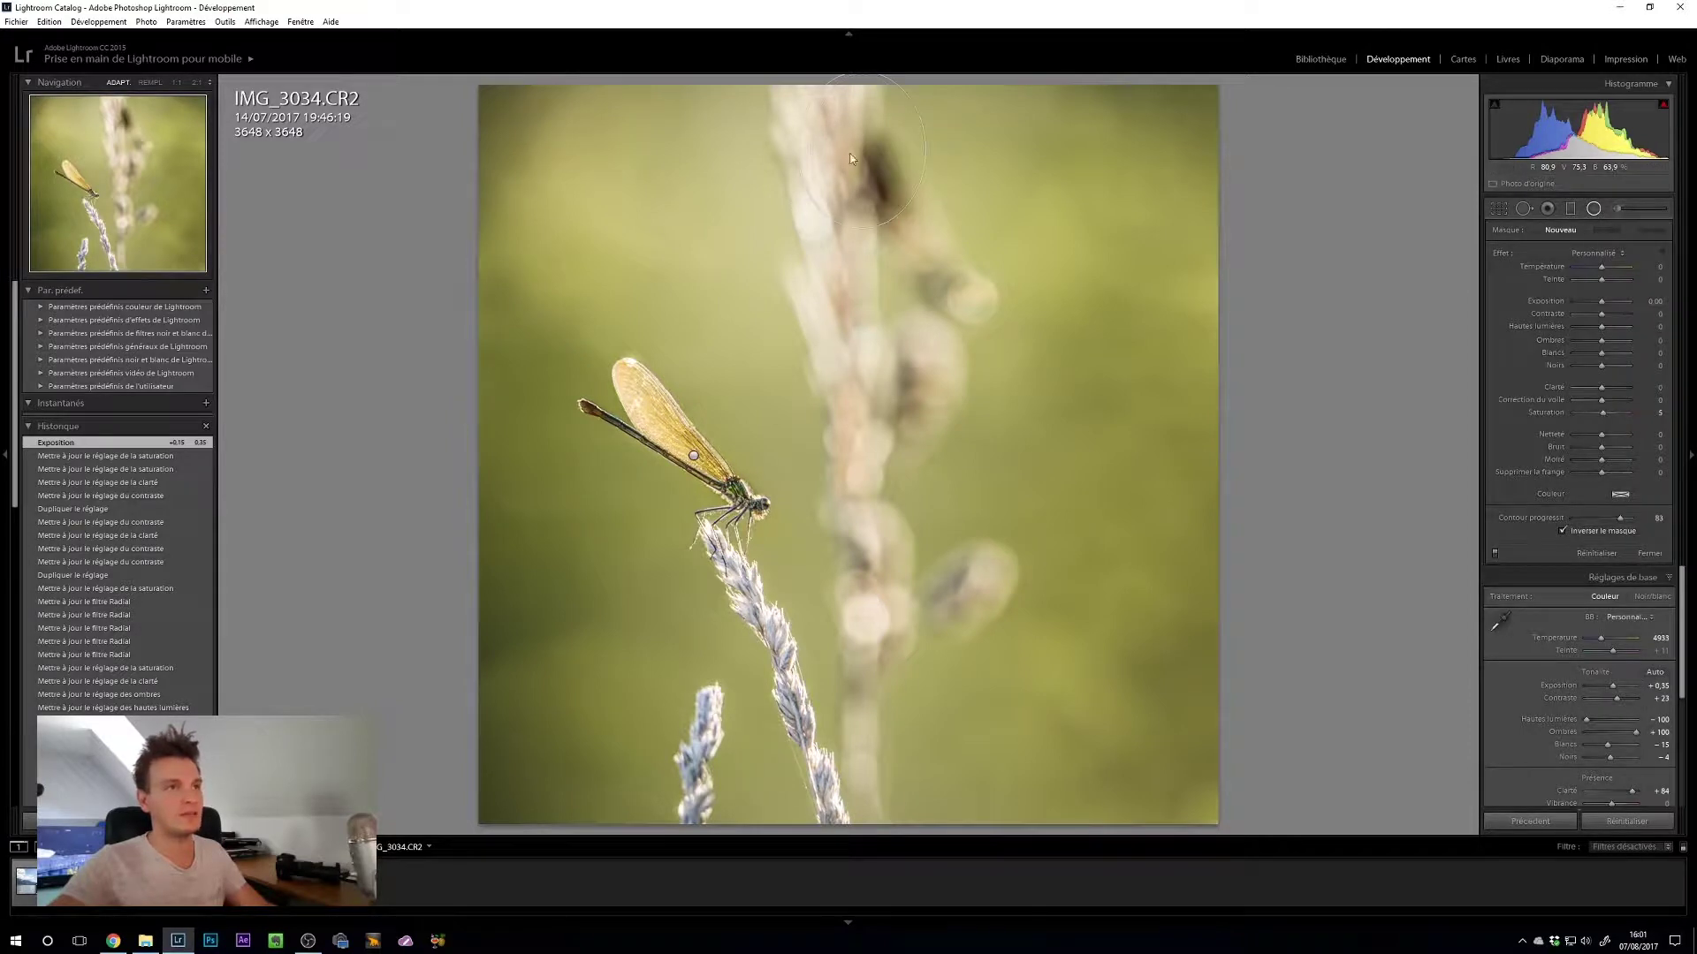
left_click_drag(861, 150, 920, 199)
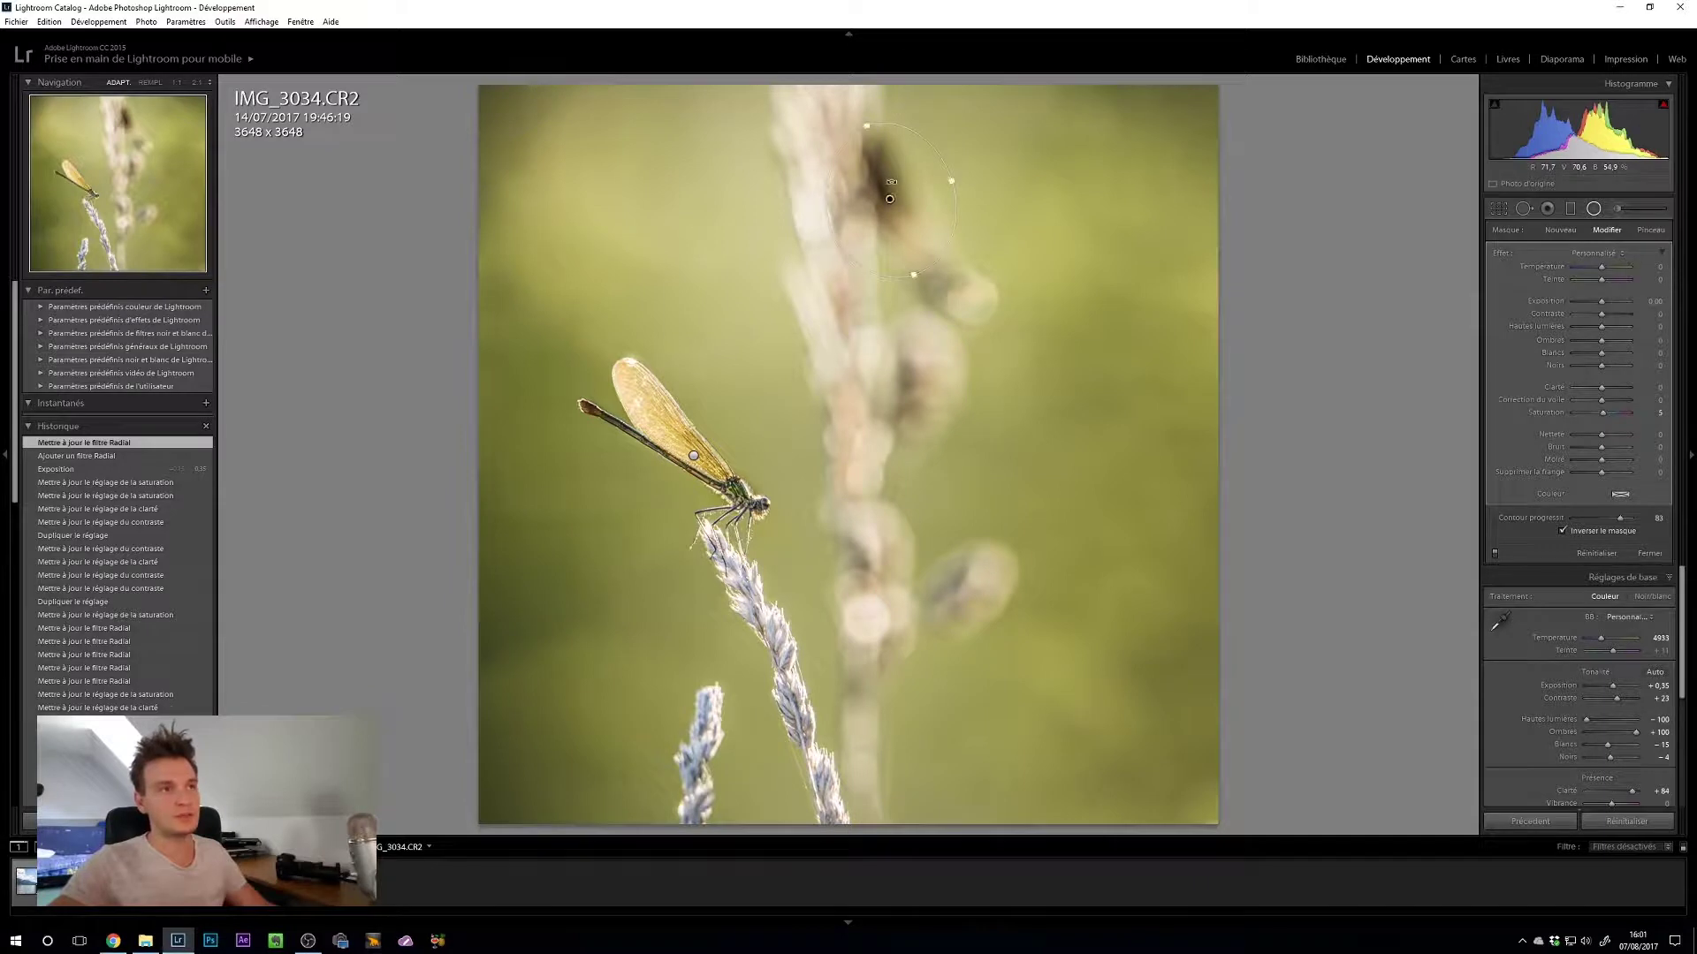
left_click_drag(891, 181, 883, 158)
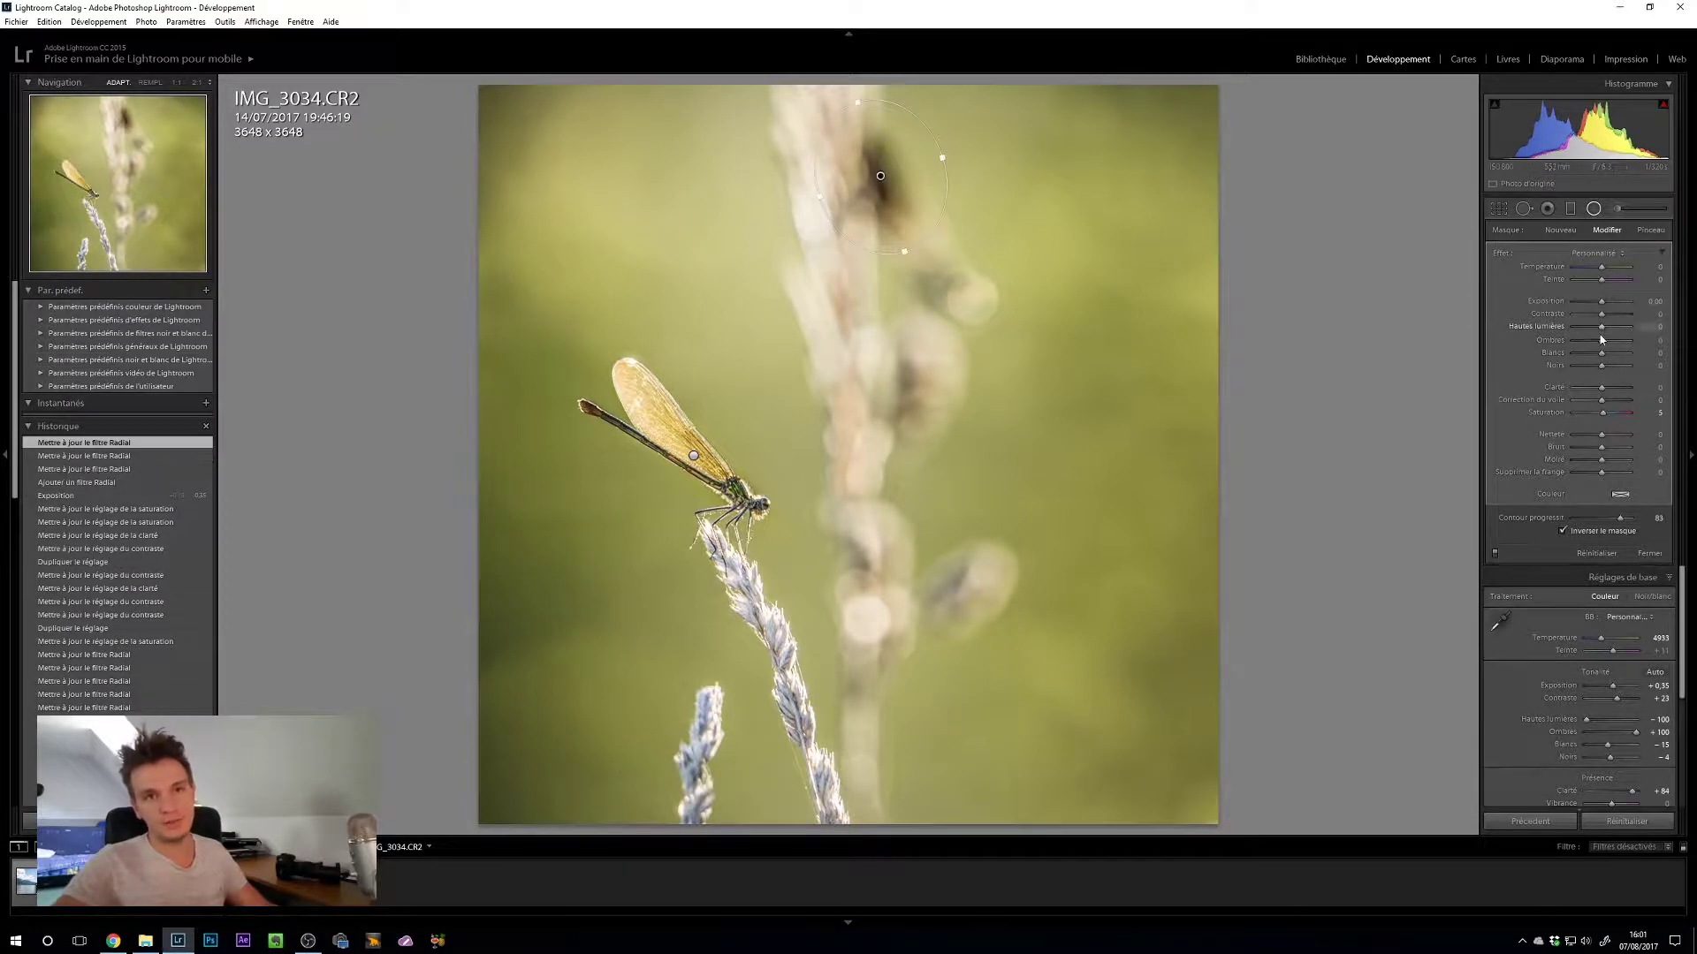
Step: Lift the new radial filter's shadows, set its blacks to 67 and feather to 100, and close the filter
left_click_drag(1612, 344, 1613, 370)
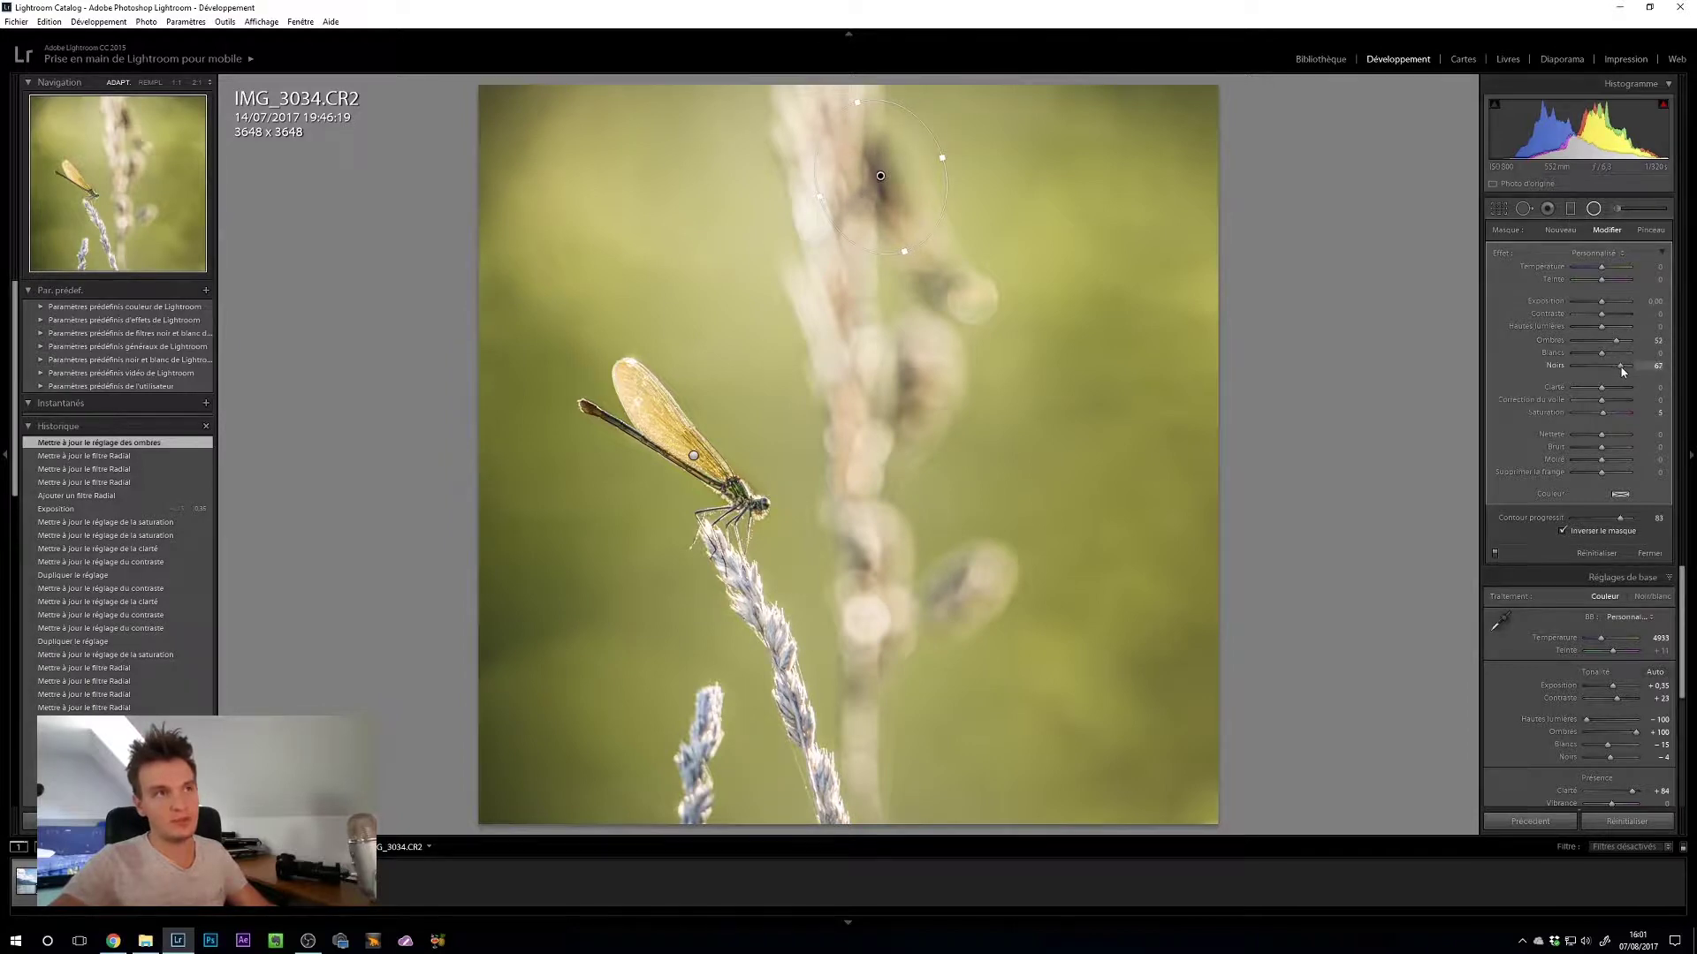
left_click_drag(1620, 519, 1632, 519)
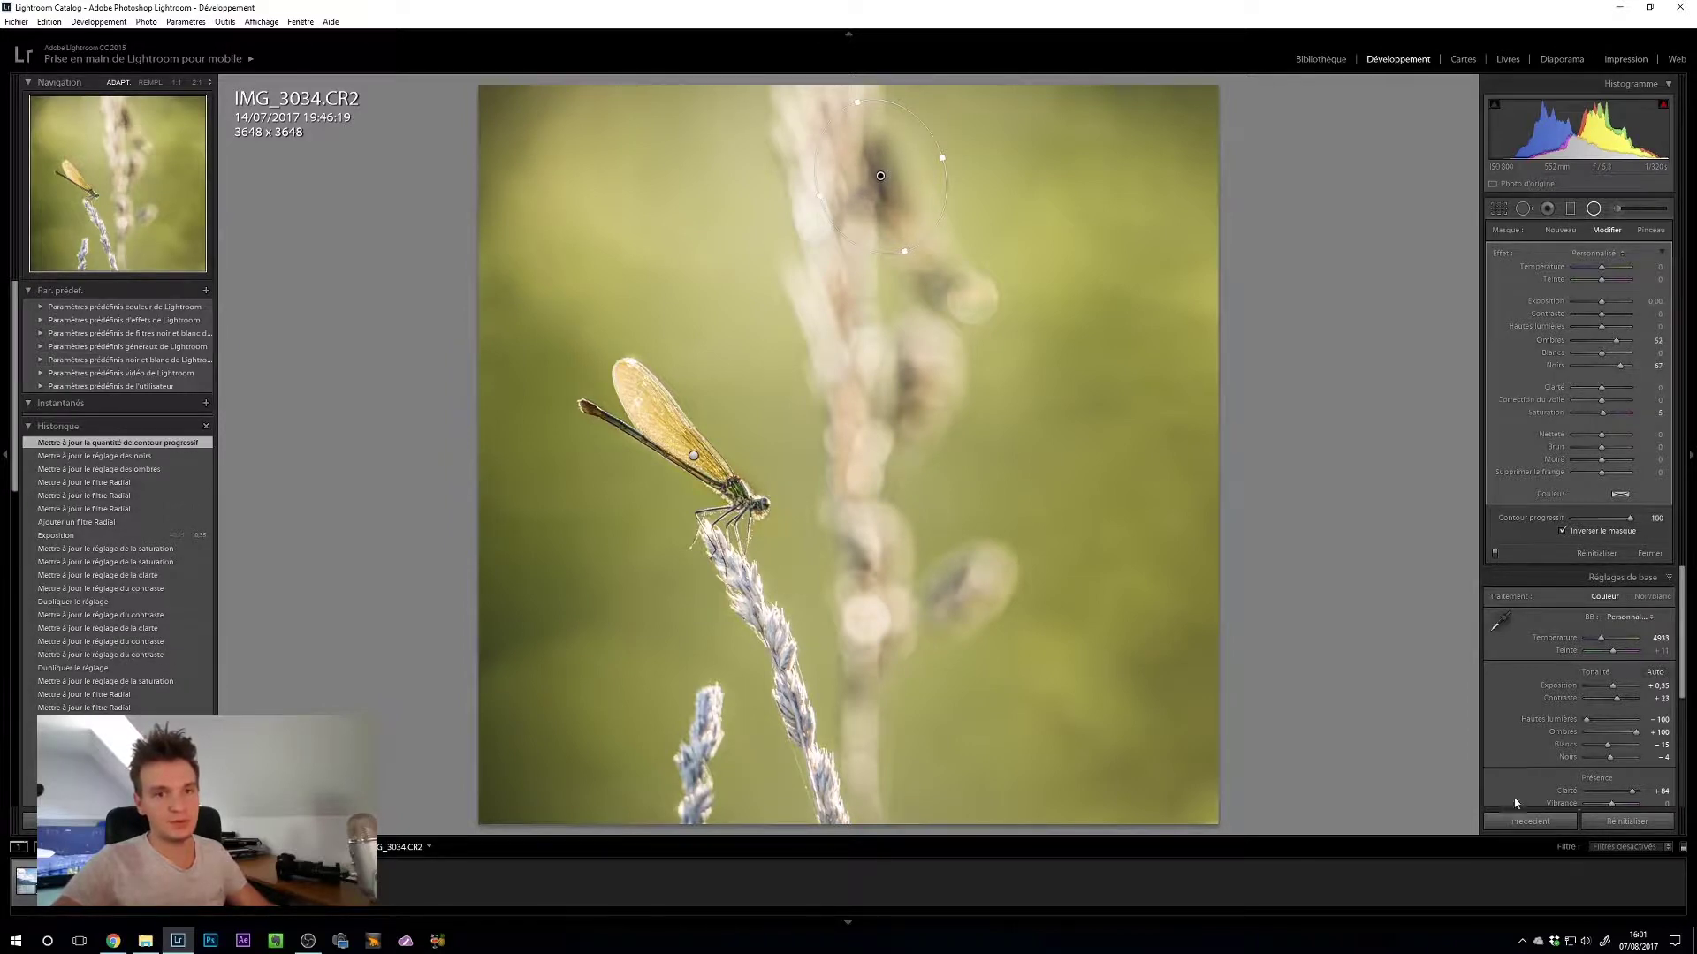
left_click(1594, 209)
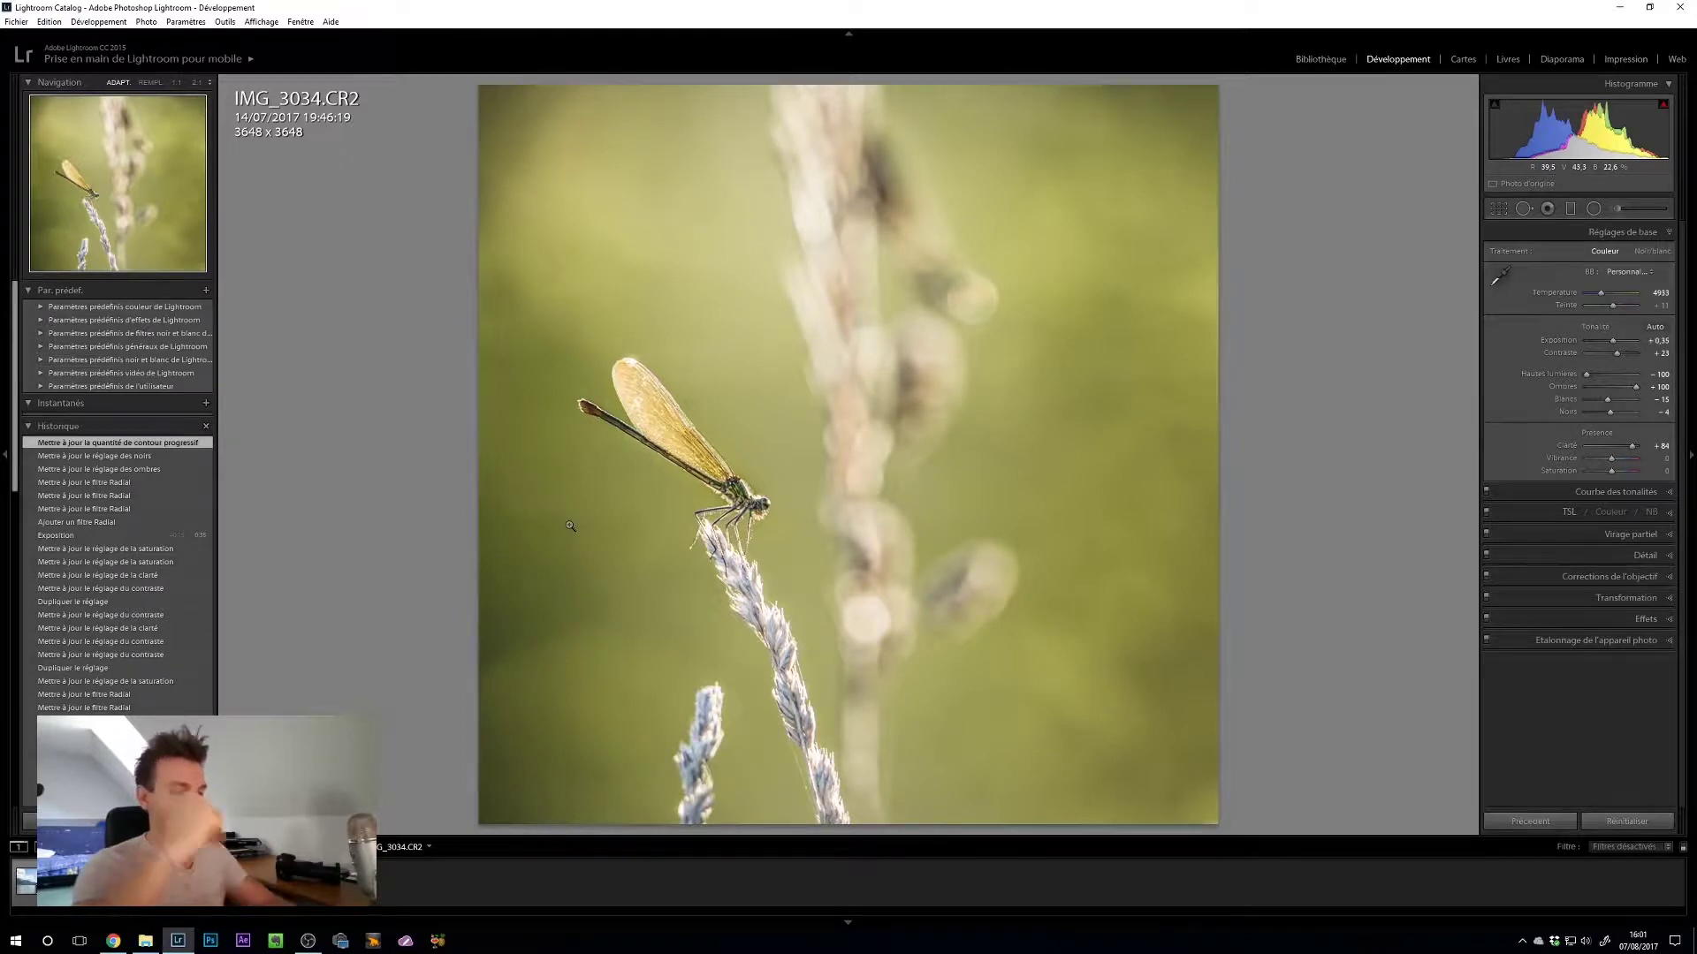
Step: Compare before and after side by side, and clone out the blemish in the photo's lower-right corner using a source area just above it
key("y")
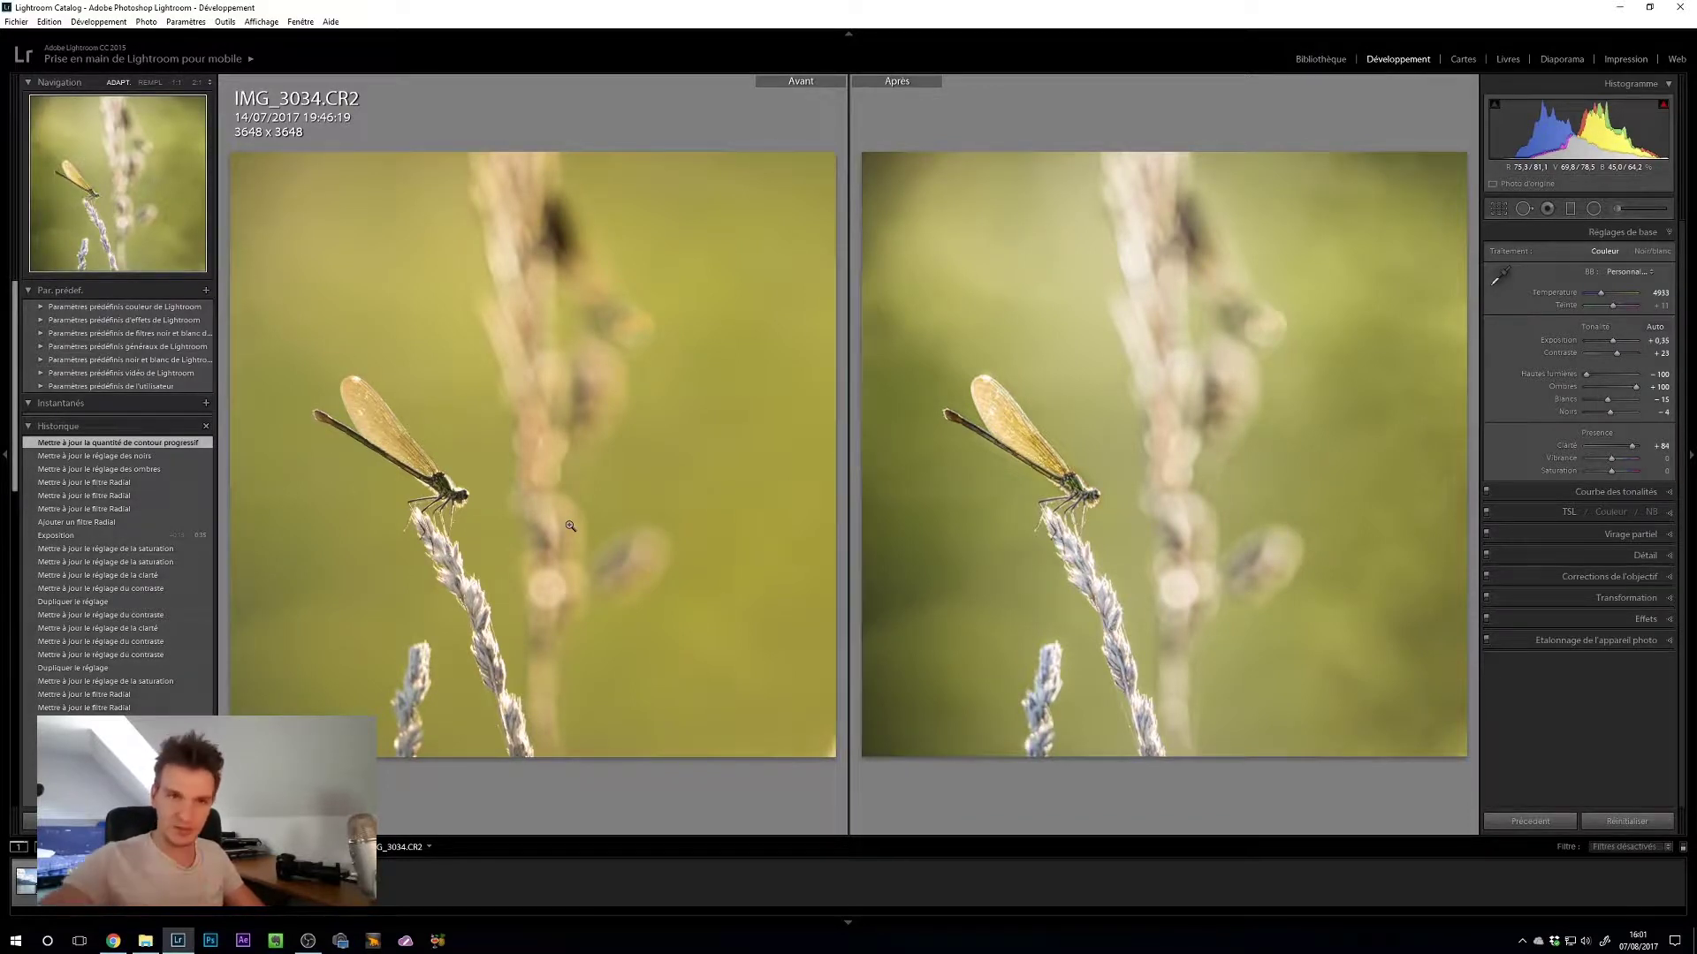
left_click(1524, 208)
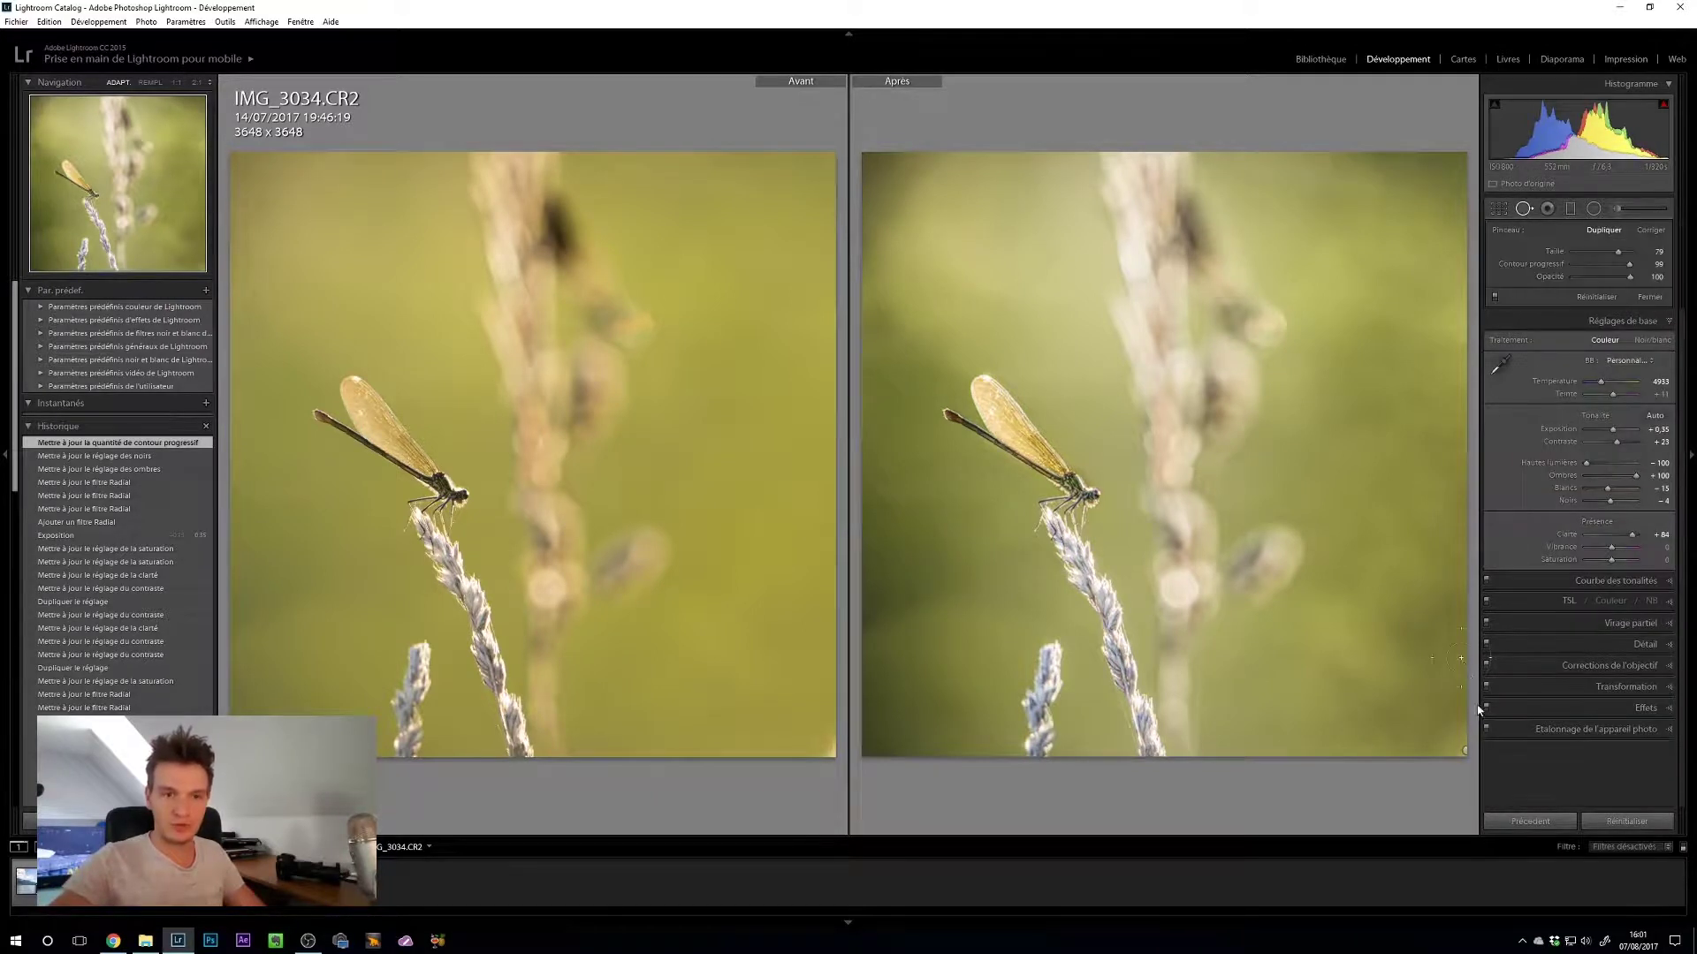
left_click(1465, 748)
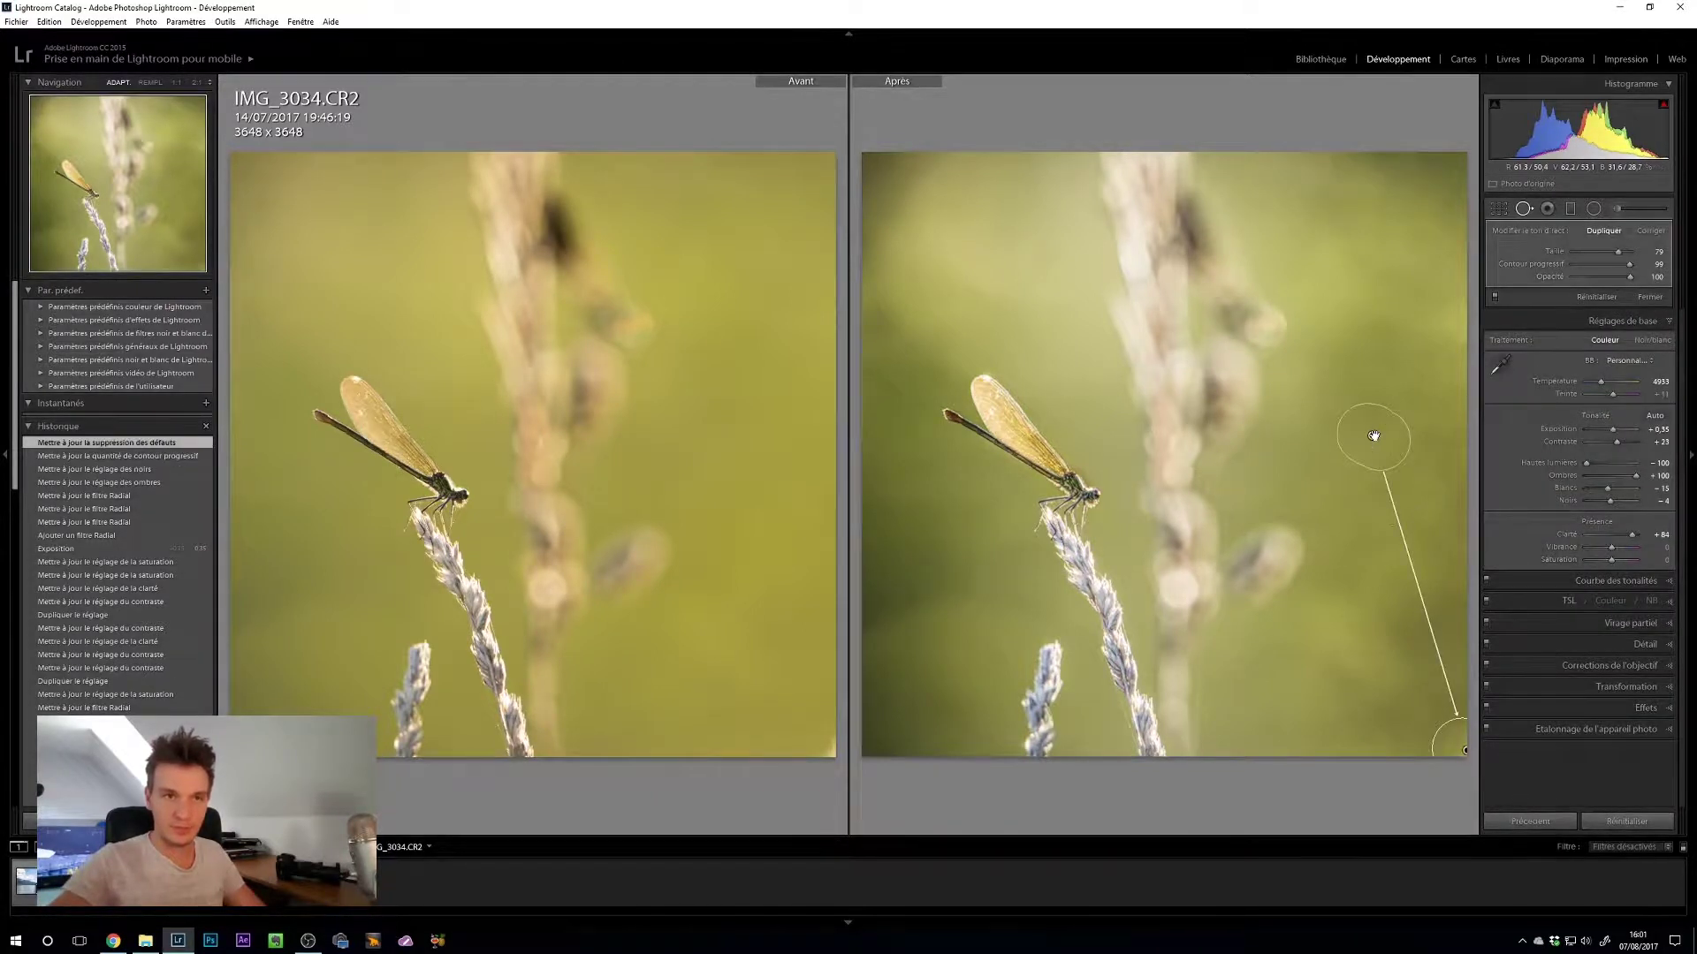
mouse_move(1374, 433)
left_mouse_down()
mouse_move(1412, 606)
mouse_move(1381, 656)
mouse_move(1436, 636)
left_mouse_up()
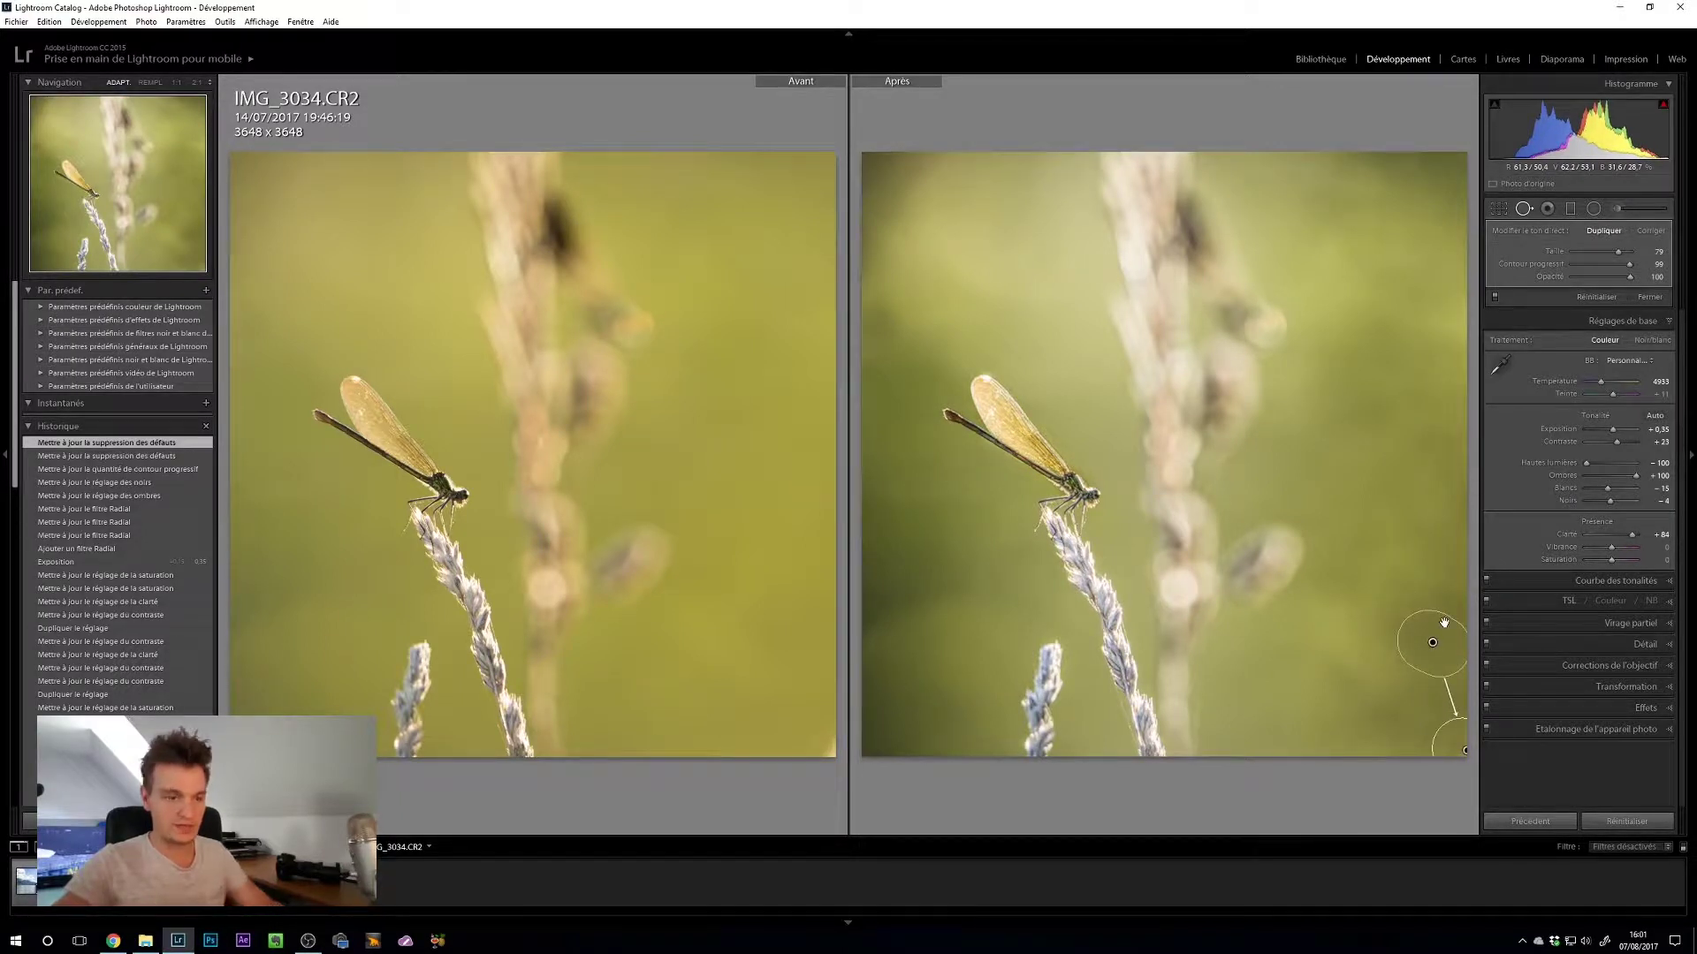
left_click(1528, 209)
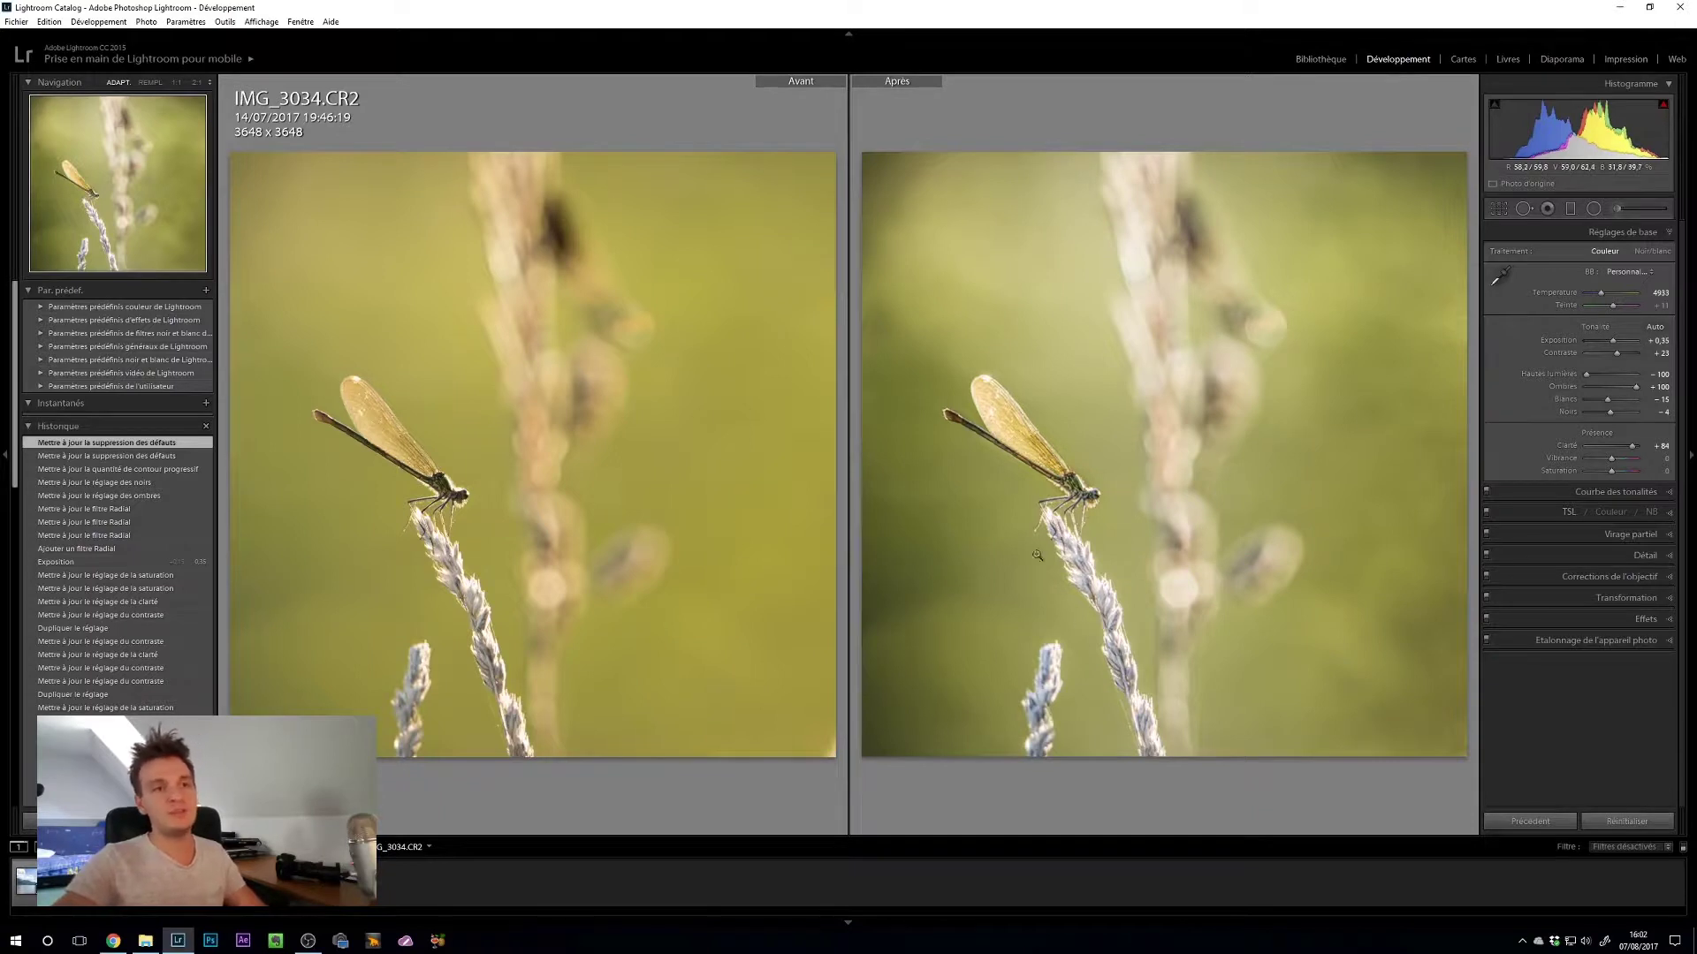
Step: Paint an adjustment brush of size 9 over both foreground grass stalks and set its highlights to -100
left_click(1616, 209)
scroll(1063, 549, "down", 2)
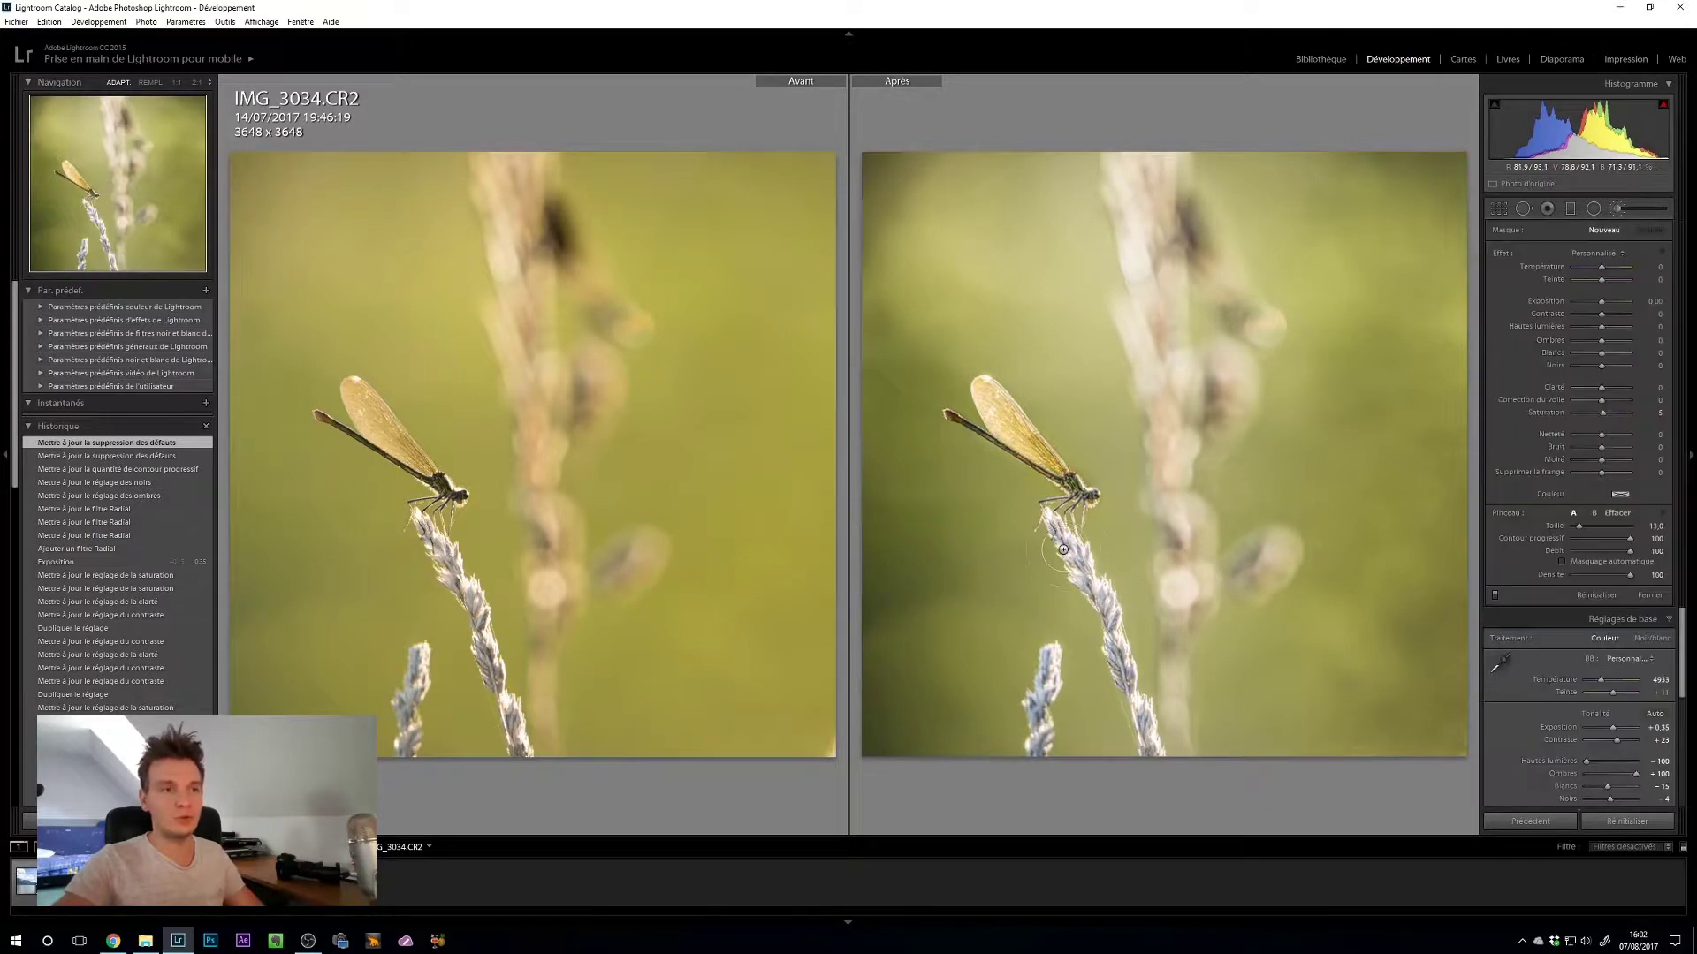
scroll(1050, 529, "up", 1)
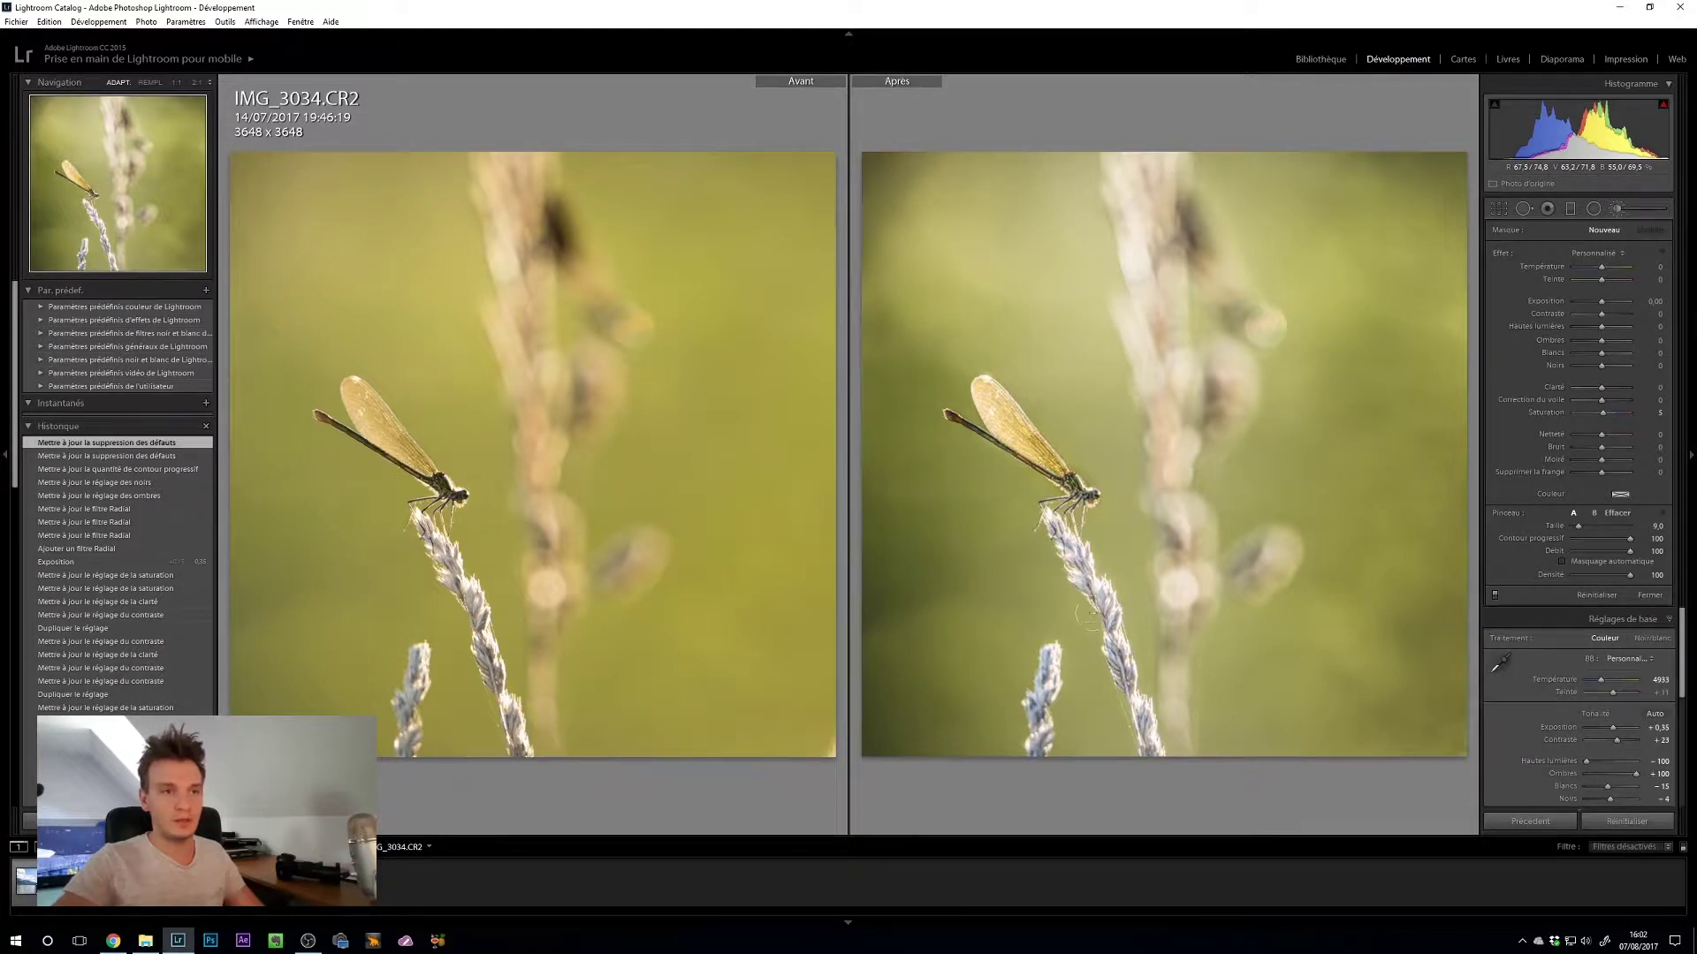
mouse_move(1049, 529)
left_mouse_down()
mouse_move(1153, 747)
mouse_move(1091, 553)
left_mouse_up()
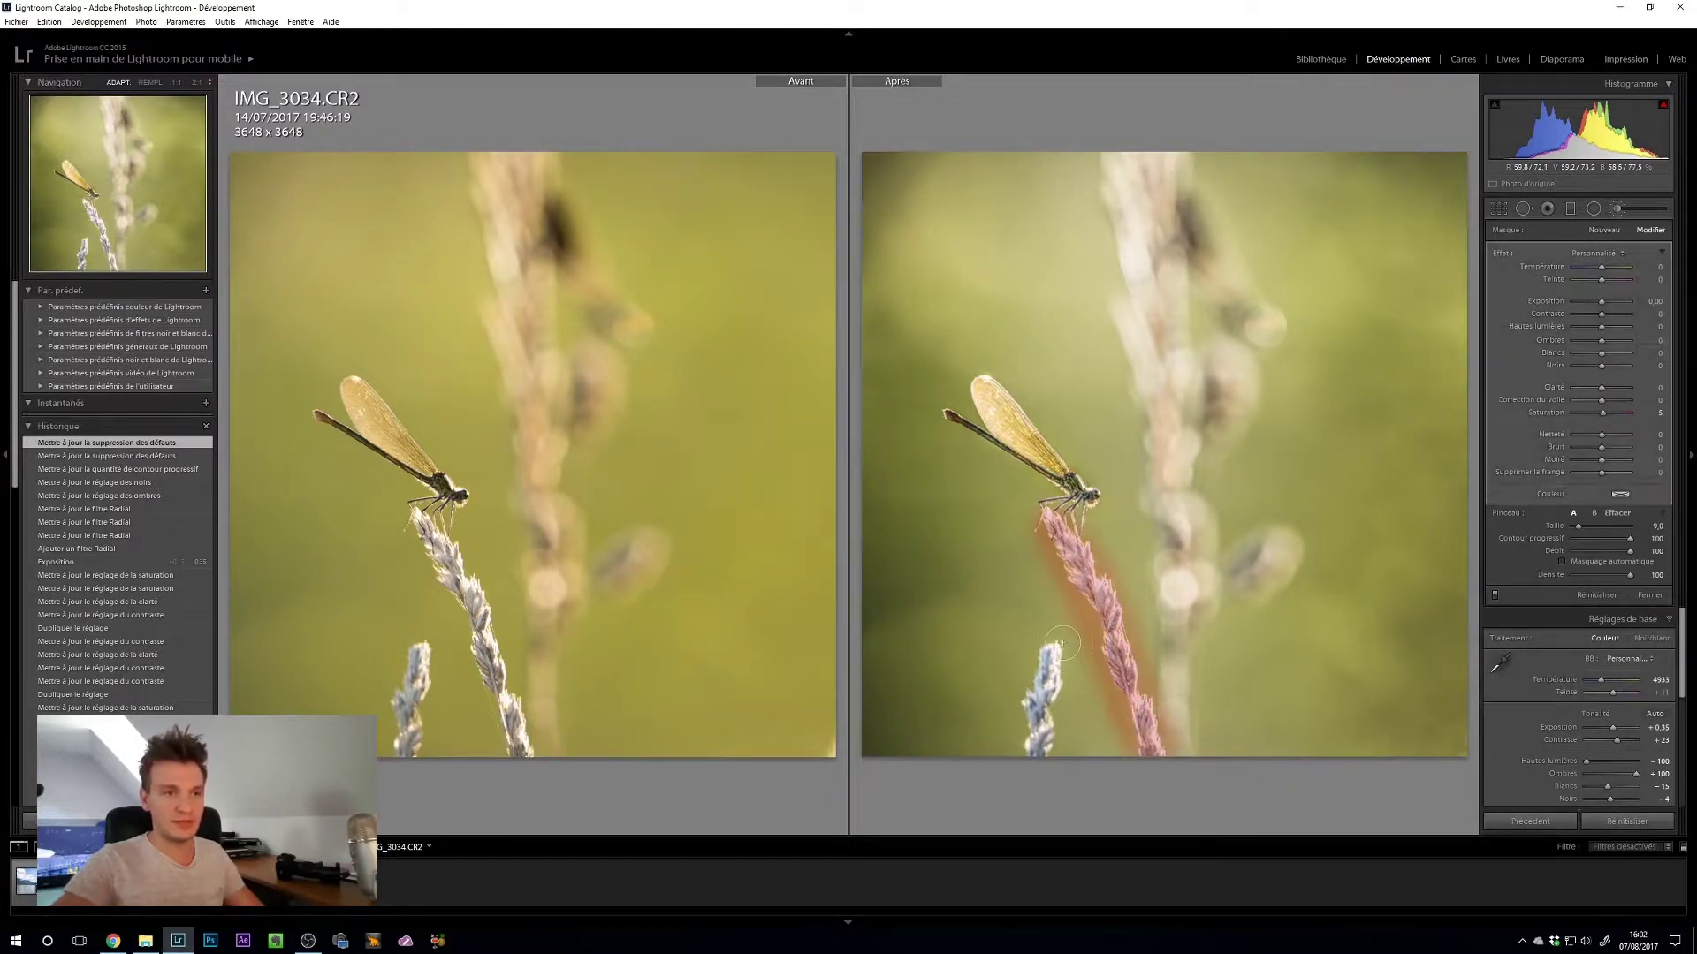
left_click_drag(1063, 642, 1029, 755)
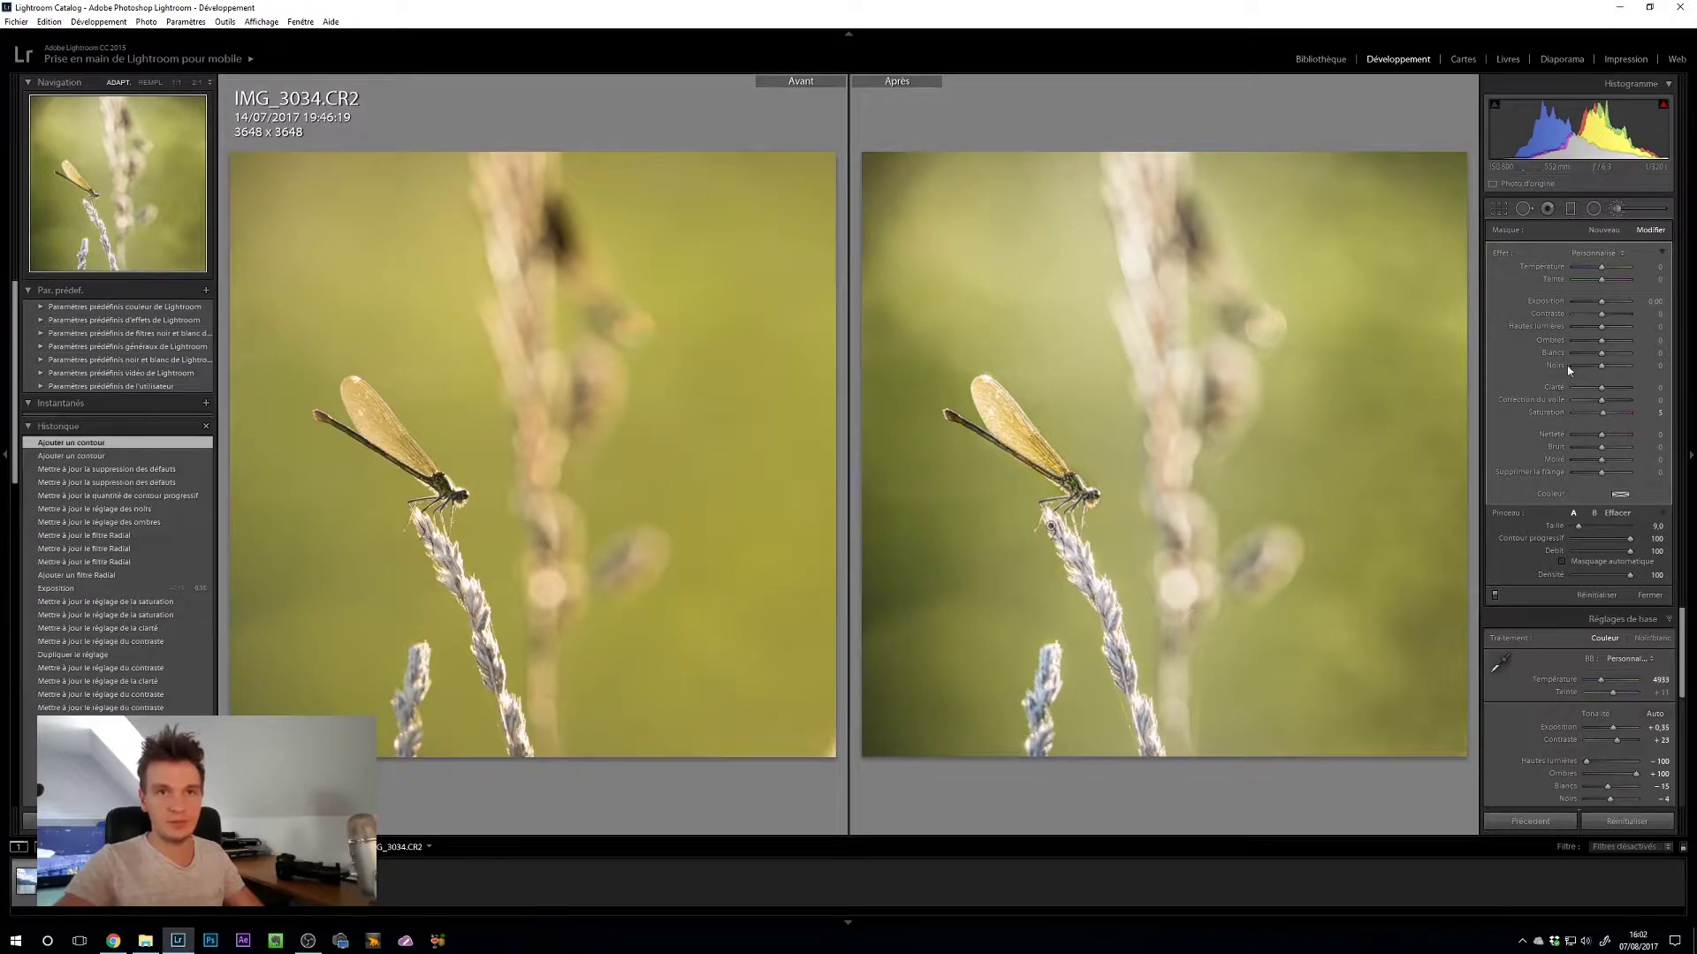
left_click_drag(1601, 327, 1534, 343)
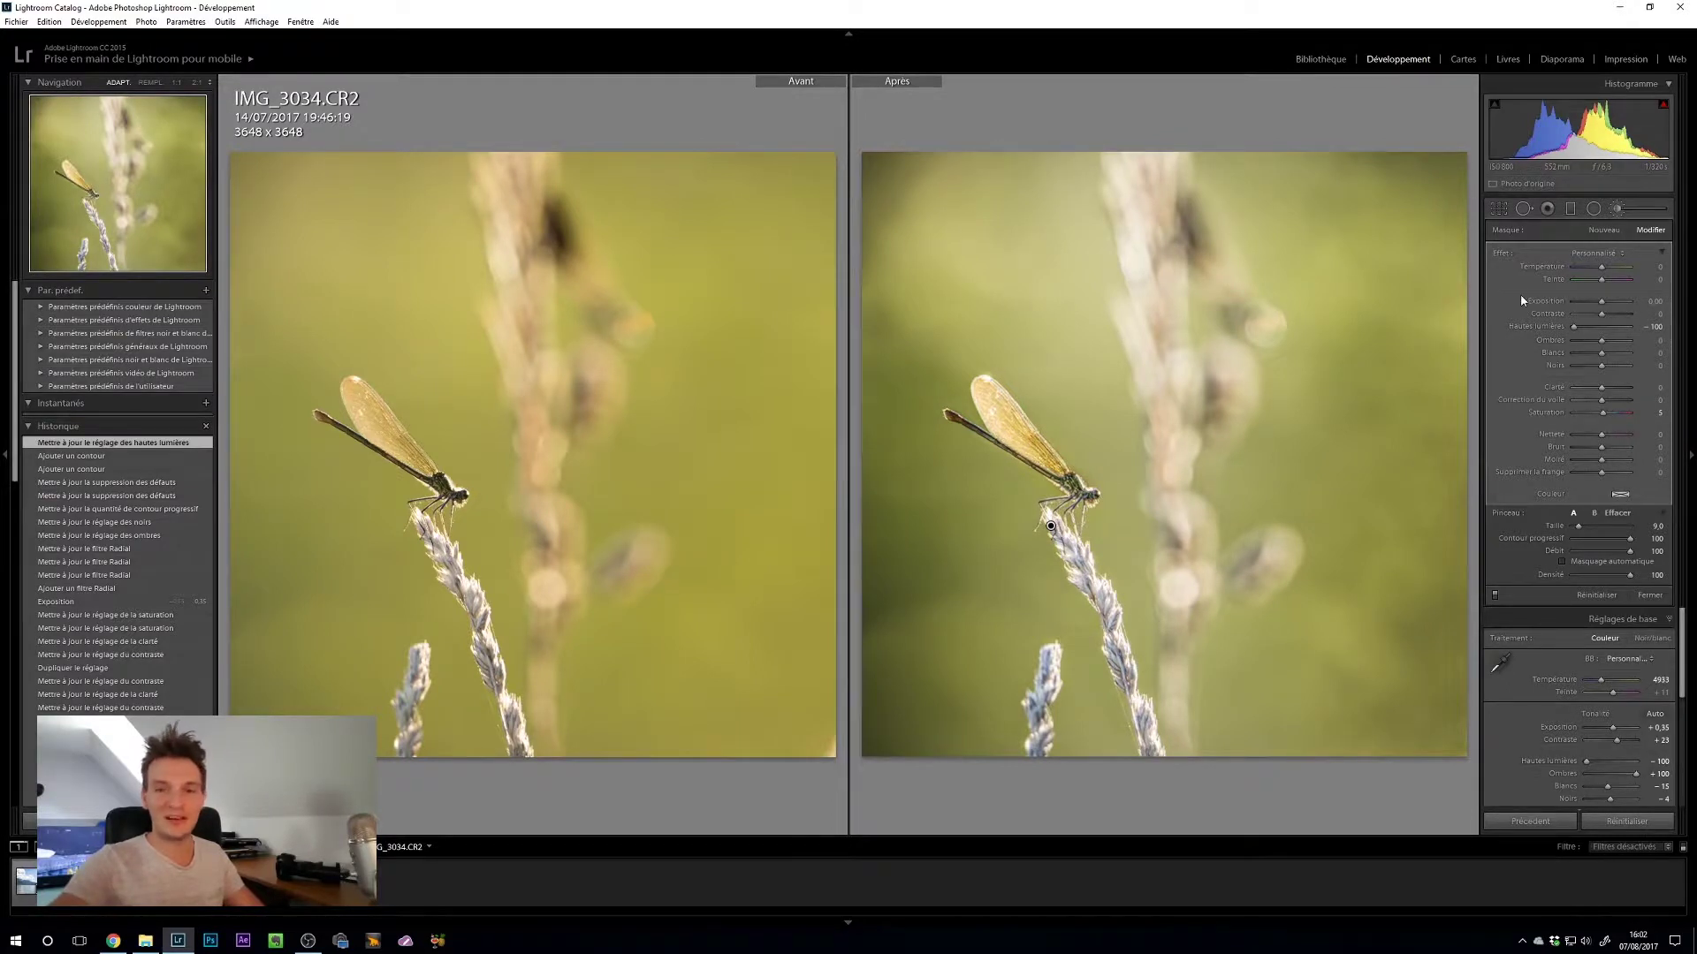
left_click(1613, 210)
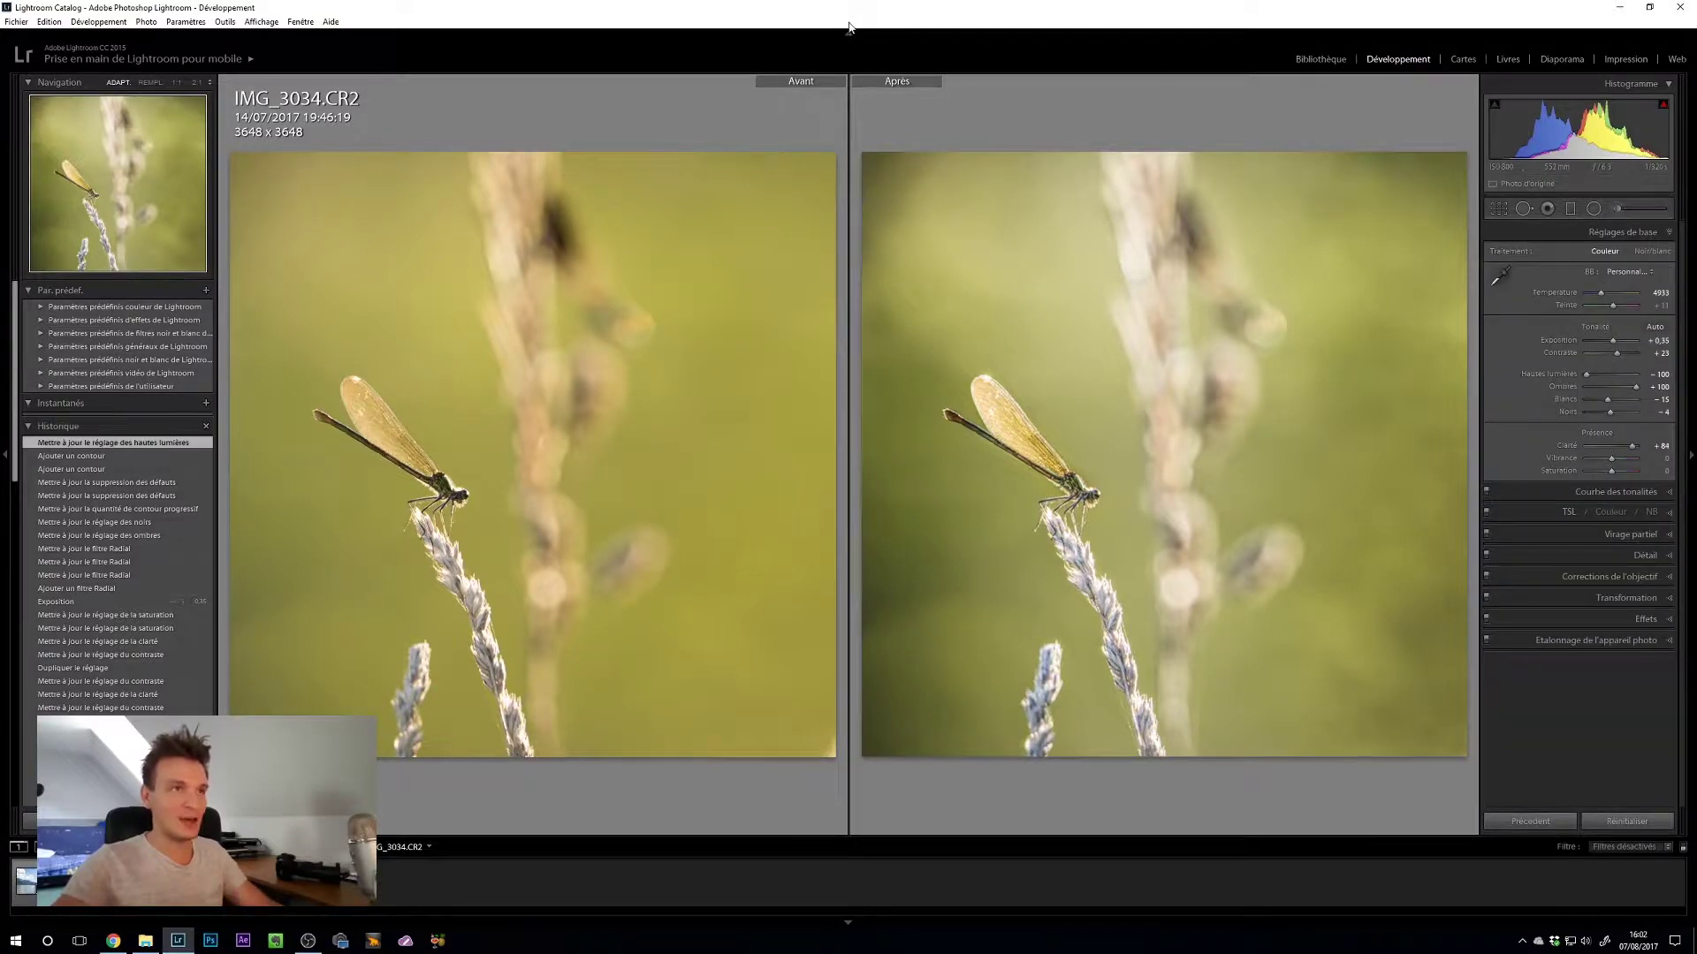